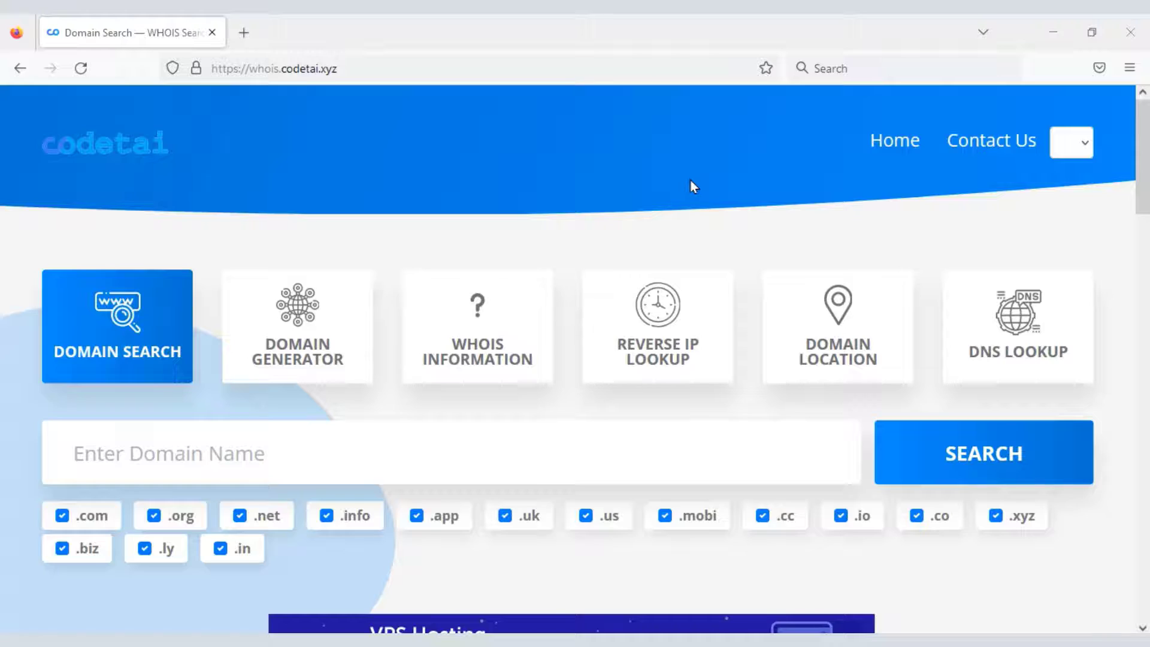
# Look over the who.is results page, then close the who.is tab
pyautogui.scroll(-15, 692, 181)
pyautogui.scroll(-12, 683, 234)
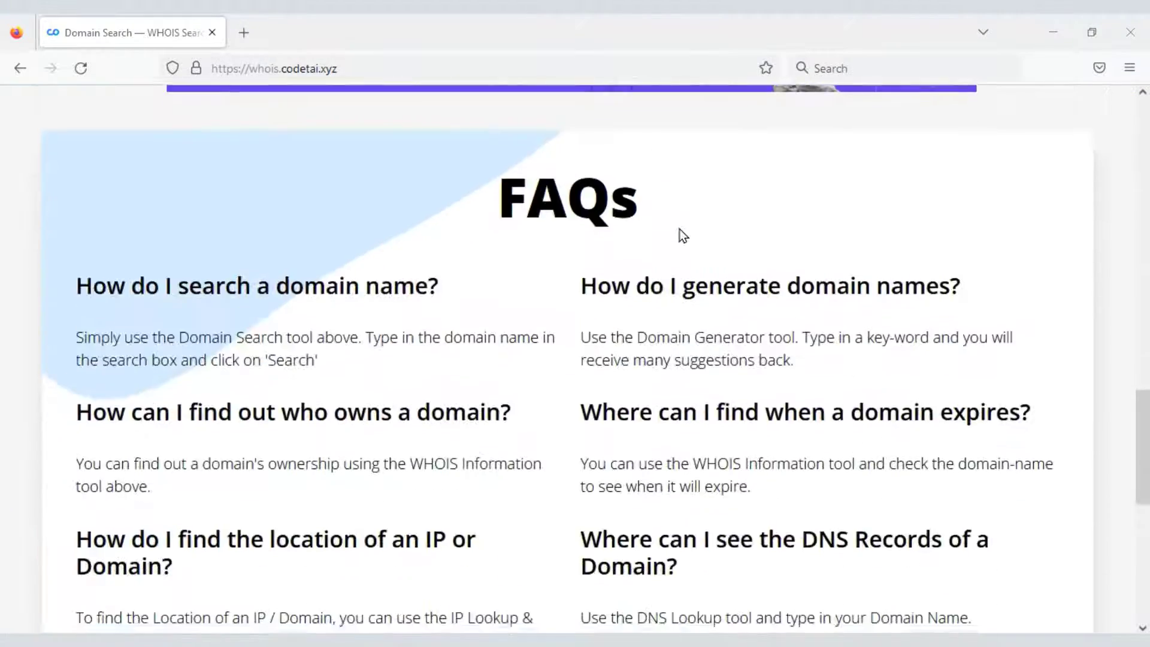
pyautogui.scroll(5, 680, 239)
pyautogui.scroll(10, 679, 244)
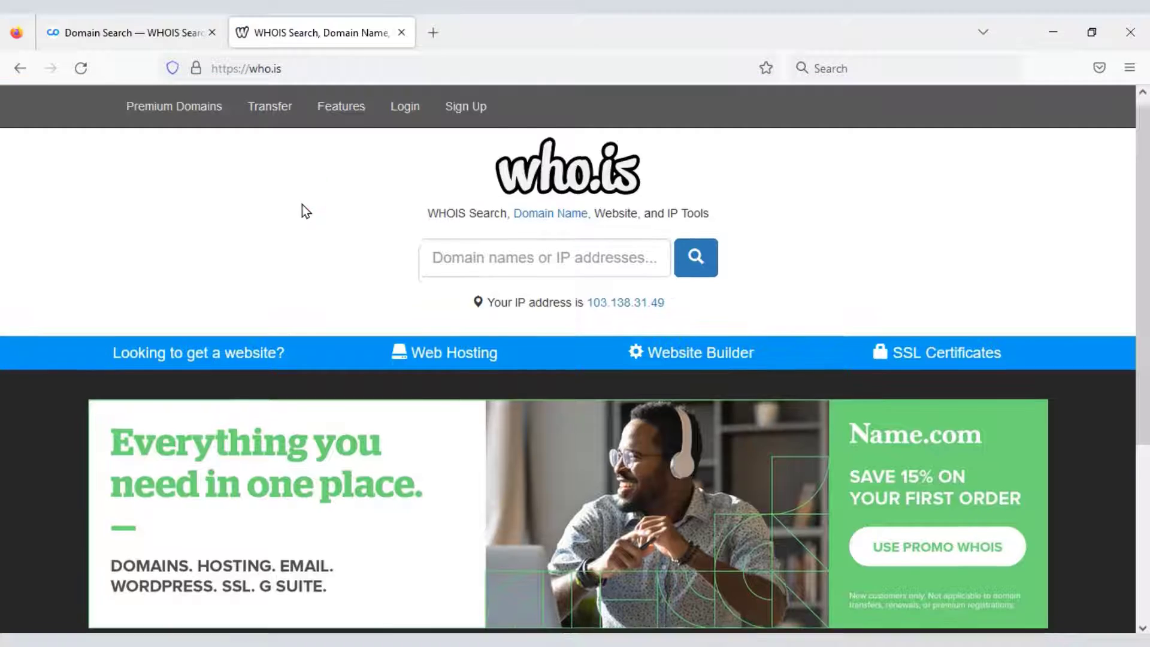
pyautogui.scroll(-4, 304, 222)
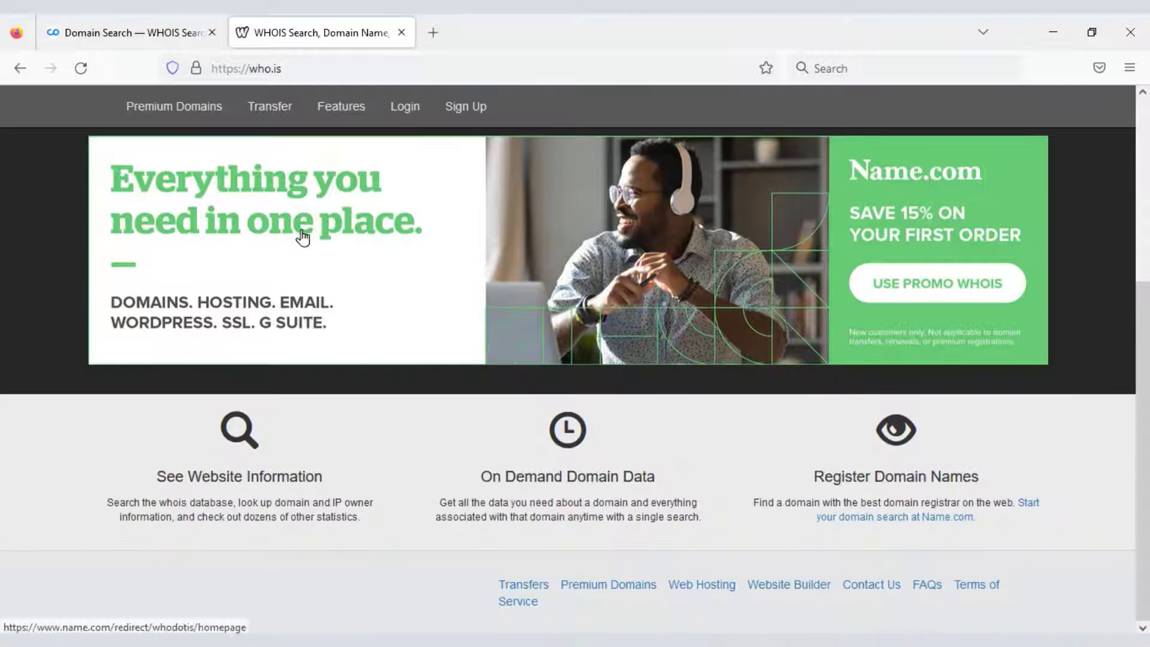
pyautogui.scroll(5, 306, 306)
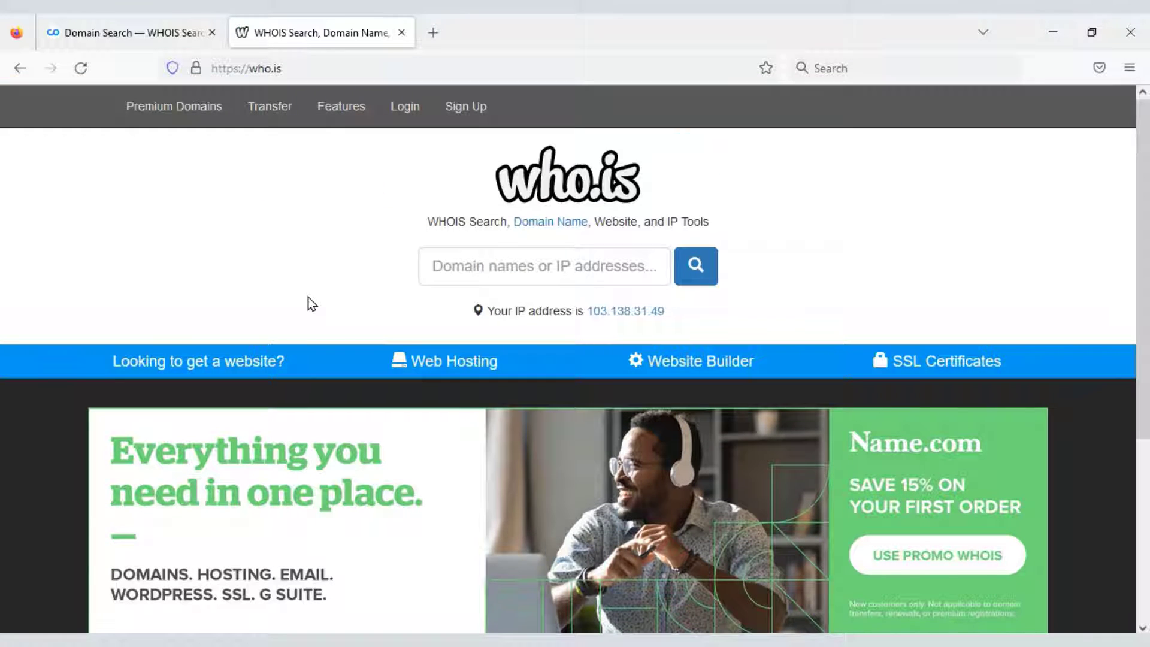
pyautogui.hotkey('ctrl', 'w')
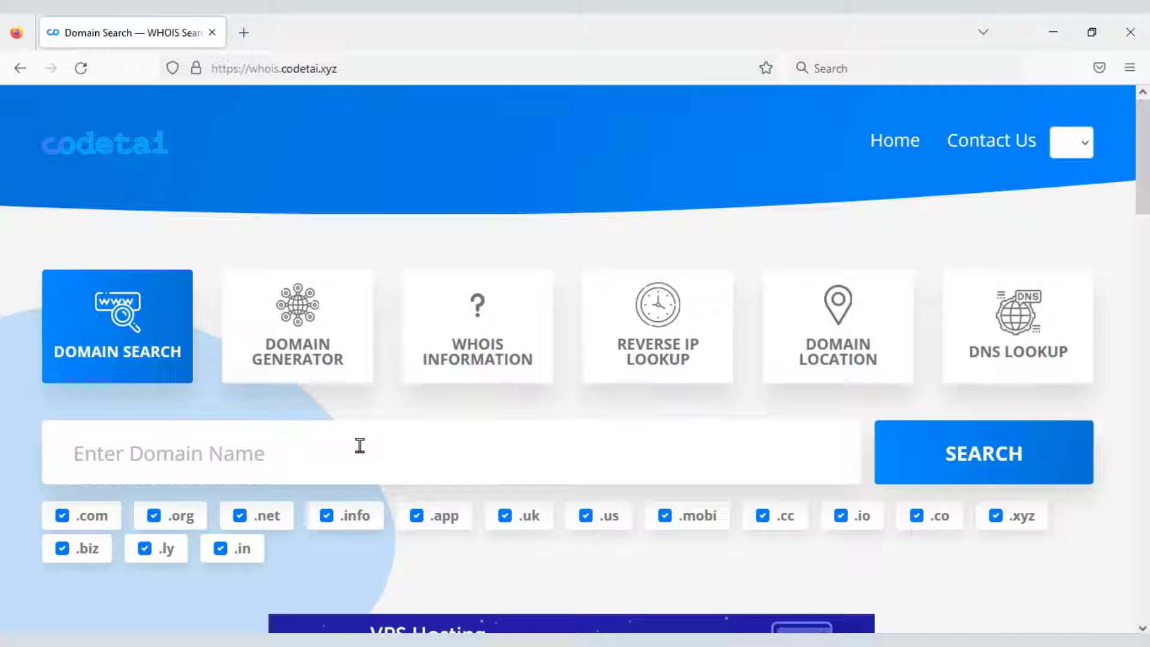
# Search for codetais and buy codetais.com, listed available at 13.99 USD
pyautogui.click(243, 480)
pyautogui.write('codetais')
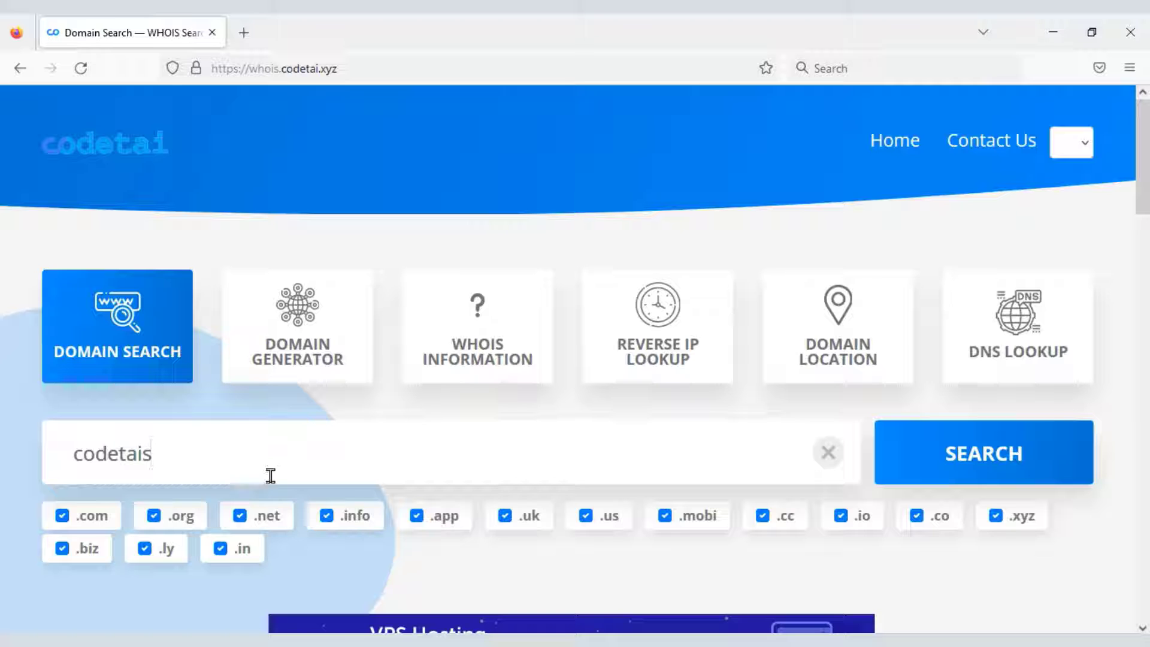
pyautogui.click(955, 461)
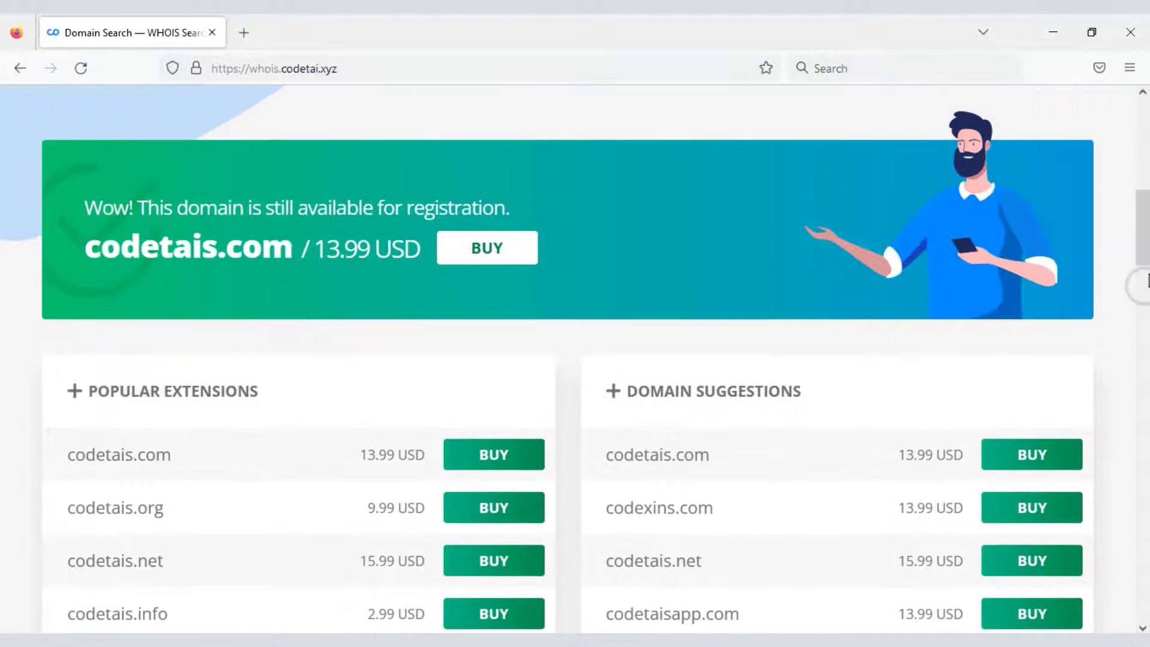
pyautogui.moveTo(1142, 257)
pyautogui.mouseDown()
pyautogui.moveTo(1132, 405)
pyautogui.moveTo(1135, 264)
pyautogui.moveTo(1132, 277)
pyautogui.mouseUp()
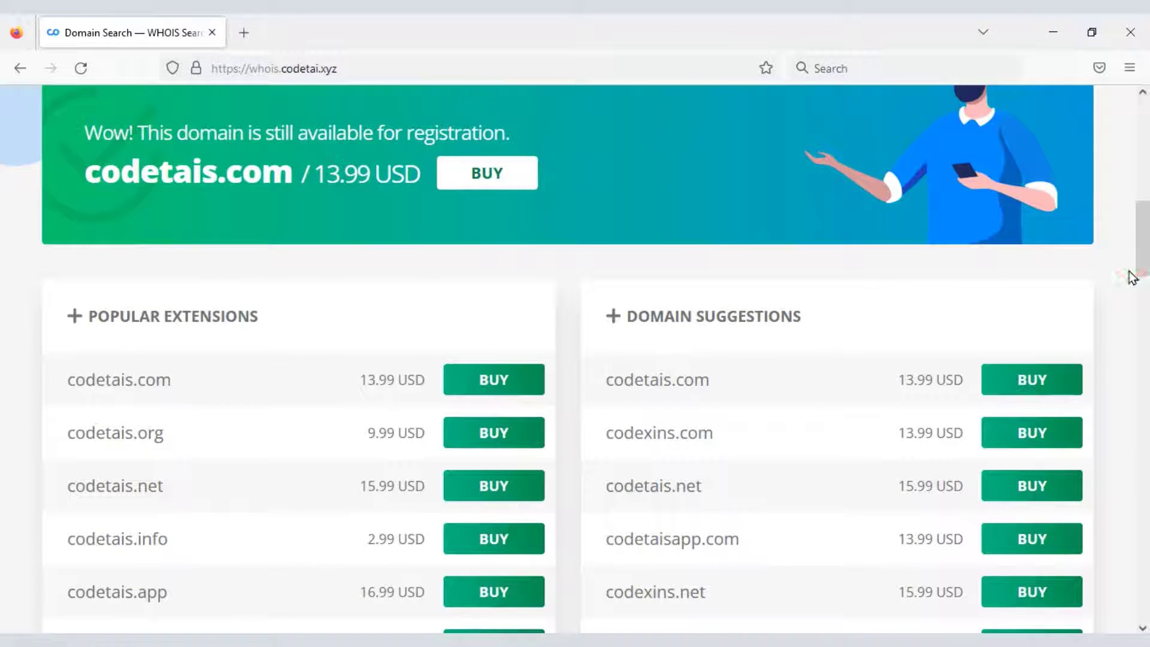
pyautogui.click(510, 383)
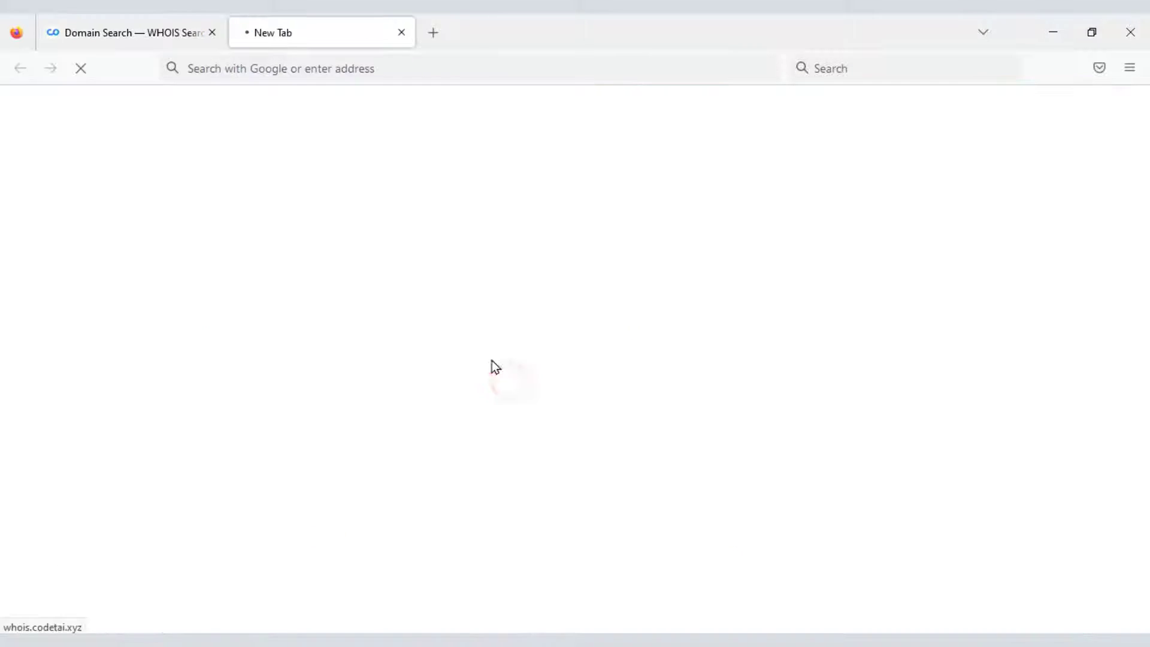
# Add codetais.com to the NameSilo cart at $10.95, then close the NameSilo tab
pyautogui.scroll(-5, 444, 318)
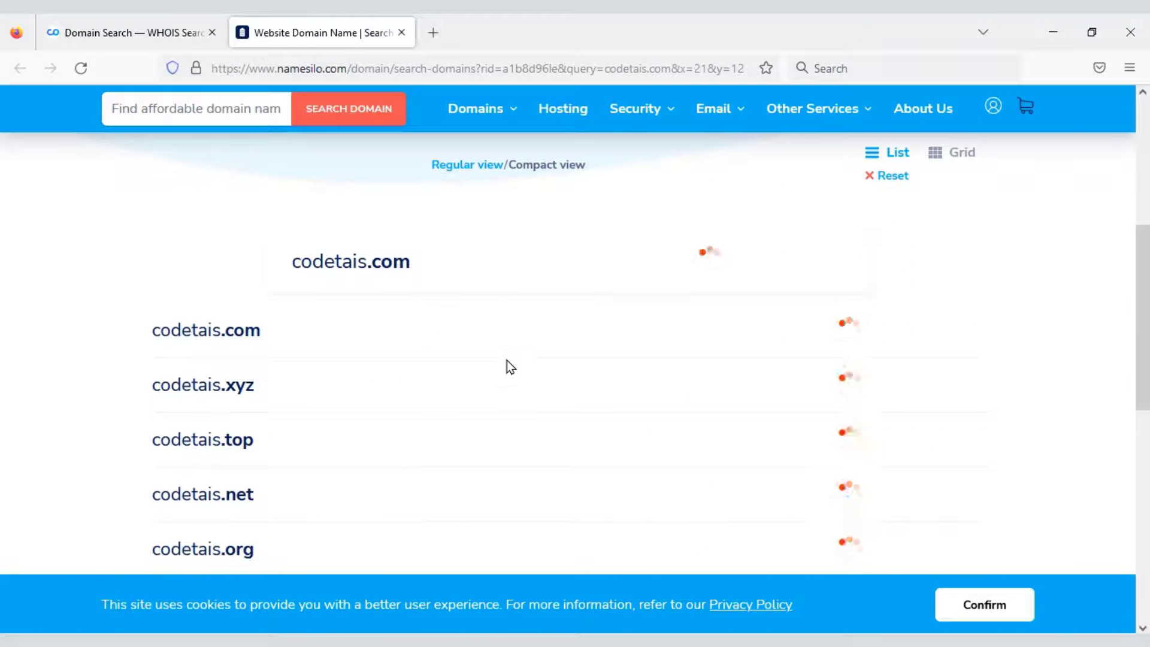
pyautogui.scroll(3, 660, 390)
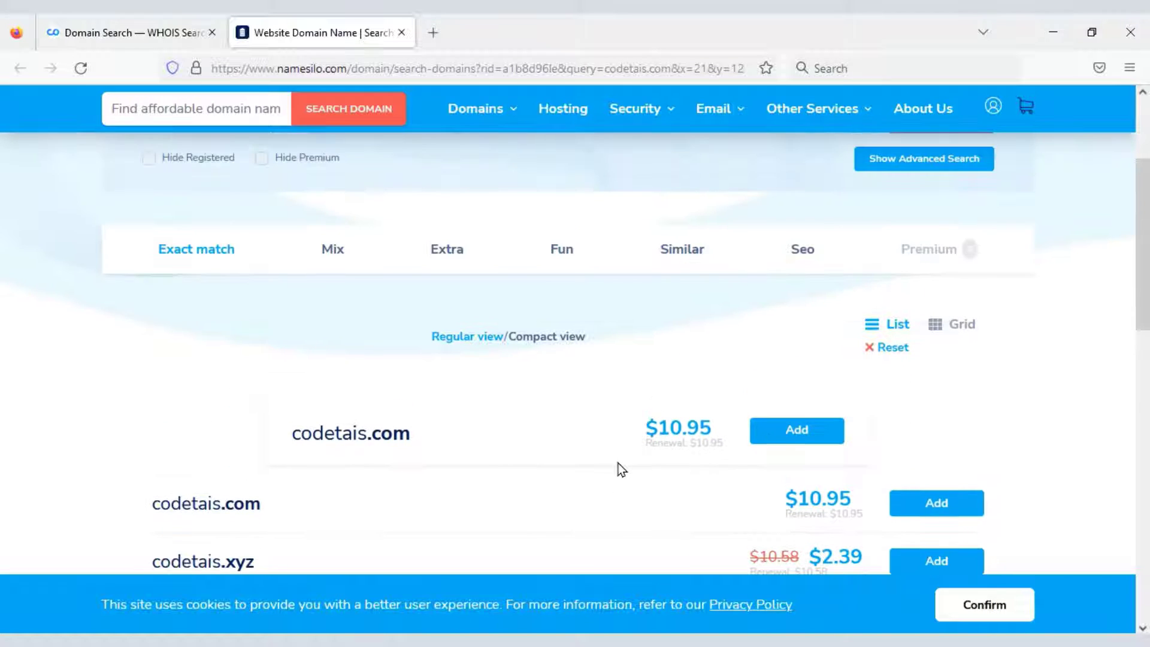
pyautogui.scroll(-1, 465, 516)
pyautogui.scroll(-1, 488, 511)
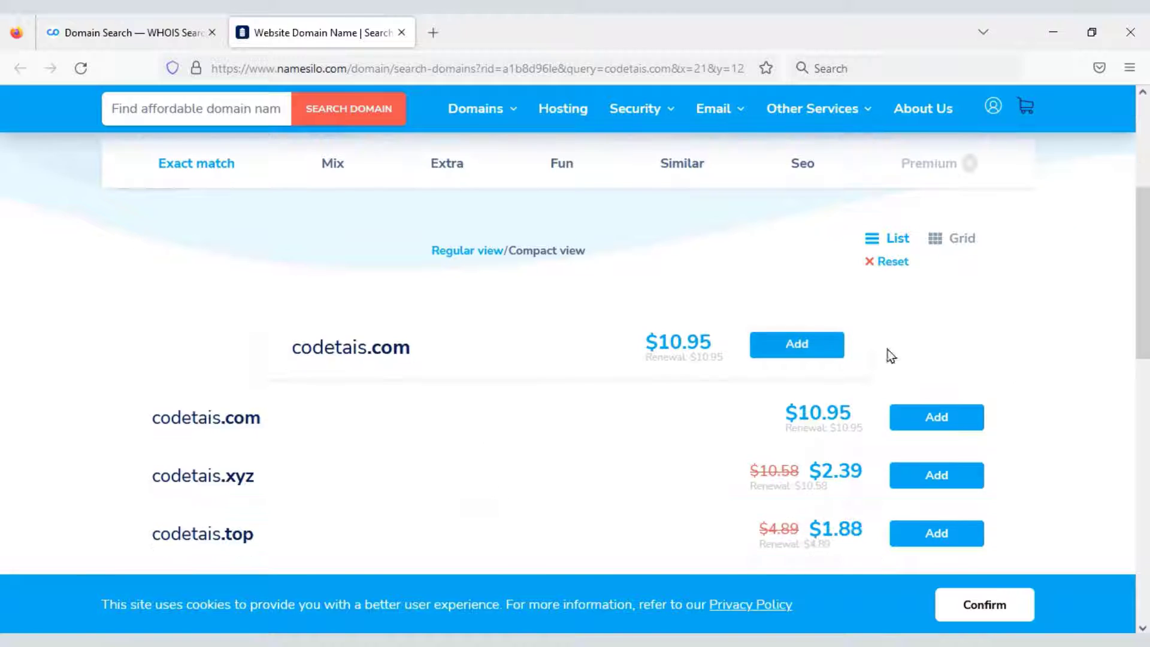
pyautogui.click(828, 354)
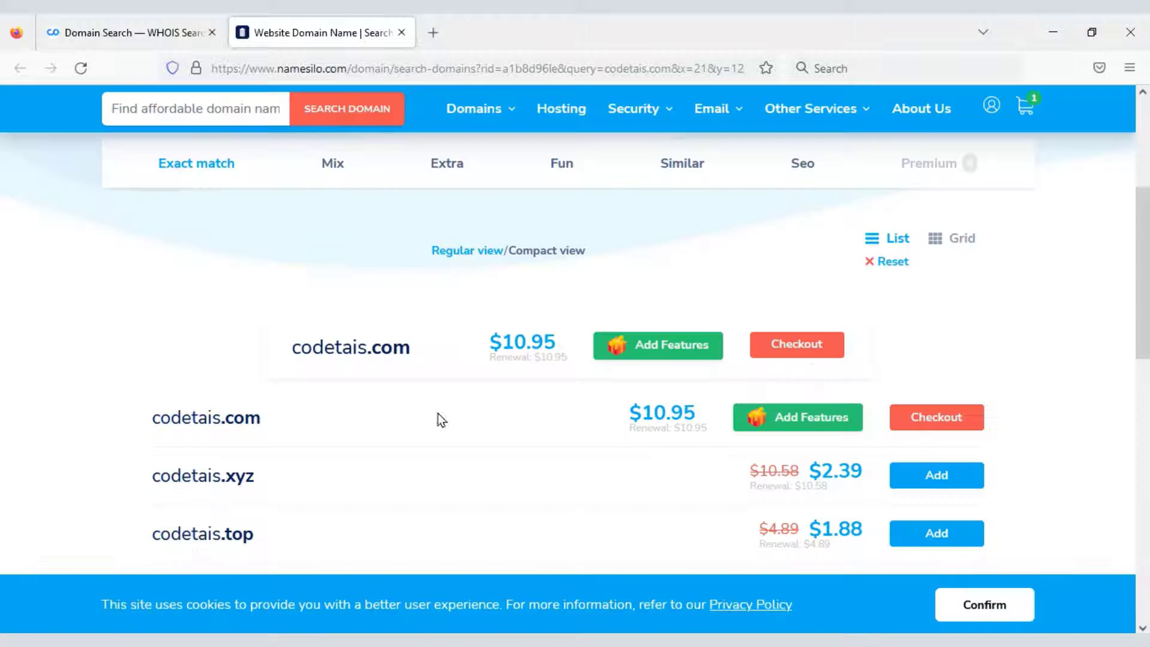
pyautogui.hotkey('ctrl', 'w')
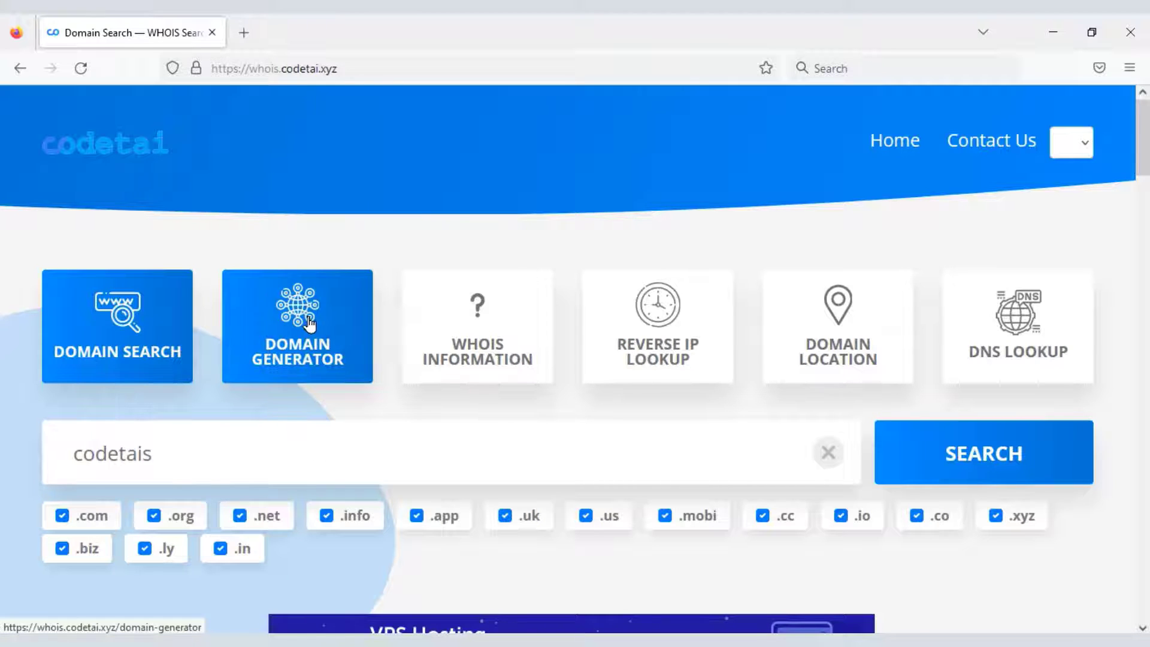
# Generate alternative domain names for keyword codetais, then go to WHOIS Information
pyautogui.click(302, 368)
pyautogui.click(315, 440)
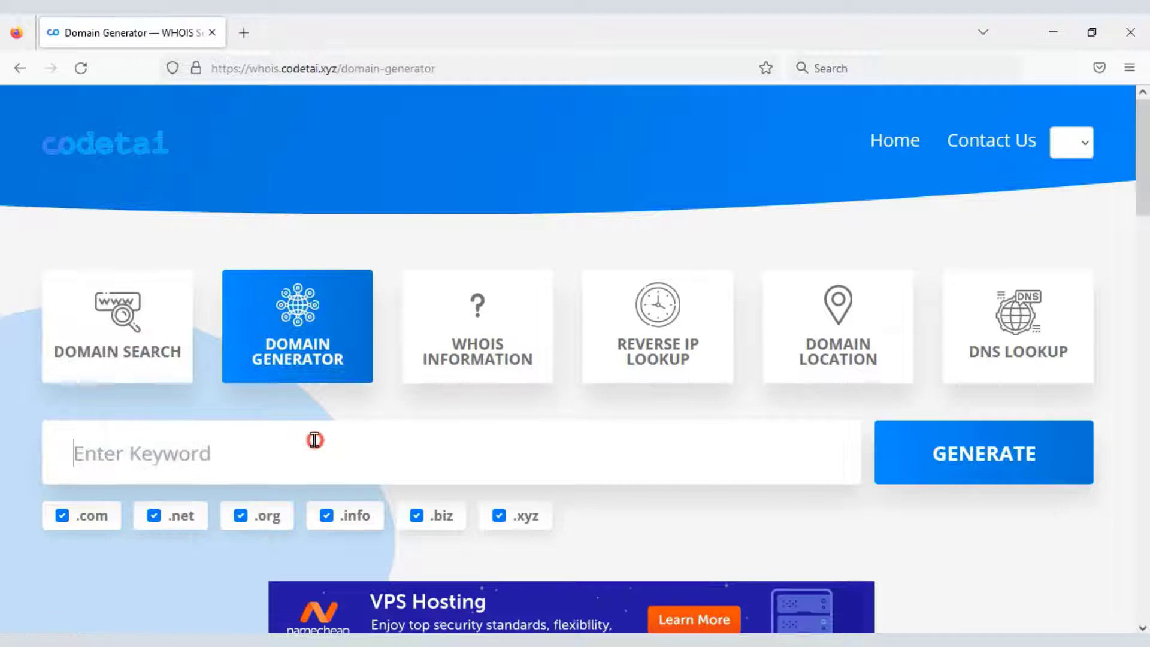
pyautogui.write('codetais')
pyautogui.click(985, 449)
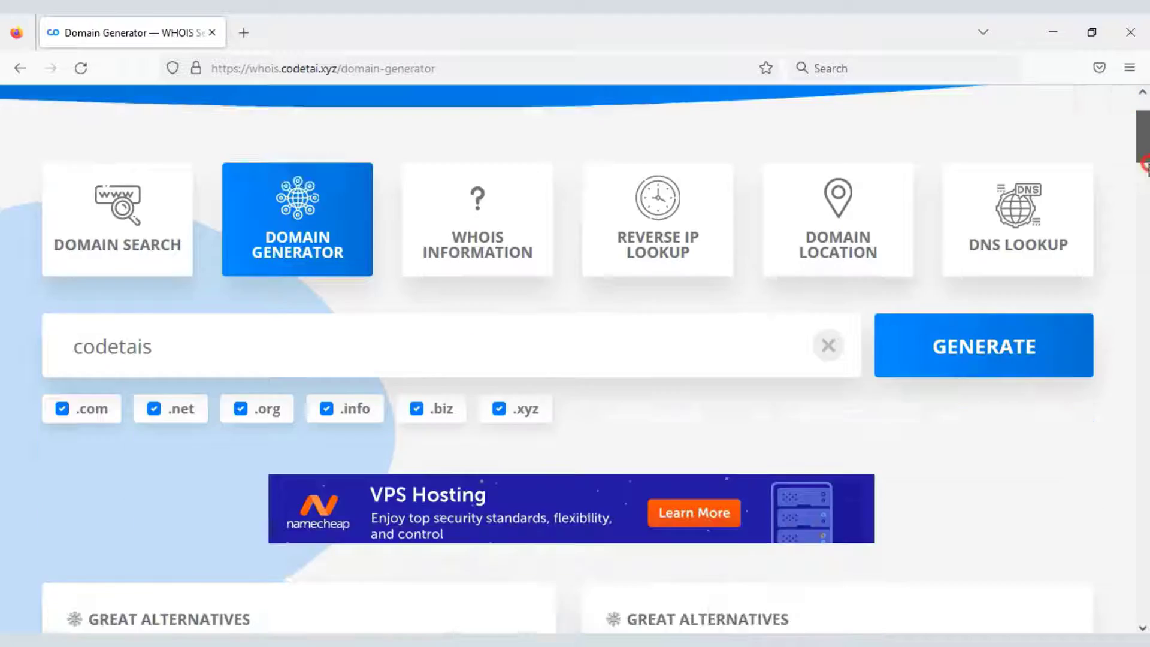
pyautogui.moveTo(1144, 150); pyautogui.dragTo(1144, 120)
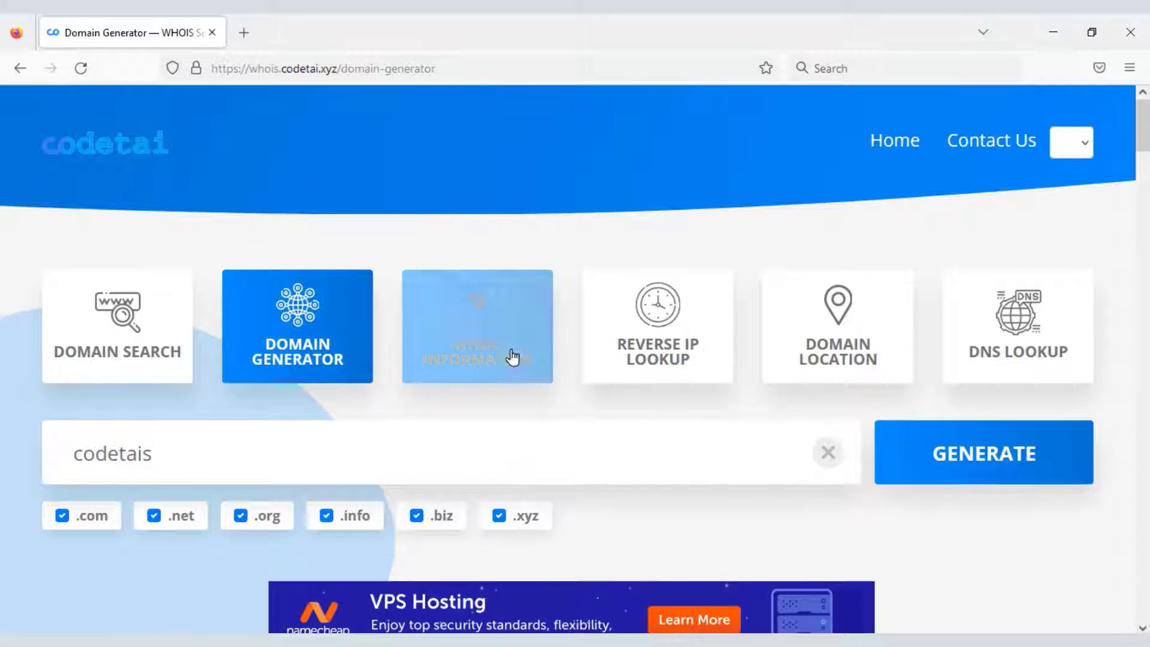
pyautogui.click(503, 334)
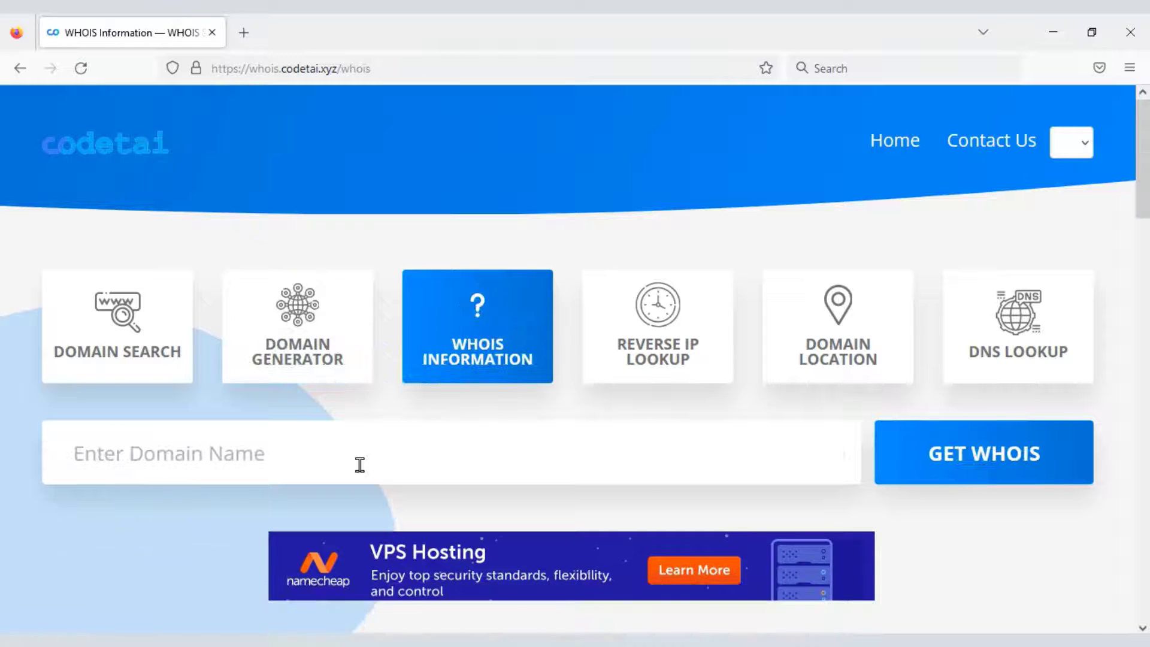
# Look up the WHOIS record for codetai.xyz: registrar Hostinger, UAB, expiring 2023-04-17
pyautogui.click(359, 465)
pyautogui.write('code')
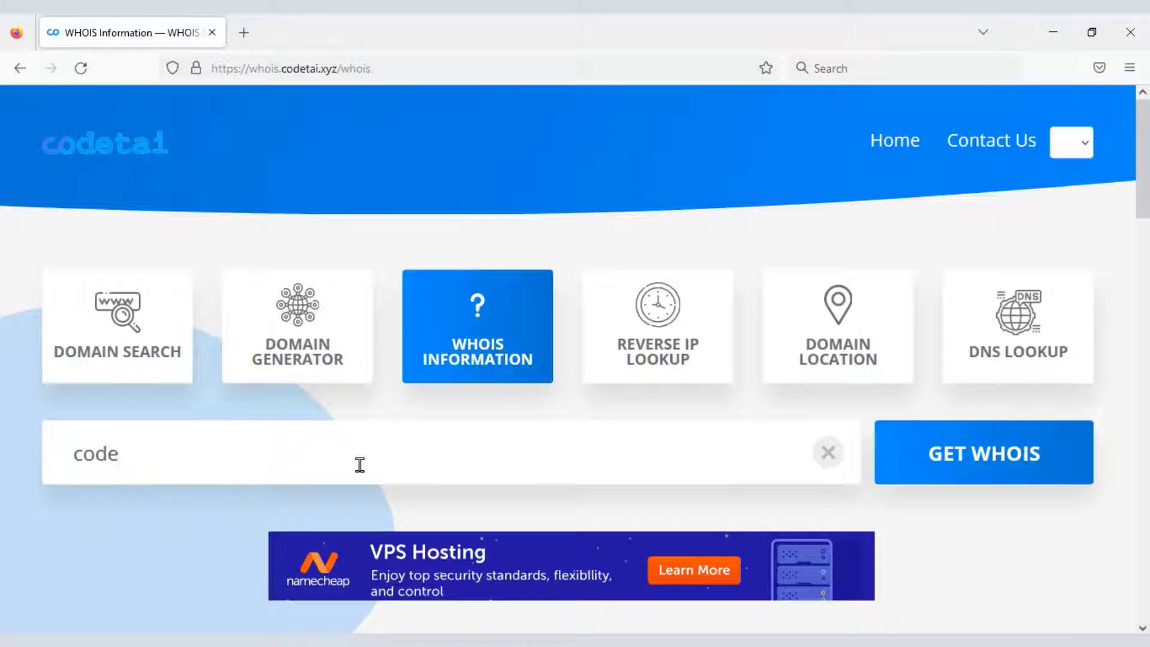
pyautogui.write('tai.xyz')
pyautogui.click(1004, 469)
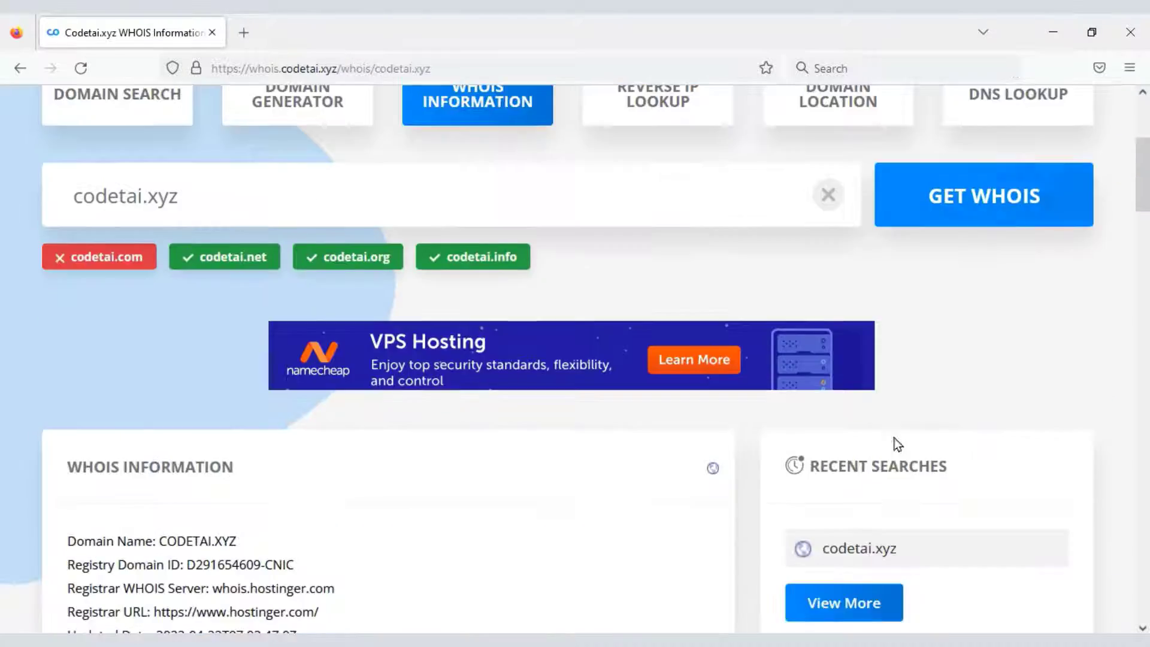
pyautogui.scroll(-12, 894, 444)
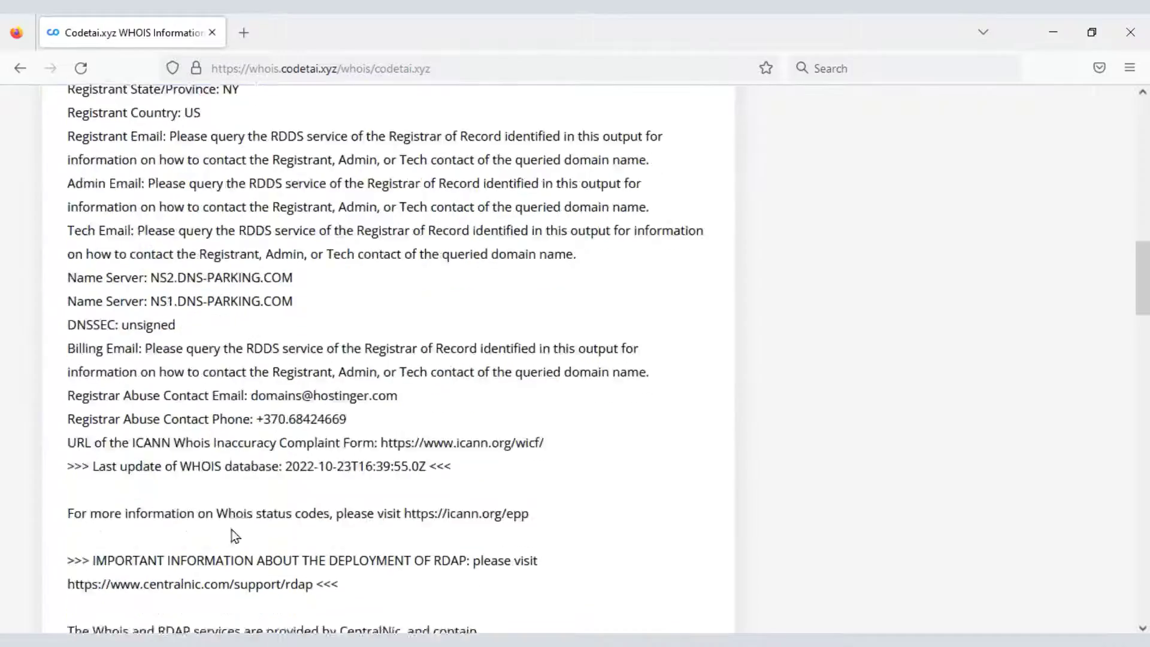
pyautogui.scroll(-6, 234, 537)
pyautogui.scroll(14, 349, 547)
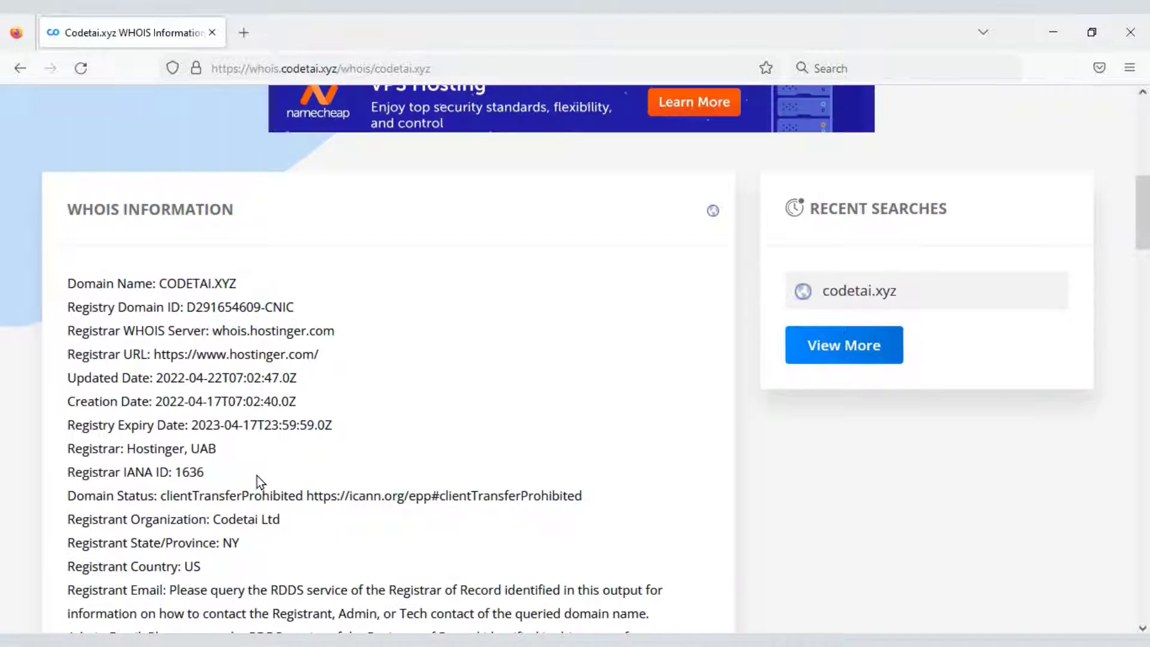
pyautogui.scroll(9, 474, 517)
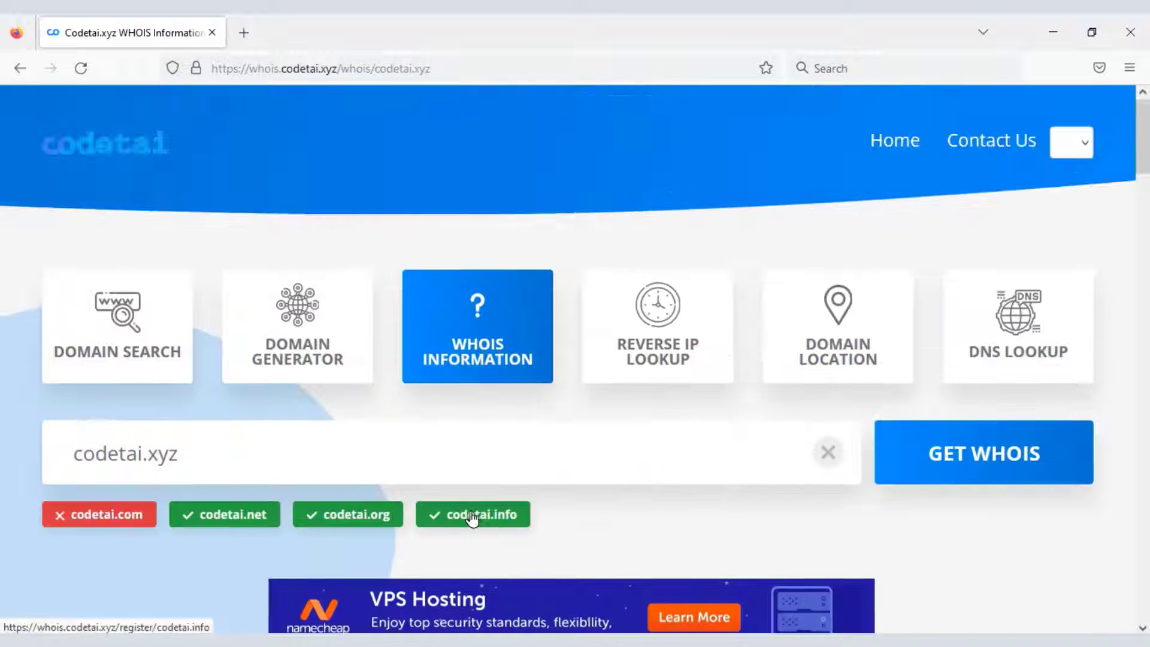
pyautogui.click(446, 473)
# Run a reverse IP lookup on the pasted 103.138.31.53, traced to Bangladesh
pyautogui.click(687, 349)
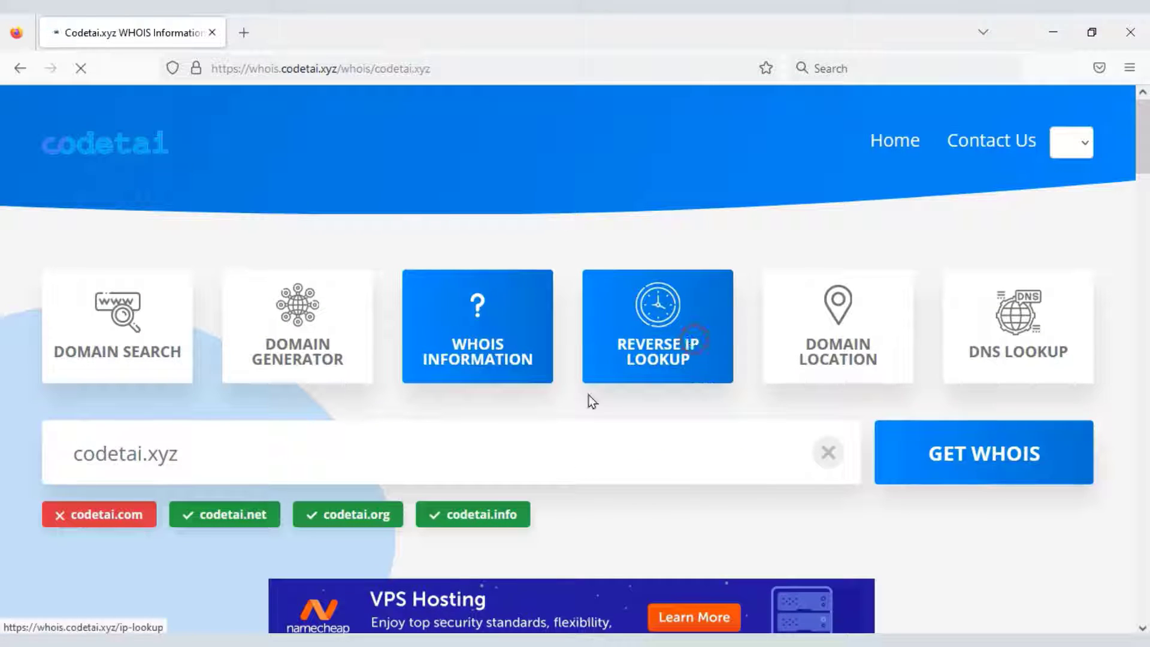
pyautogui.click(442, 460)
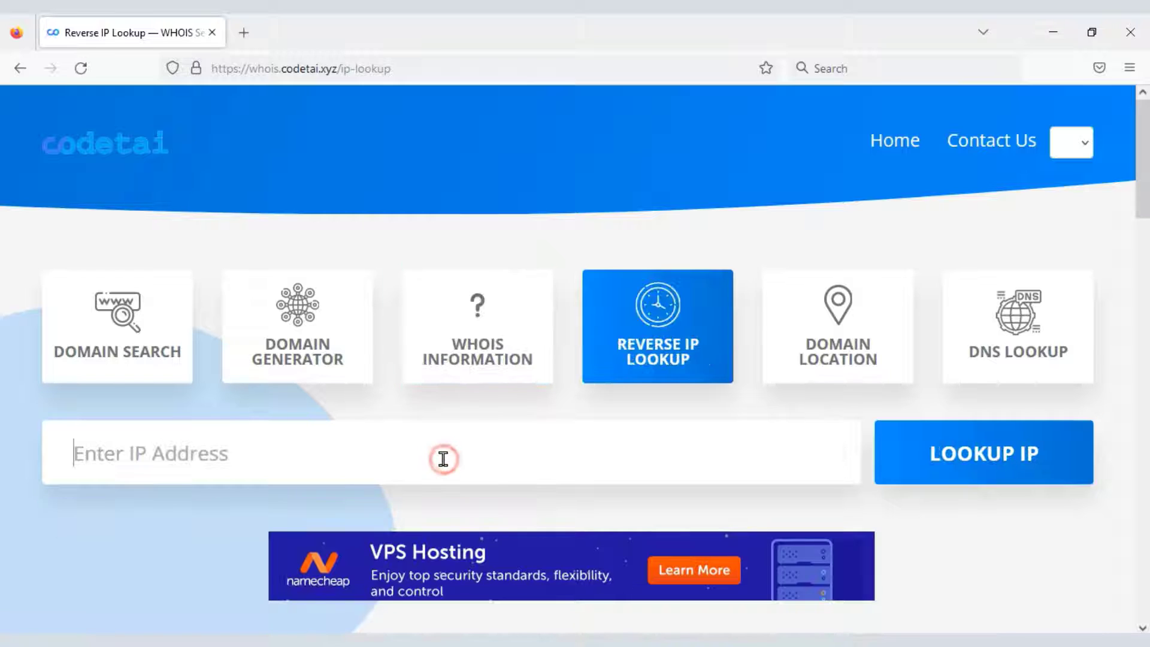
pyautogui.write('103.138.31.53')
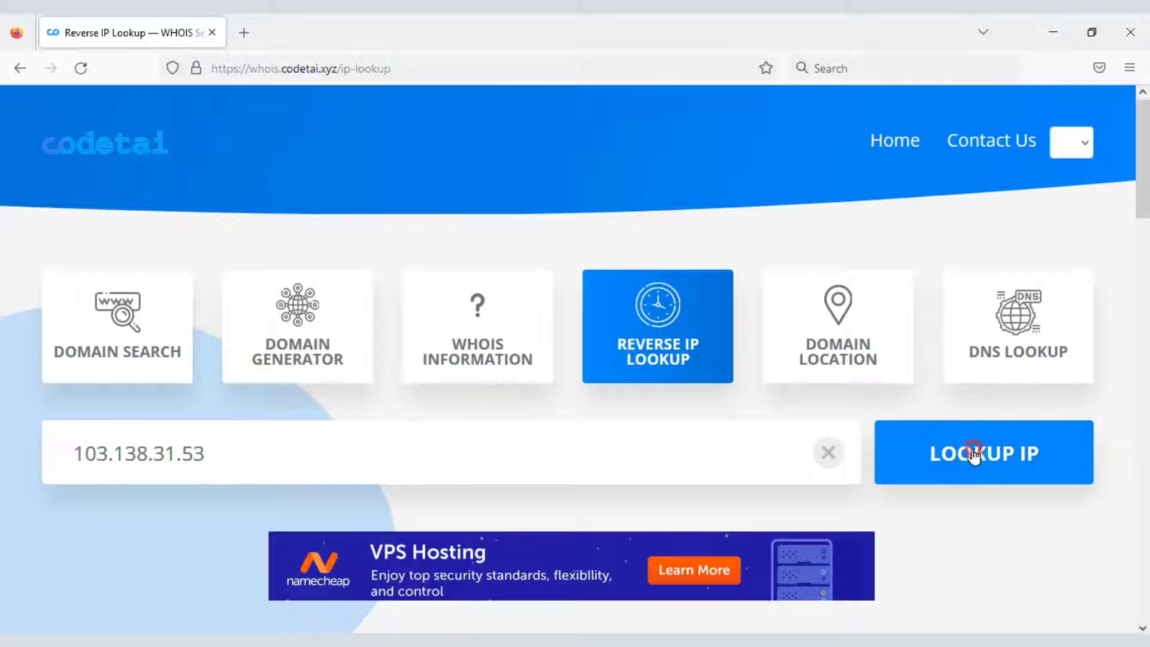
pyautogui.click(966, 462)
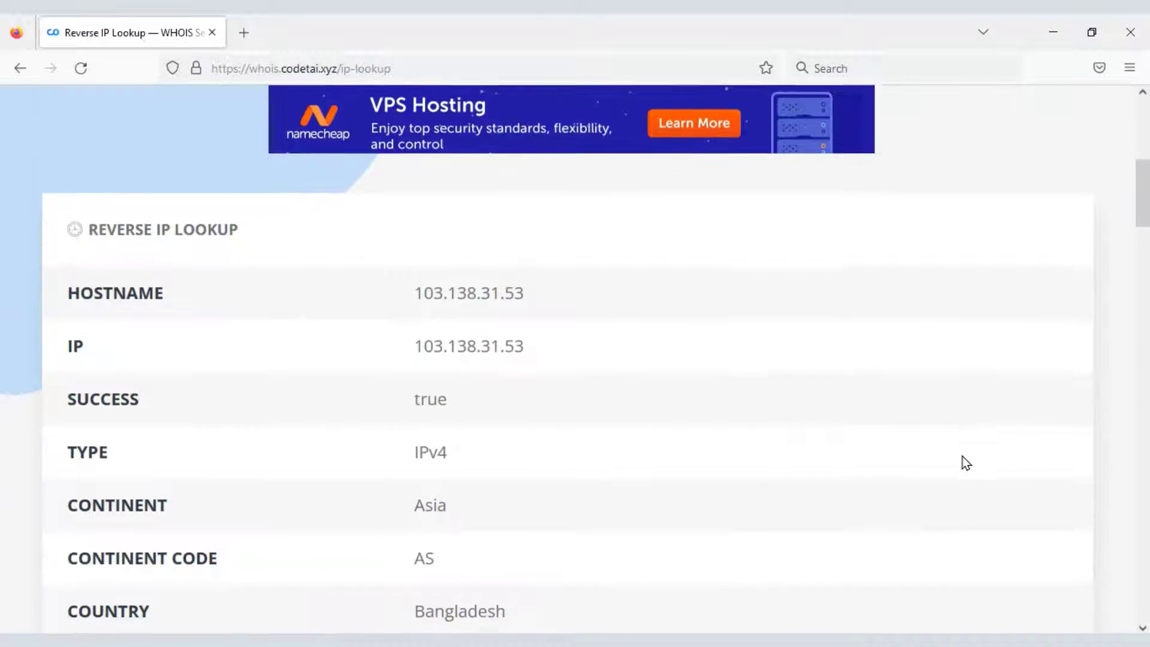
pyautogui.scroll(-4, 436, 315)
pyautogui.scroll(-8, 348, 384)
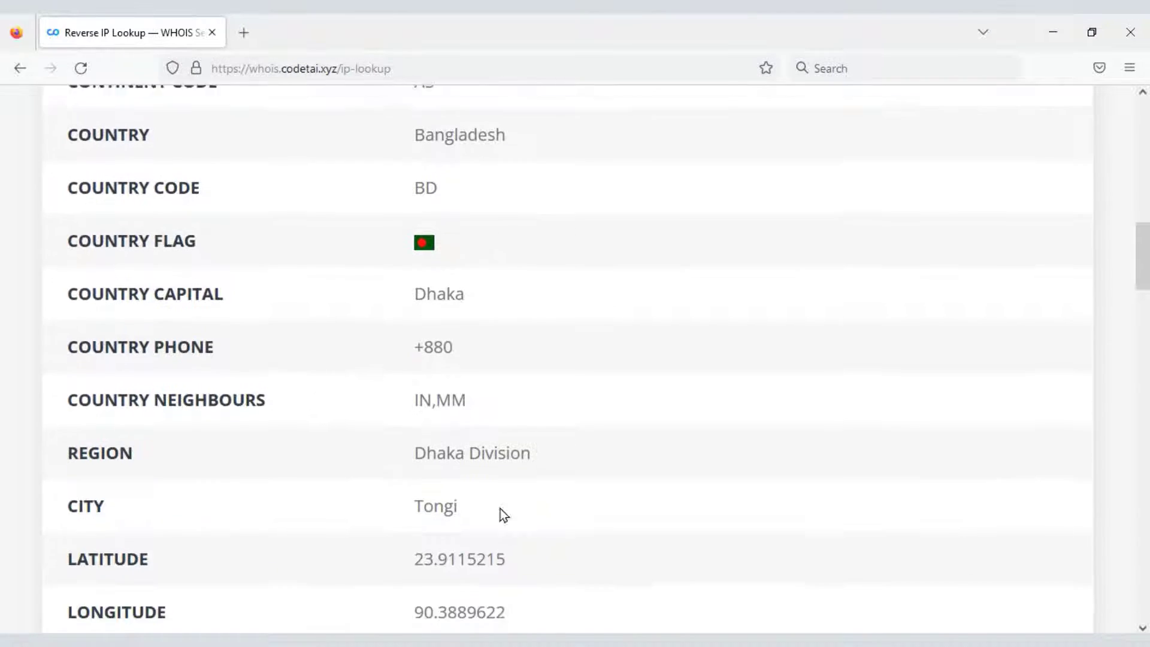
pyautogui.scroll(-9, 508, 556)
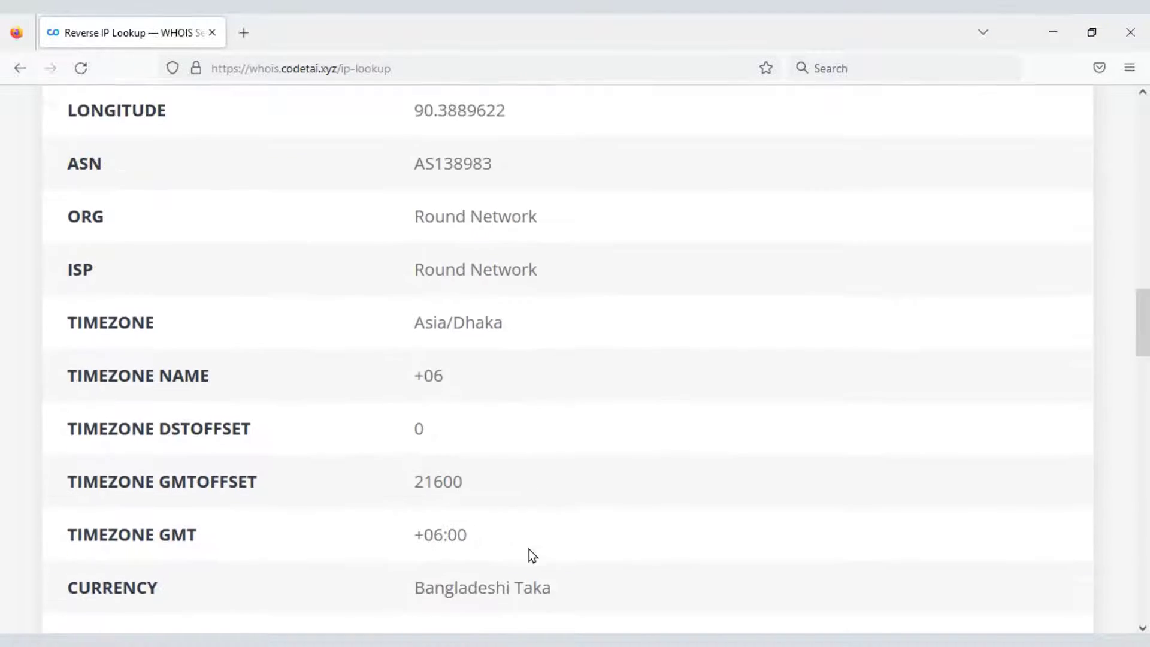
pyautogui.scroll(-2, 475, 535)
pyautogui.scroll(13, 501, 521)
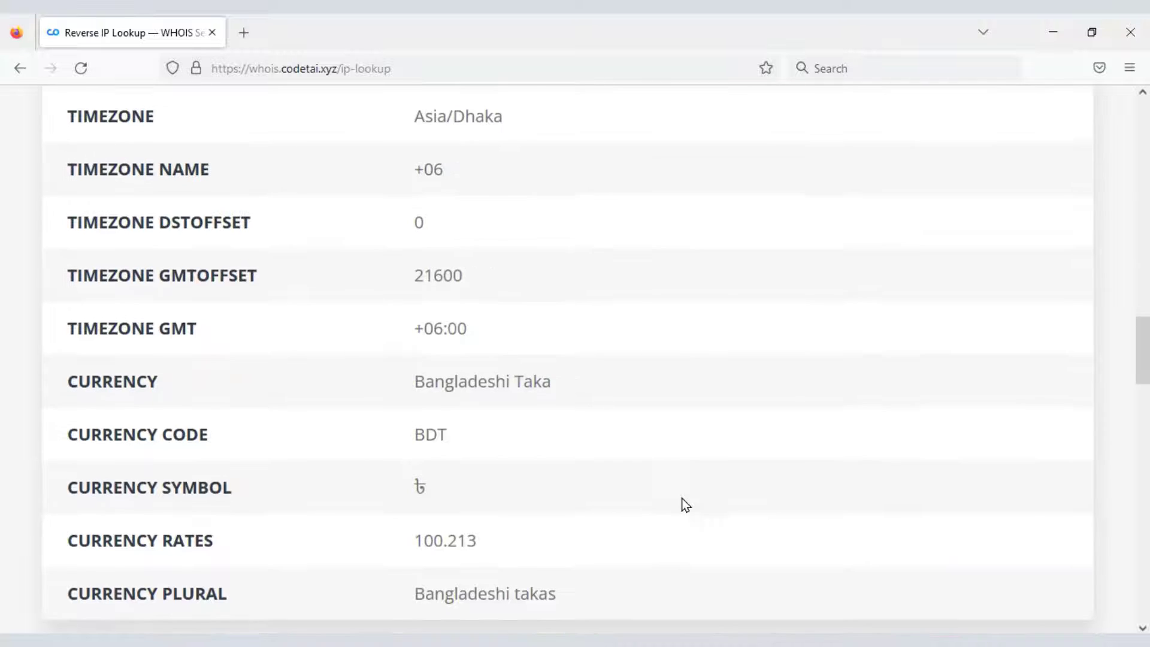
pyautogui.scroll(14, 625, 455)
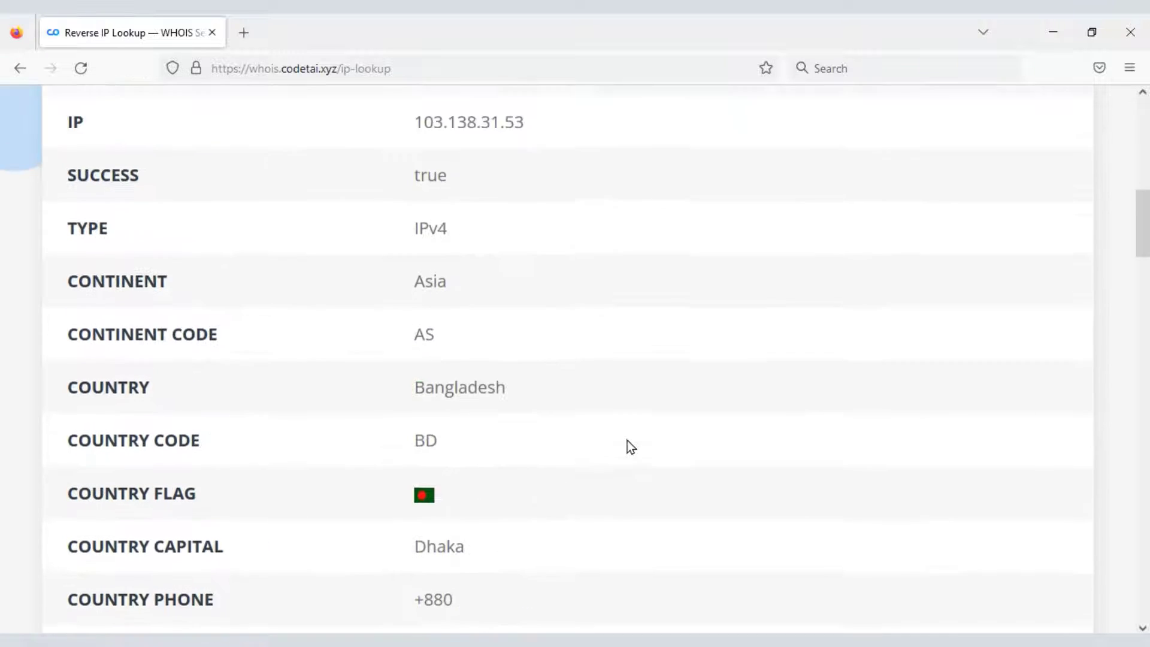
pyautogui.scroll(3, 426, 453)
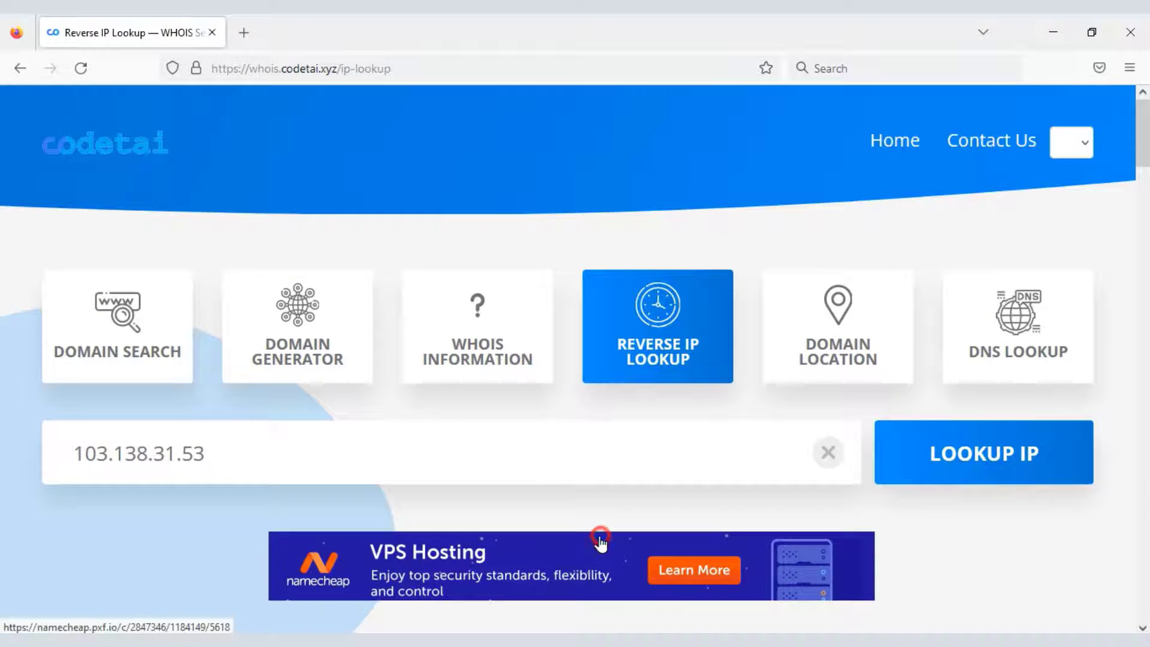
pyautogui.click(813, 368)
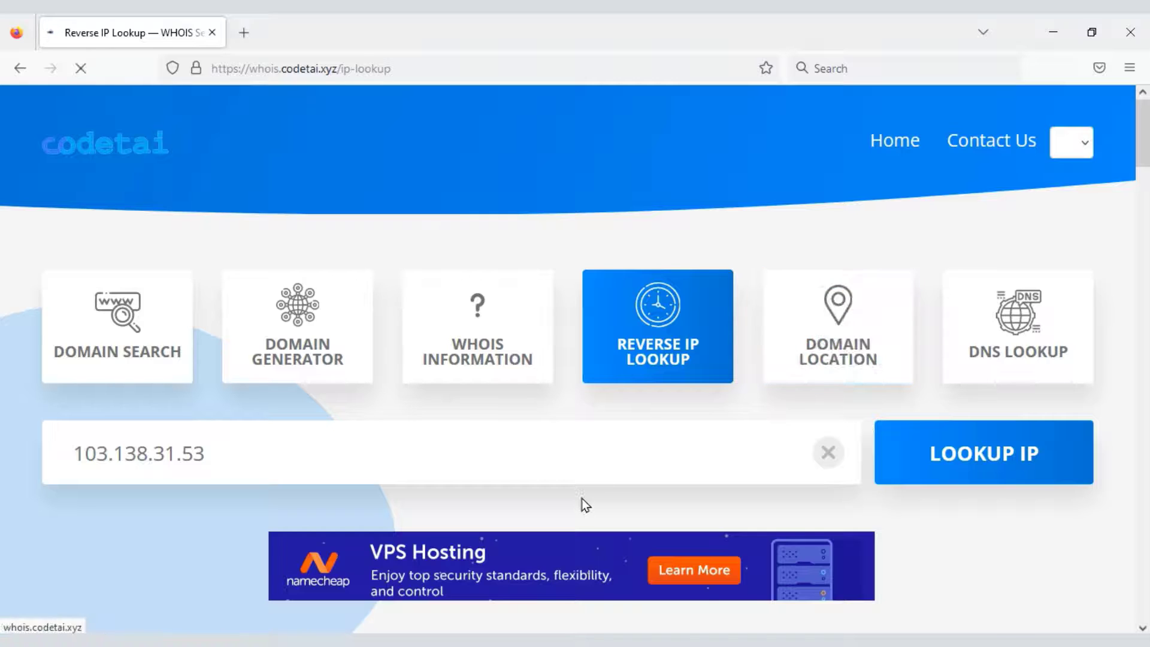
# Locate codetai.xyz: IP 191.96.56.148 in Abu Dhabi, UAE, organisation IPXO LIMITED
pyautogui.write('codetai')
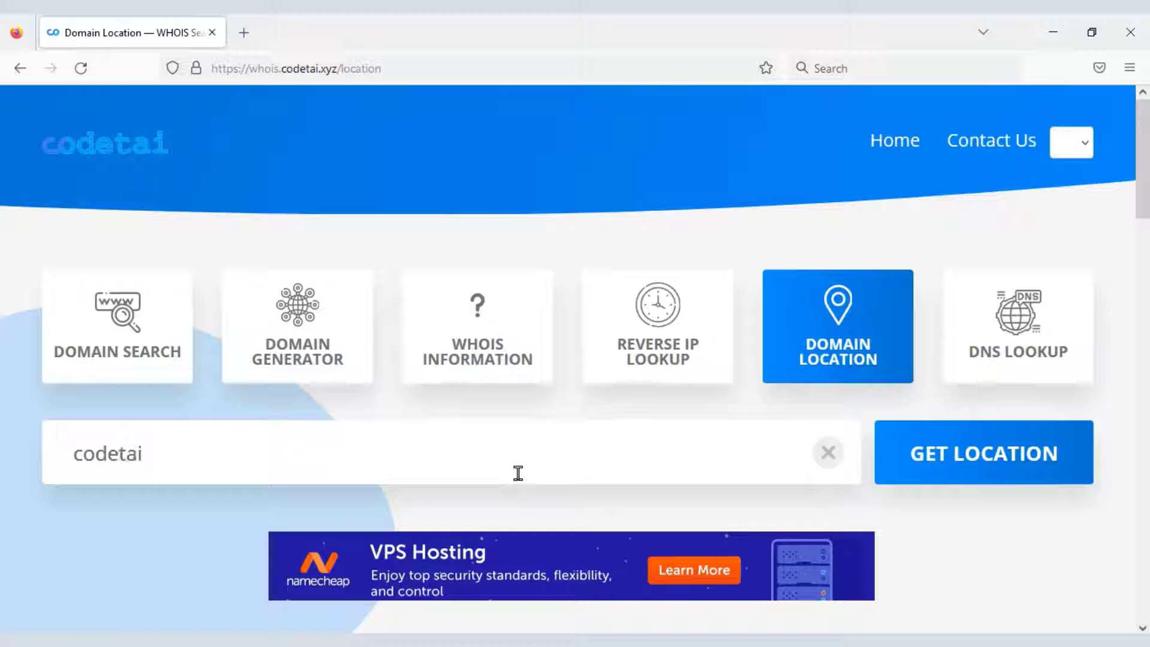
pyautogui.write('.xyz')
pyautogui.press('Return')
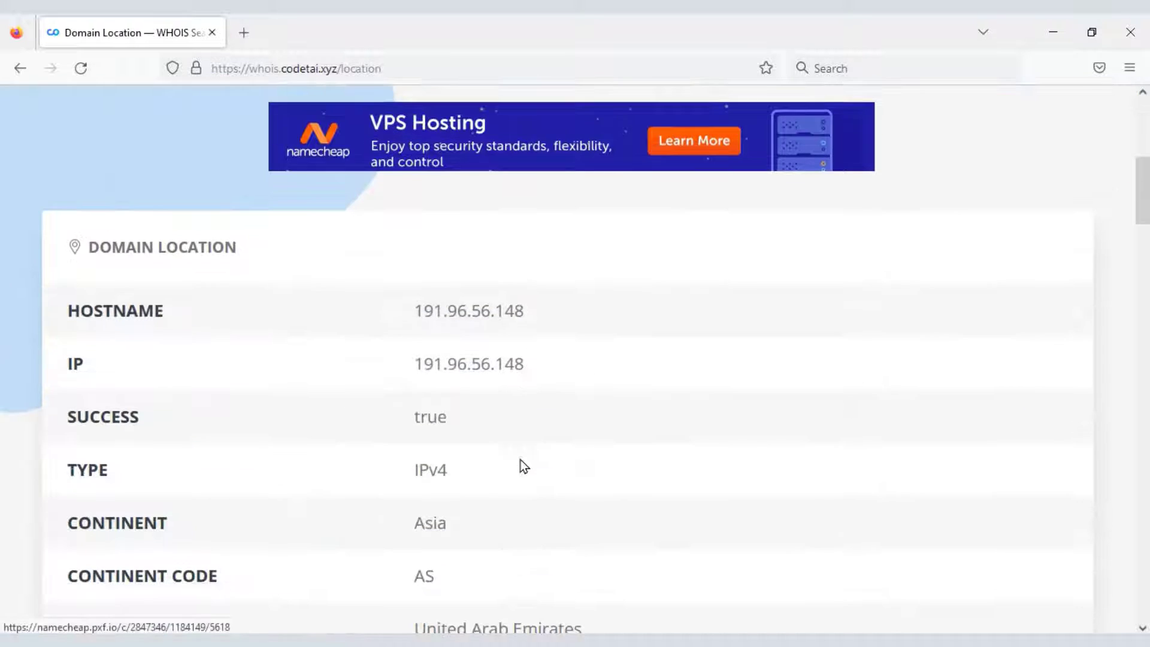
pyautogui.scroll(-12, 411, 448)
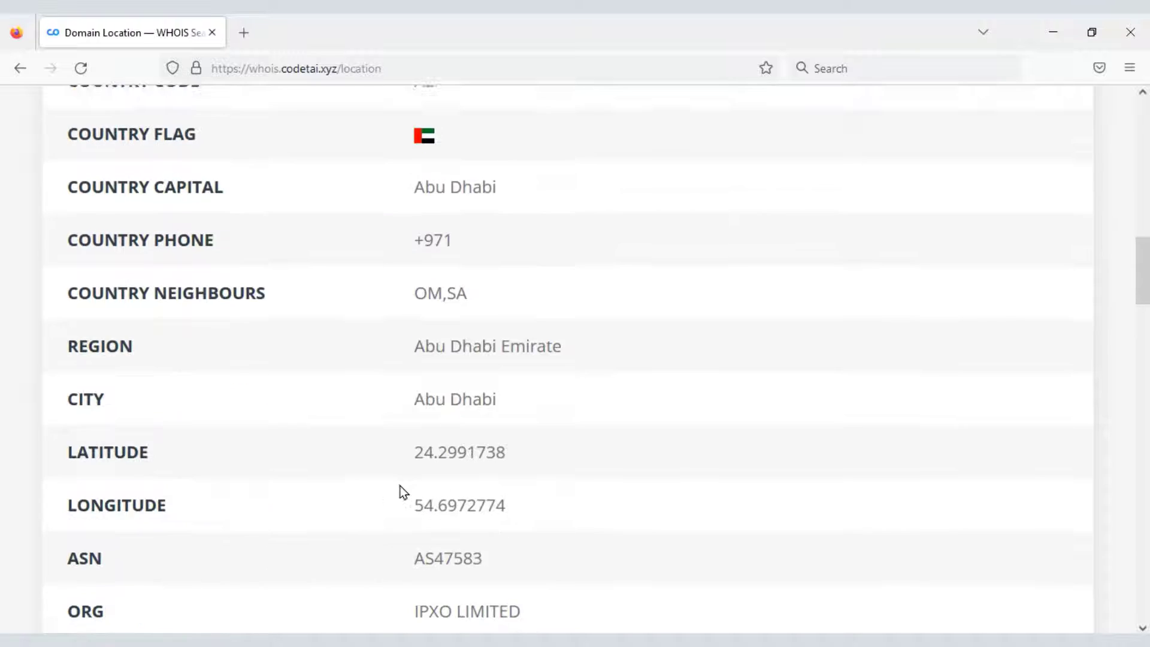
pyautogui.scroll(-10, 376, 530)
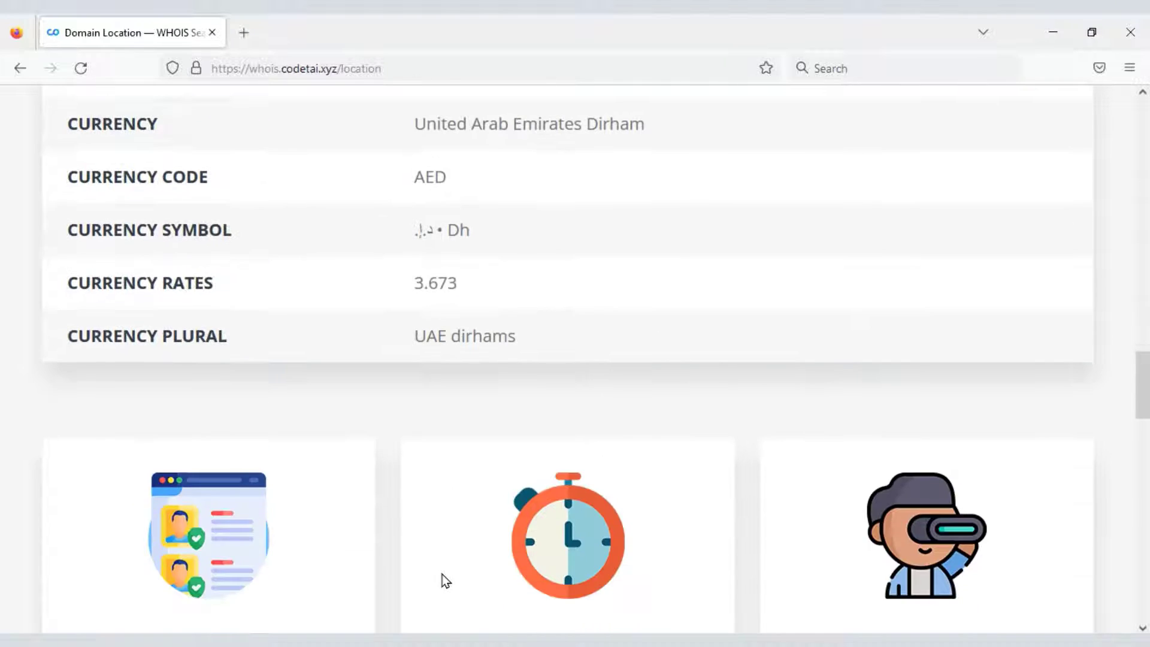
pyautogui.scroll(14, 442, 581)
pyautogui.scroll(15, 486, 545)
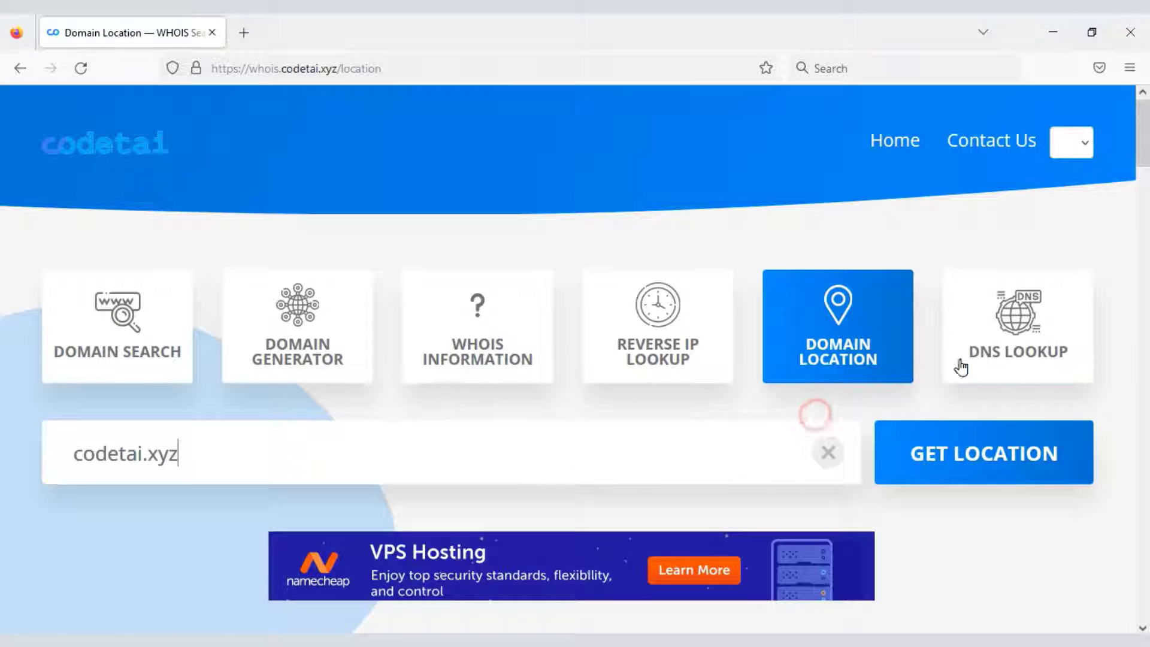
# Query DNS for codetai.xyz: A 191.96.56.148, dns-parking.com name servers, titan.email MX
pyautogui.click(990, 346)
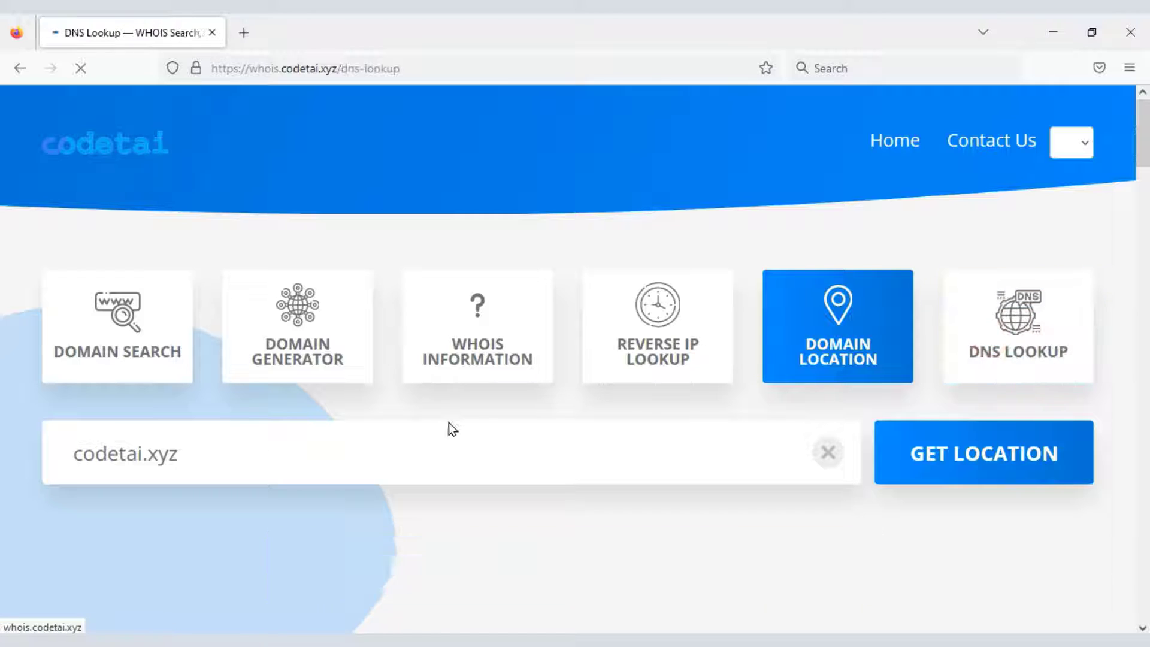
pyautogui.click(440, 450)
pyautogui.write('co')
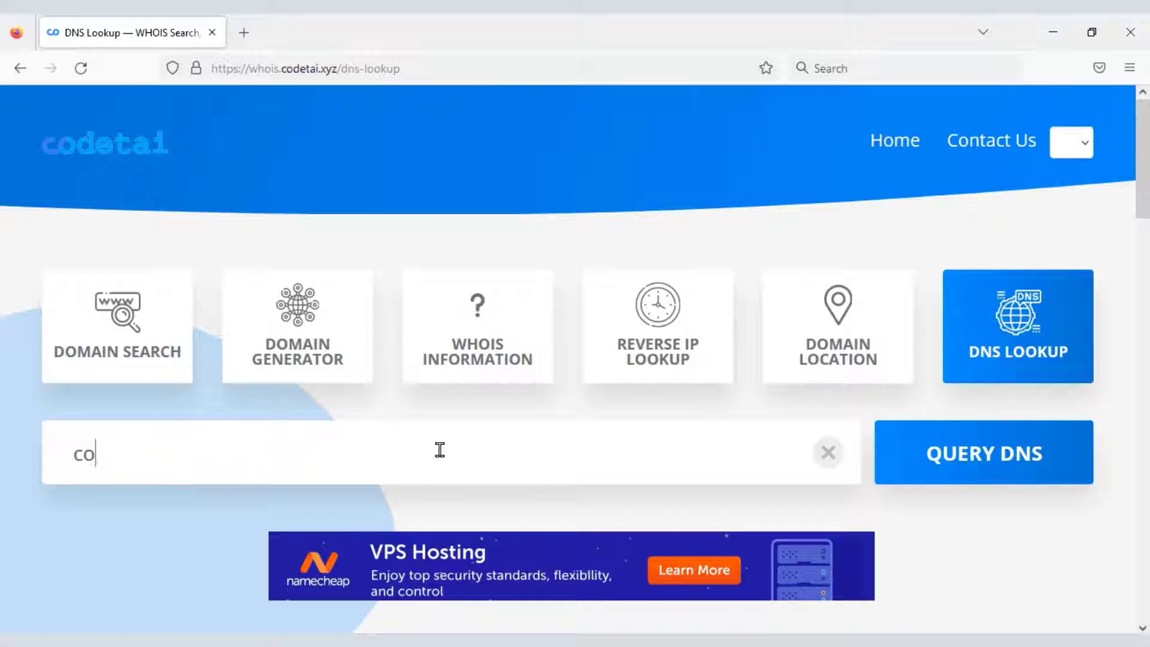
pyautogui.write('detai.xyz')
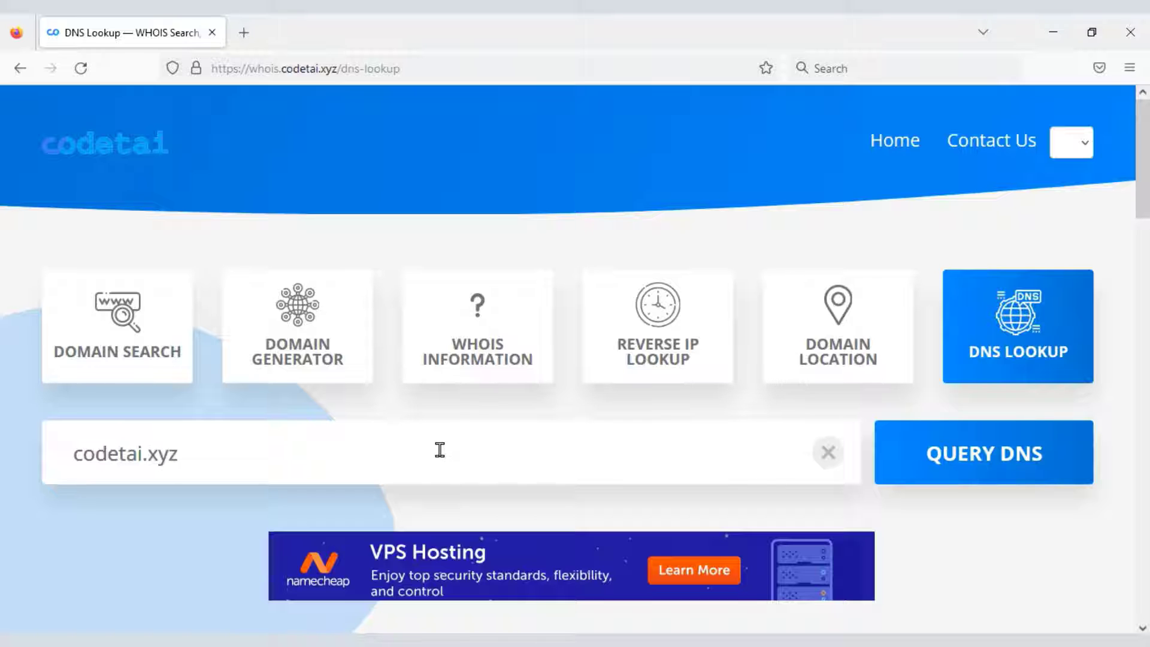
pyautogui.press('Return')
pyautogui.scroll(-14, 532, 429)
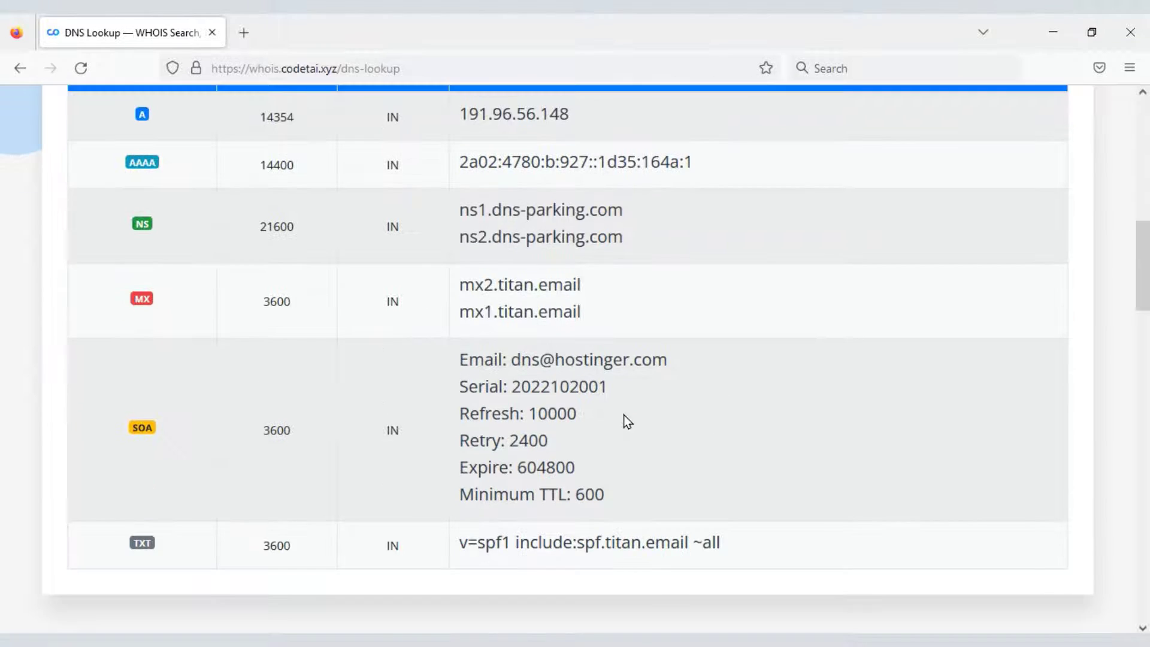
pyautogui.scroll(-3, 457, 406)
pyautogui.scroll(9, 703, 333)
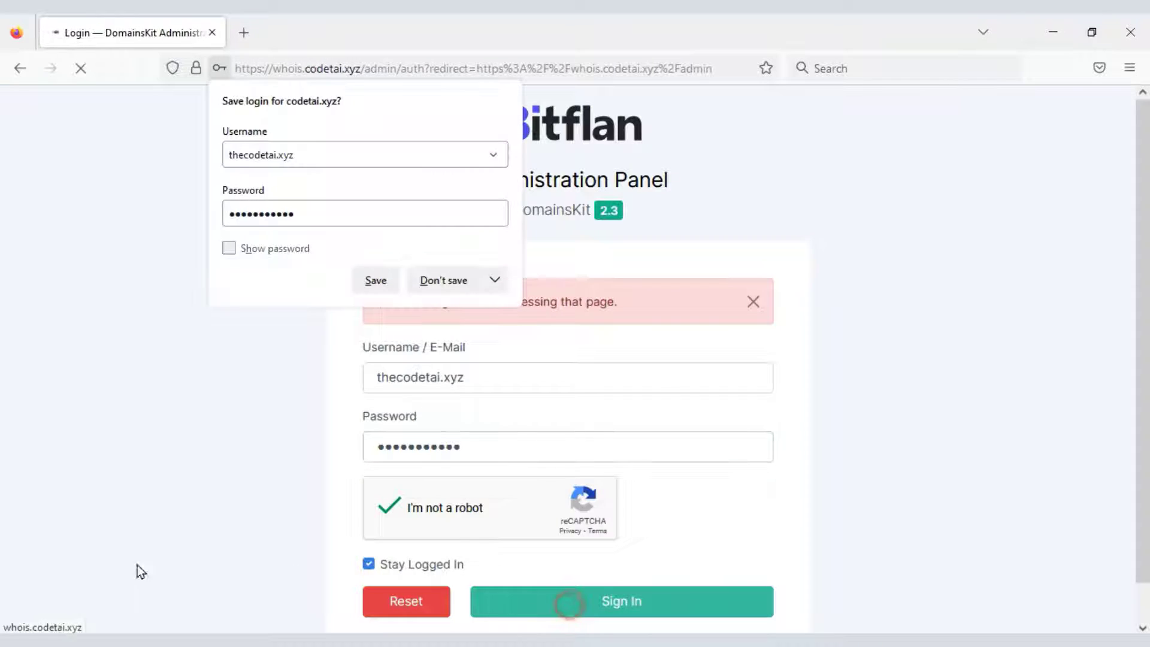
# Decline saving the admin login and review the dashboard: 1371 TLDs, 15 active, DomainsKit 2.3
pyautogui.click(419, 281)
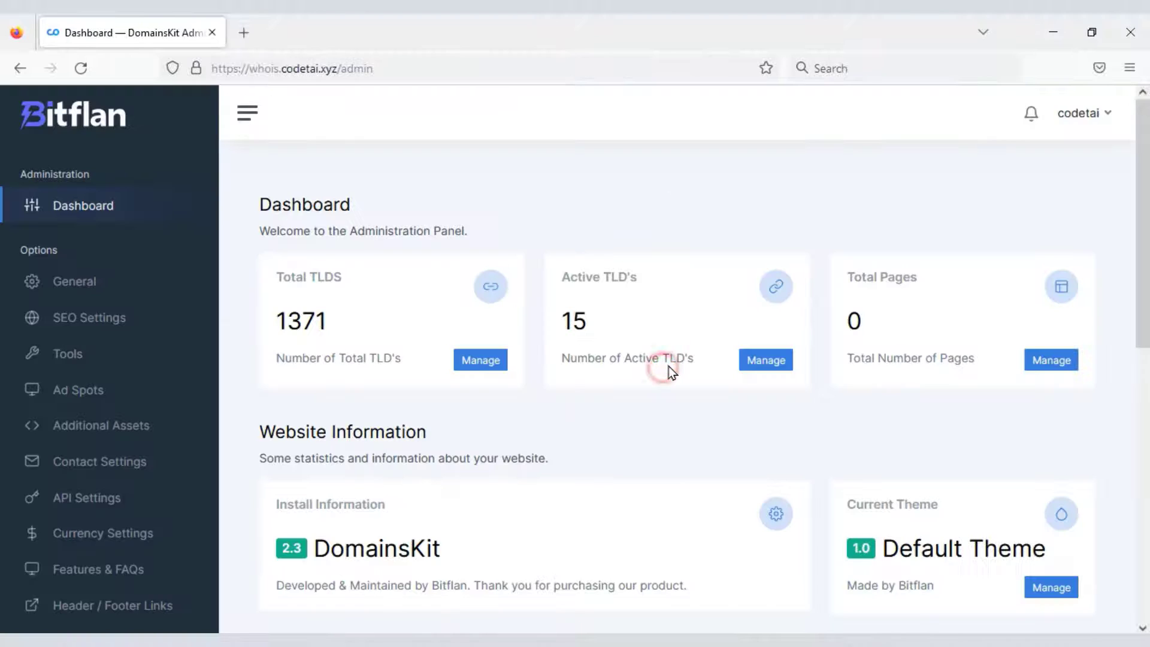
pyautogui.scroll(-3, 670, 366)
pyautogui.scroll(-6, 671, 365)
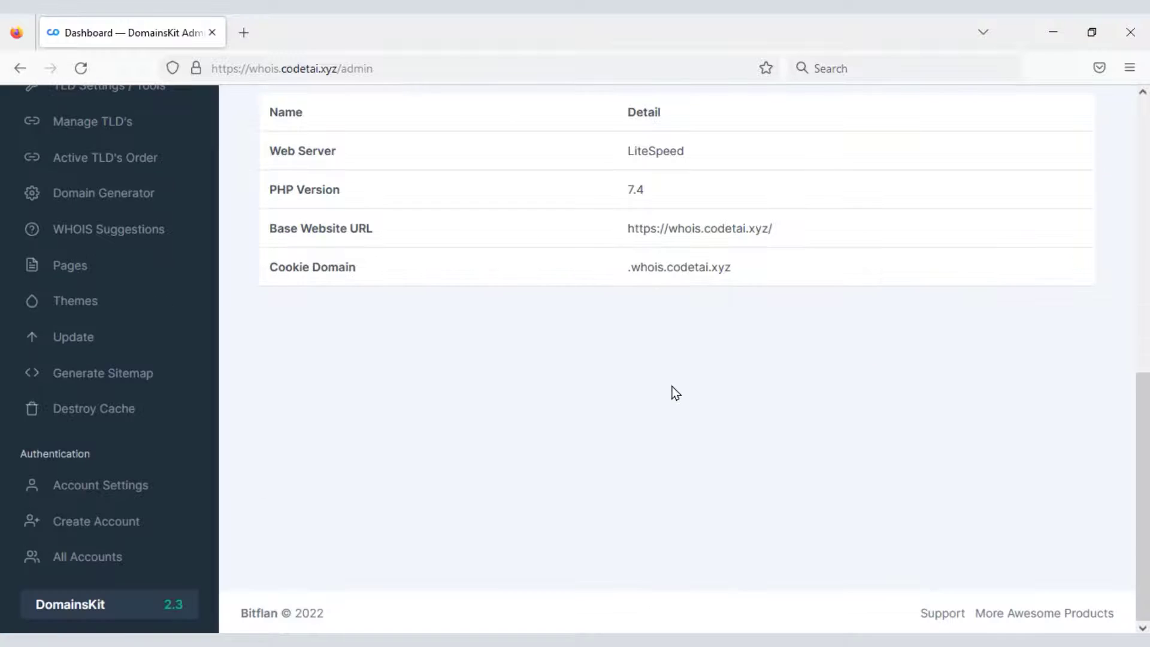
pyautogui.scroll(9, 674, 393)
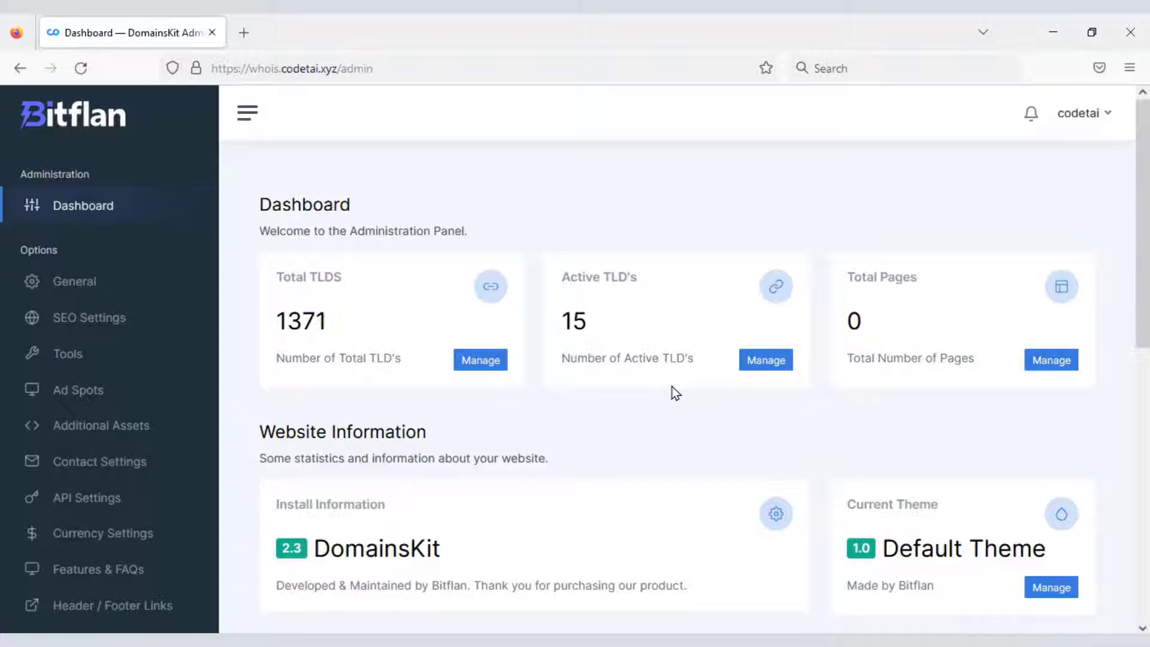
pyautogui.scroll(-5, 74, 499)
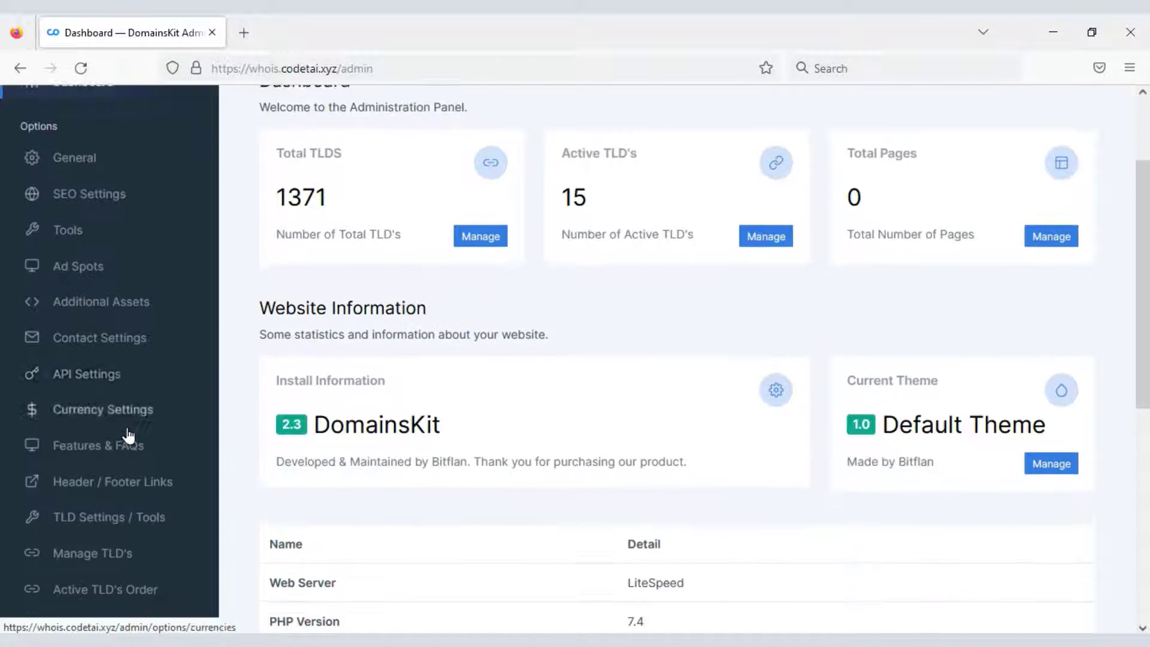
pyautogui.scroll(-4, 75, 499)
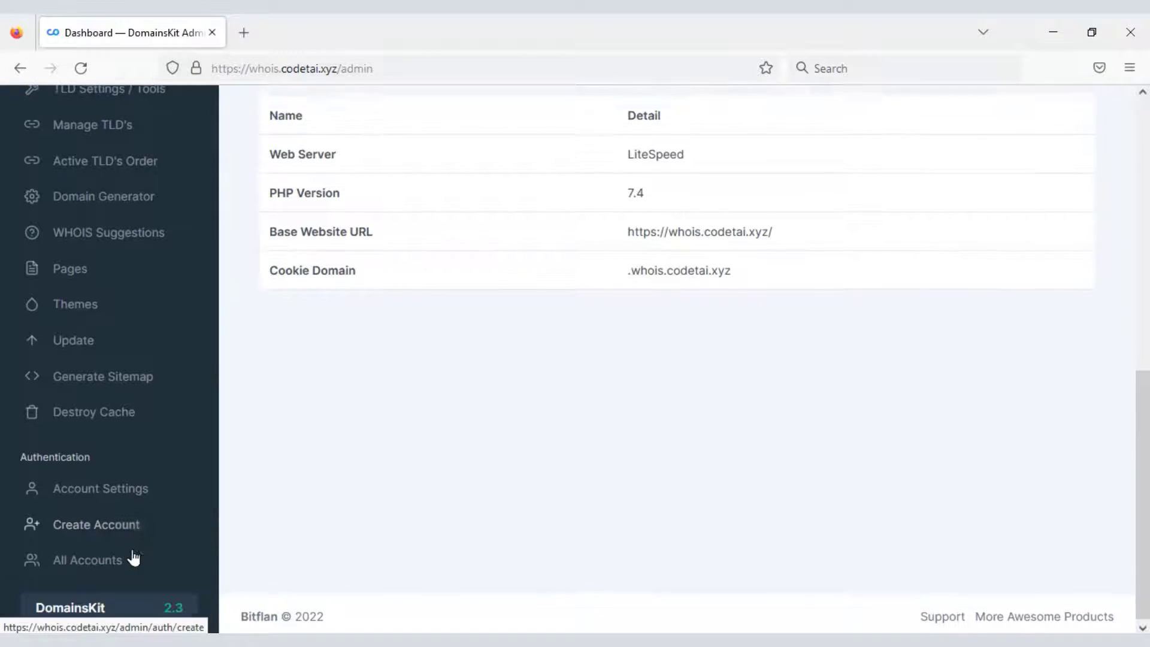
pyautogui.scroll(4, 158, 564)
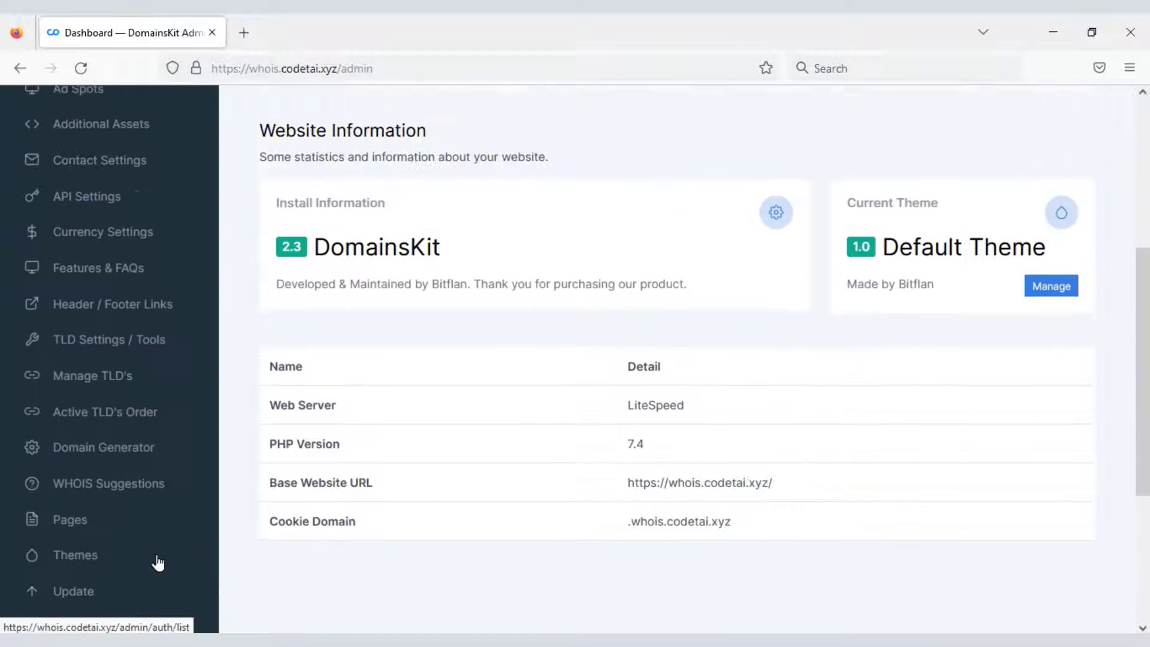
pyautogui.scroll(5, 158, 564)
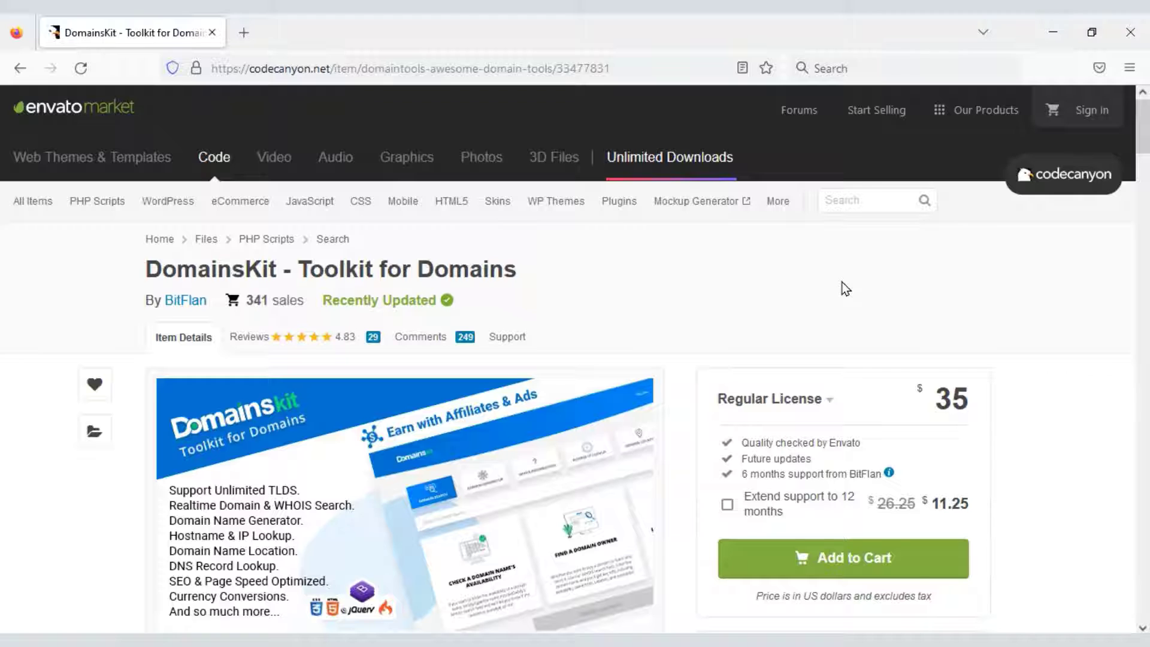
# Open the DomainsKit license certificate PDF from File Explorer in Firefox
pyautogui.scroll(-3, 843, 282)
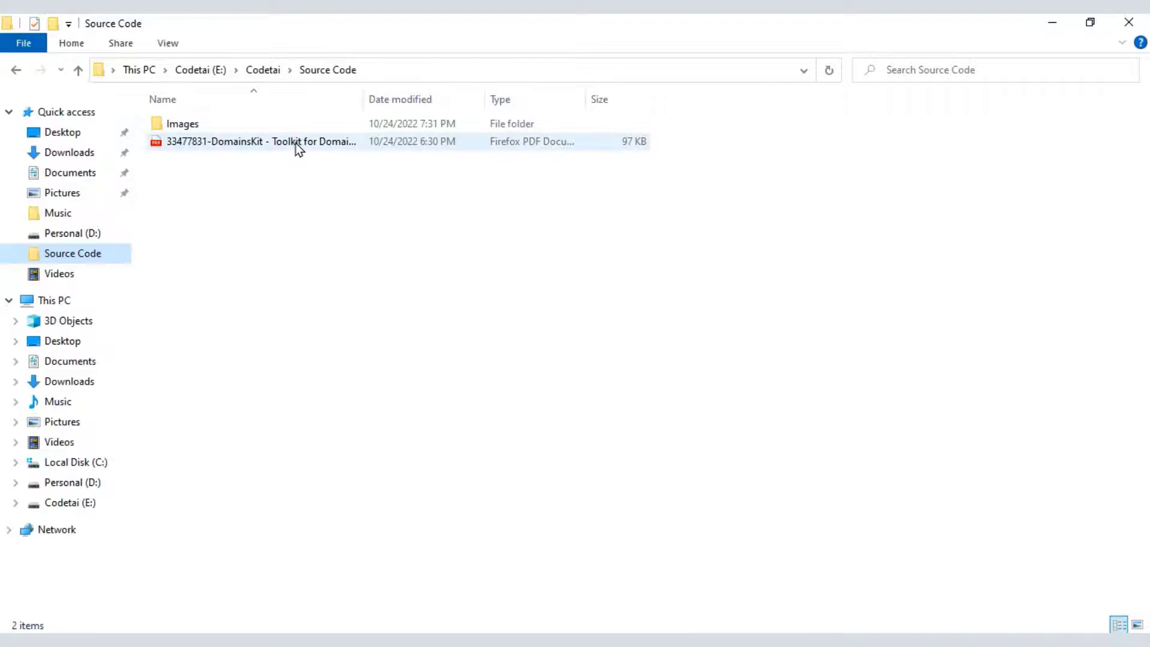
pyautogui.doubleClick(301, 144)
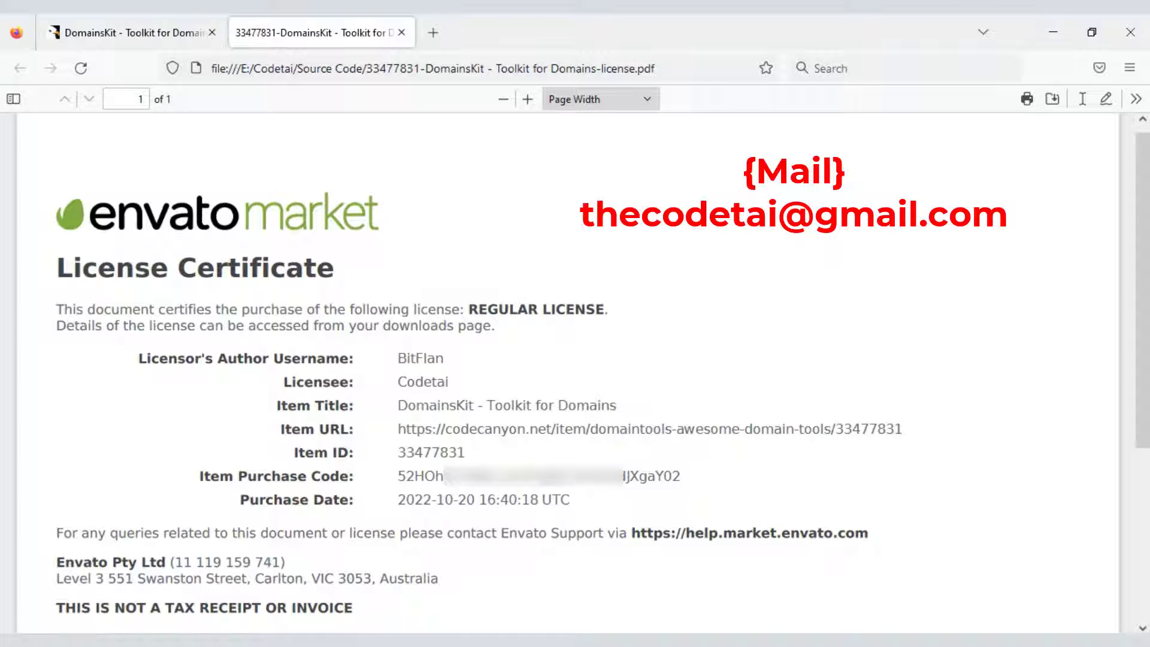
# Highlight the purchase code and date, compare with the CodeCanyon page, then close the PDF
pyautogui.moveTo(671, 476); pyautogui.dragTo(397, 477)
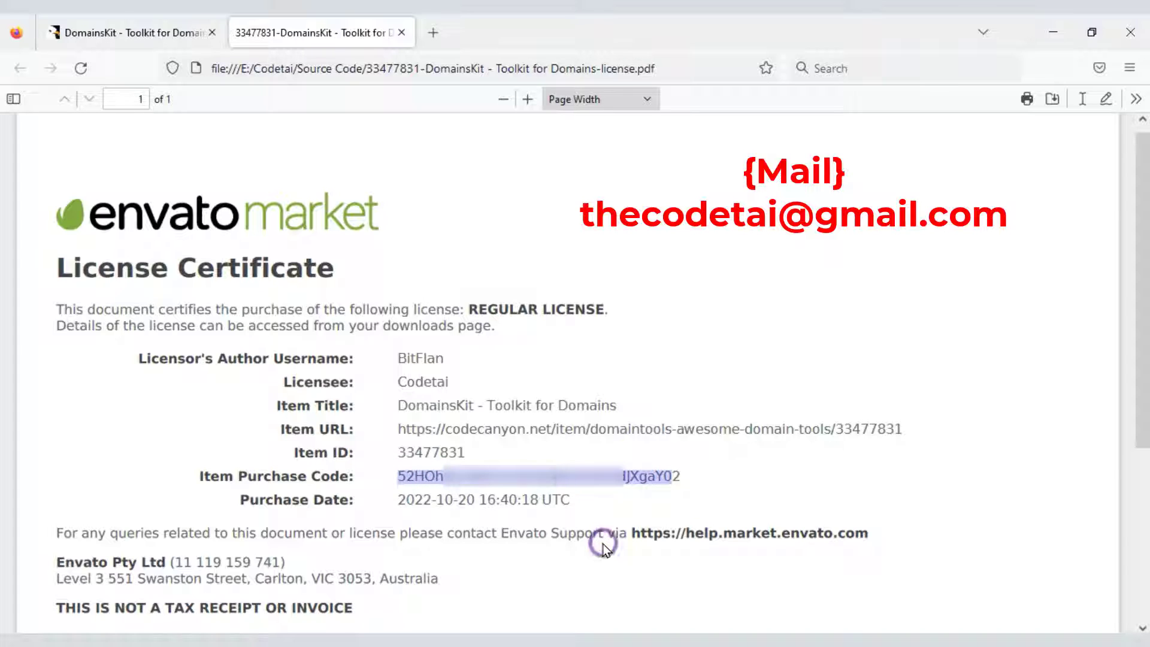
pyautogui.moveTo(475, 499); pyautogui.dragTo(397, 500)
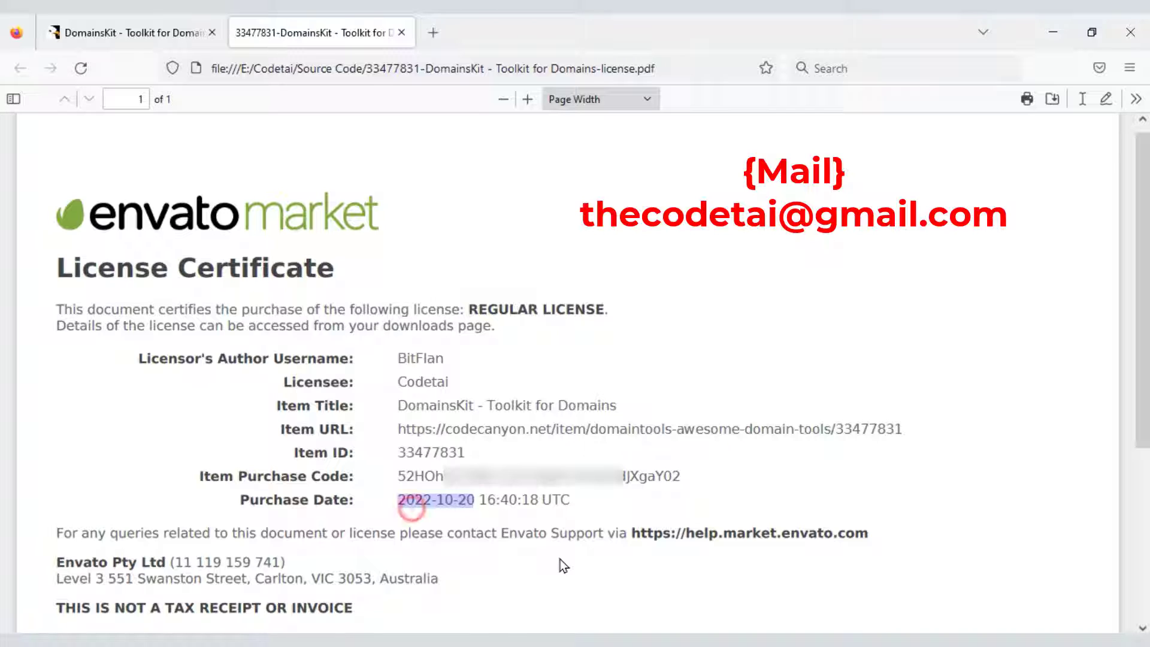
pyautogui.click(124, 33)
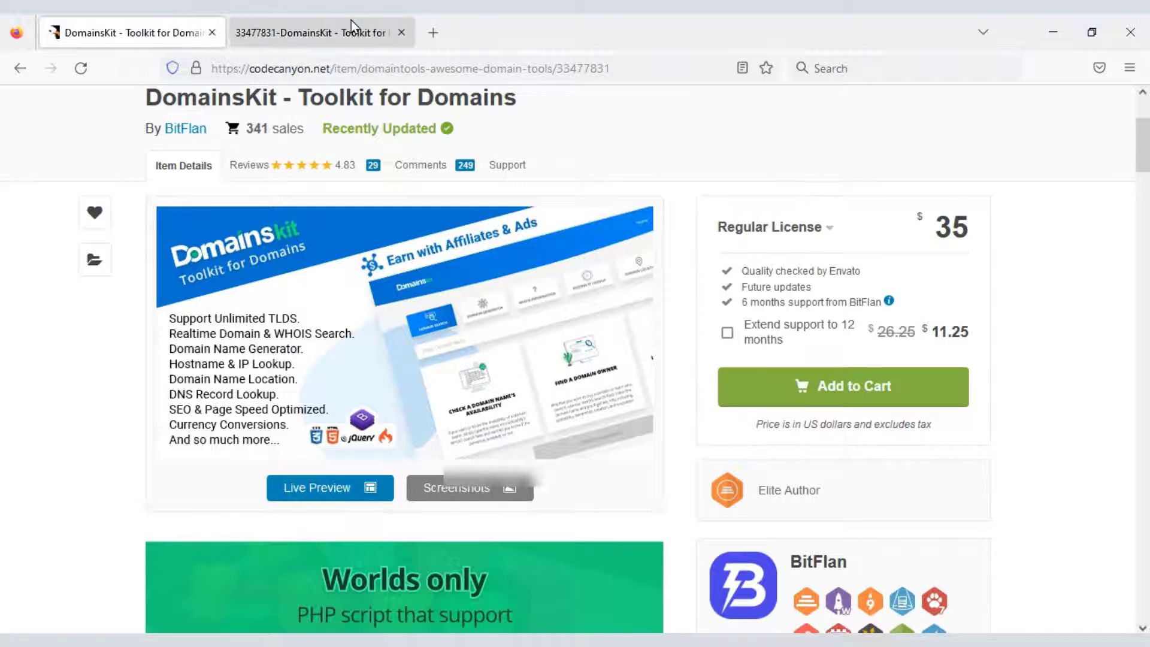
pyautogui.click(281, 33)
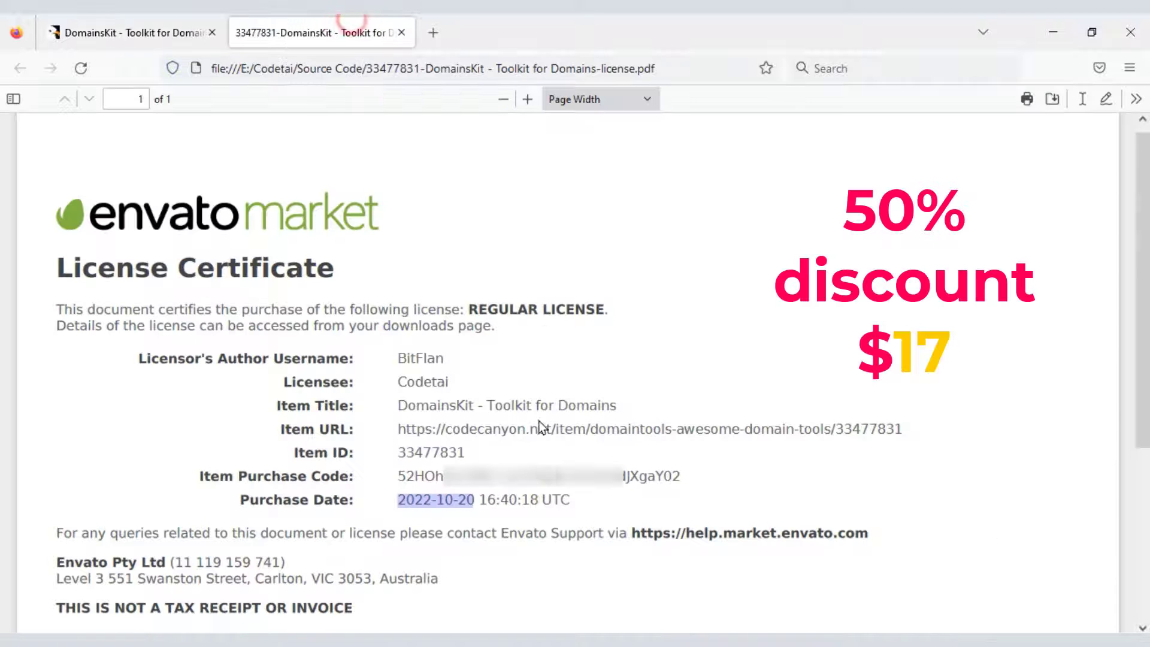
pyautogui.click(556, 571)
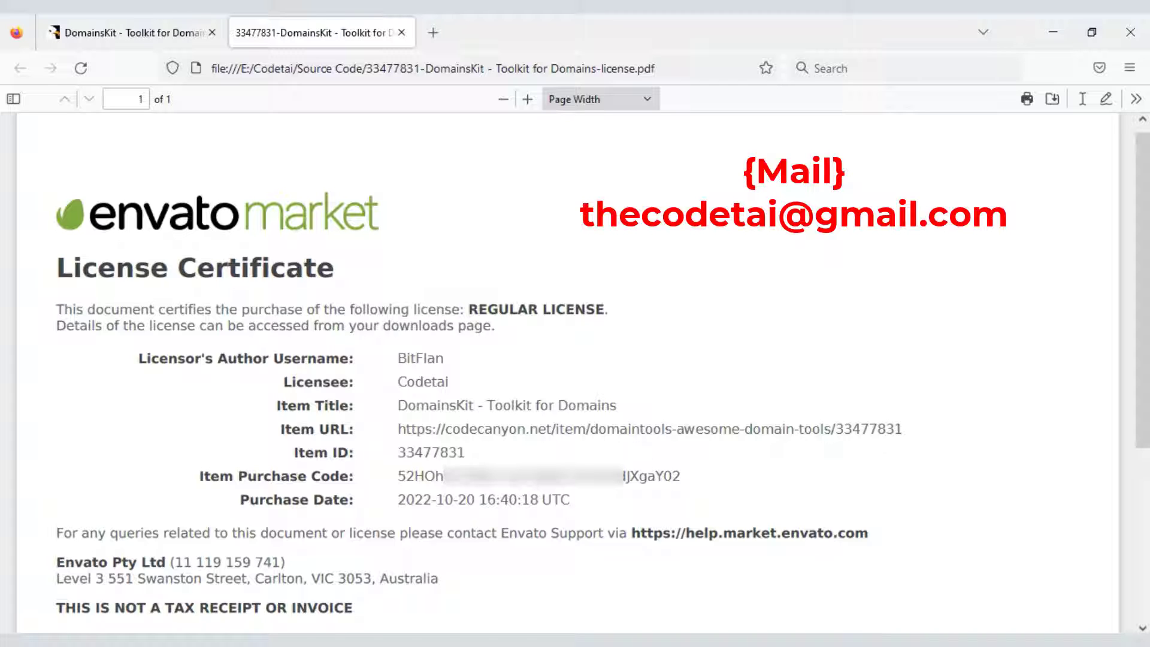
pyautogui.hotkey('ctrl', 'w')
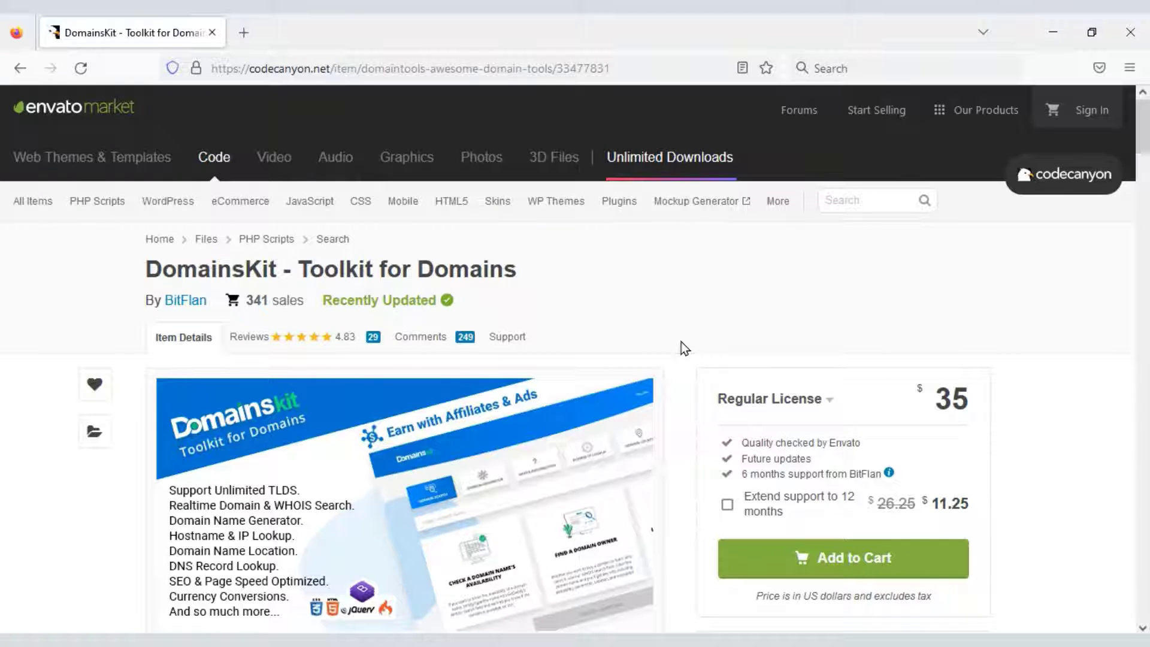
# Sign in to Envato with the autofilled account and let Firefox save the login
pyautogui.click(1092, 110)
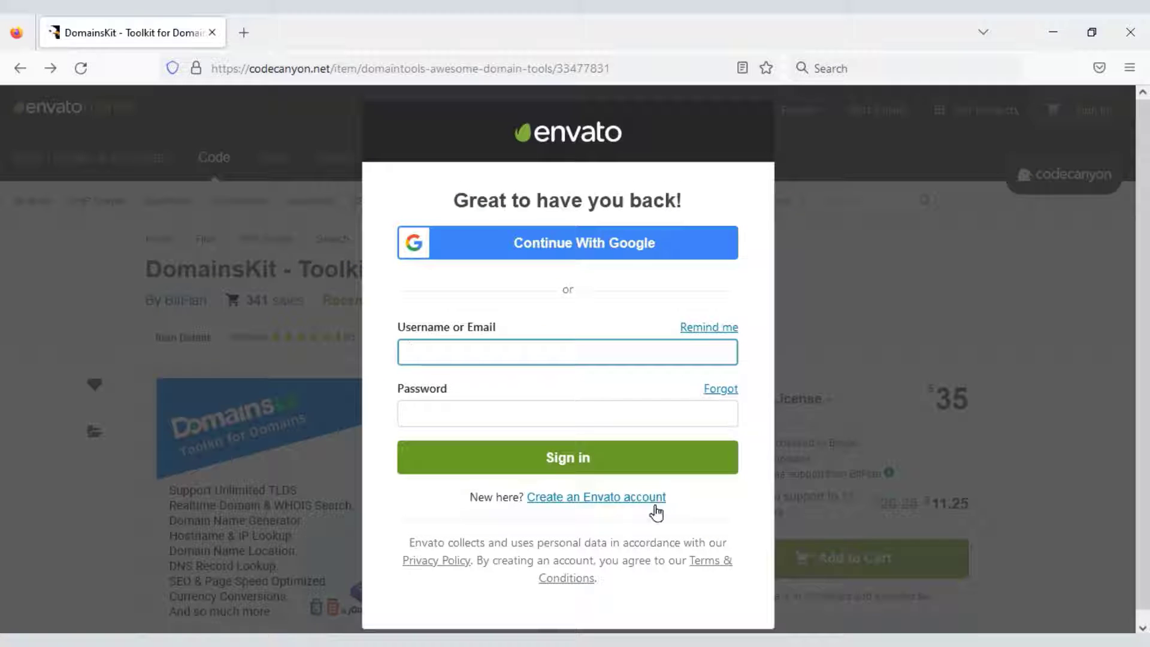
pyautogui.click(641, 498)
pyautogui.scroll(-1, 569, 432)
pyautogui.click(493, 375)
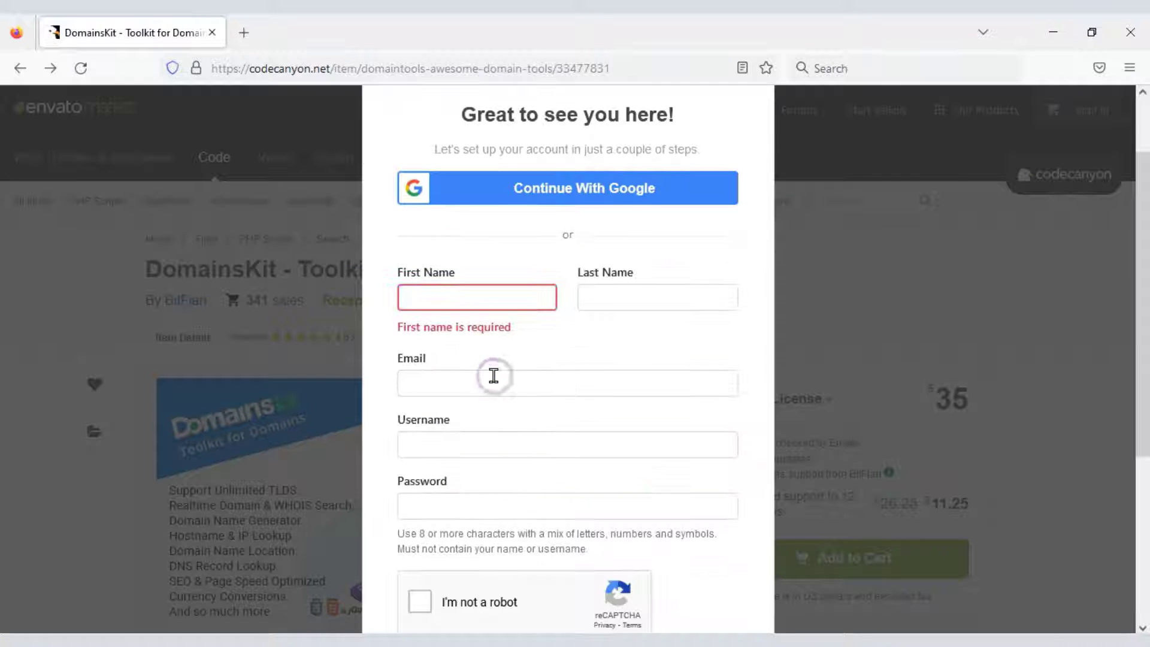
pyautogui.scroll(-1, 498, 391)
pyautogui.scroll(-1, 498, 391)
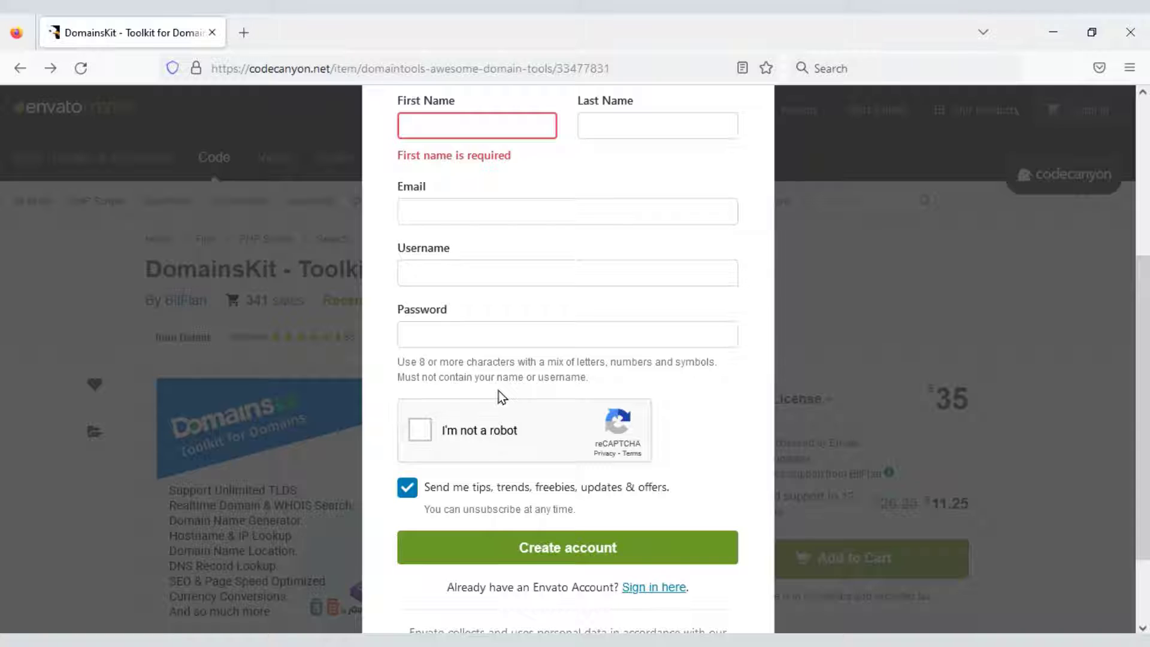
pyautogui.scroll(1, 501, 395)
pyautogui.scroll(-2, 506, 400)
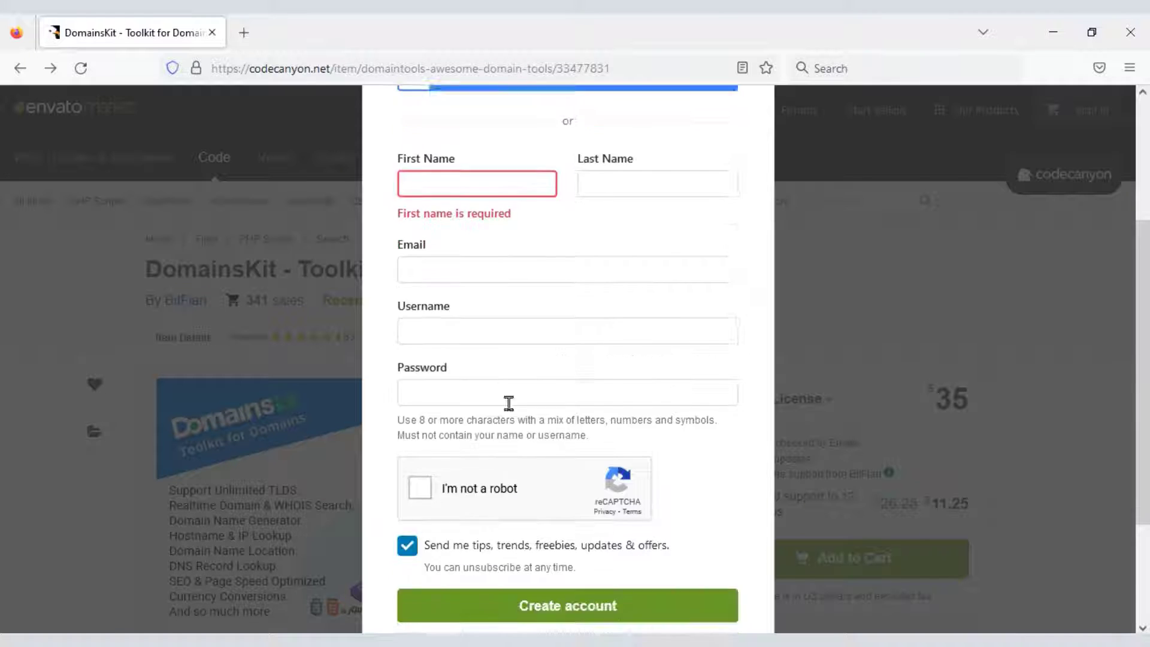
pyautogui.click(653, 488)
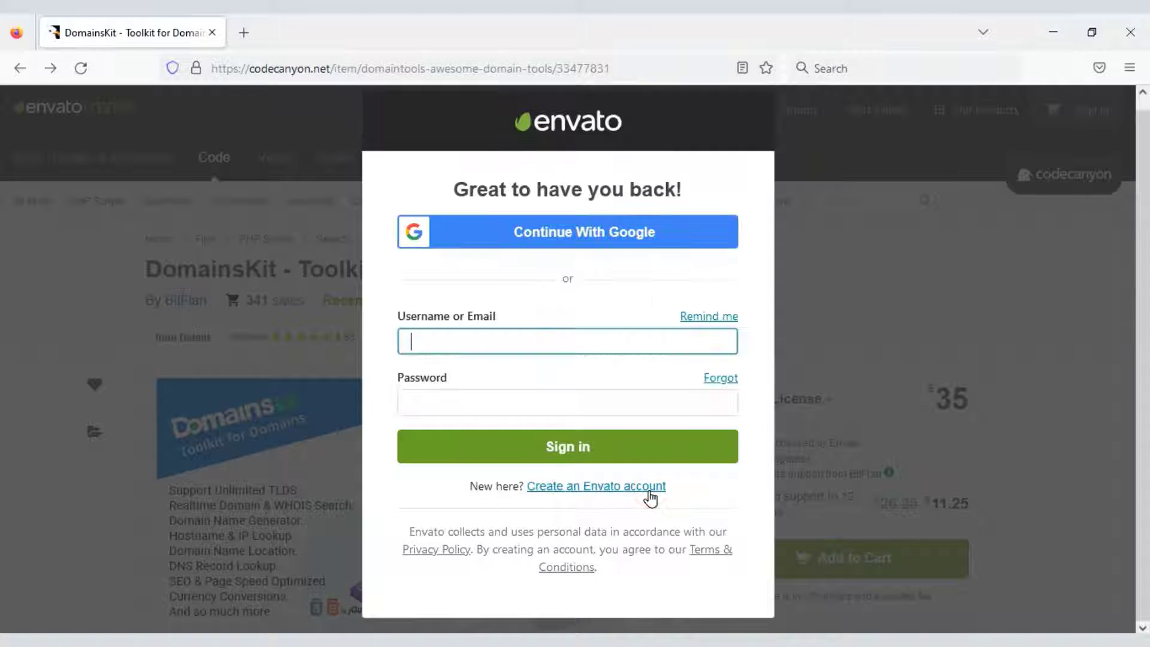
pyautogui.click(547, 460)
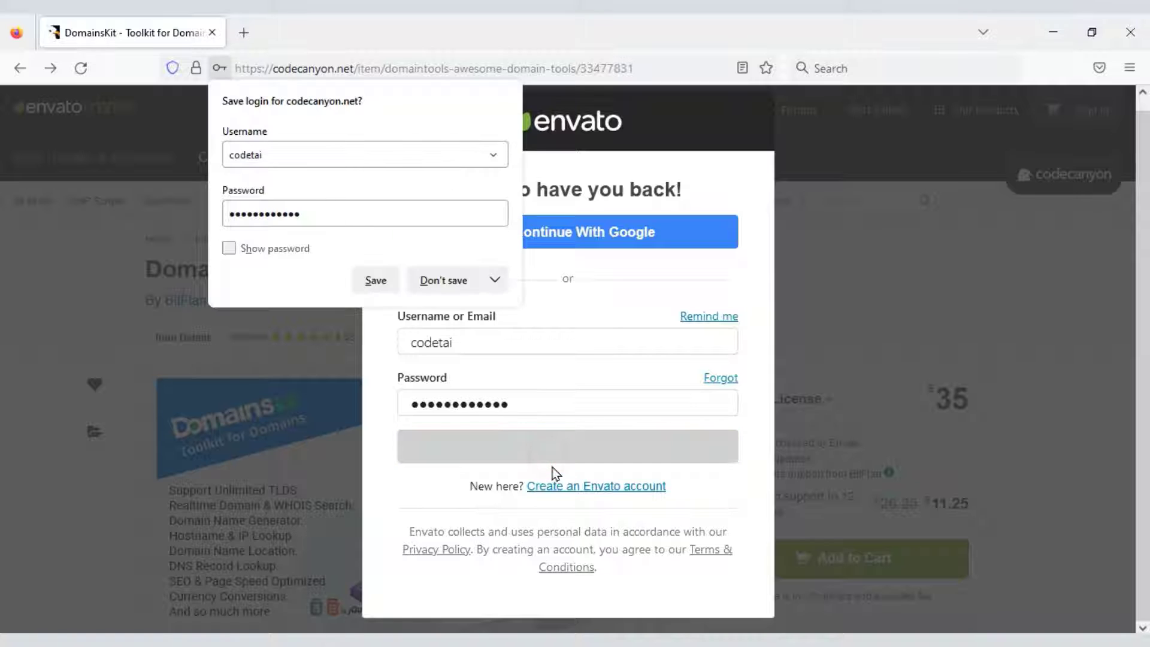
pyautogui.click(376, 281)
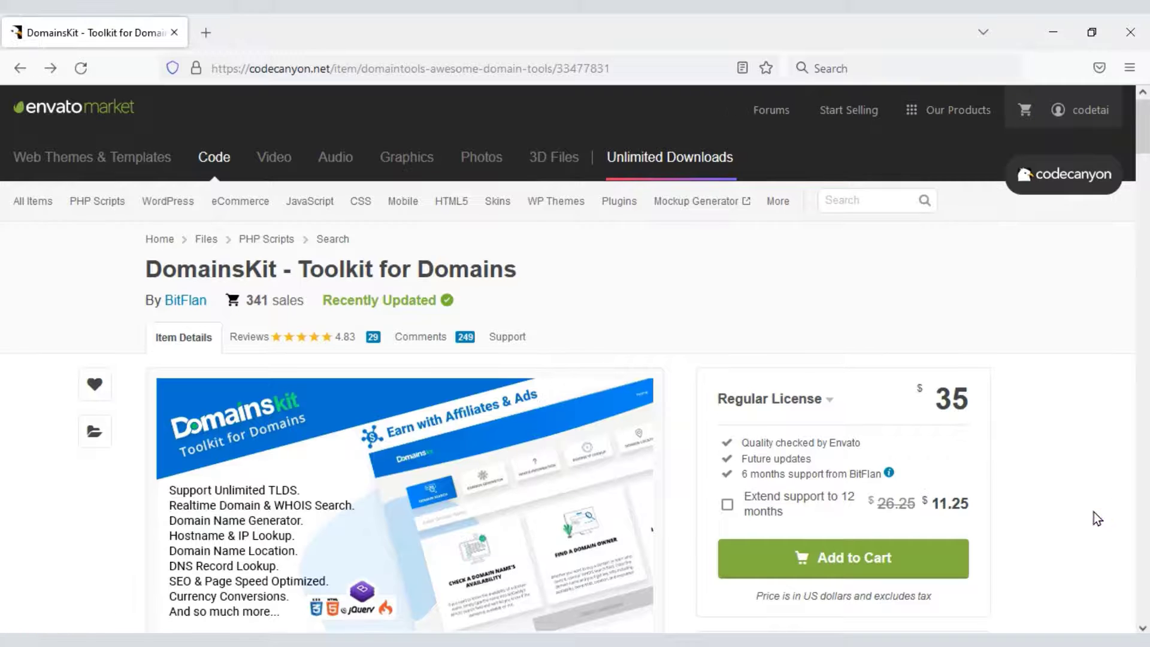
# Add DomainsKit to the cart and check out at a US$38.11 total
pyautogui.click(894, 572)
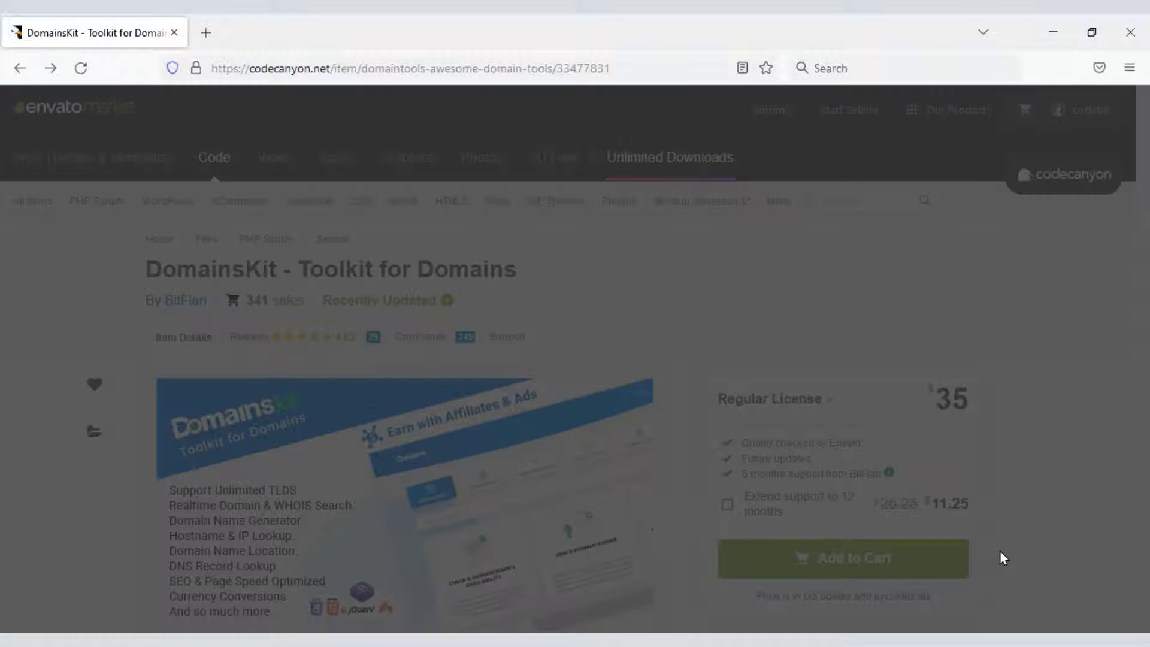
pyautogui.click(717, 548)
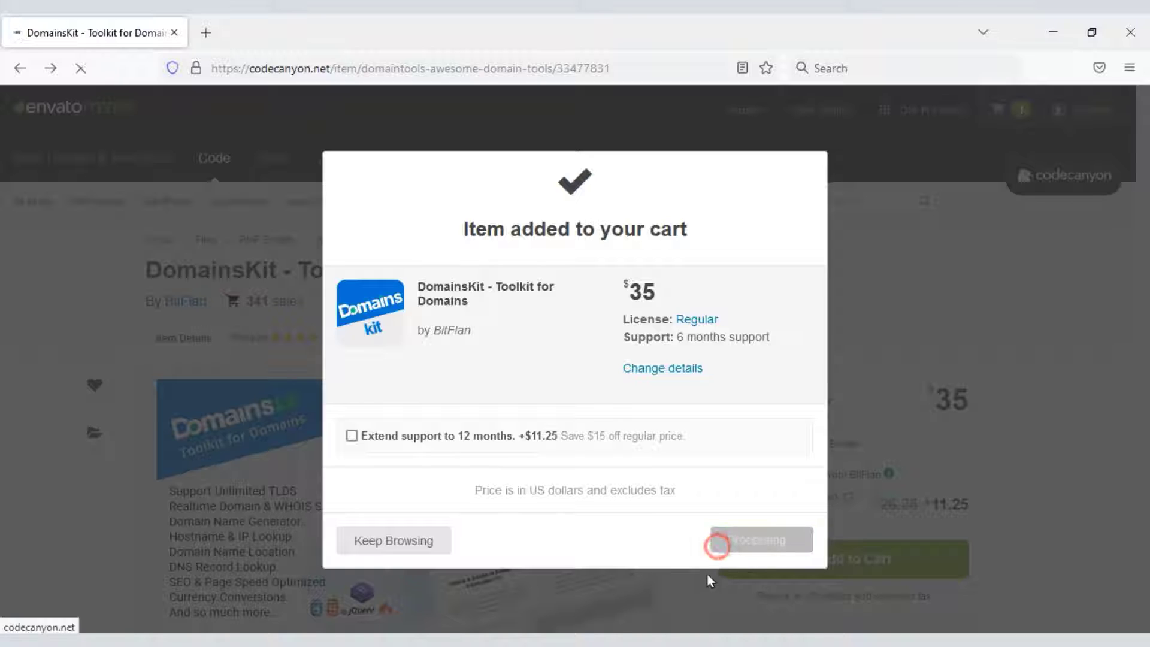
pyautogui.click(403, 516)
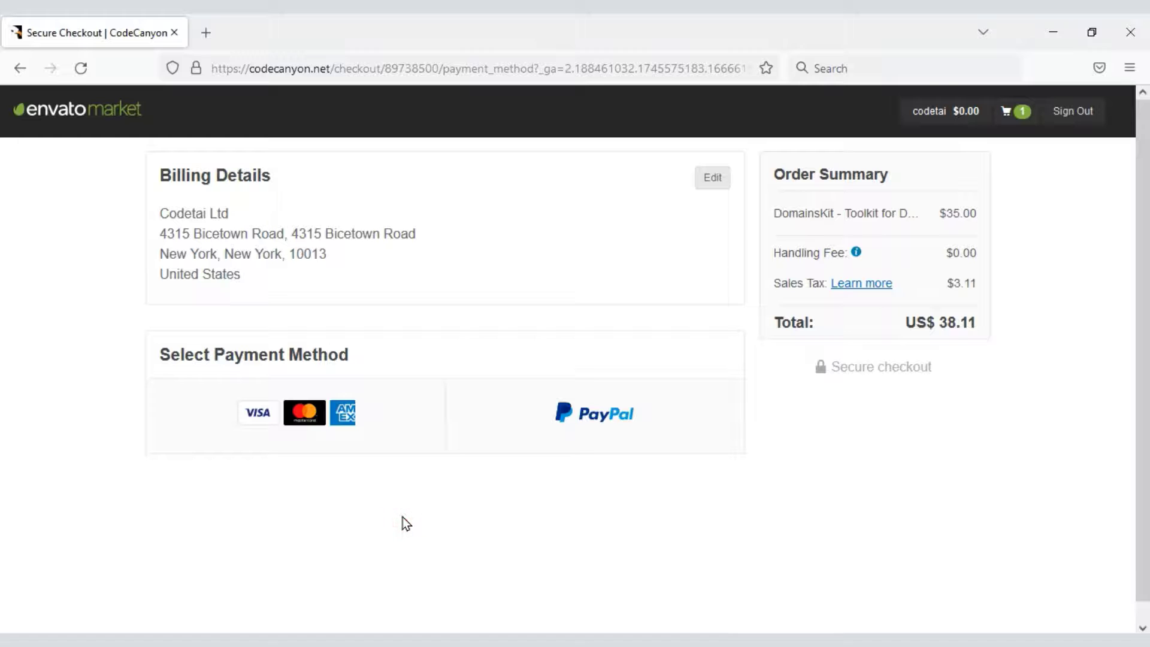
# Edit and save the billing details on the CodeCanyon checkout
pyautogui.click(375, 423)
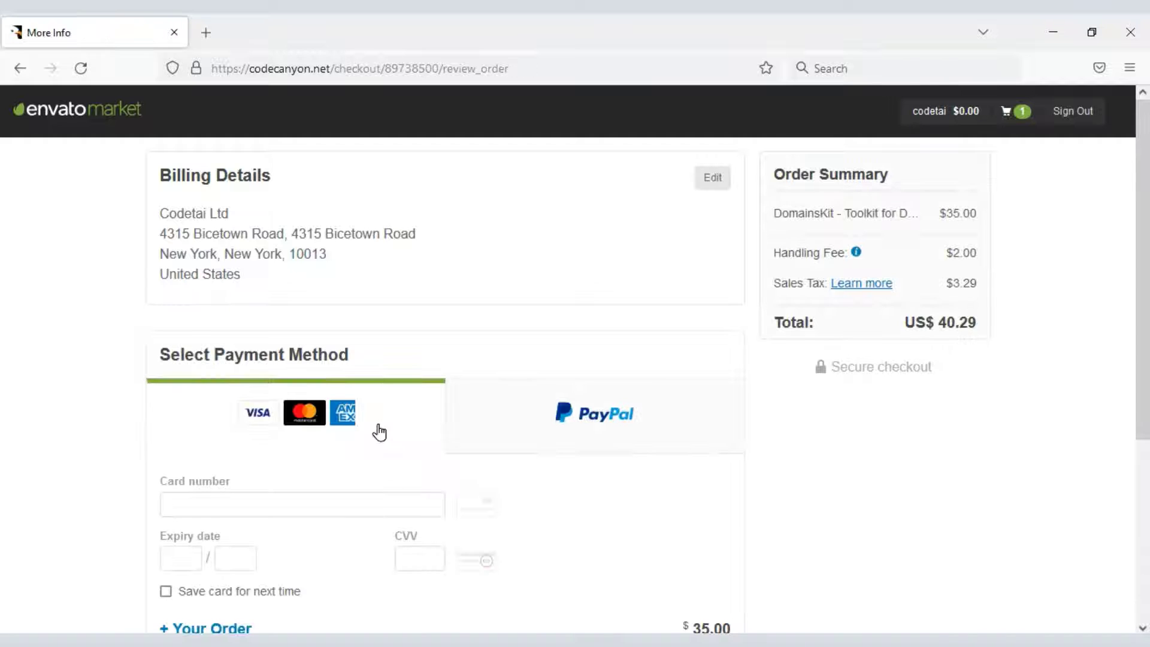
pyautogui.scroll(-4, 380, 436)
pyautogui.scroll(4, 396, 468)
pyautogui.click(417, 496)
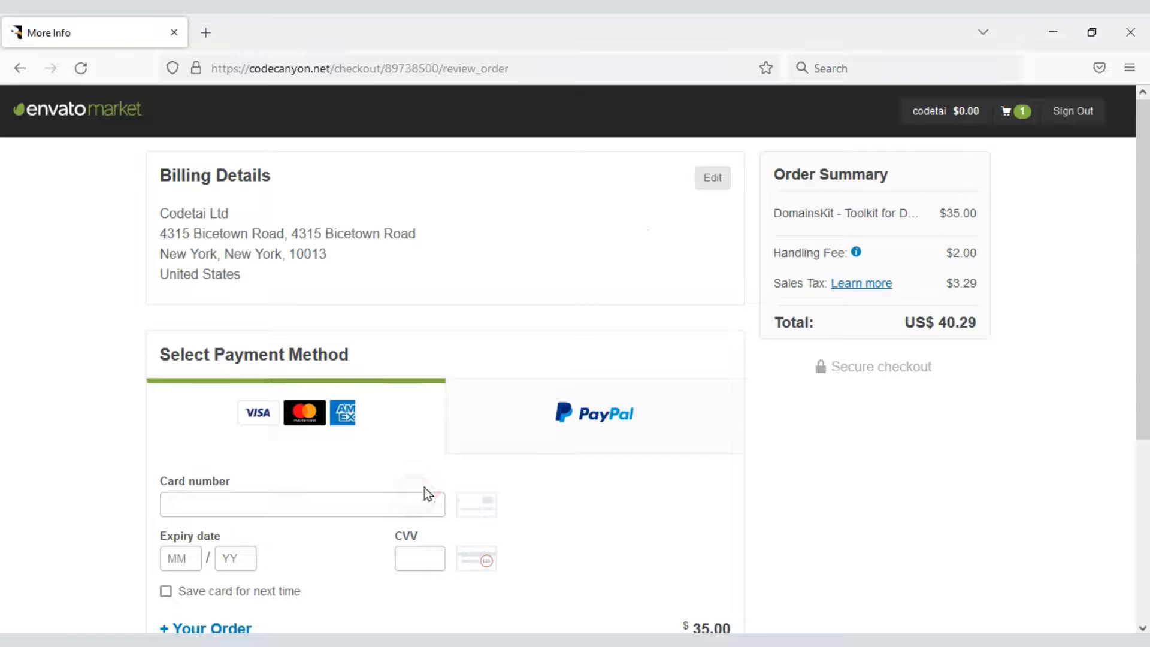
pyautogui.click(709, 178)
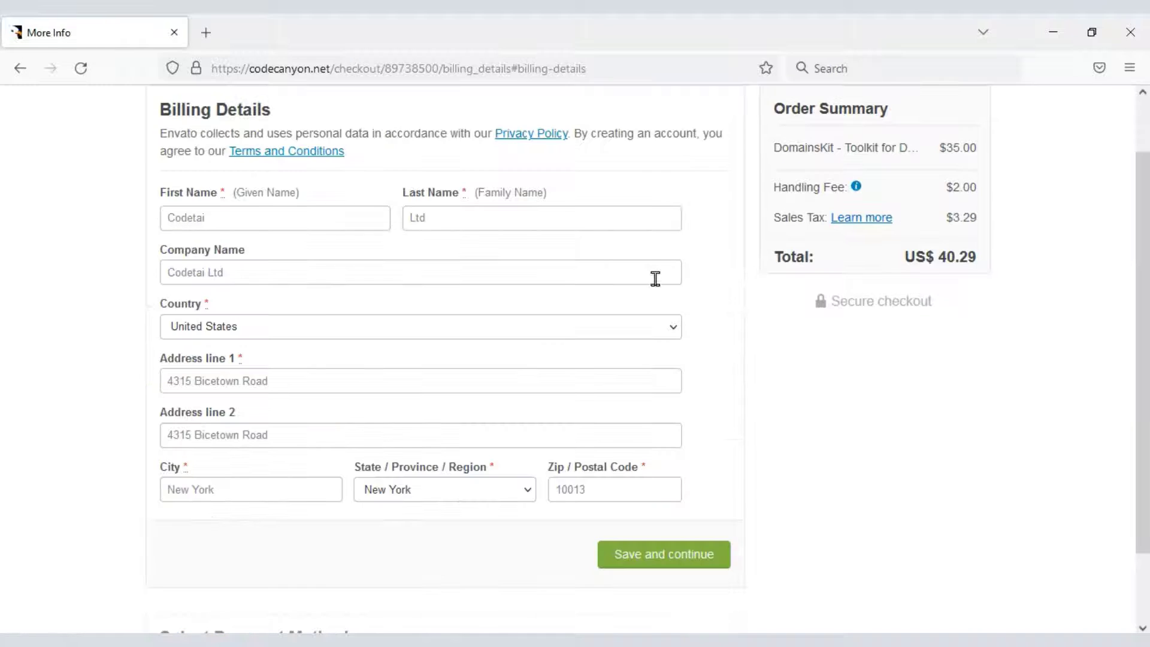
pyautogui.scroll(-1, 633, 378)
pyautogui.scroll(2, 455, 331)
pyautogui.scroll(-2, 493, 421)
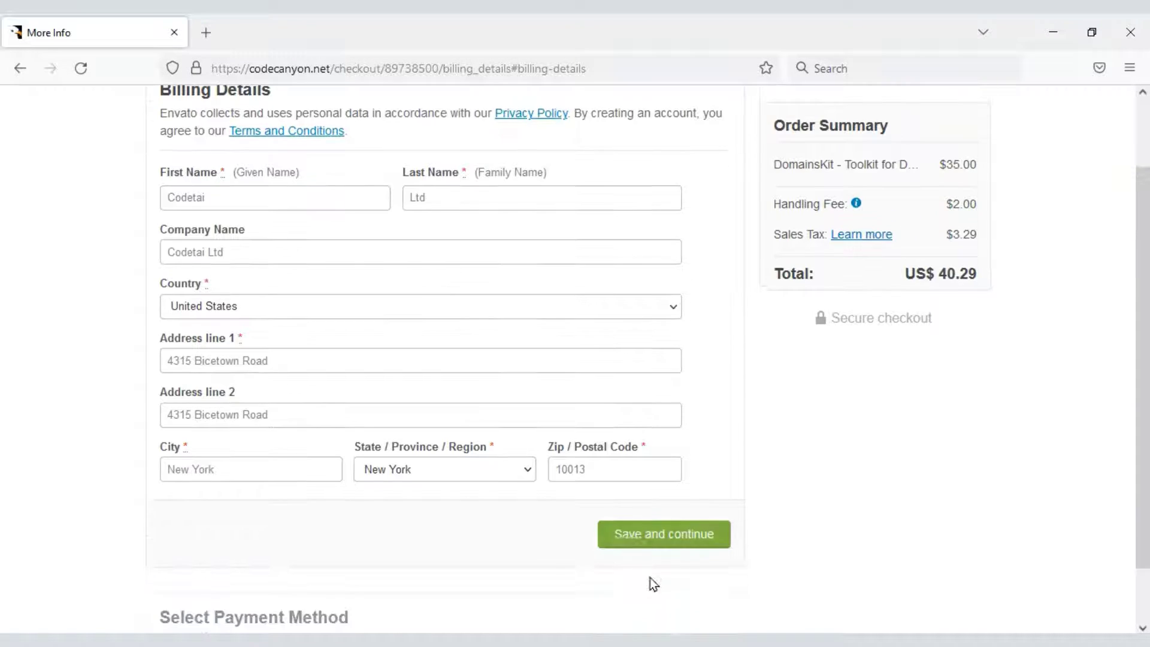
pyautogui.click(647, 543)
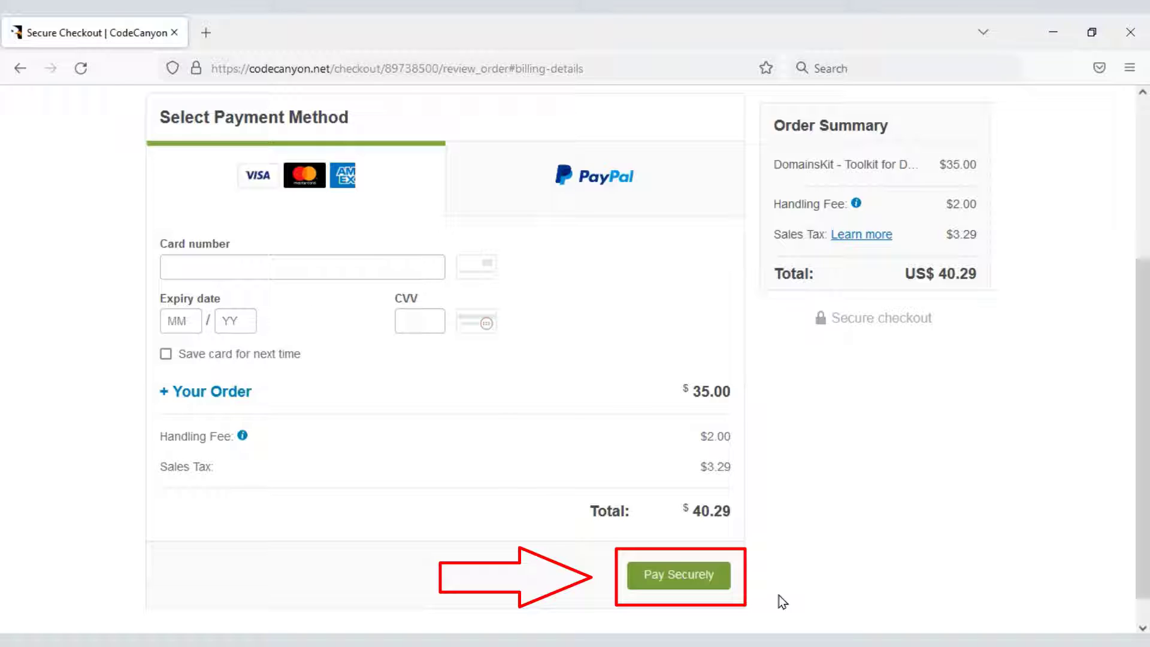
# Pay for the US$ 40.29 order with PayPal
pyautogui.click(579, 203)
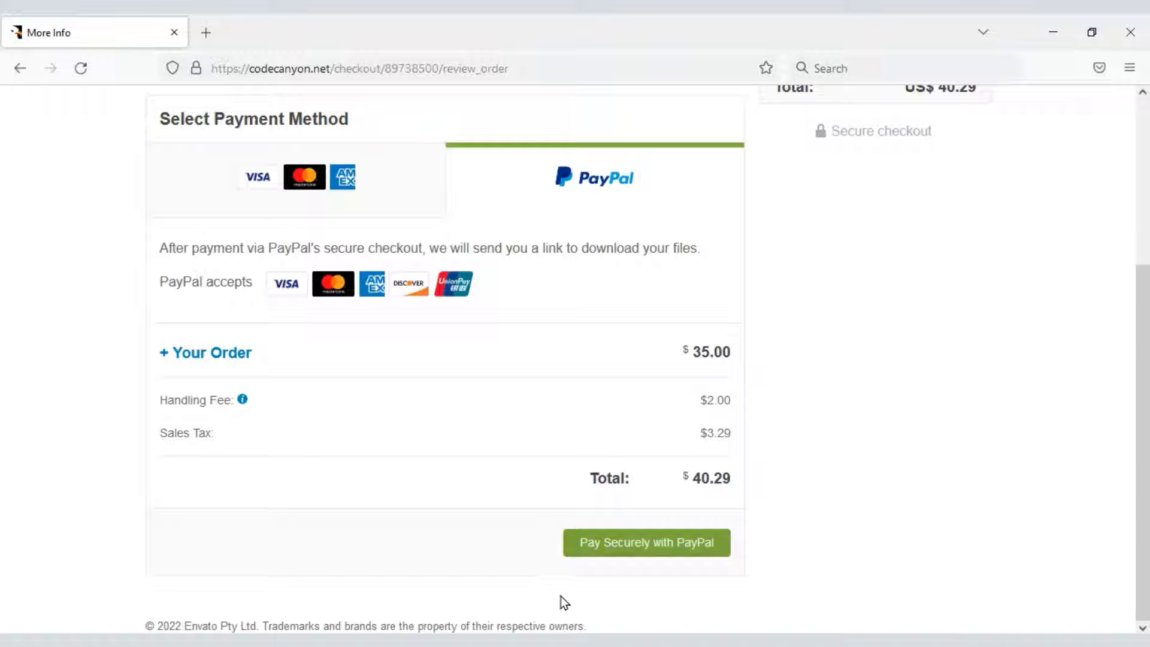
pyautogui.click(603, 555)
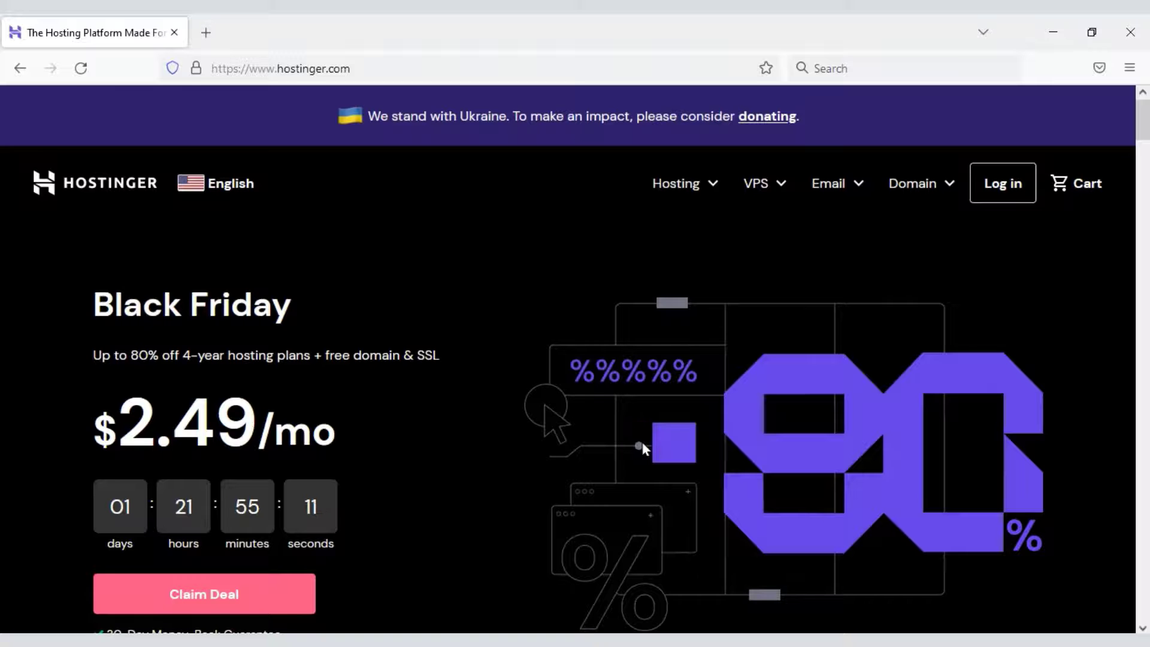
pyautogui.scroll(-3, 641, 444)
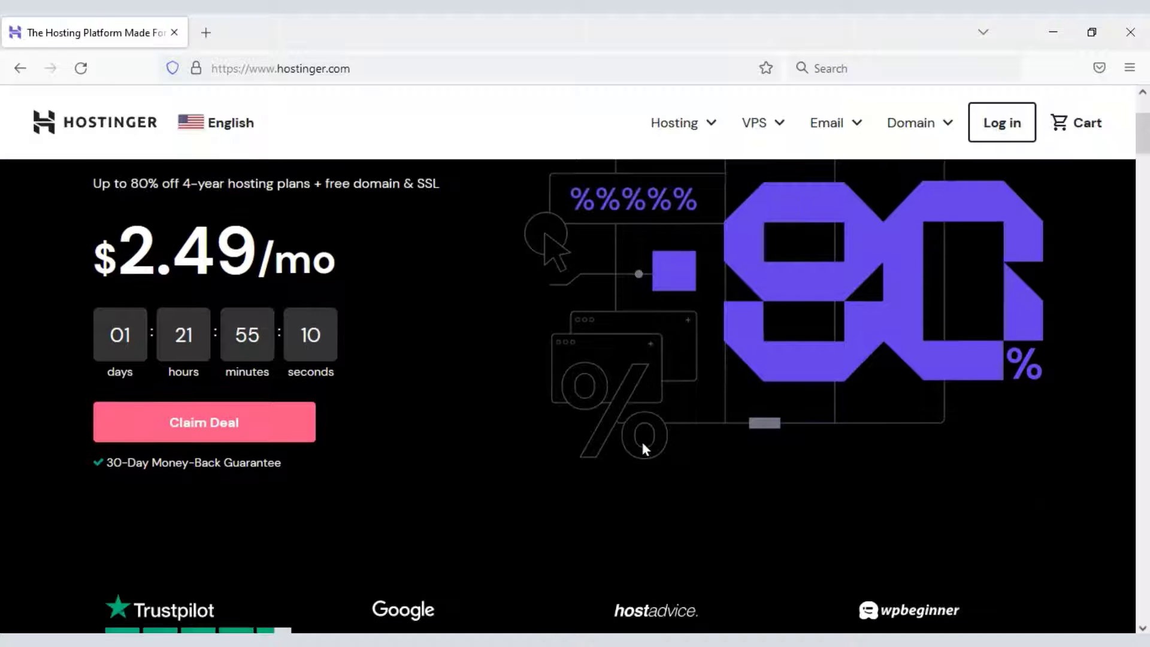
# Scroll through the Hostinger homepage offers, including the $2.49/mo Black Friday hosting deal
pyautogui.scroll(-5, 643, 447)
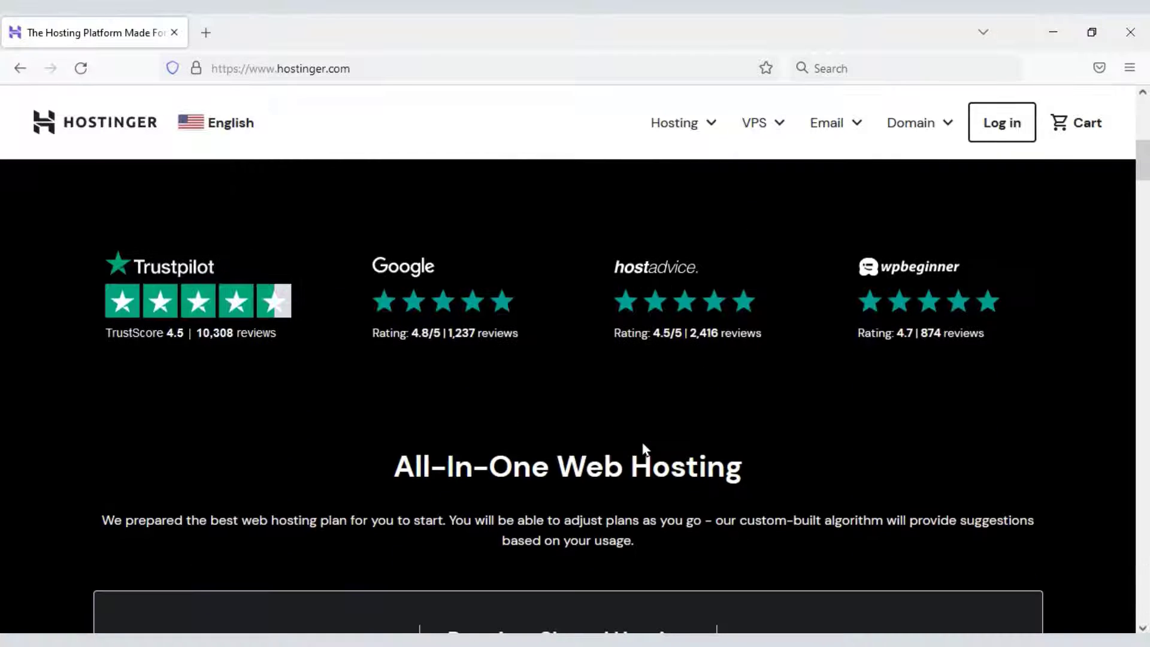
pyautogui.scroll(-5, 642, 448)
pyautogui.scroll(-3, 637, 462)
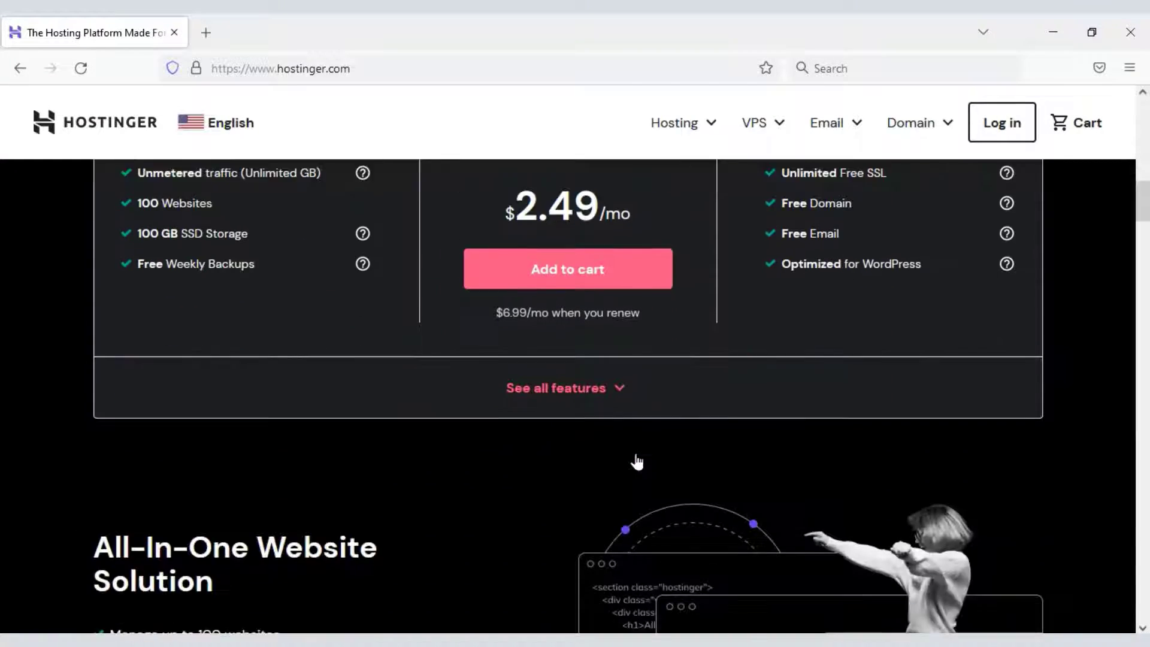
pyautogui.scroll(-4, 636, 462)
pyautogui.scroll(-2, 637, 464)
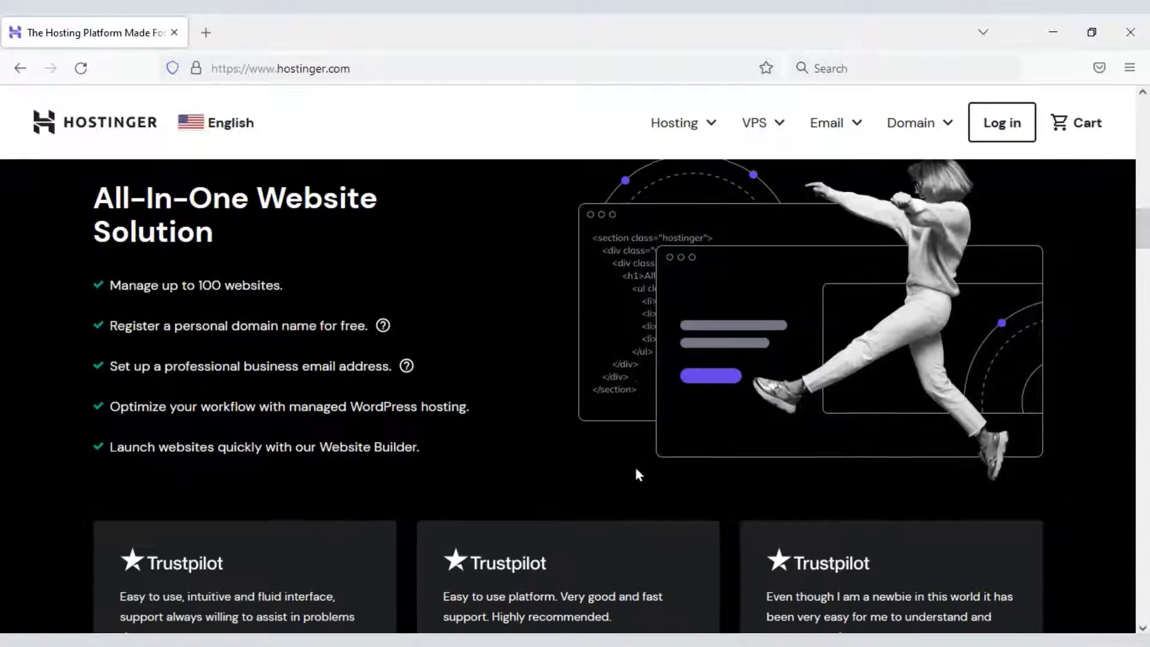
pyautogui.scroll(-12, 636, 471)
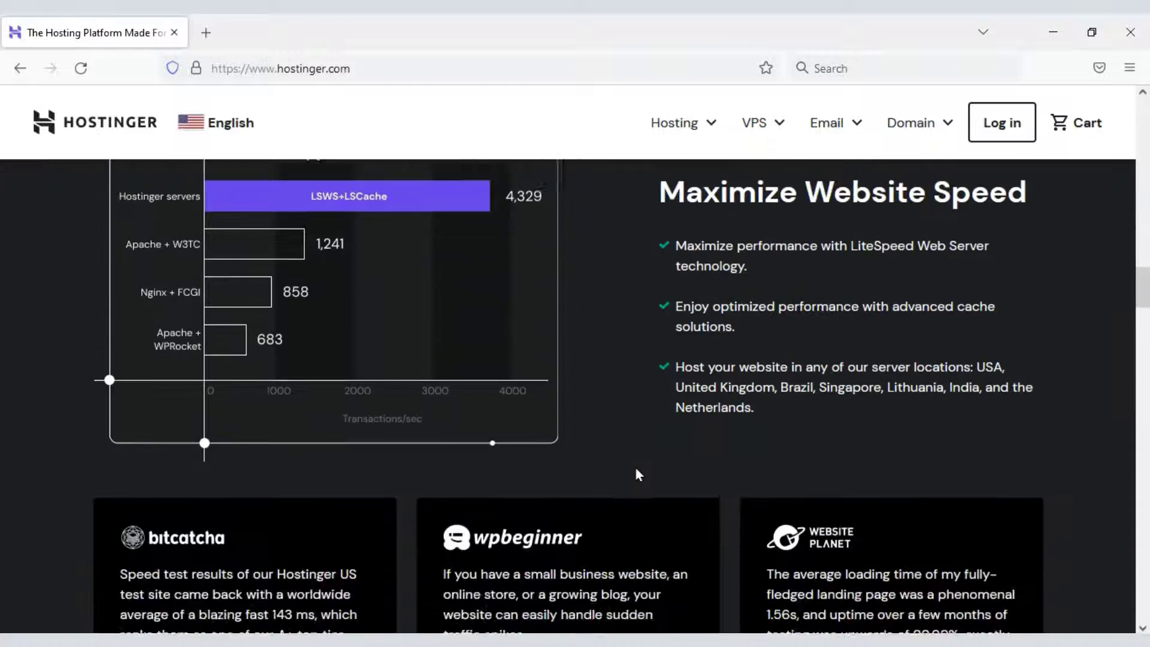
pyautogui.scroll(-3, 636, 470)
pyautogui.scroll(-13, 635, 467)
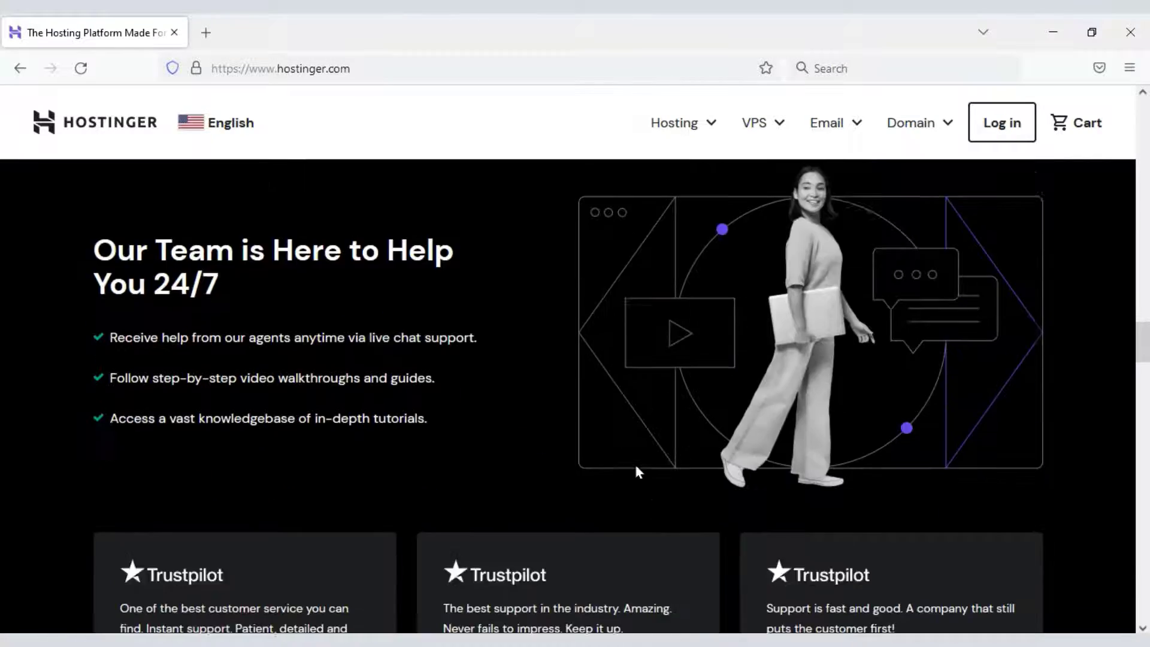
pyautogui.scroll(-5, 638, 471)
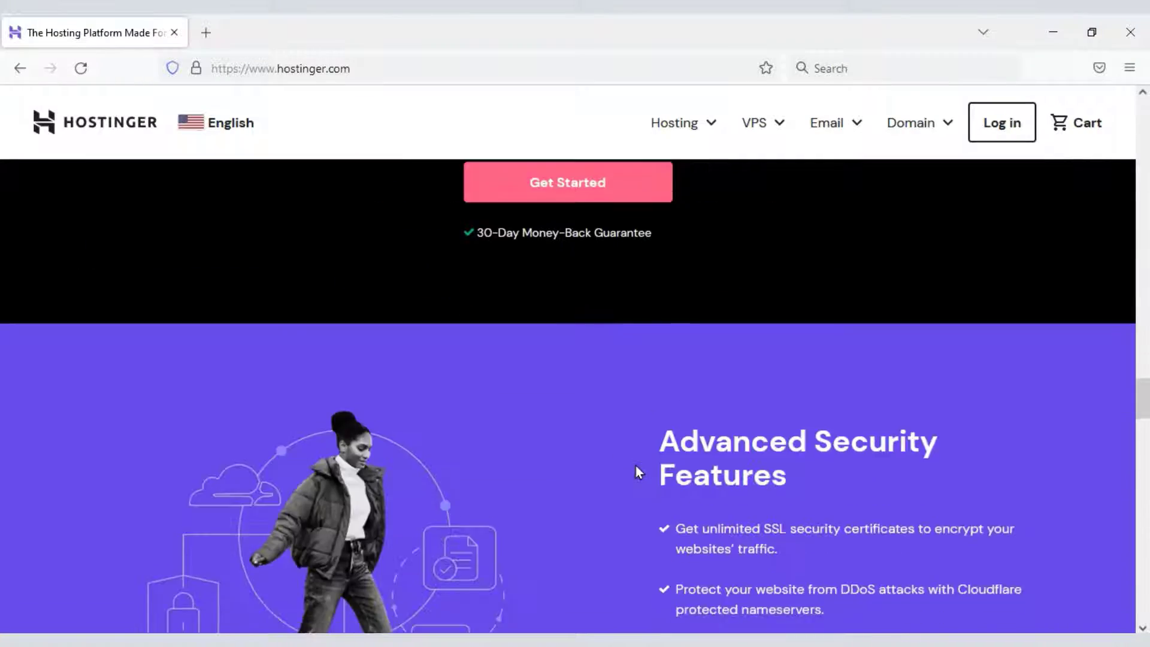
pyautogui.scroll(10, 636, 468)
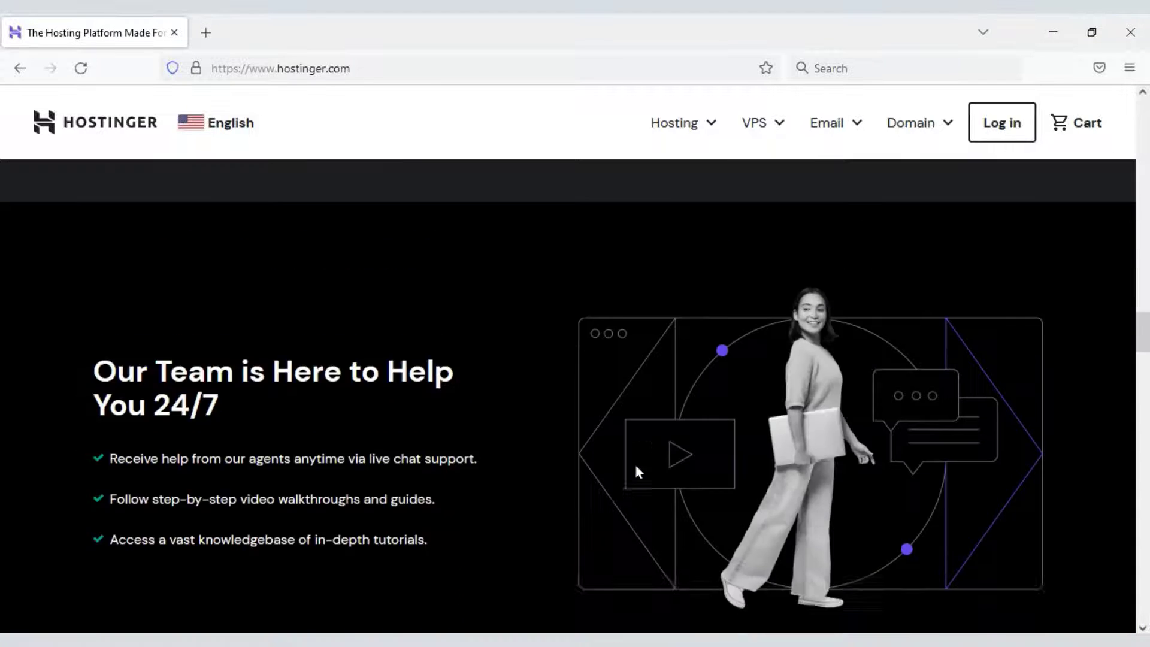
pyautogui.scroll(10, 636, 468)
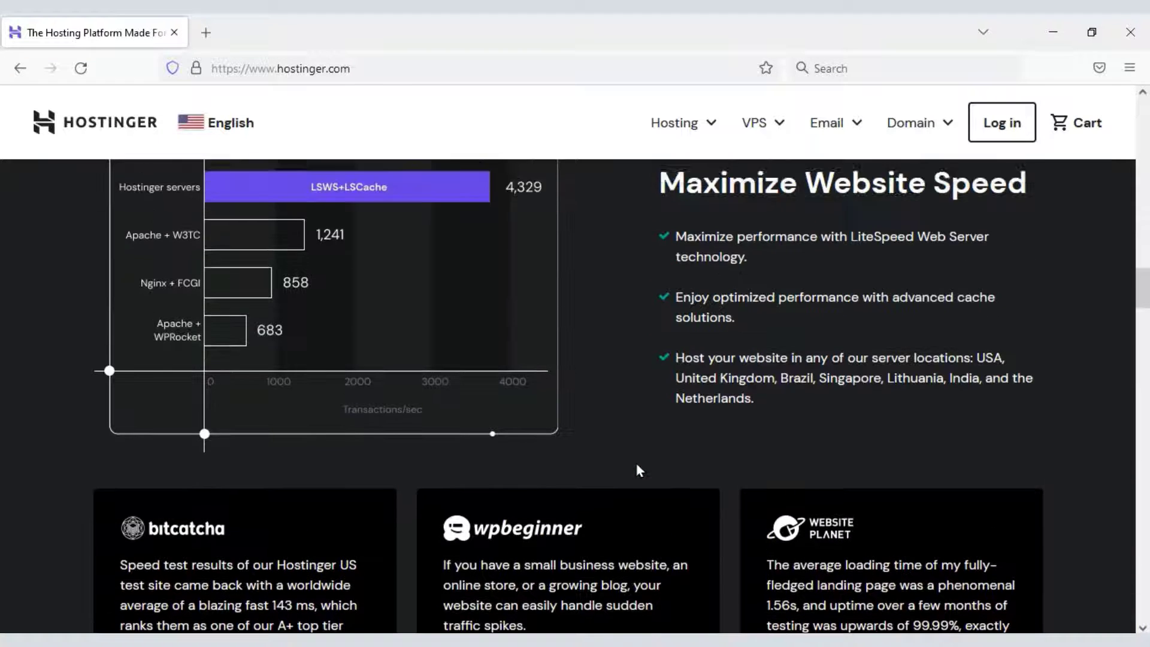
pyautogui.scroll(10, 639, 470)
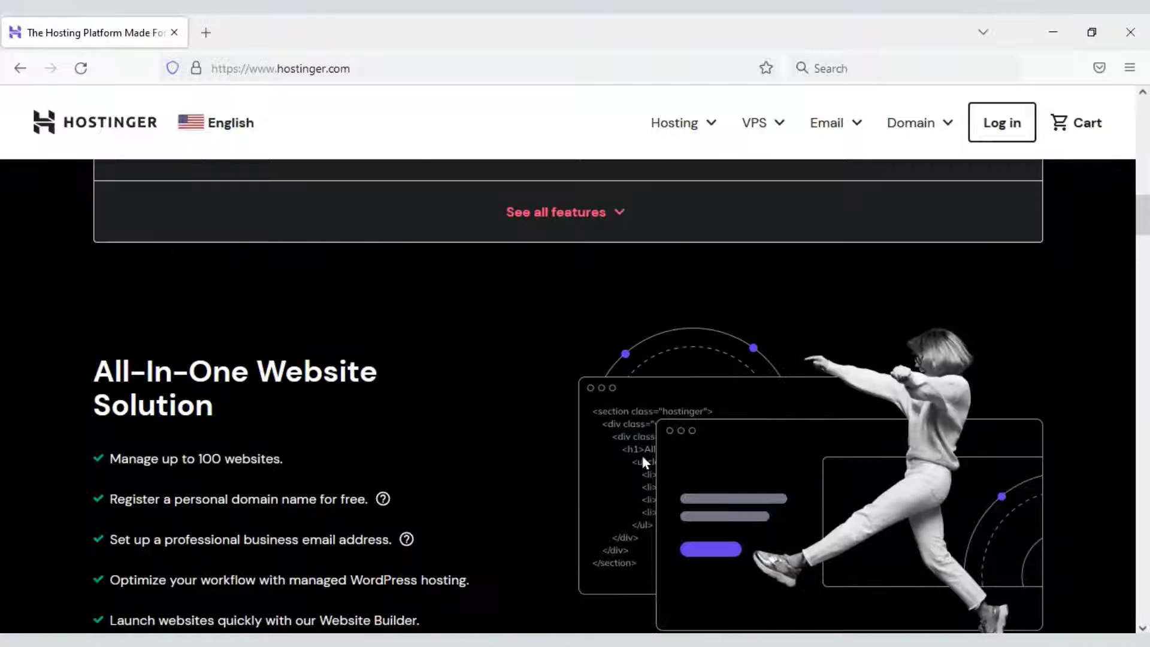
pyautogui.scroll(5, 641, 453)
# Browse the Hosting, VPS, Email and Domain menus, ending on the hosting types list
pyautogui.moveTo(673, 192)
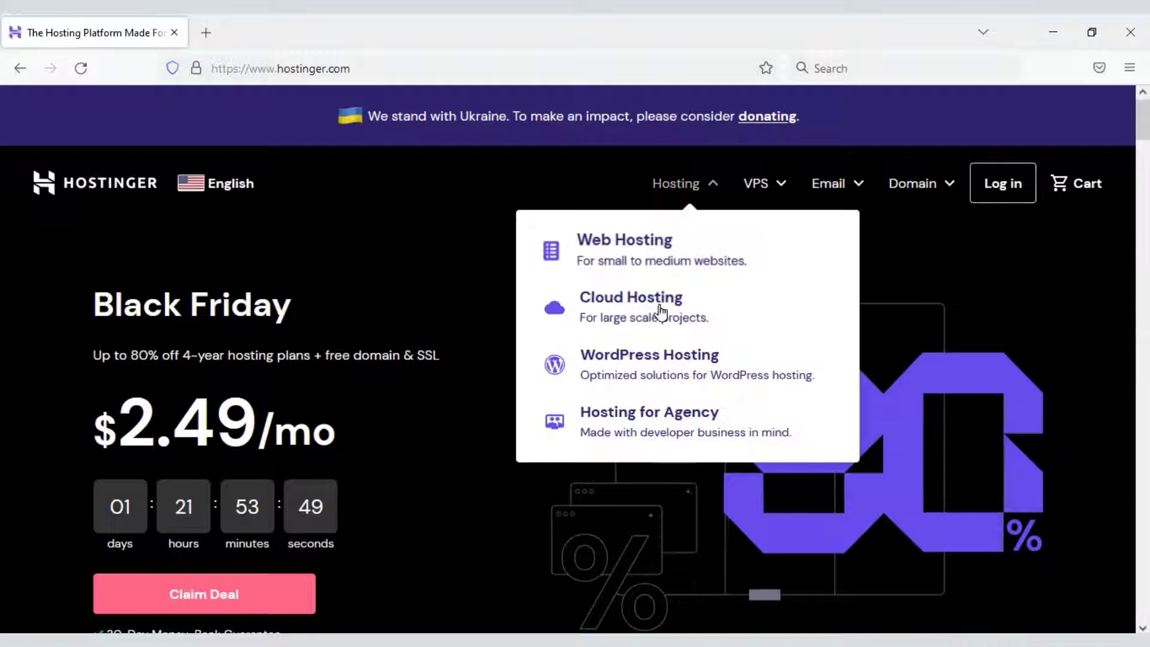
pyautogui.moveTo(765, 184)
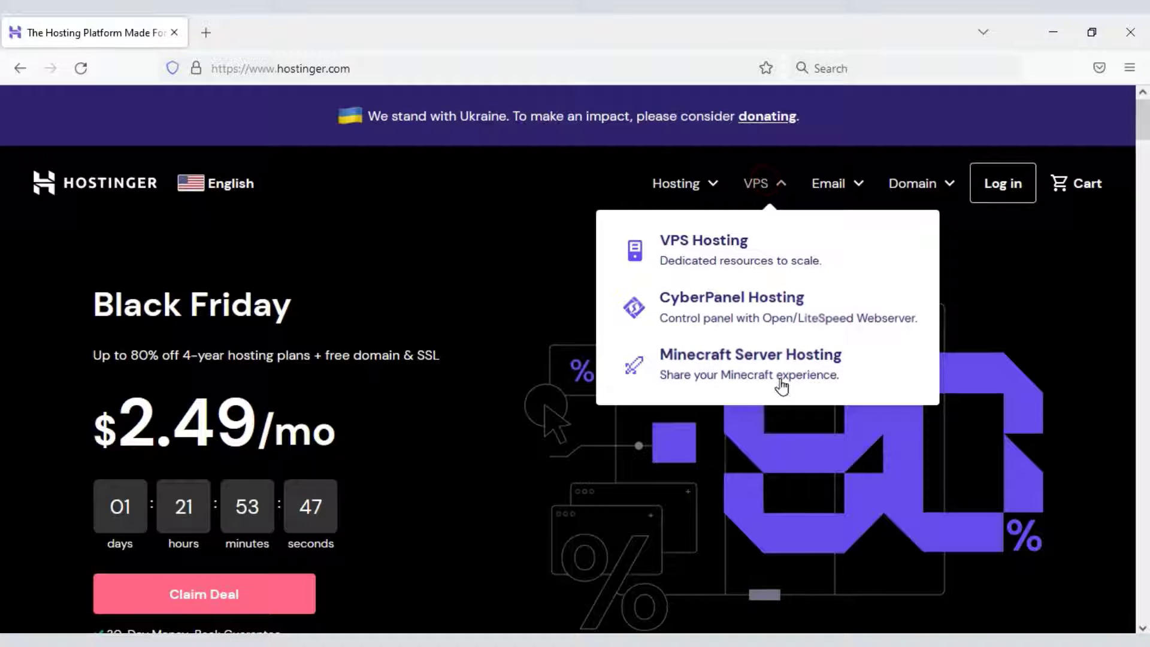
pyautogui.click(845, 191)
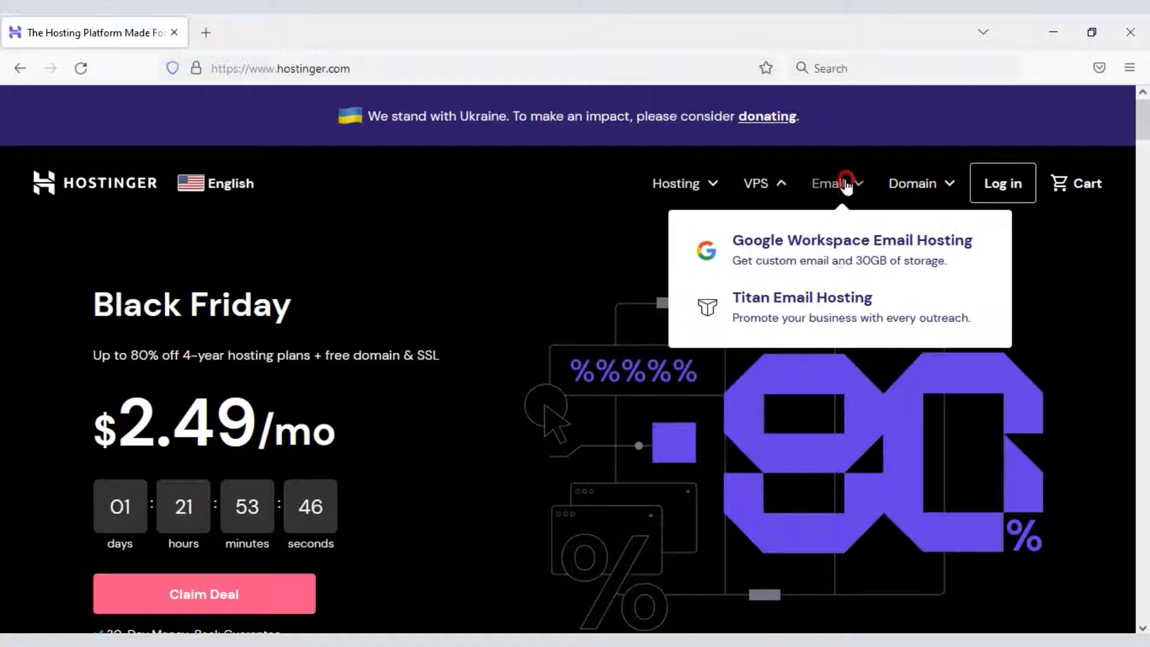
pyautogui.click(902, 197)
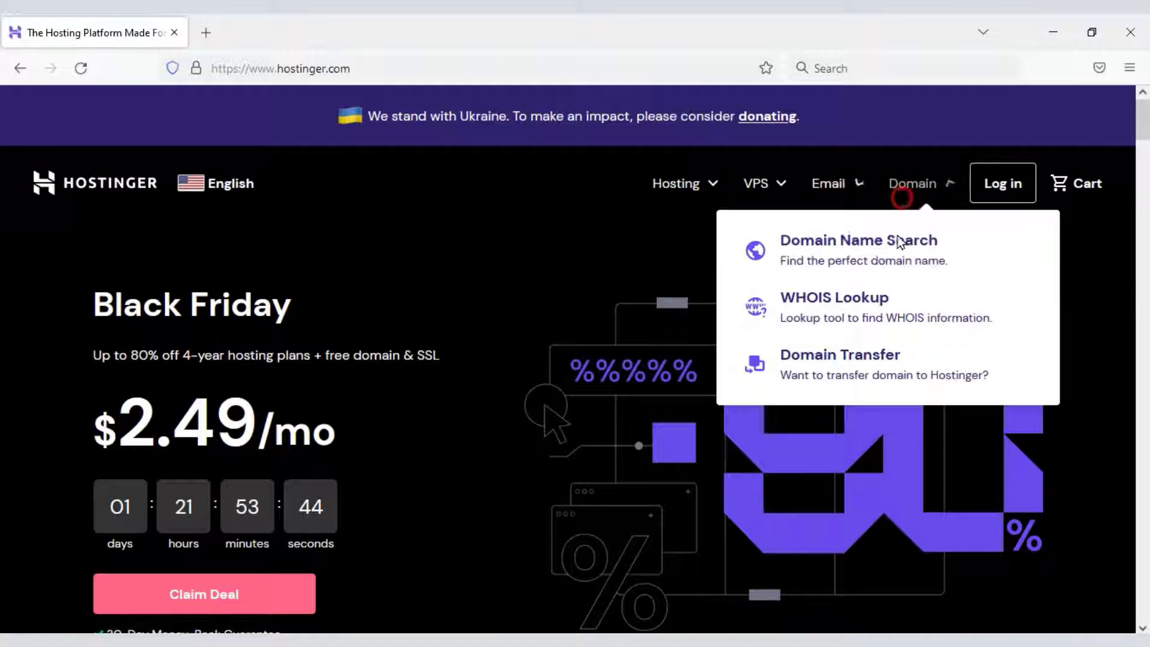
pyautogui.click(693, 187)
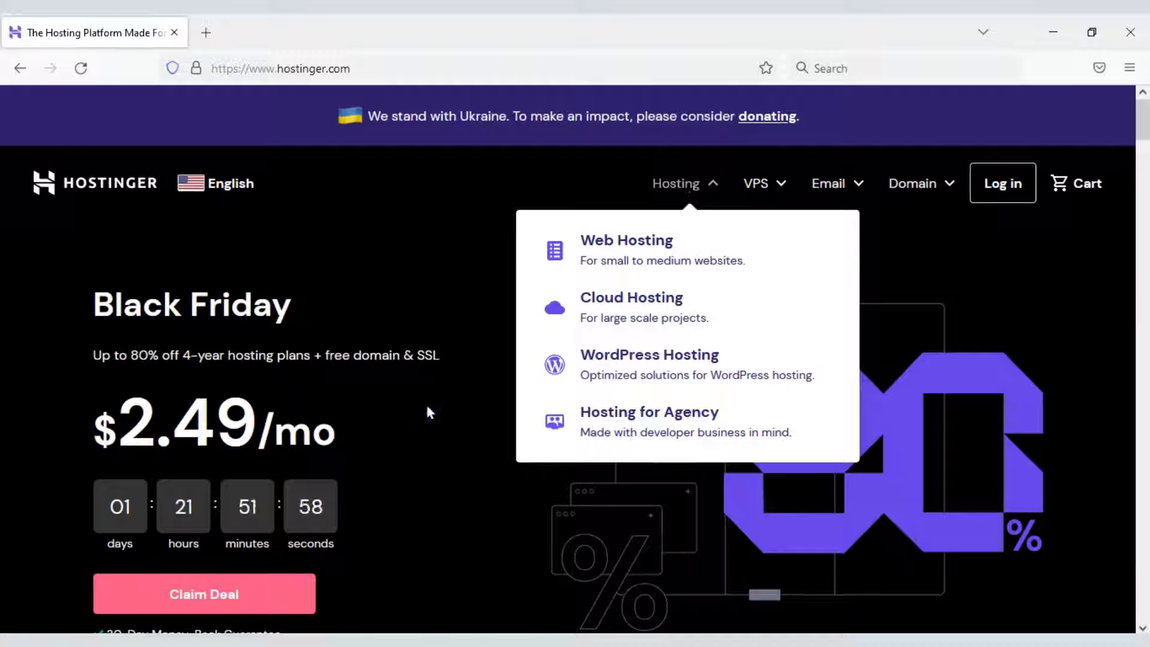
pyautogui.click(665, 244)
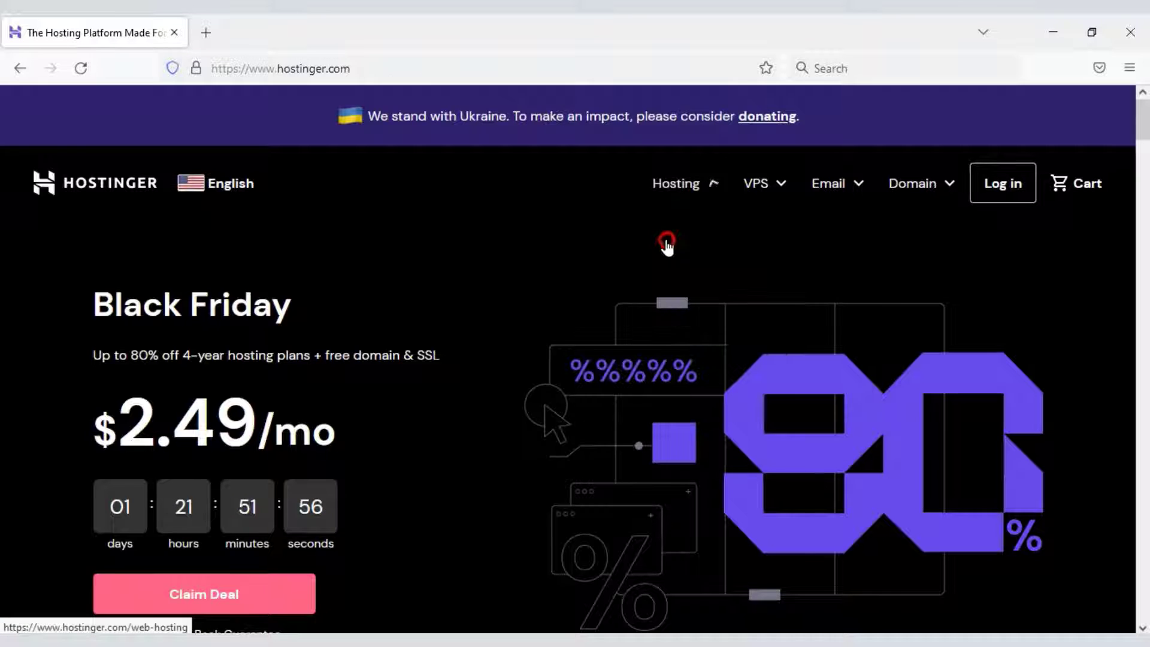
pyautogui.scroll(-10, 666, 240)
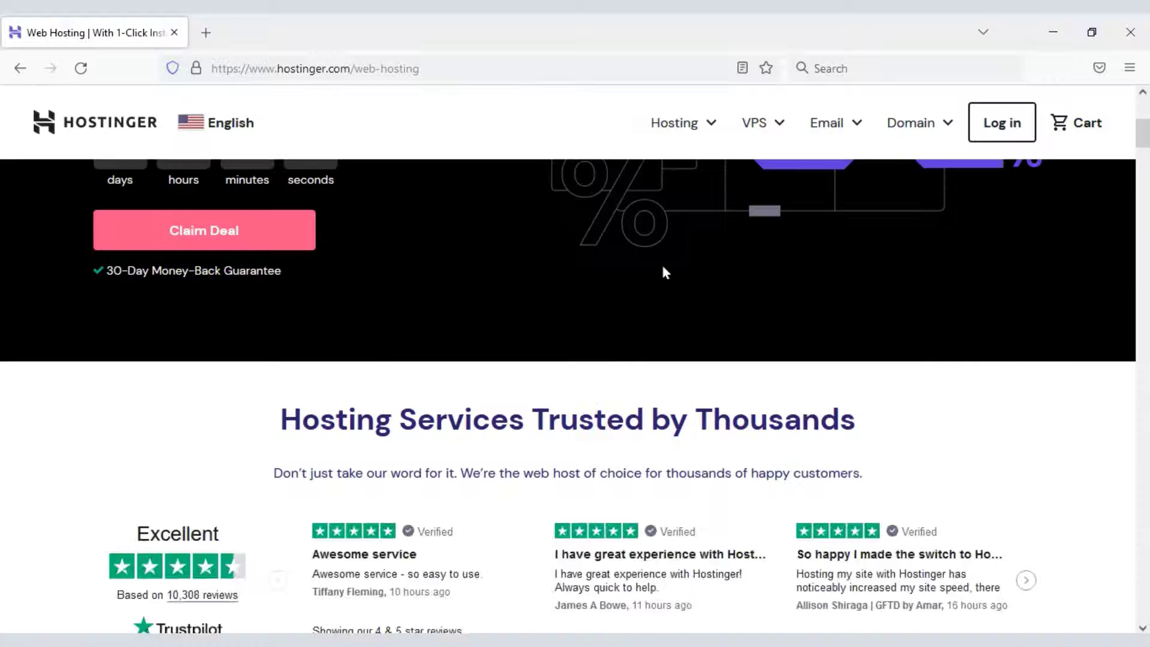
pyautogui.scroll(-1, 663, 276)
pyautogui.scroll(-5, 677, 360)
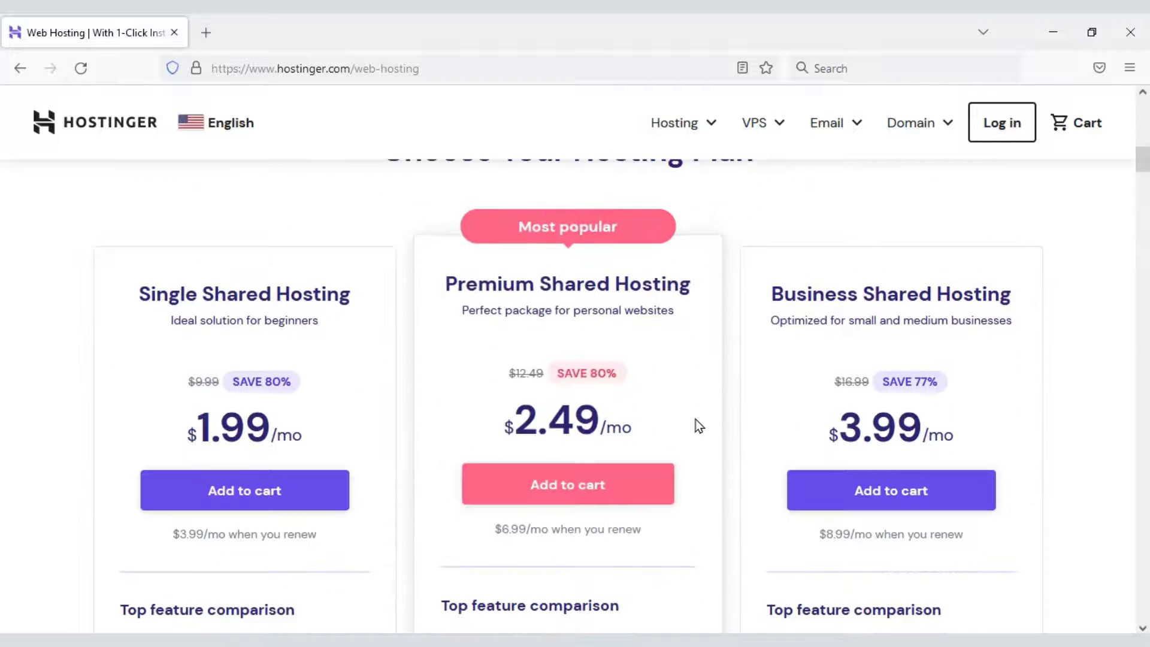
pyautogui.click(847, 463)
pyautogui.scroll(-7, 848, 473)
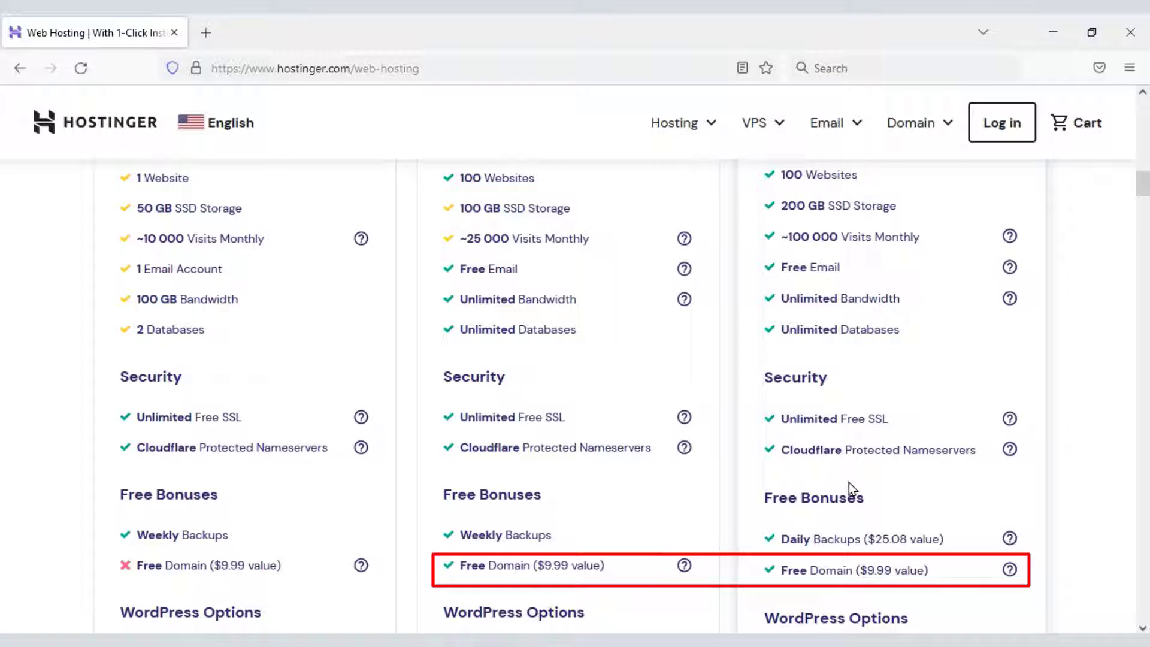
pyautogui.scroll(-5, 849, 483)
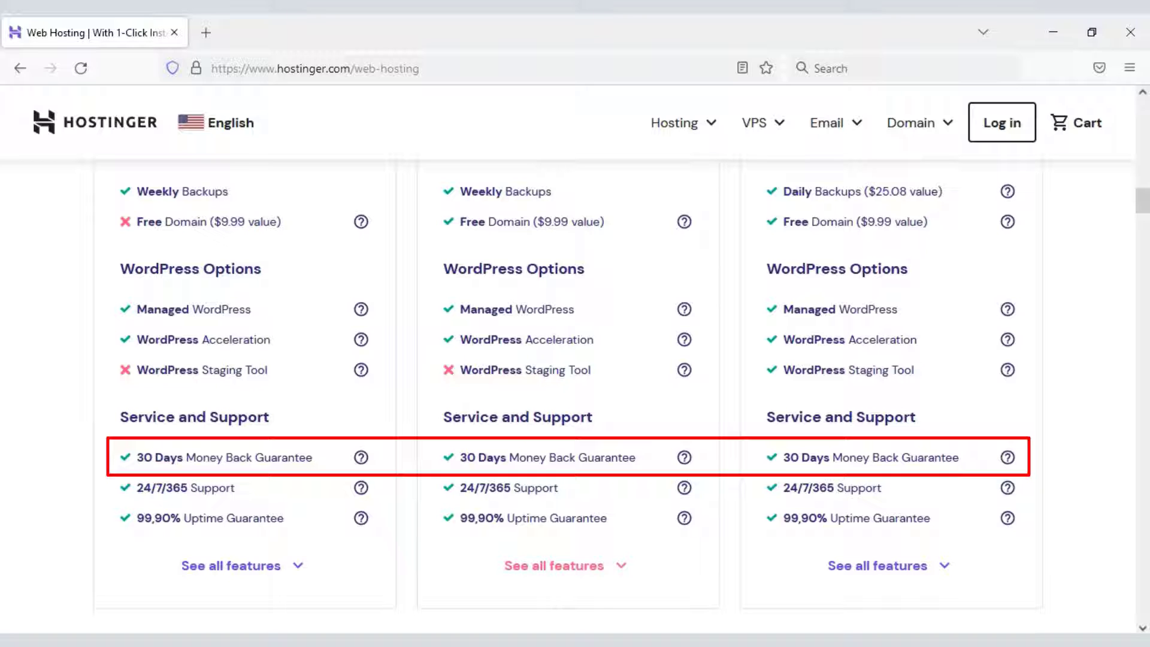
pyautogui.scroll(15, 413, 584)
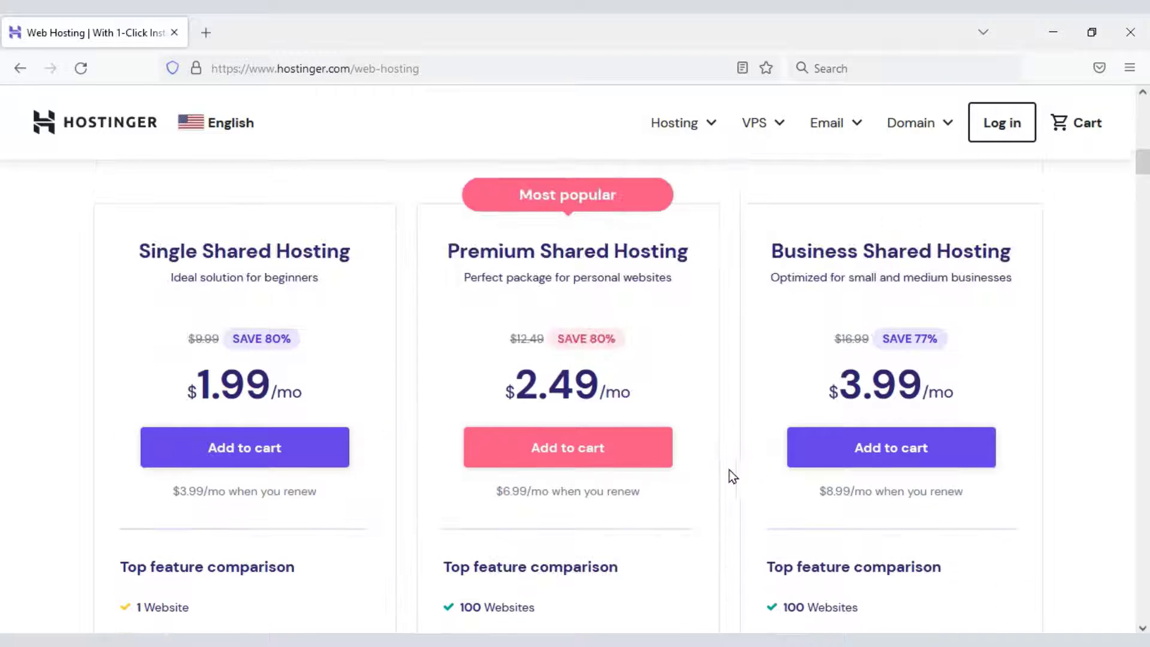
pyautogui.scroll(-3, 614, 488)
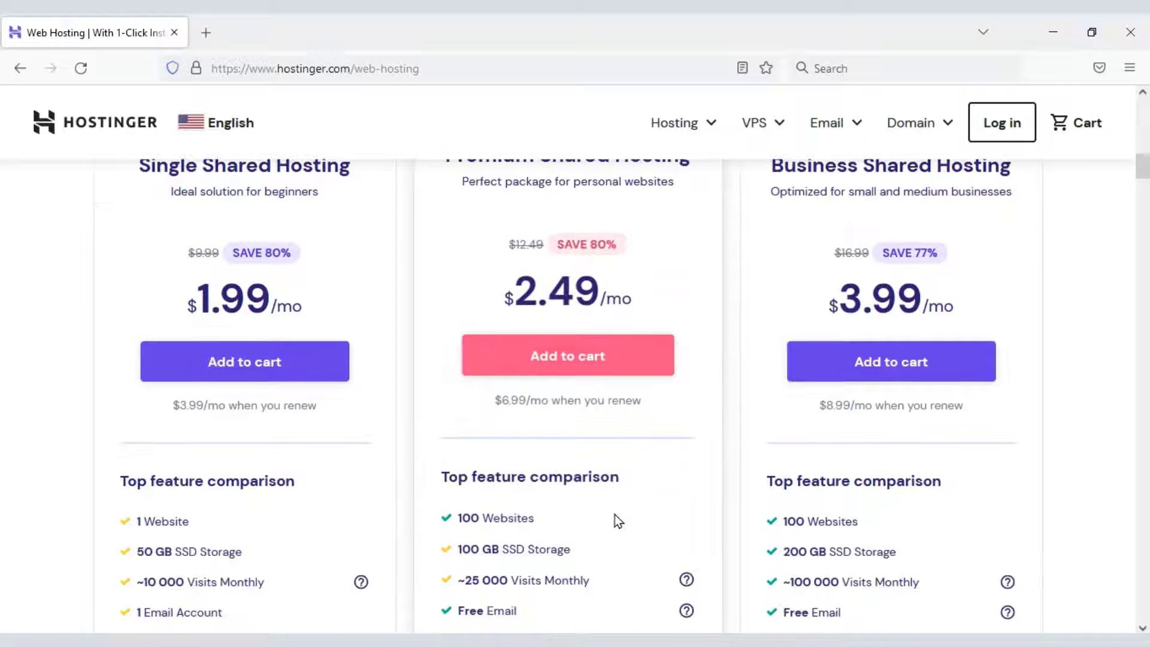
pyautogui.scroll(-2, 618, 520)
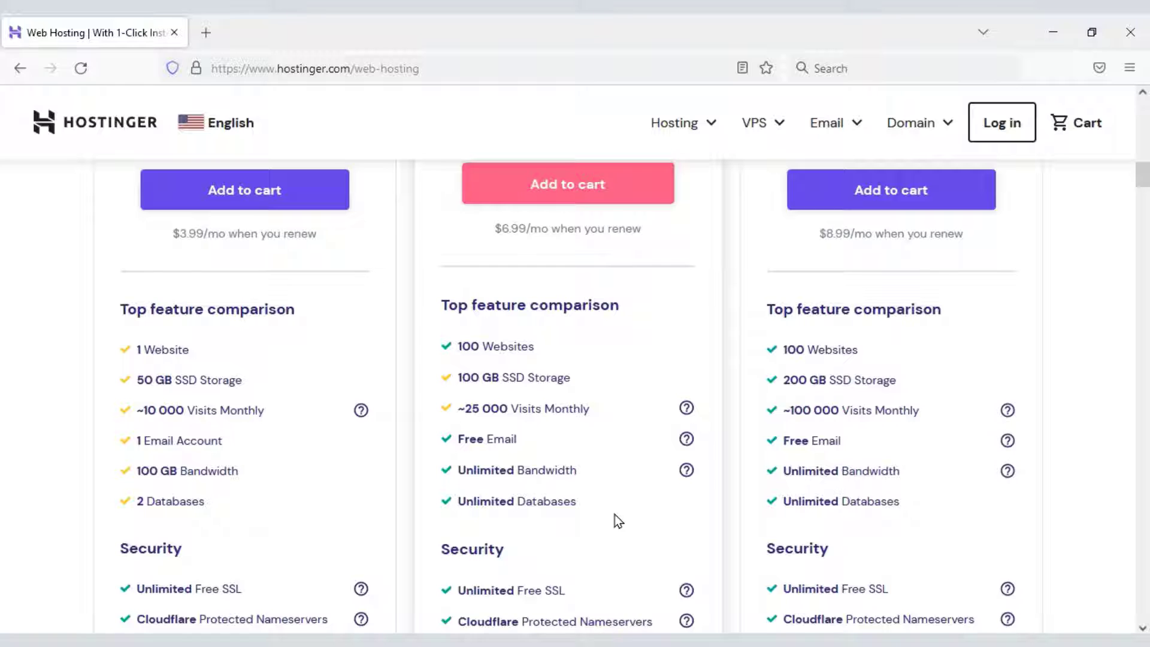
pyautogui.scroll(3, 550, 545)
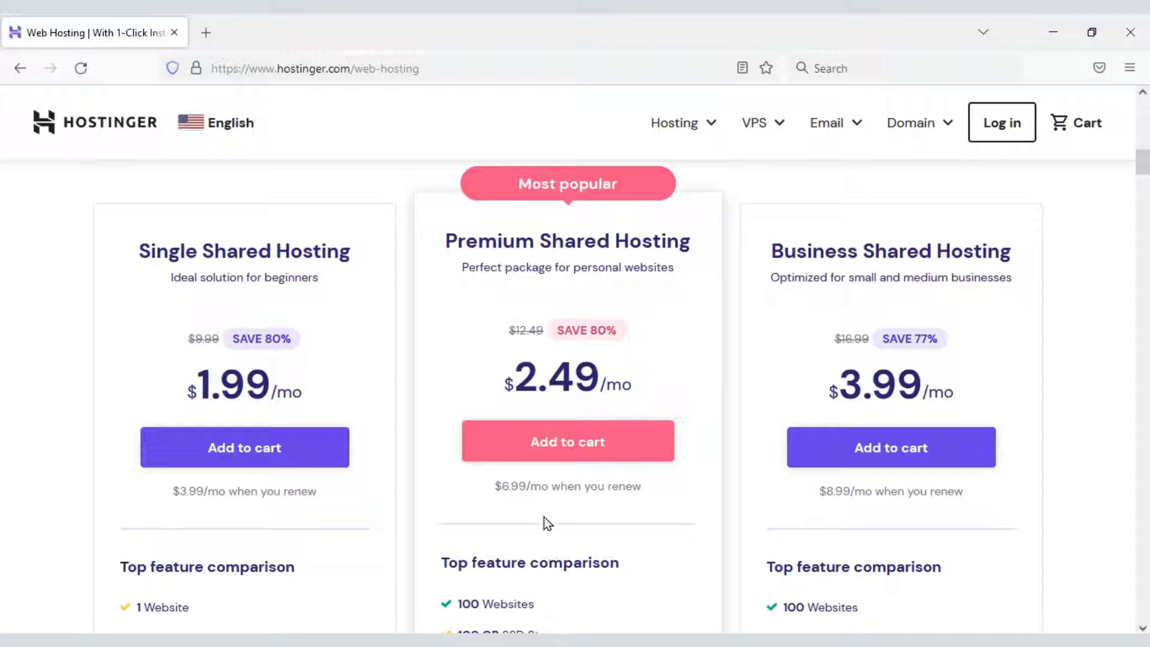
# Add Premium Shared Hosting to the cart on the 12-month period
pyautogui.click(574, 446)
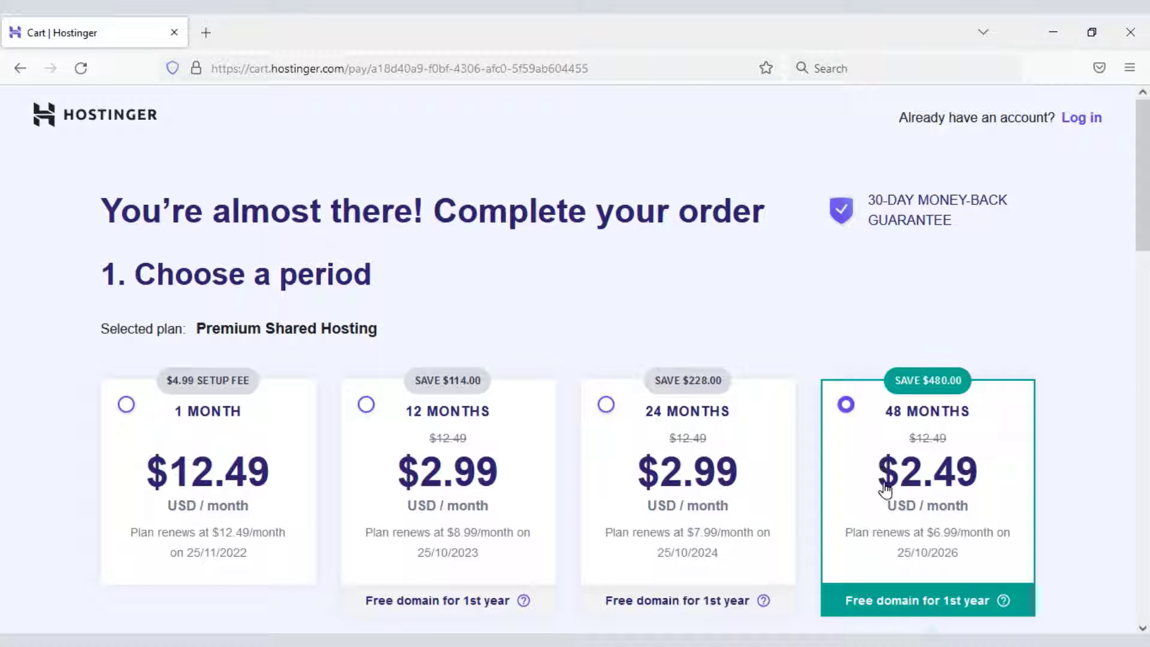
pyautogui.scroll(-2, 883, 482)
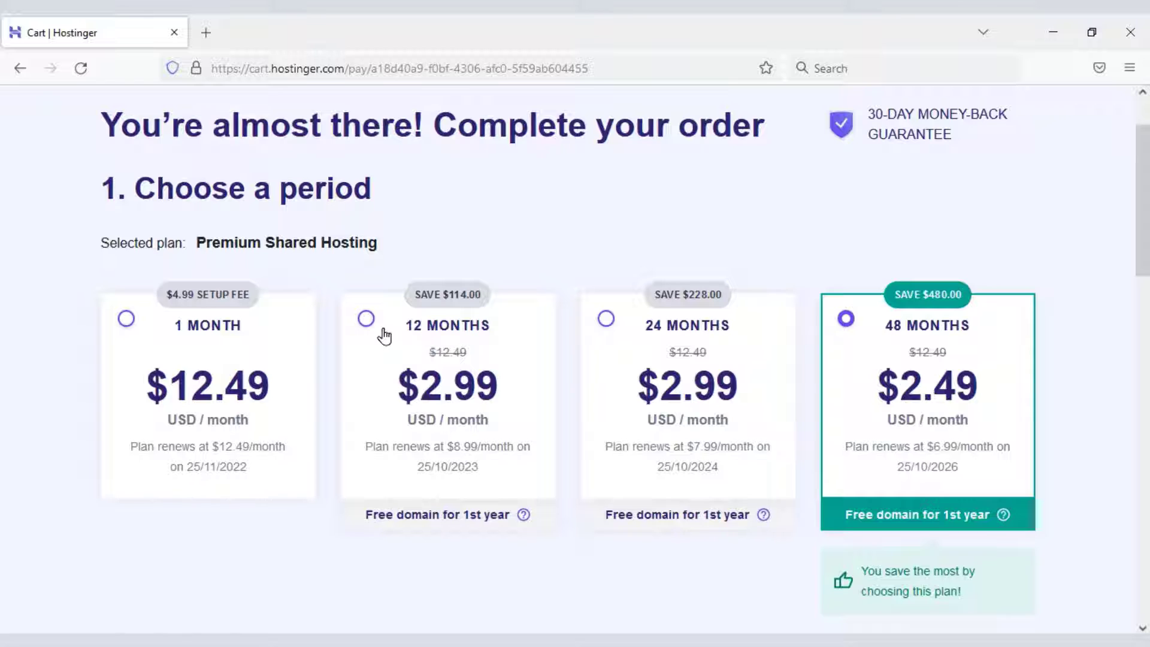
pyautogui.click(383, 329)
pyautogui.scroll(-10, 593, 344)
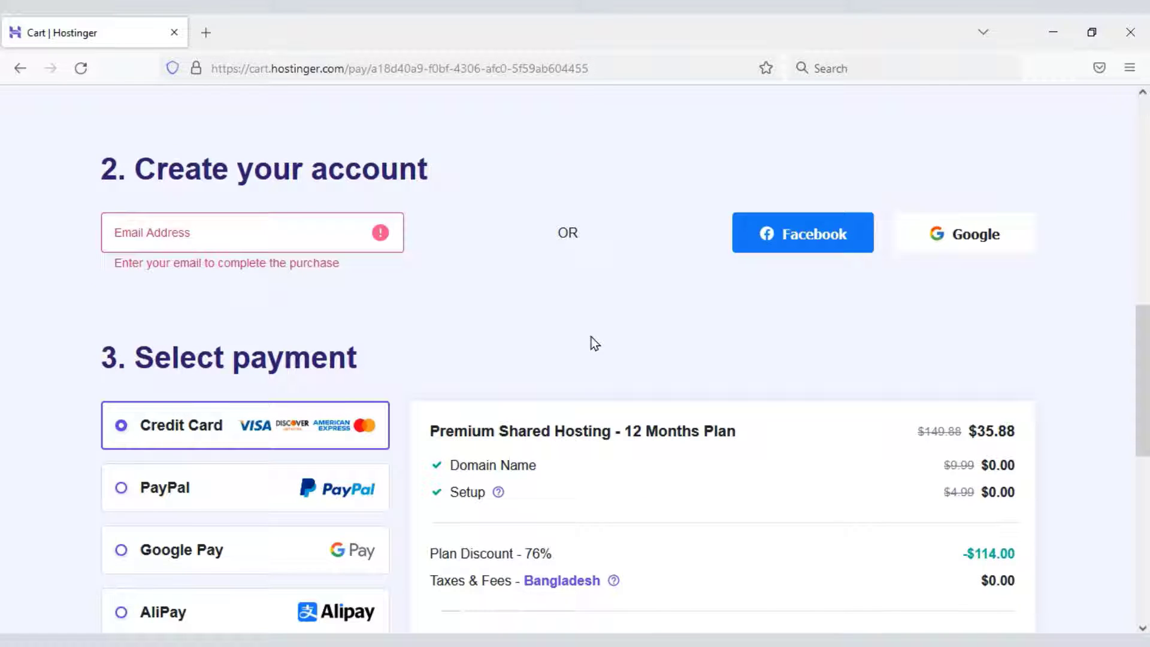
# Create the Hostinger account through Google sign-in, dismissing the save-login prompt
pyautogui.click(1000, 249)
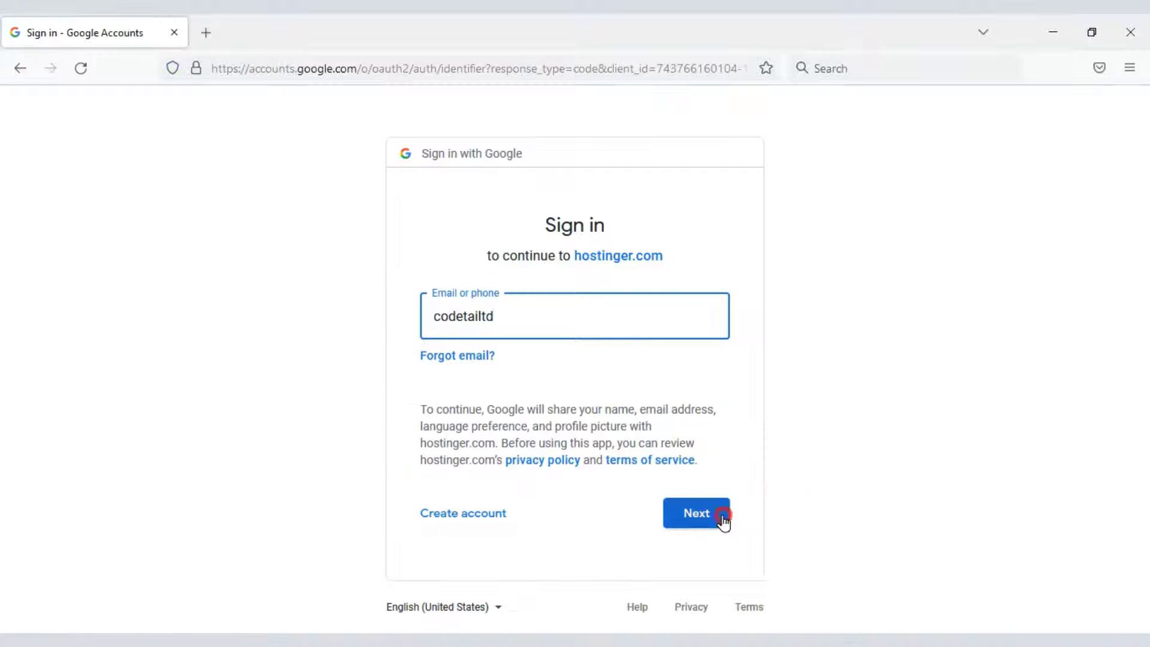
pyautogui.click(675, 509)
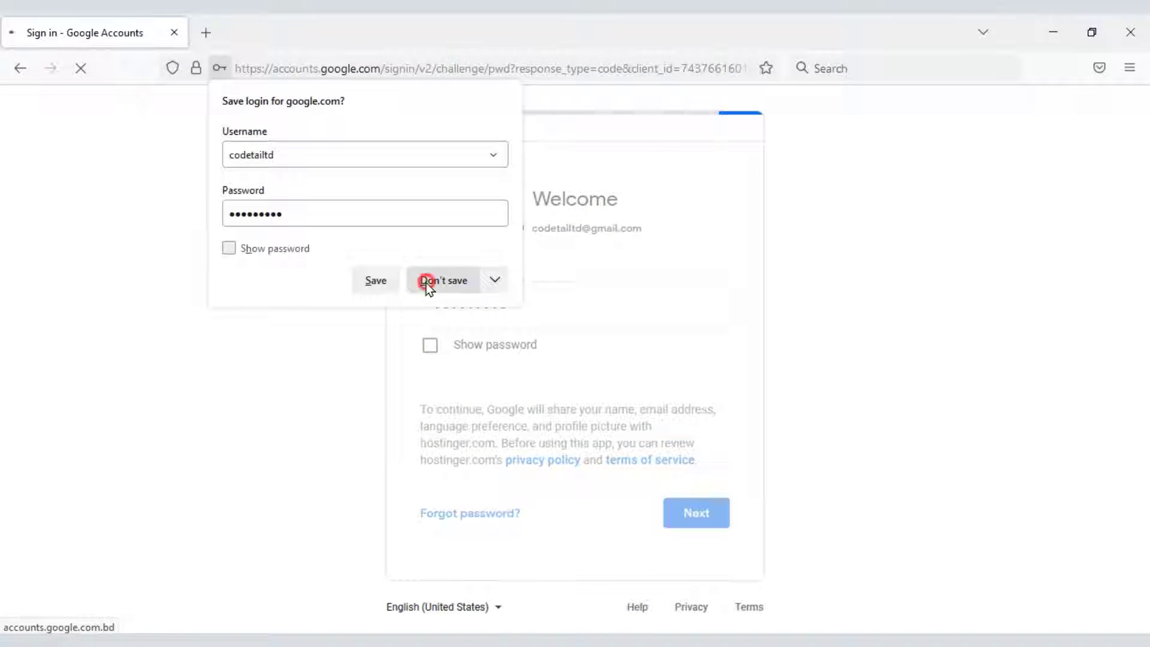
pyautogui.click(429, 280)
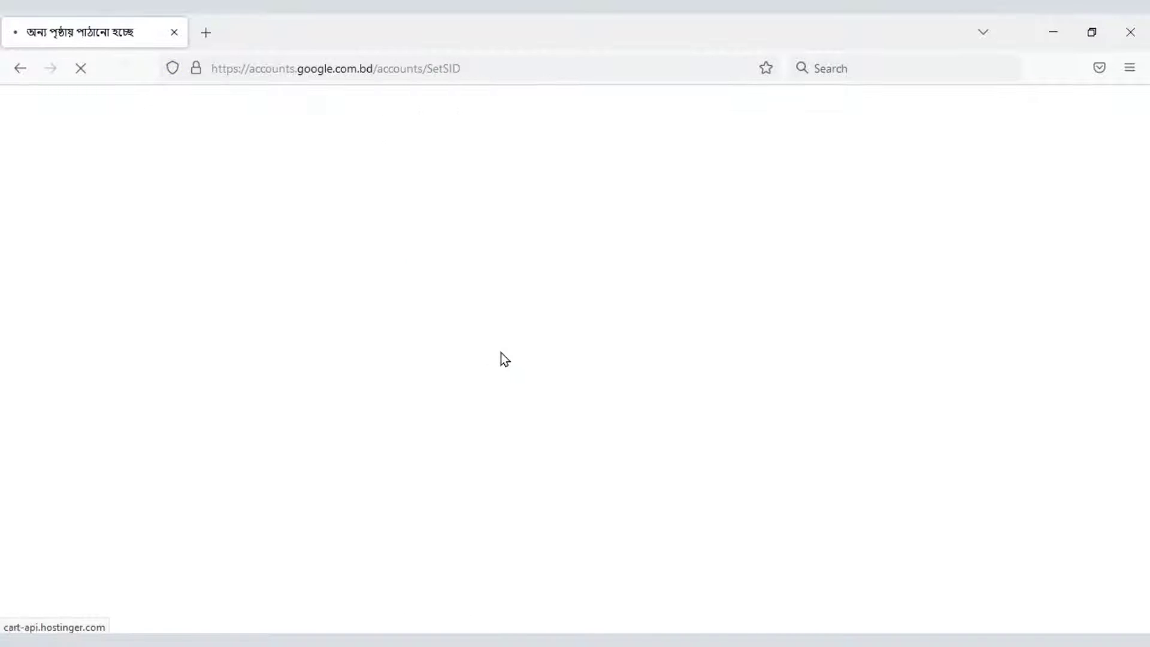
# Review the checkout for the $35.88 Premium Shared Hosting 12-month order
pyautogui.scroll(-5, 596, 422)
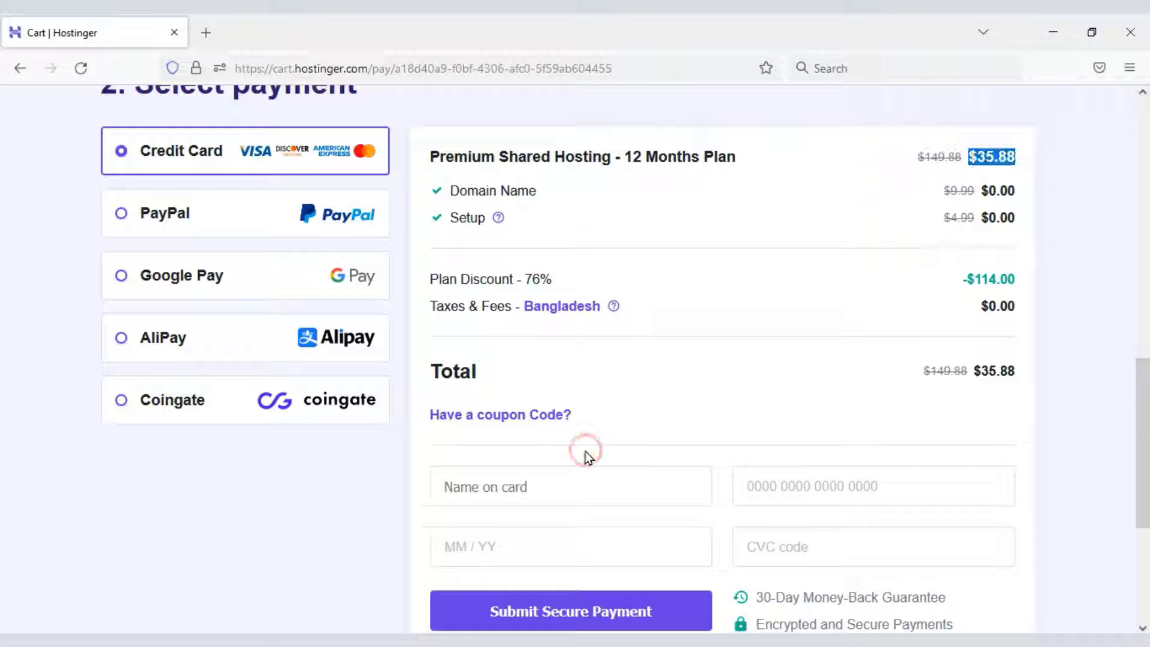
pyautogui.click(235, 167)
pyautogui.scroll(-1, 236, 172)
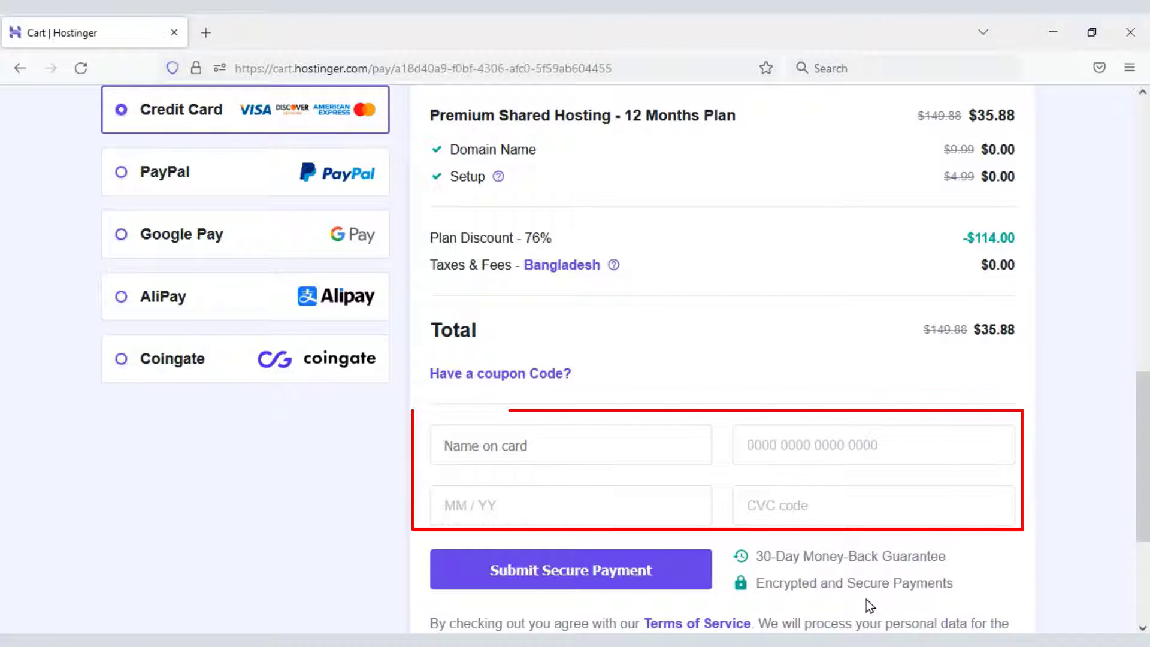
pyautogui.click(973, 572)
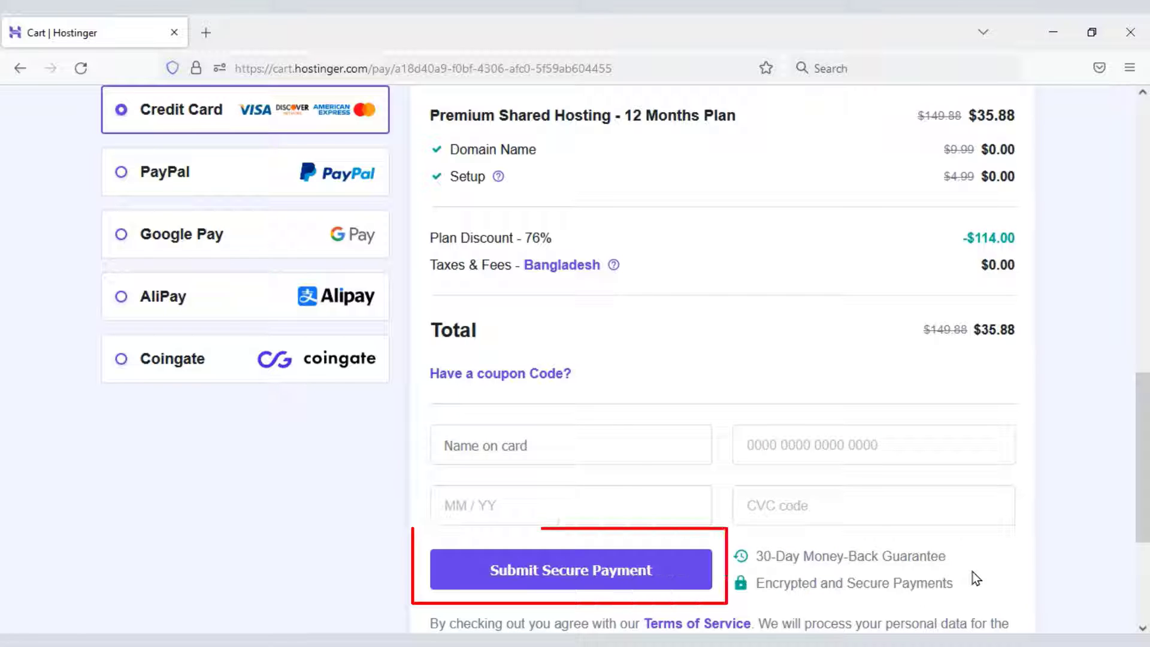
pyautogui.scroll(1, 976, 569)
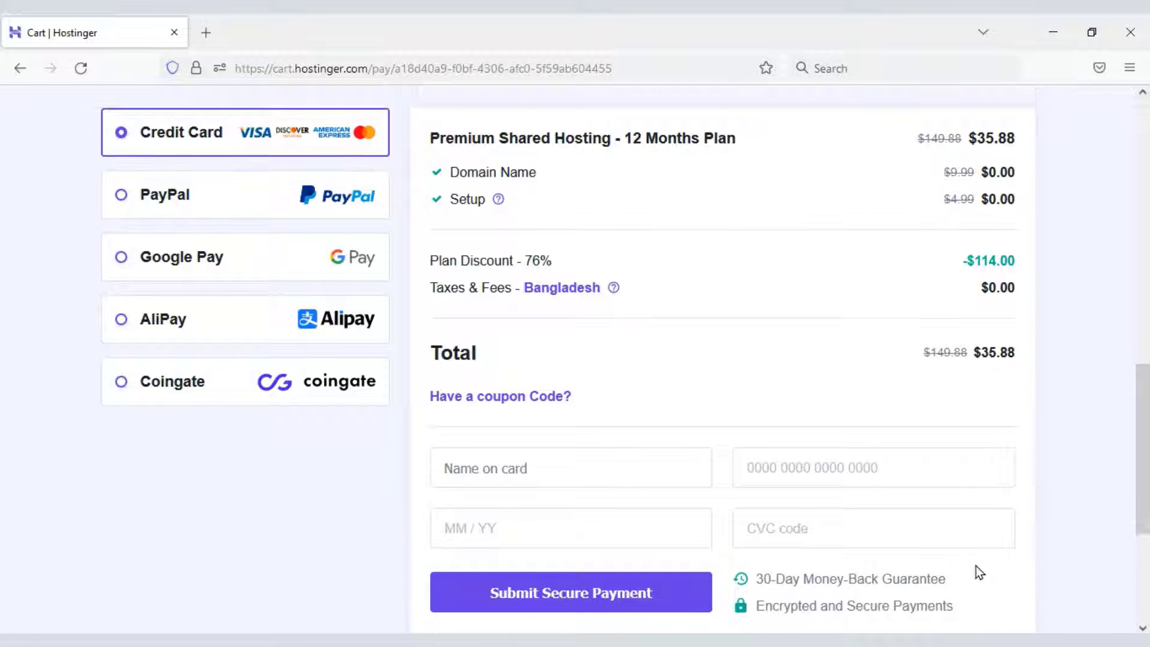
# Try PayPal and Google Pay, then settle on Coingate cryptocurrency as payment method
pyautogui.click(214, 203)
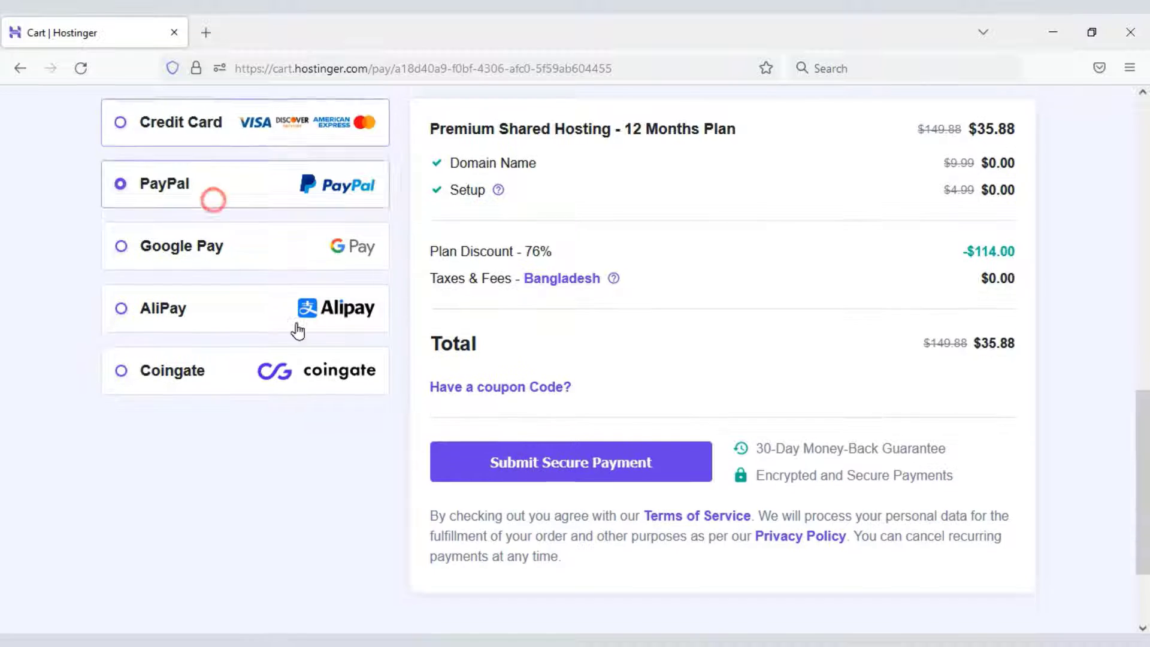
pyautogui.press('Down')
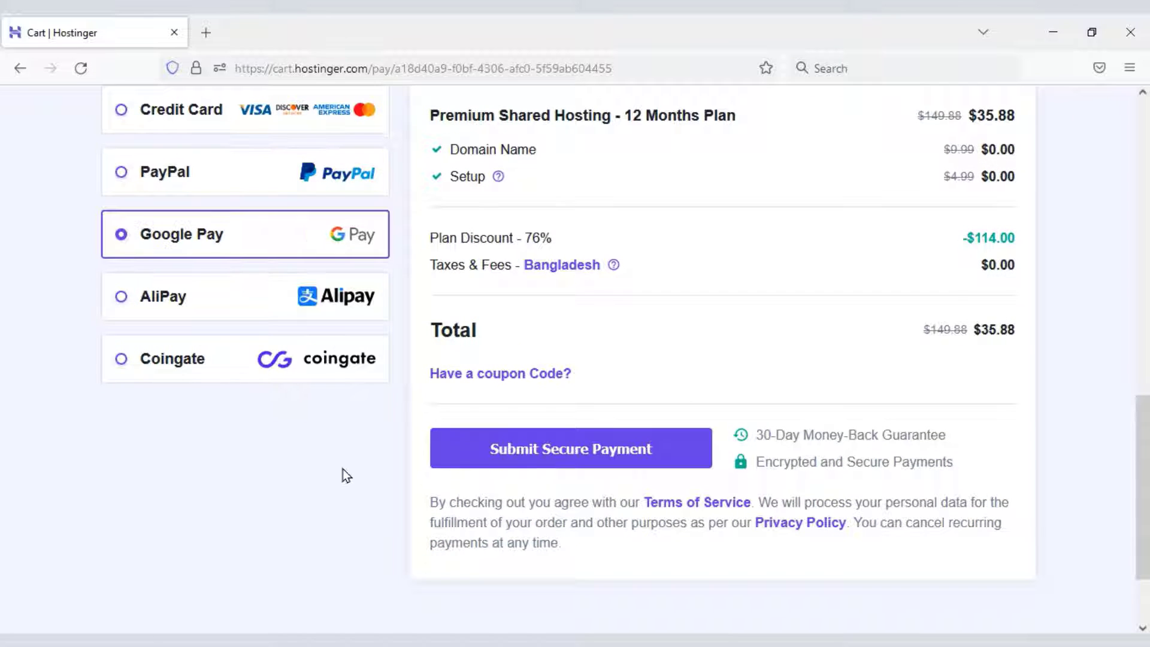
pyautogui.click(191, 358)
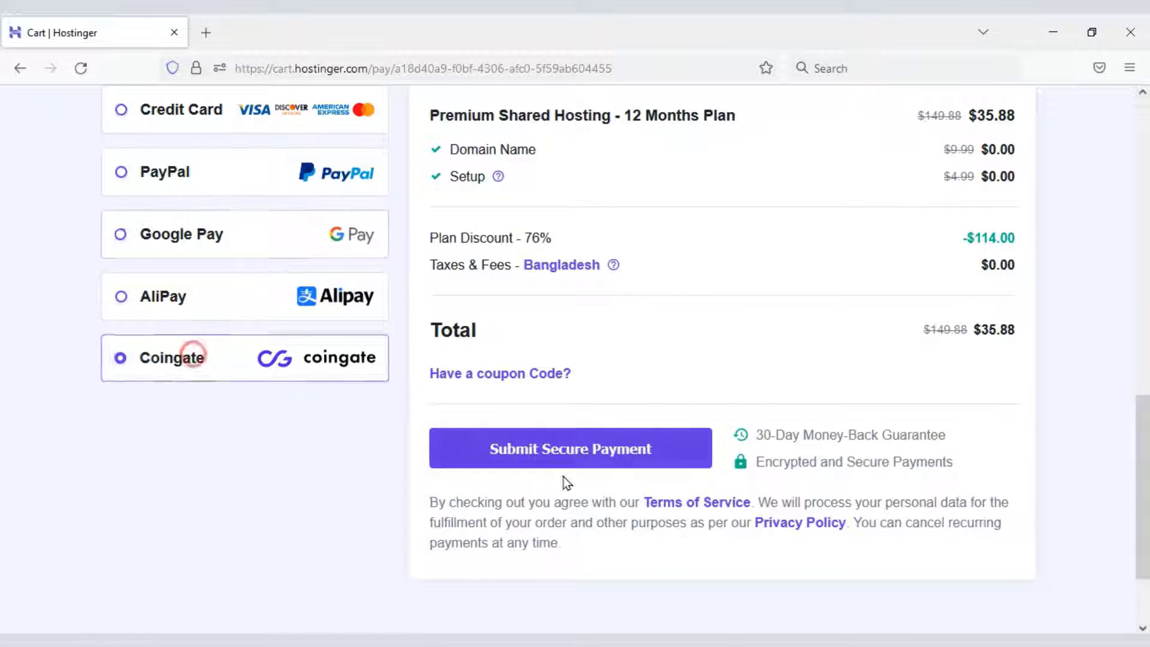
pyautogui.scroll(-4, 692, 515)
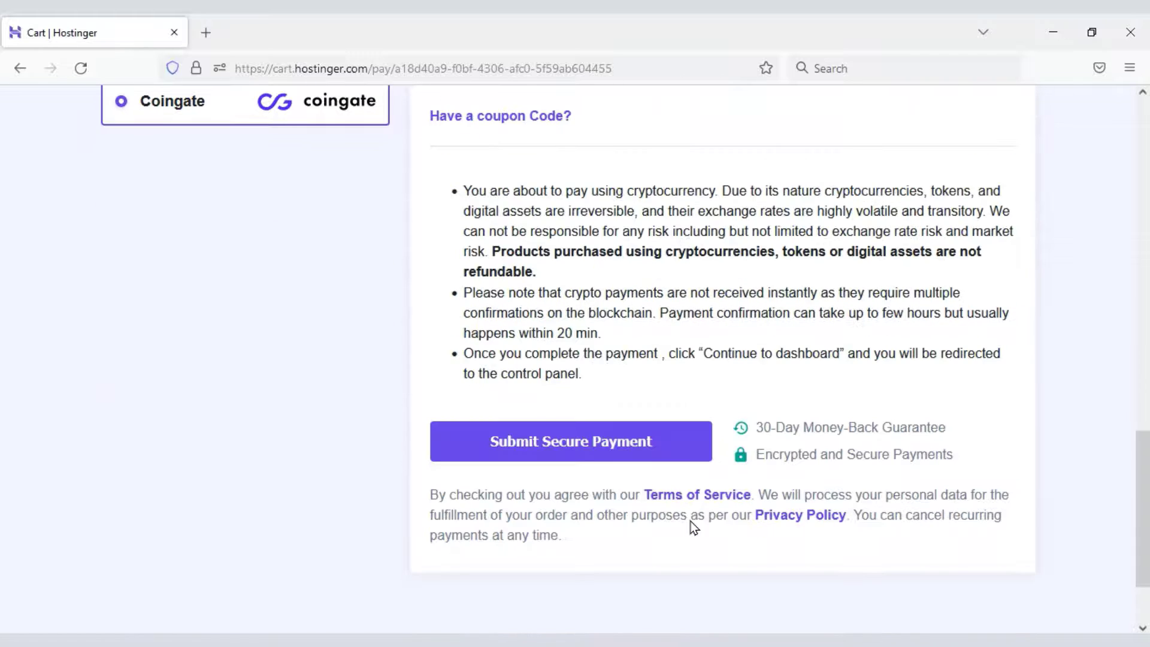
pyautogui.scroll(5, 677, 519)
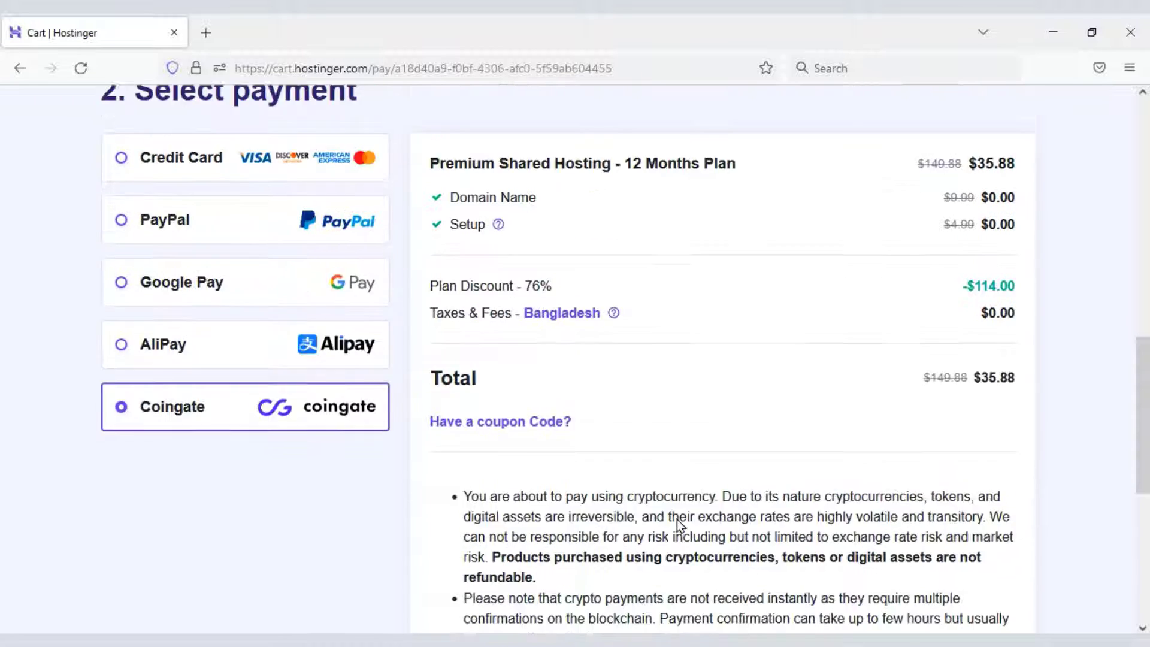
pyautogui.scroll(8, 551, 552)
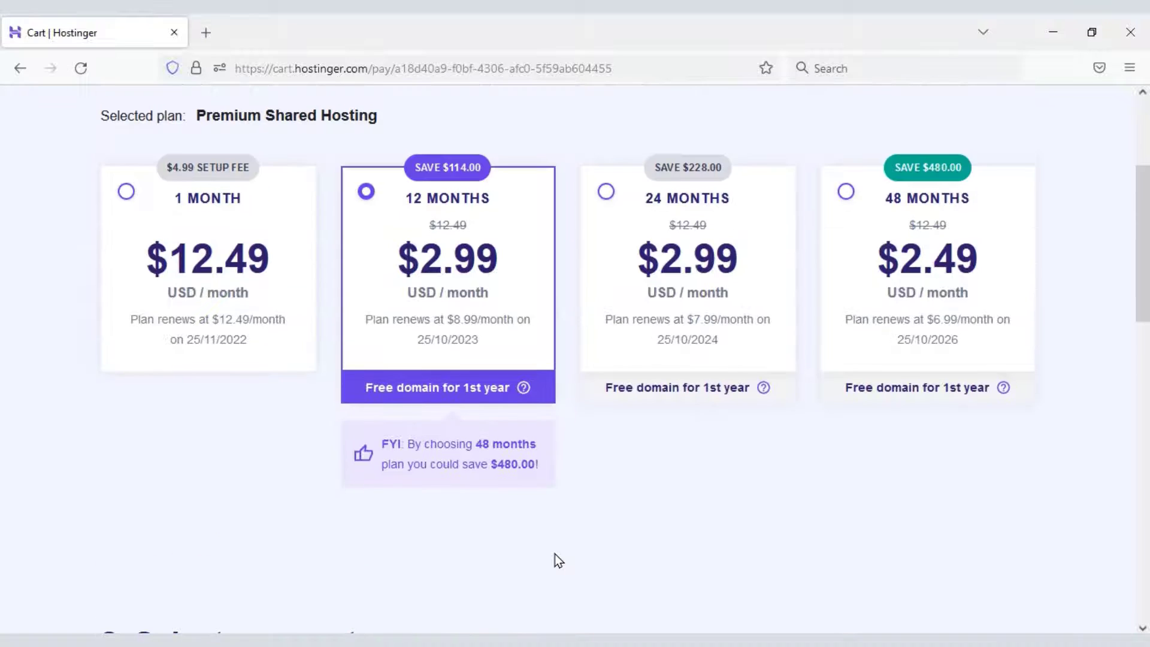
# Expand Files in the hPanel sidebar and open the site's beta file manager
pyautogui.scroll(1, 555, 558)
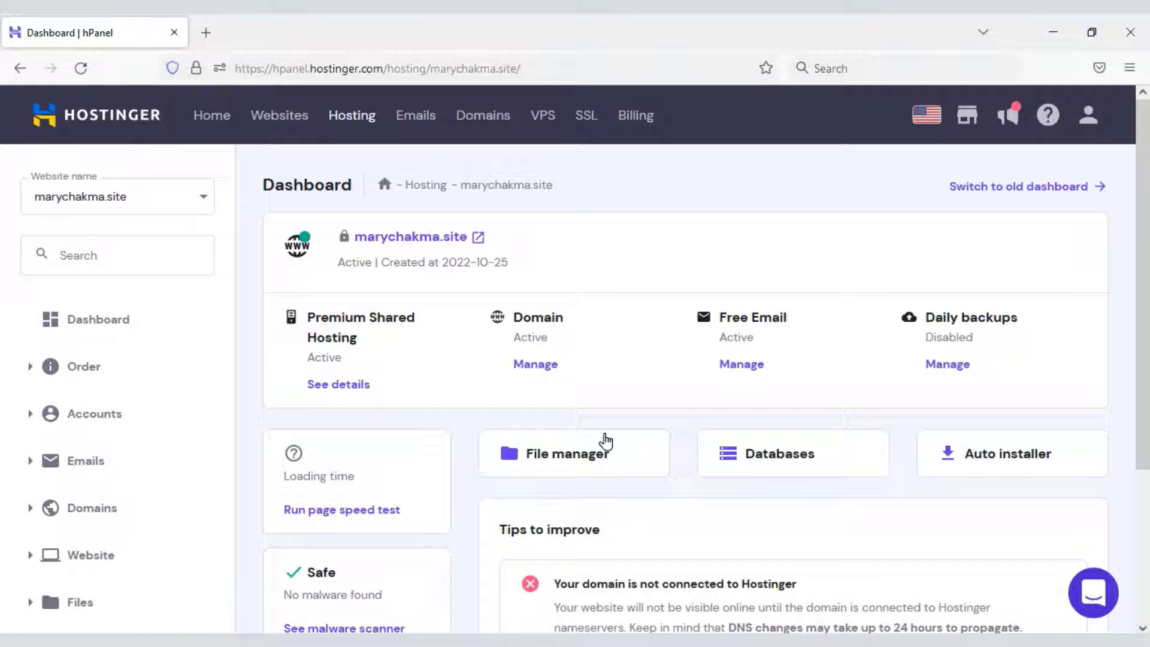
pyautogui.scroll(-4, 604, 443)
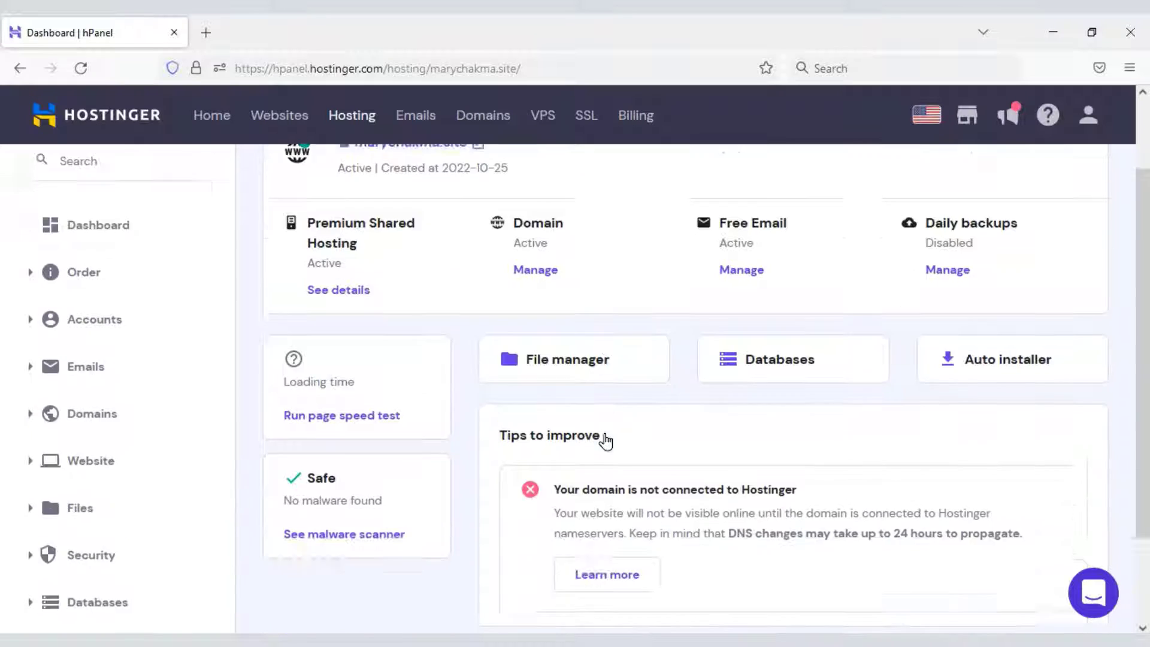
pyautogui.scroll(3, 605, 442)
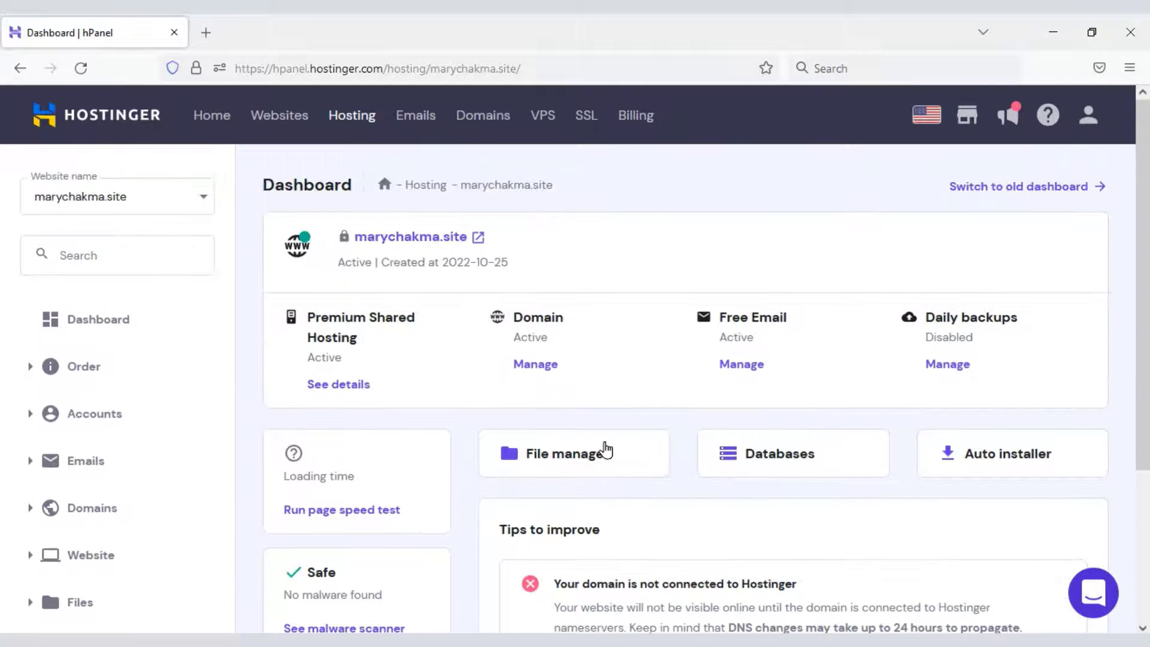
pyautogui.scroll(-3, 606, 449)
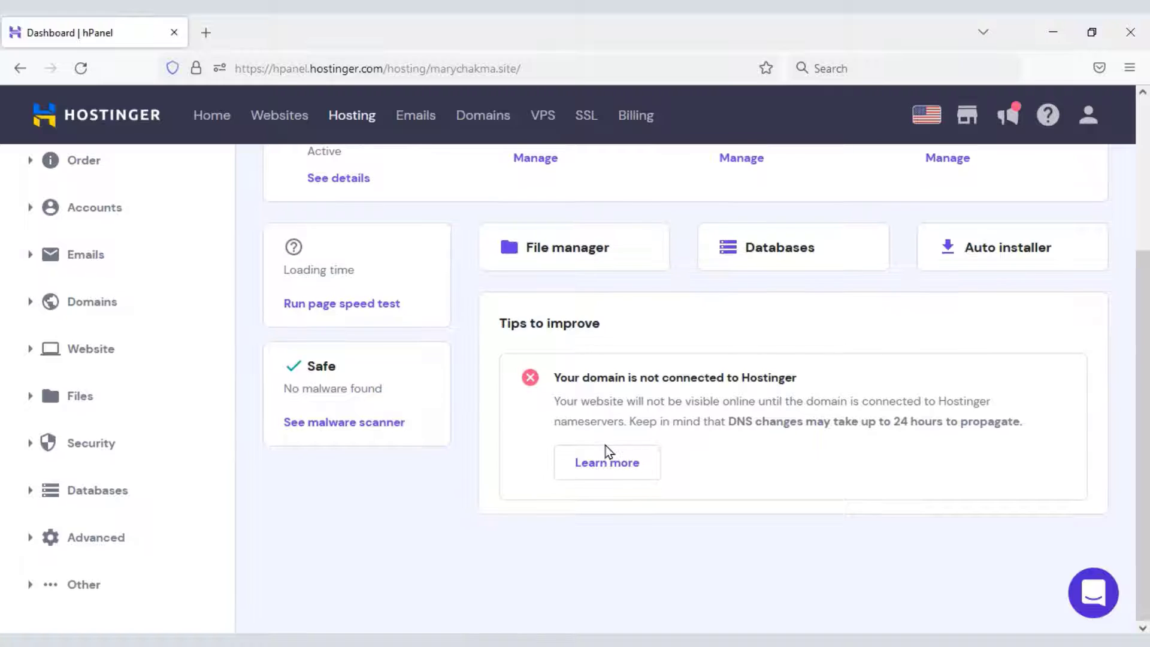
pyautogui.click(336, 468)
pyautogui.click(114, 413)
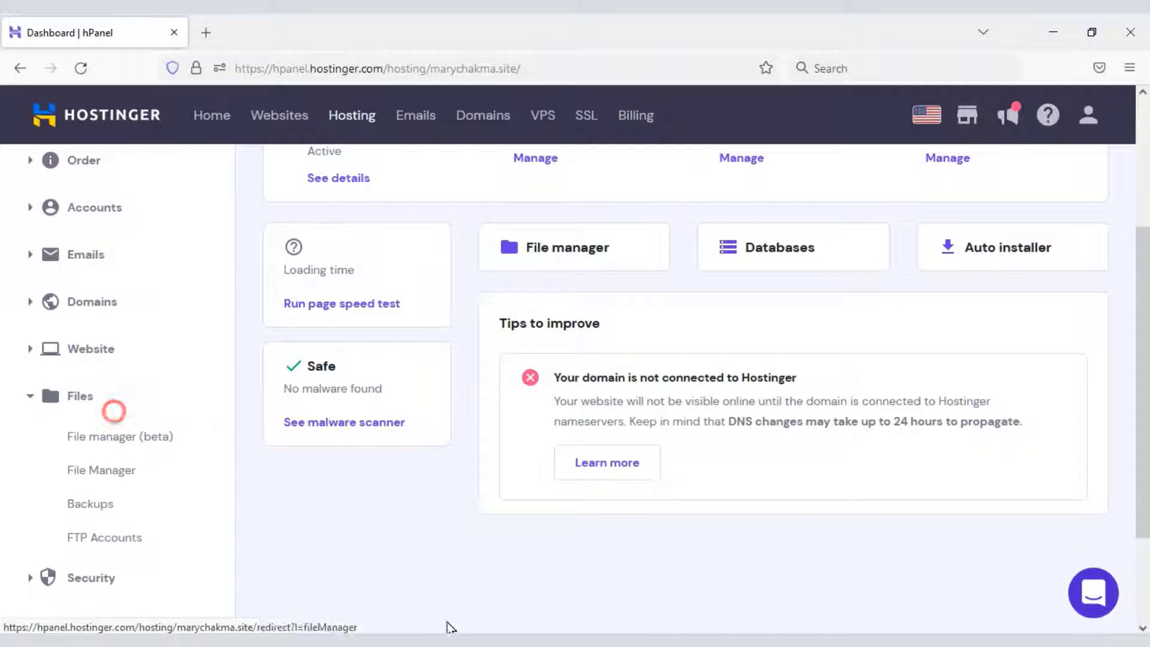
pyautogui.click(300, 522)
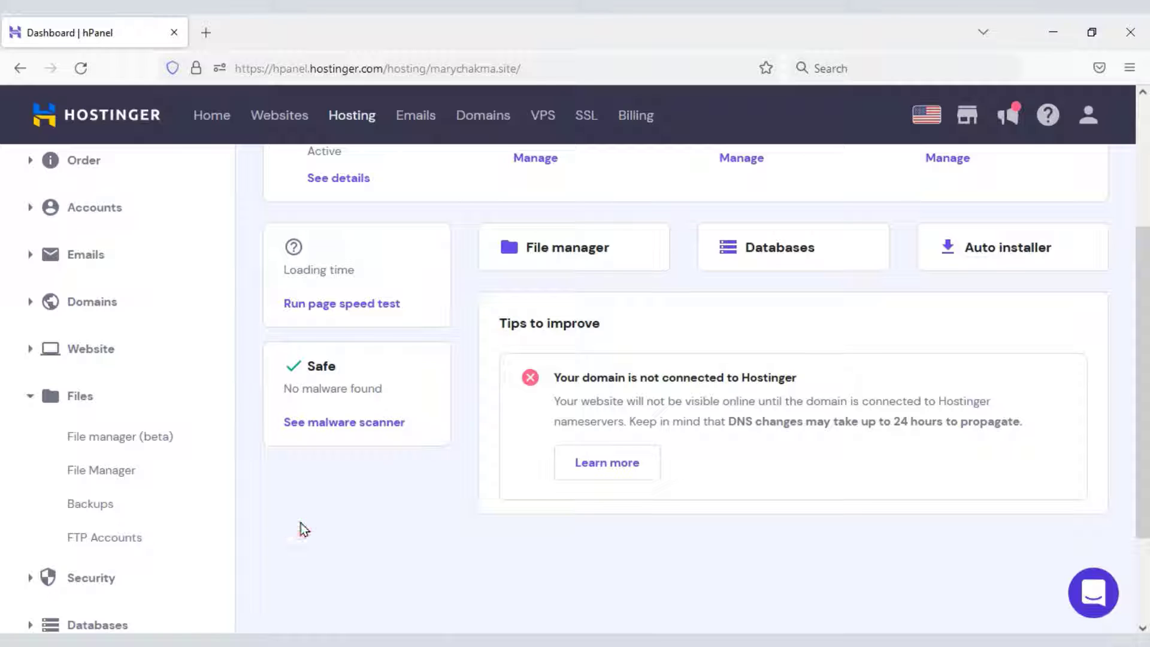
pyautogui.click(180, 443)
# Delete default.php from public_html, then switch to the local Source Code folder
pyautogui.click(442, 506)
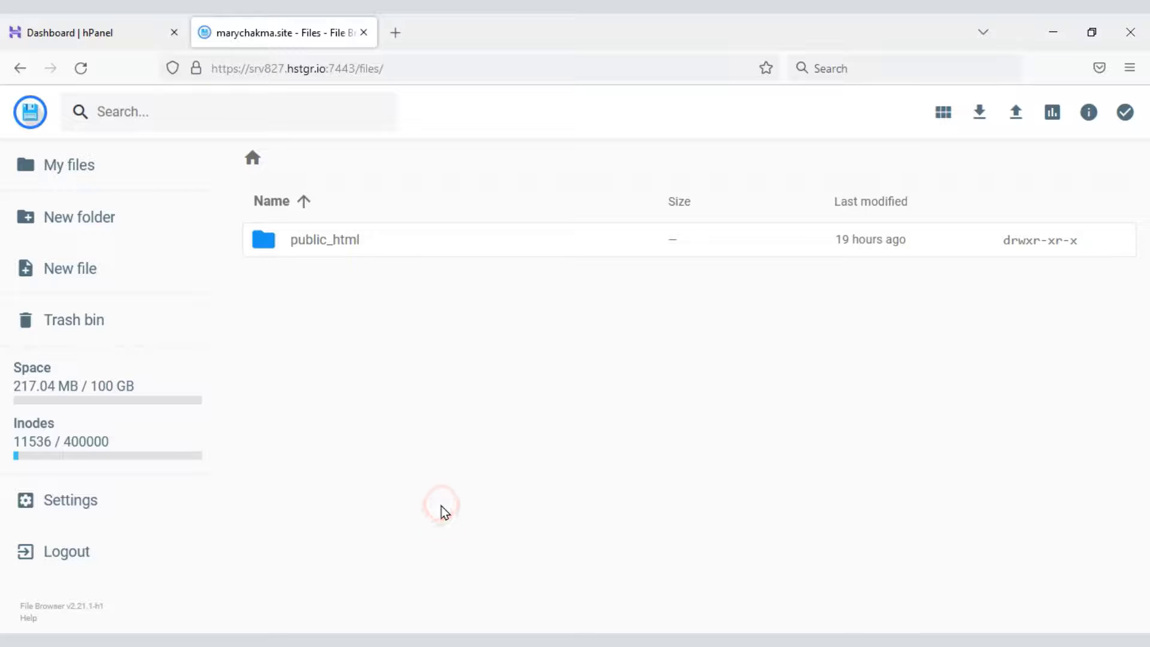
pyautogui.doubleClick(422, 245)
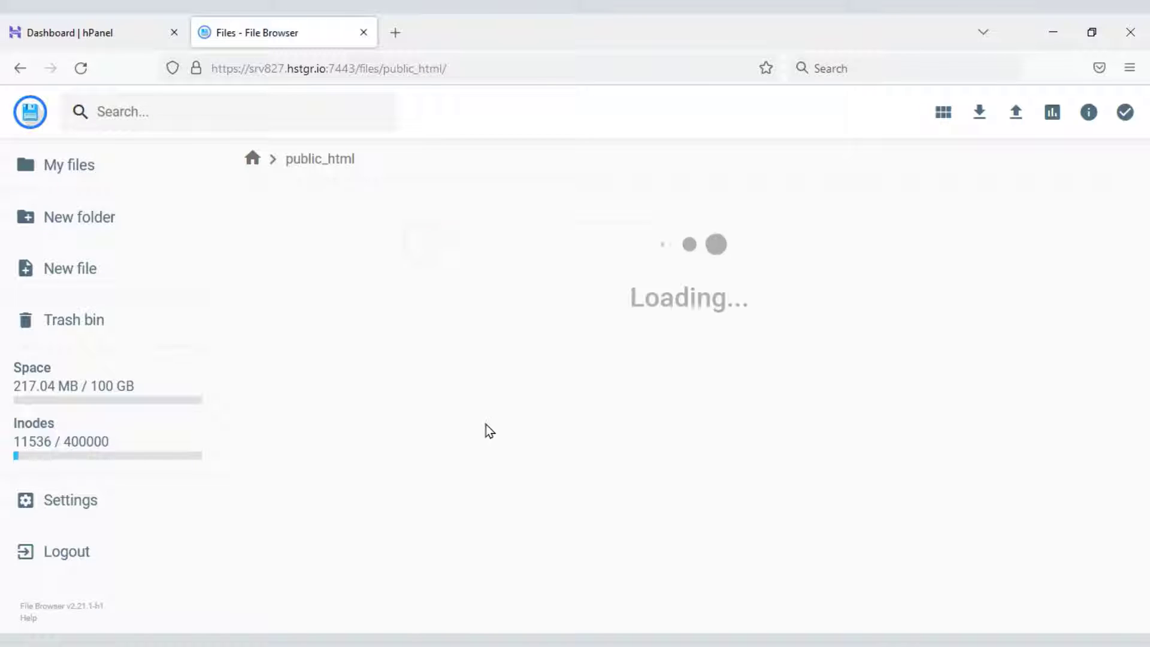
pyautogui.click(516, 465)
pyautogui.click(502, 251)
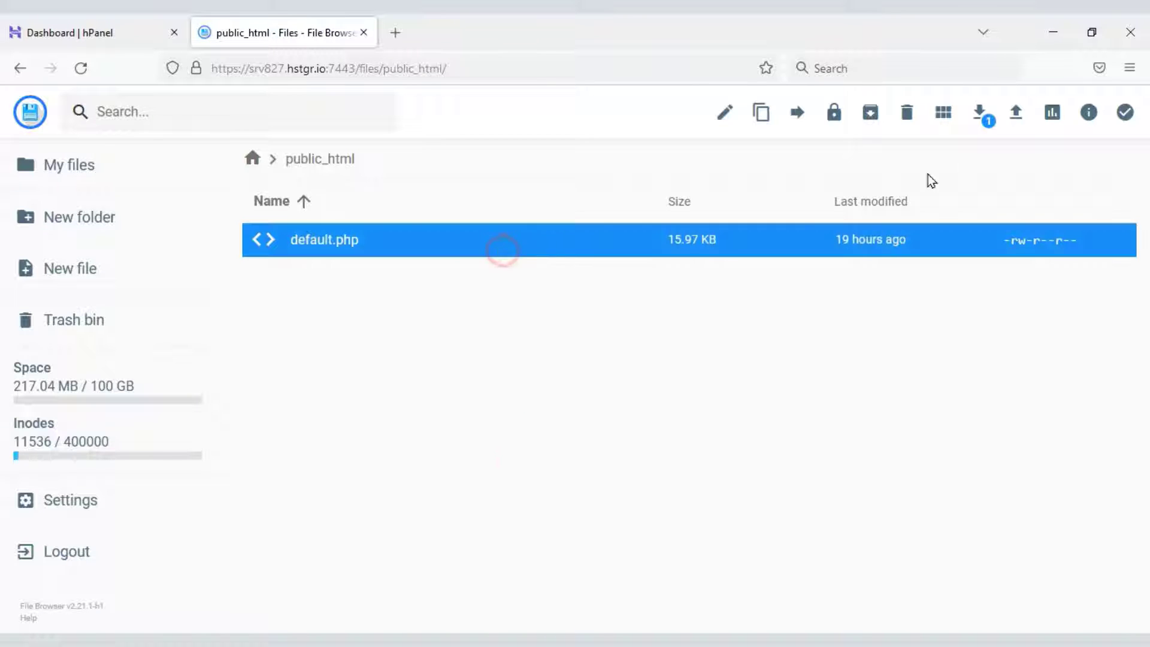
pyautogui.click(919, 120)
pyautogui.click(698, 396)
pyautogui.hotkey('alt', 'Tab')
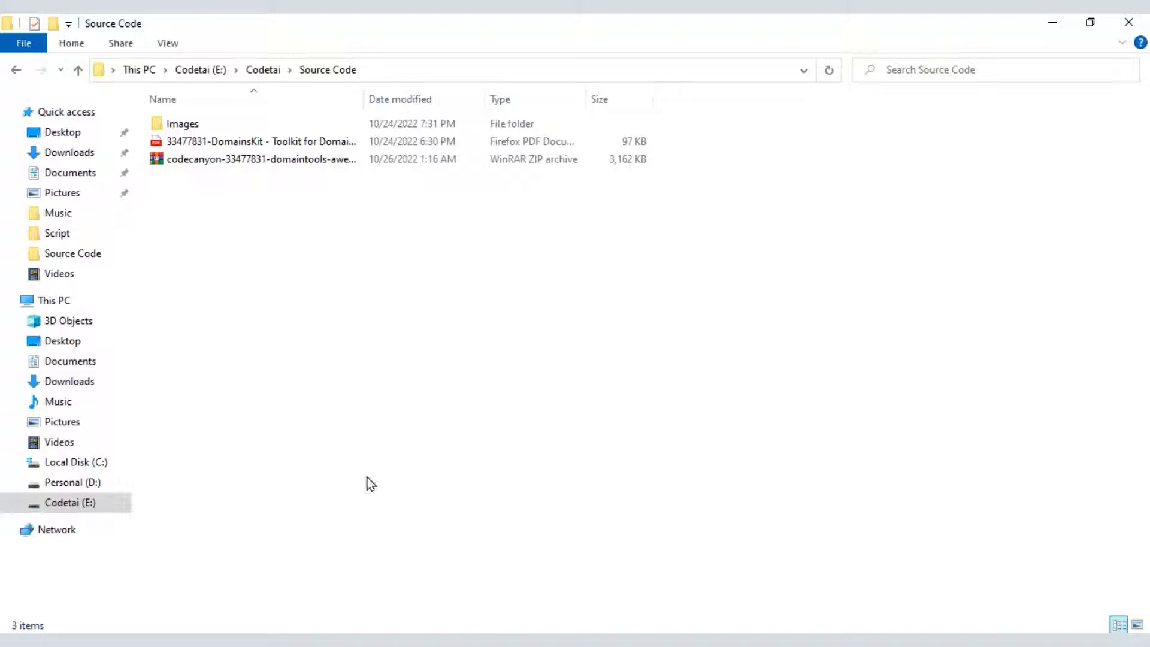
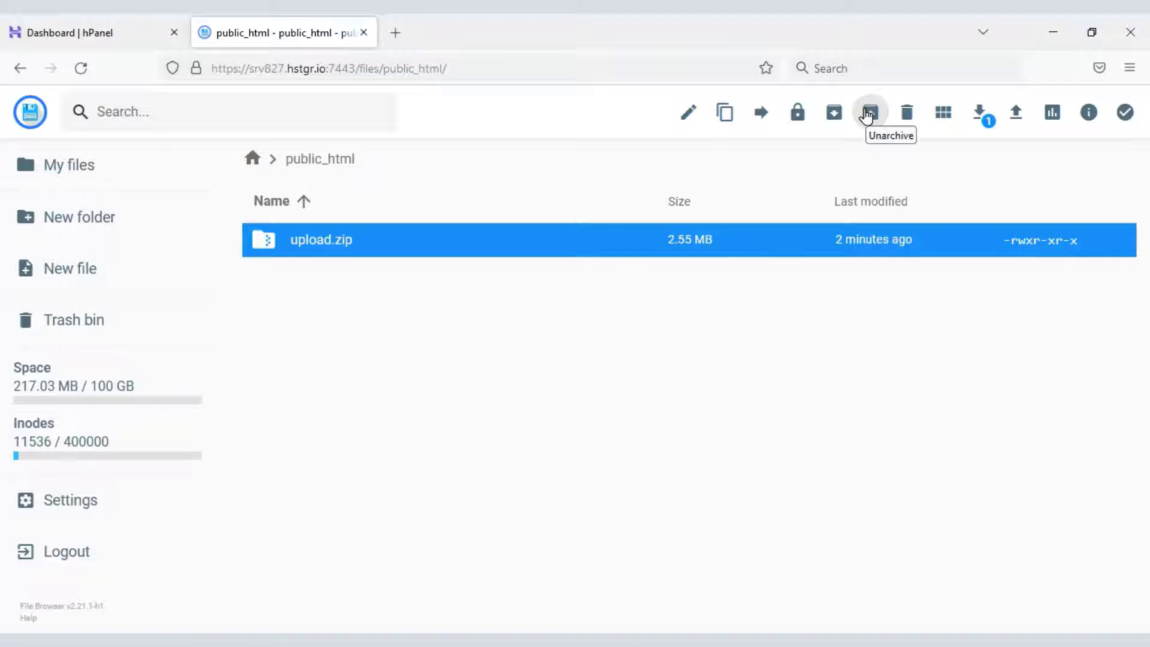
# Extract upload.zip into a new folder named webfile
pyautogui.click(869, 113)
pyautogui.click(549, 300)
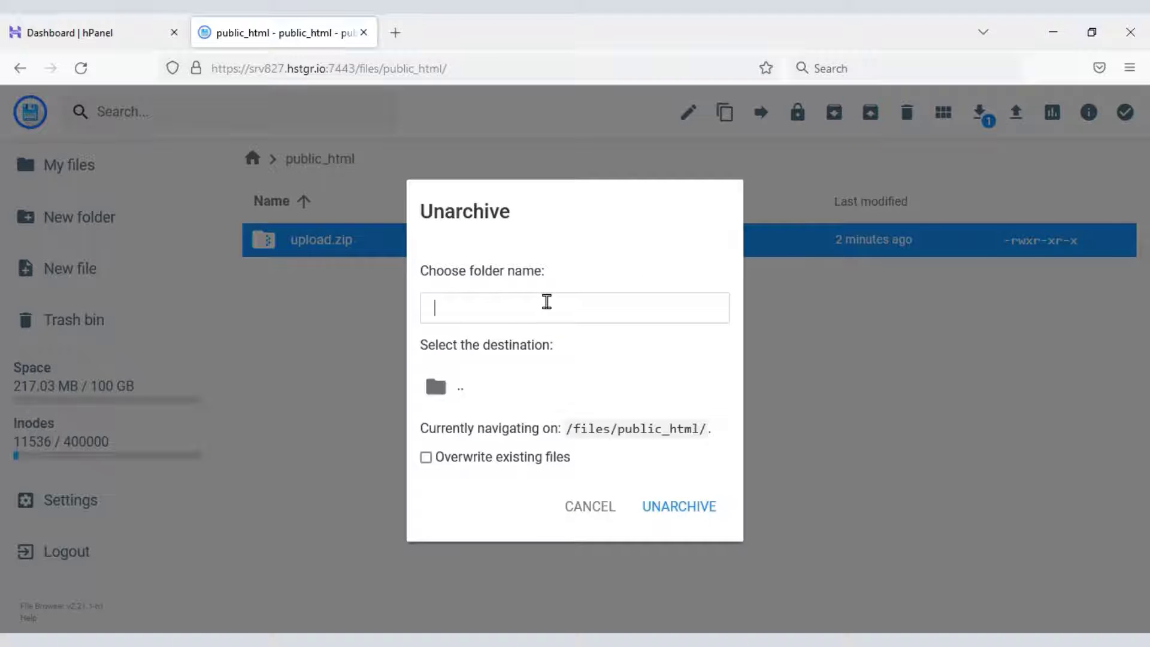
pyautogui.write('webfile')
pyautogui.click(679, 506)
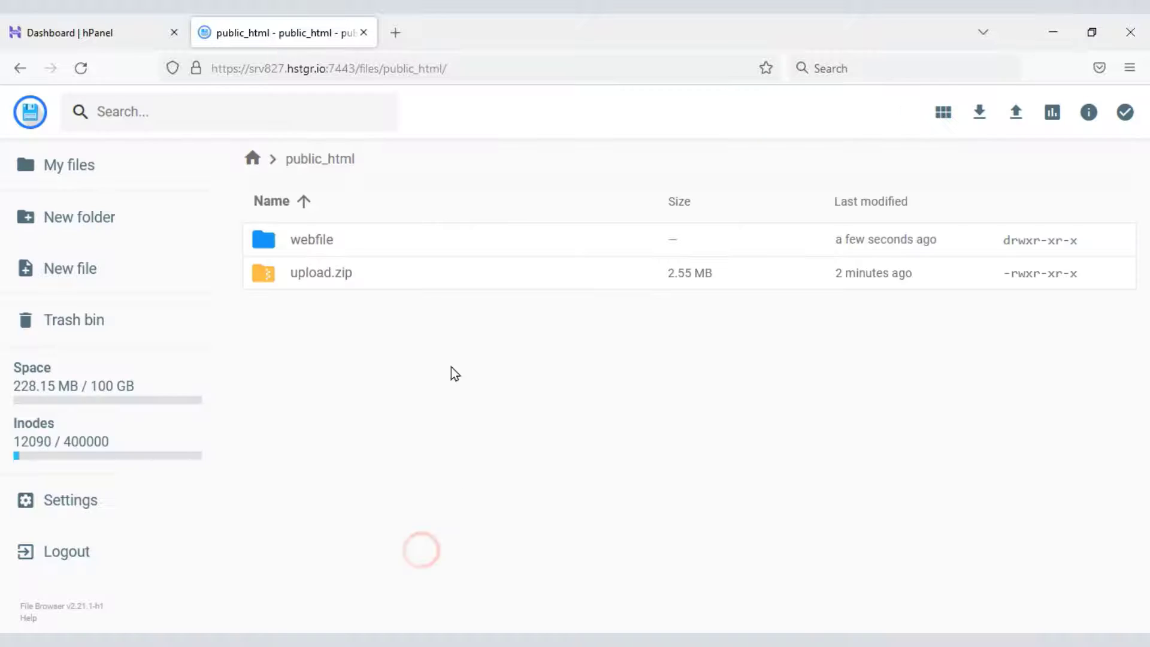
# Delete the upload.zip archive
pyautogui.click(447, 284)
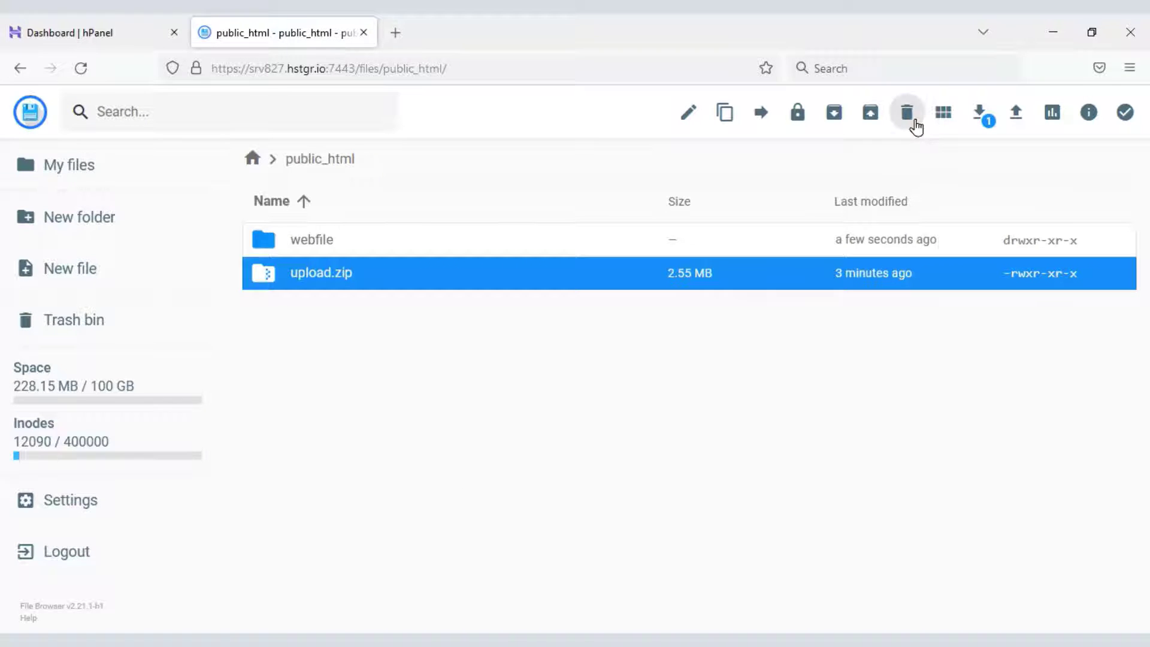
pyautogui.click(907, 114)
pyautogui.click(713, 397)
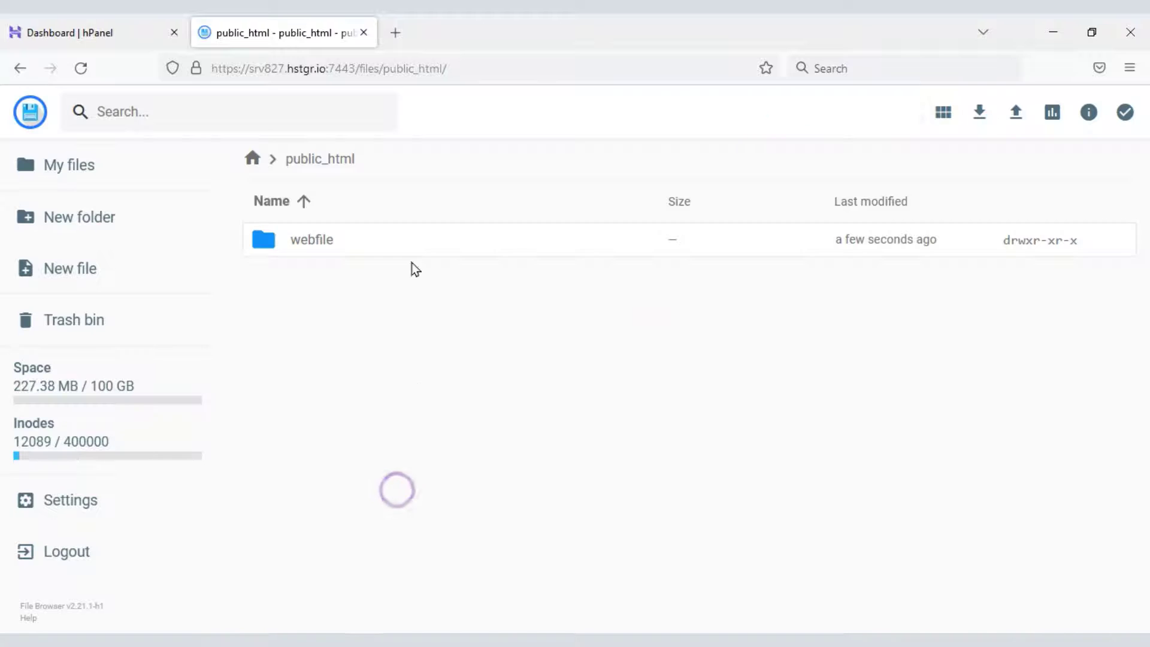
# Open webfile/upload and select all six extracted site files
pyautogui.doubleClick(411, 242)
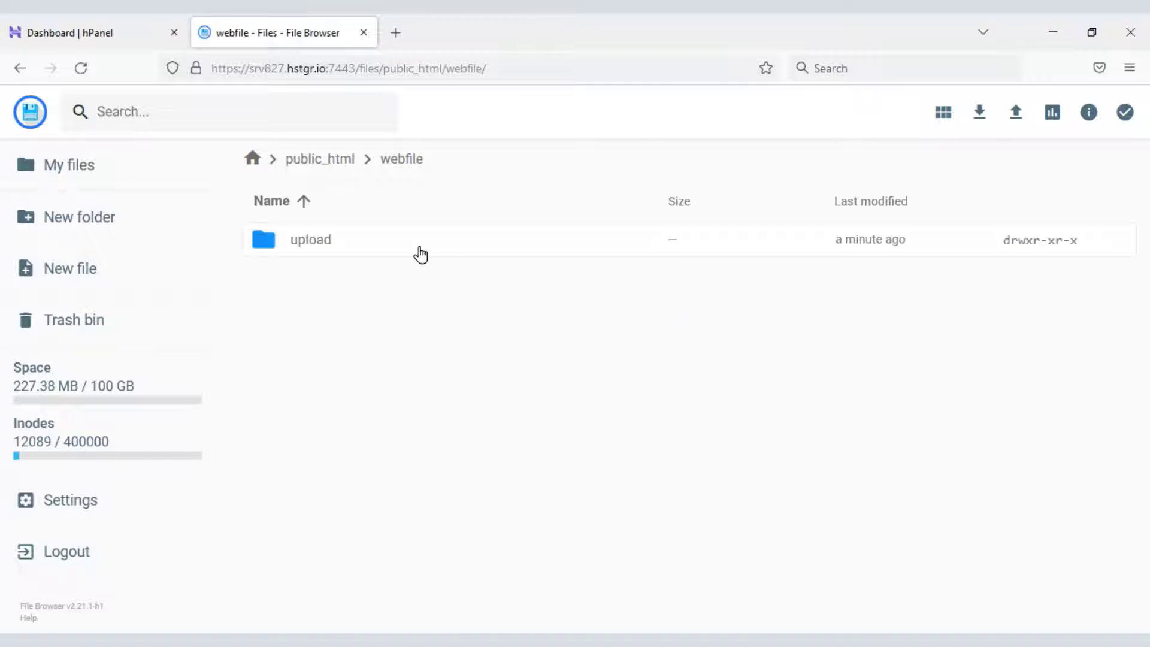
pyautogui.doubleClick(421, 254)
pyautogui.click(390, 555)
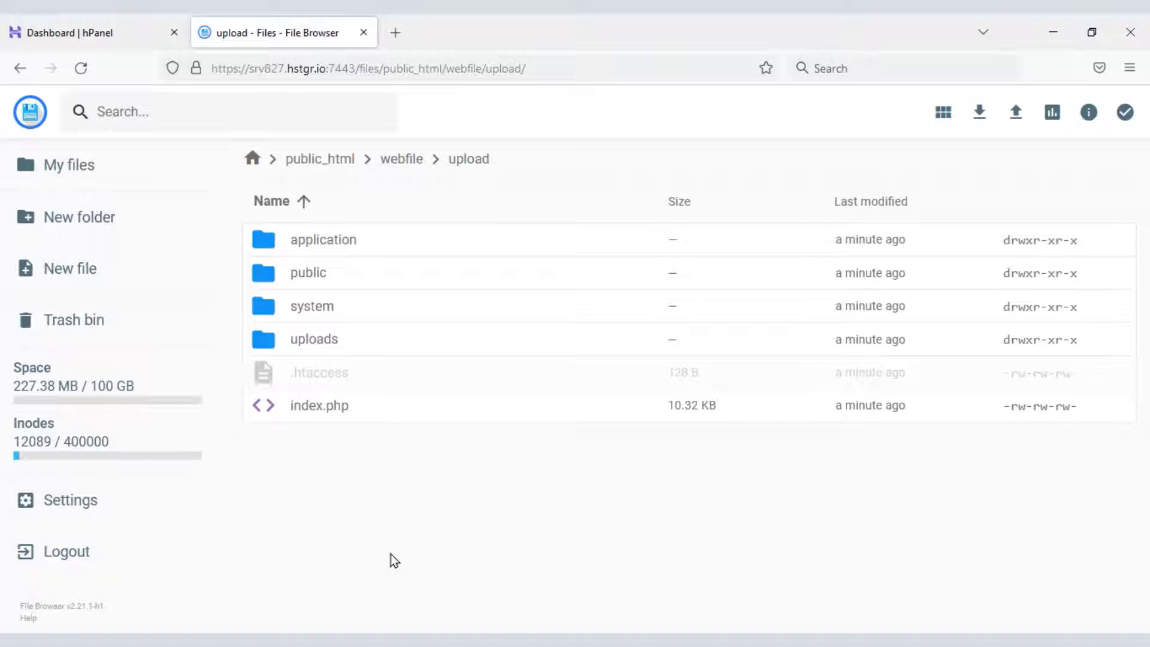
pyautogui.hotkey('ctrl', 'a')
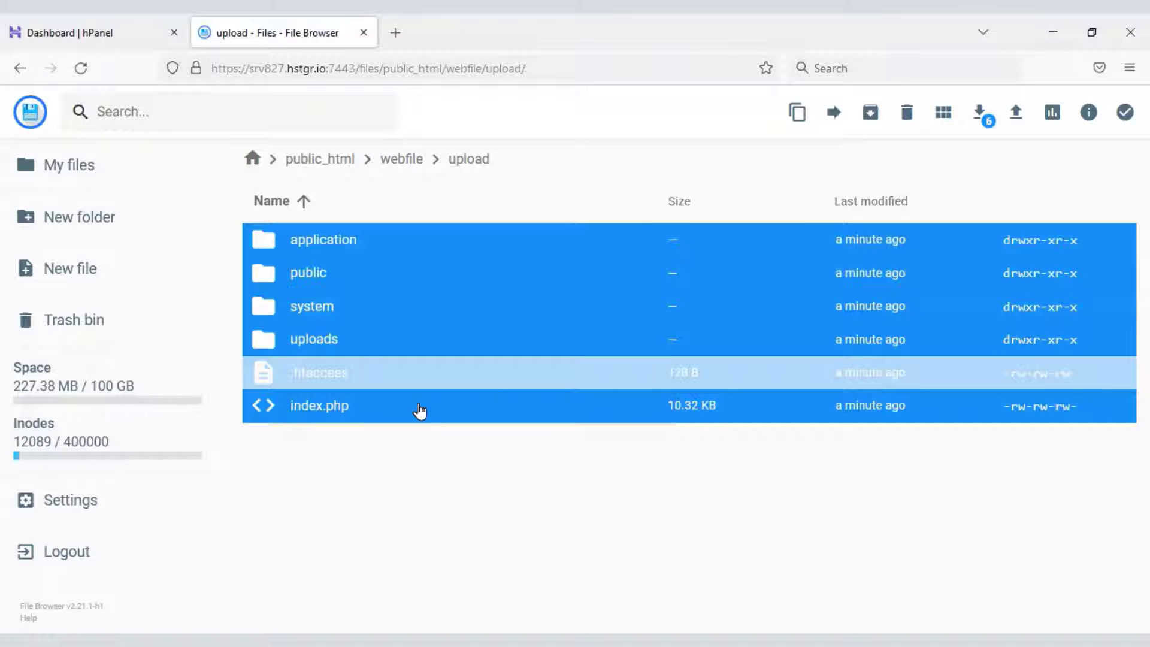
# Move all the selected site files into /files/public_html
pyautogui.click(834, 114)
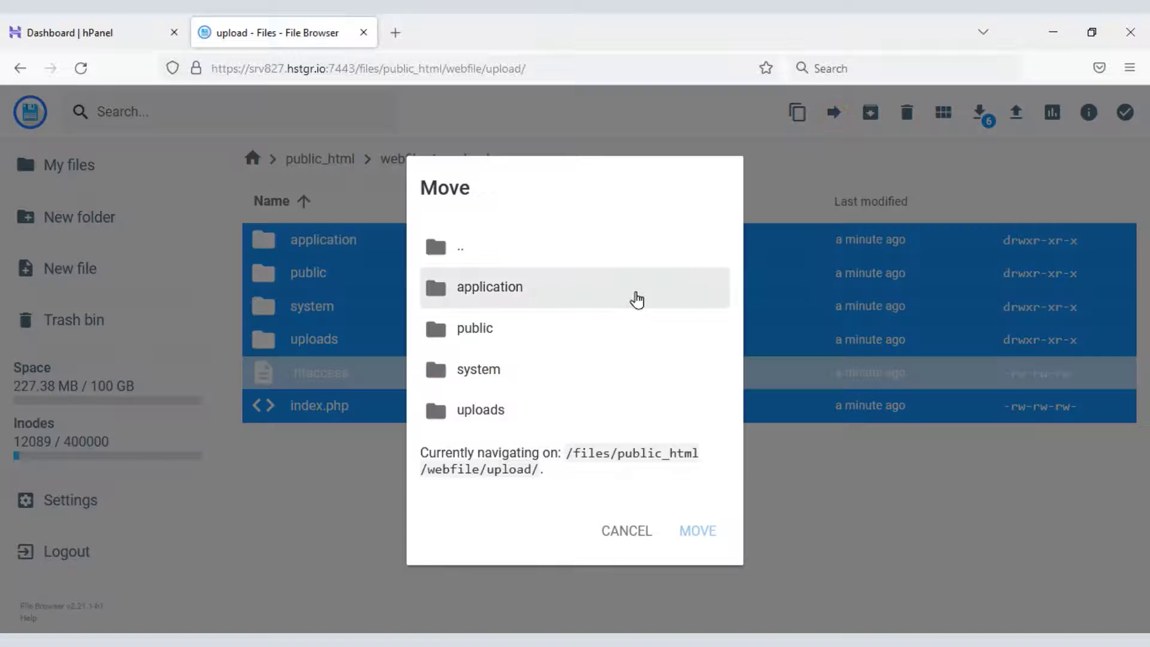
pyautogui.click(575, 255)
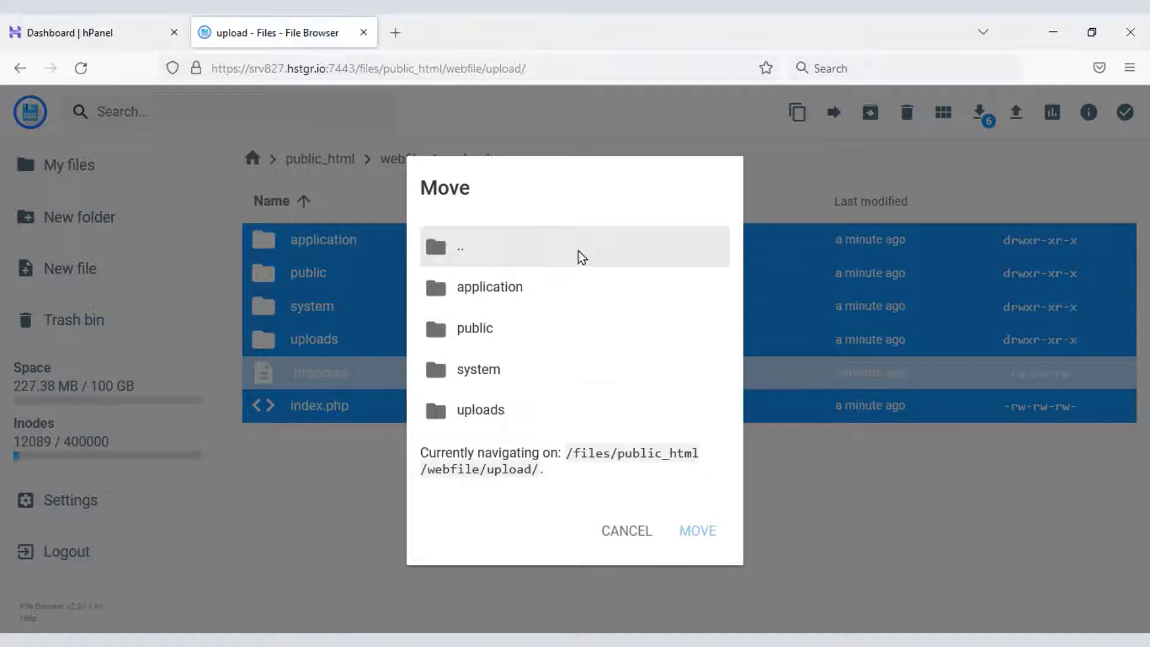
pyautogui.click(581, 256)
pyautogui.click(522, 310)
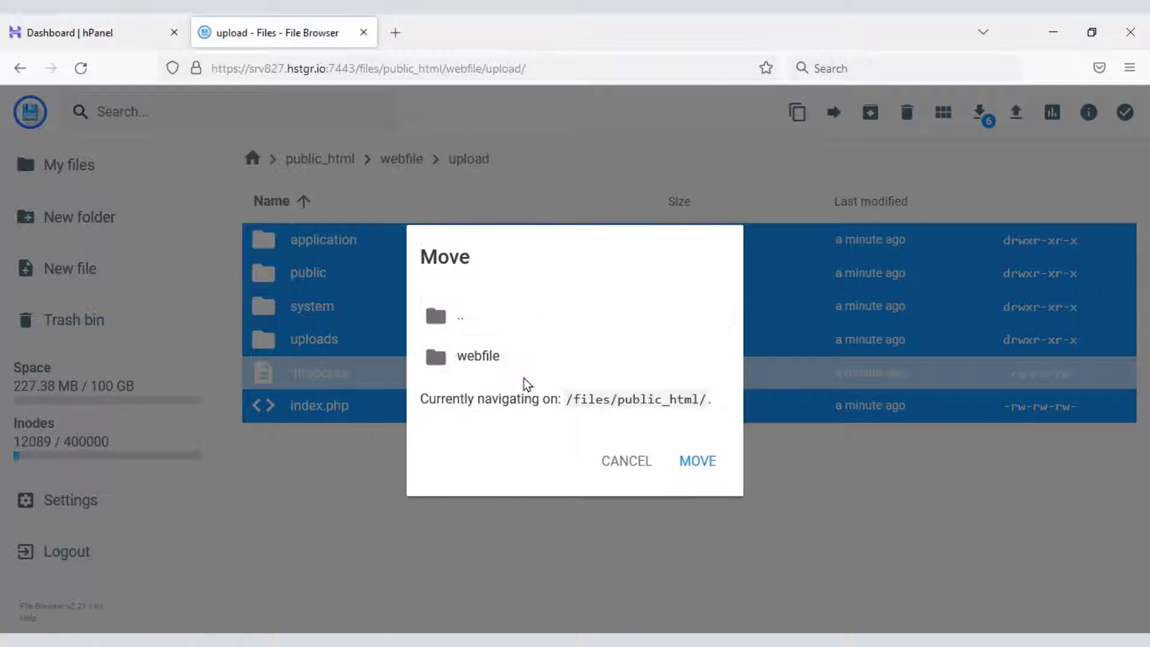
pyautogui.click(512, 329)
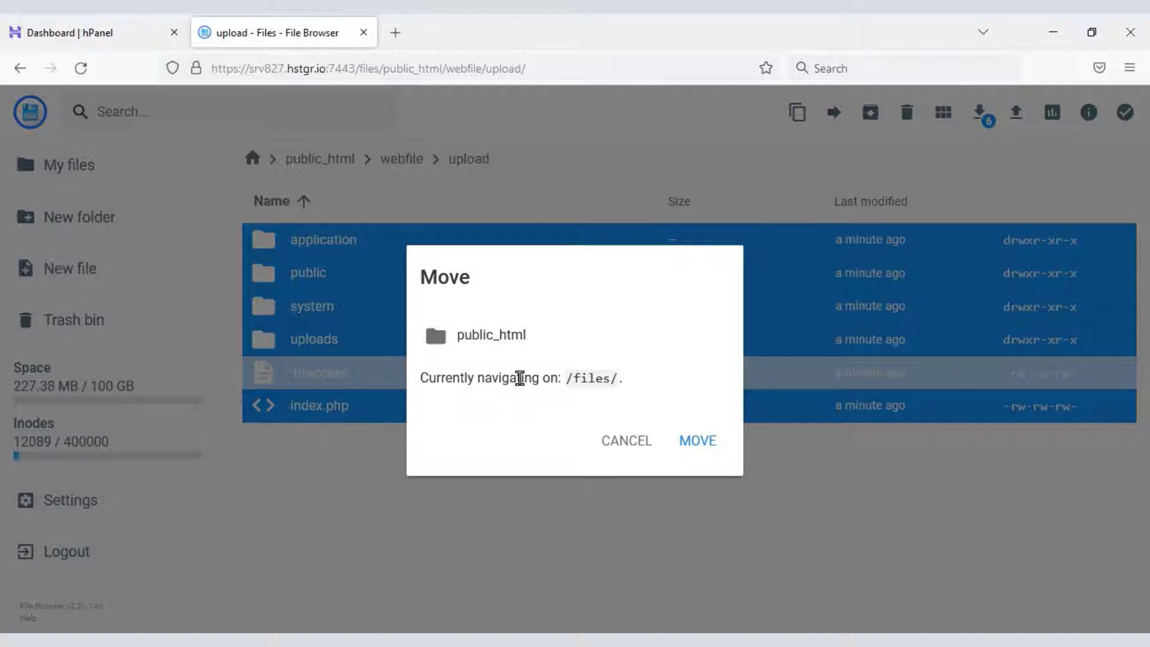
pyautogui.click(531, 352)
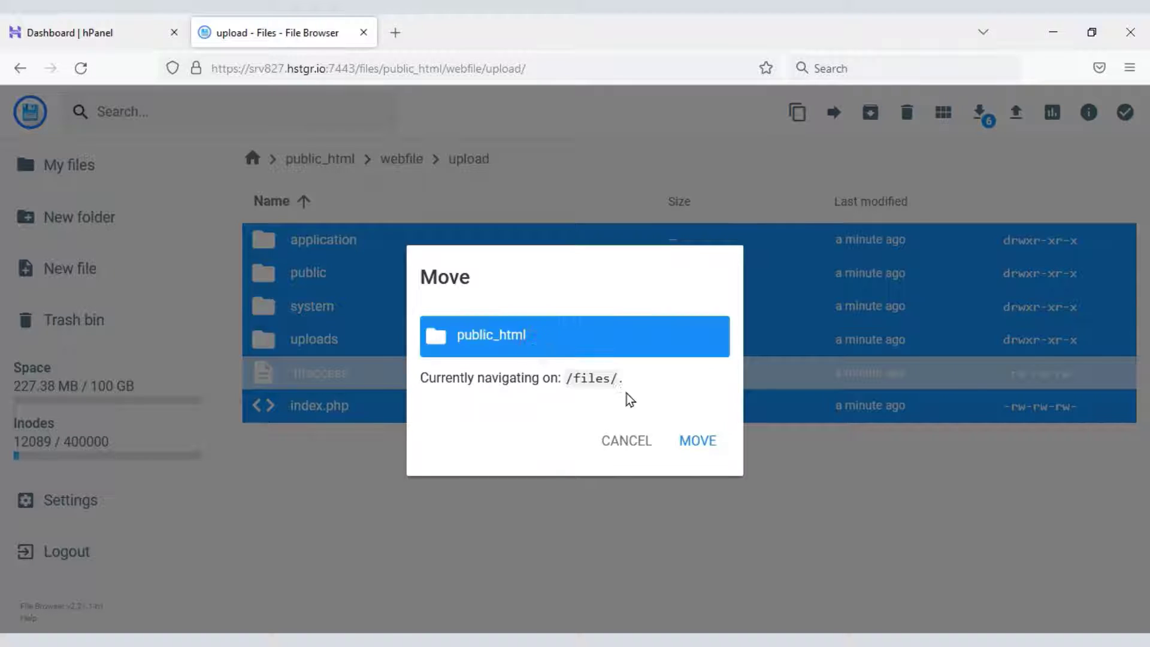
pyautogui.click(696, 443)
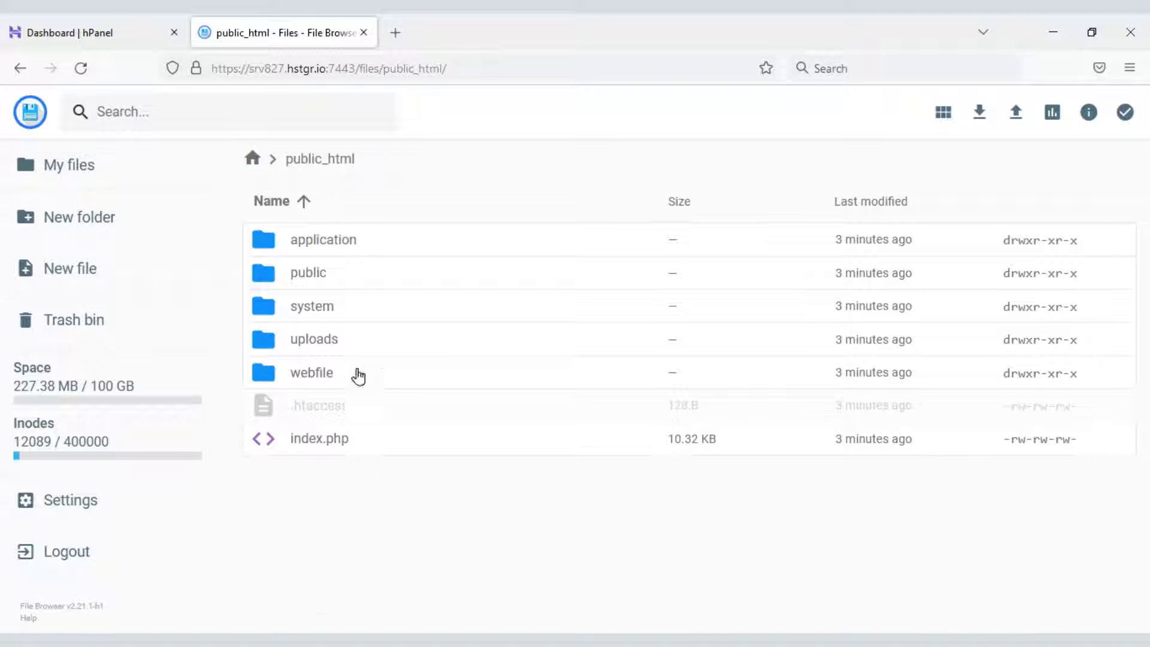
# Delete the now-empty webfile folder
pyautogui.click(359, 375)
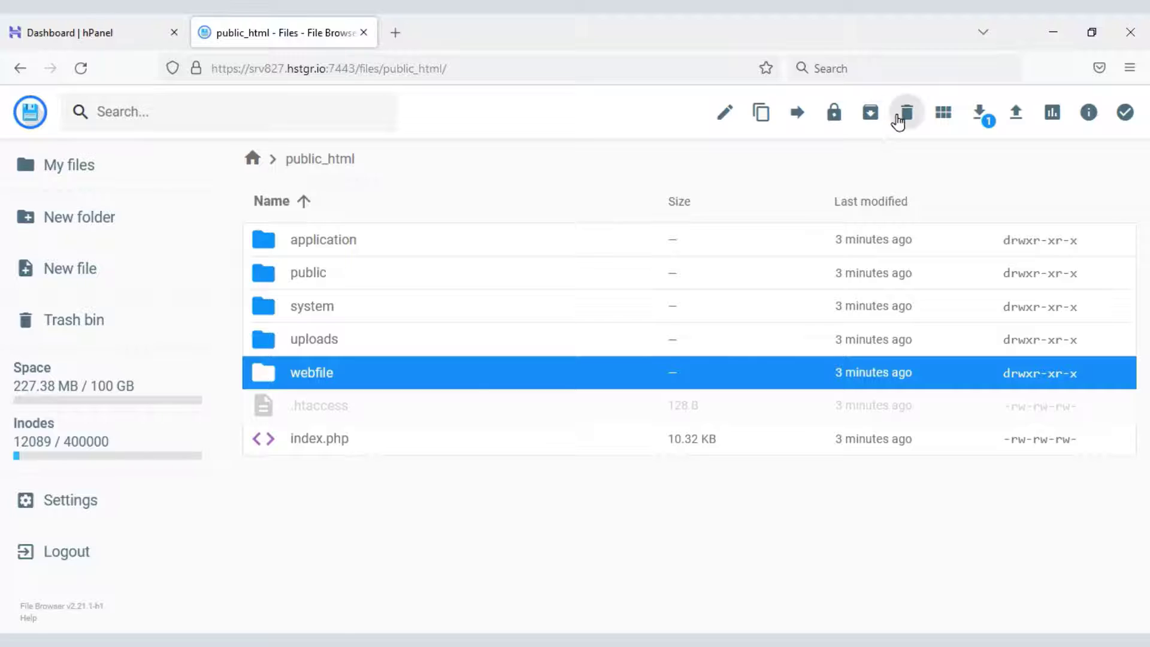
pyautogui.click(900, 114)
pyautogui.click(710, 408)
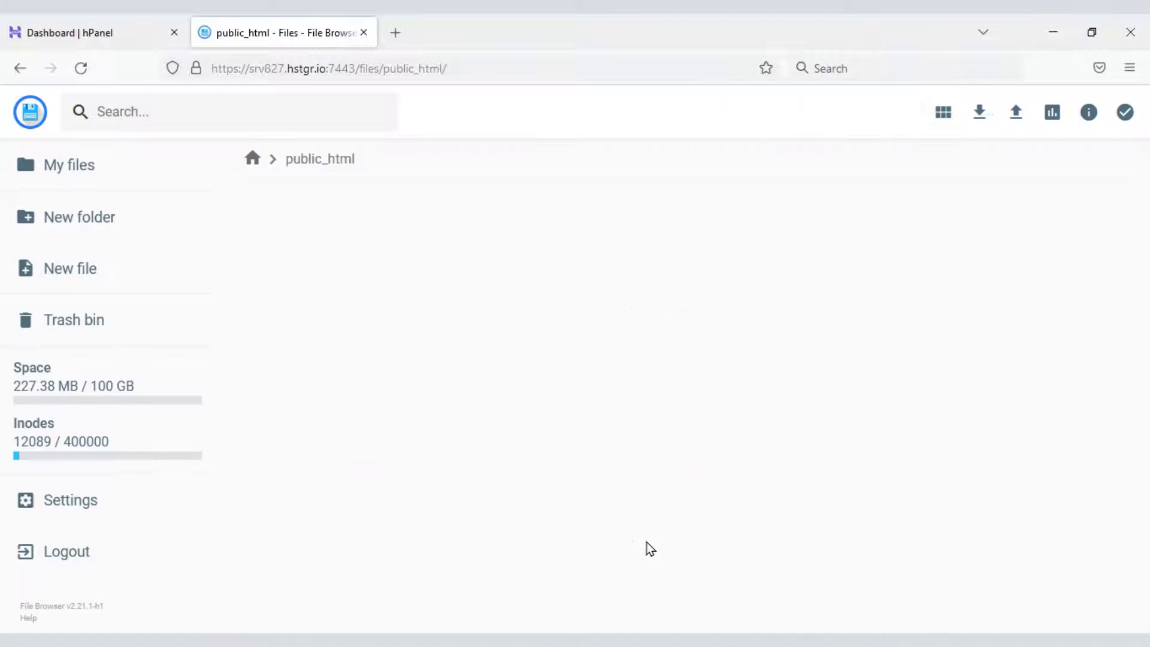
pyautogui.click(396, 32)
# Load the marychakma.site homepage in a new tab
pyautogui.click(415, 64)
pyautogui.write('https://marychakma.site/')
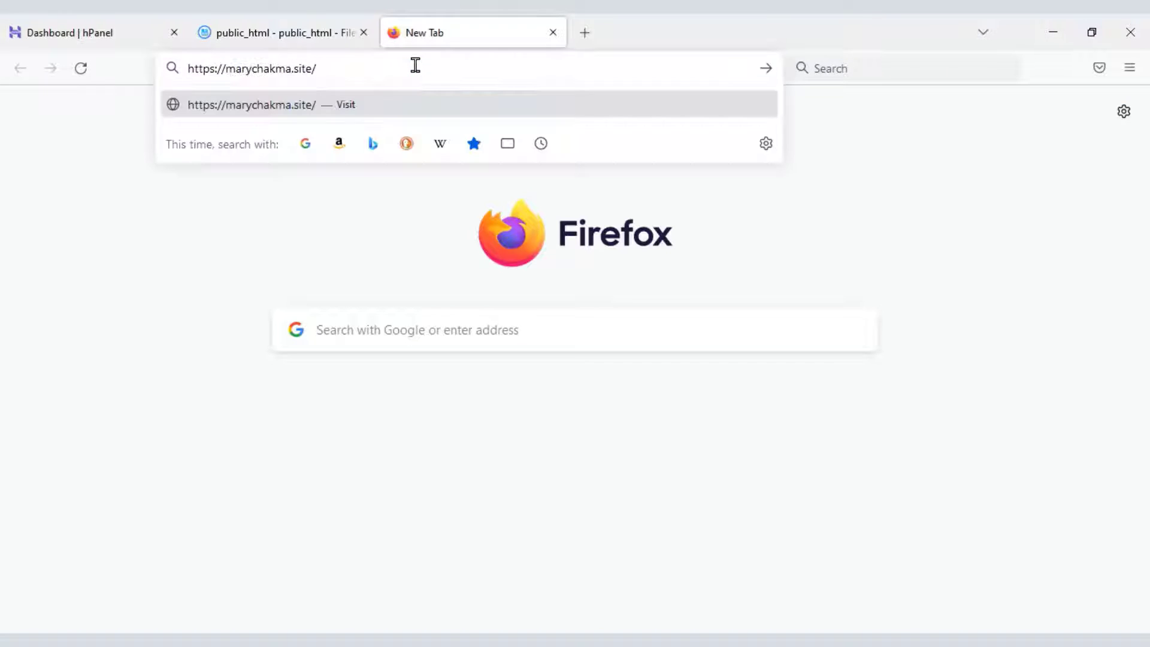
pyautogui.press('Return')
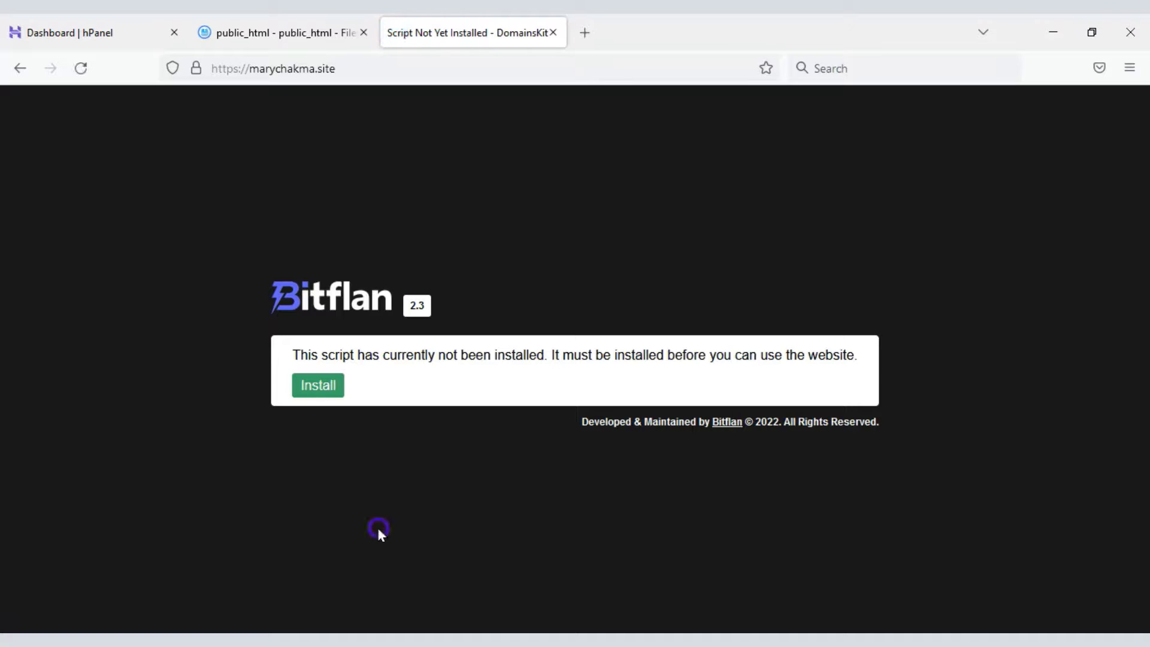
# Start the DomainsKit installer and pass the Welcome and Requirements steps to reach Database
pyautogui.click(330, 392)
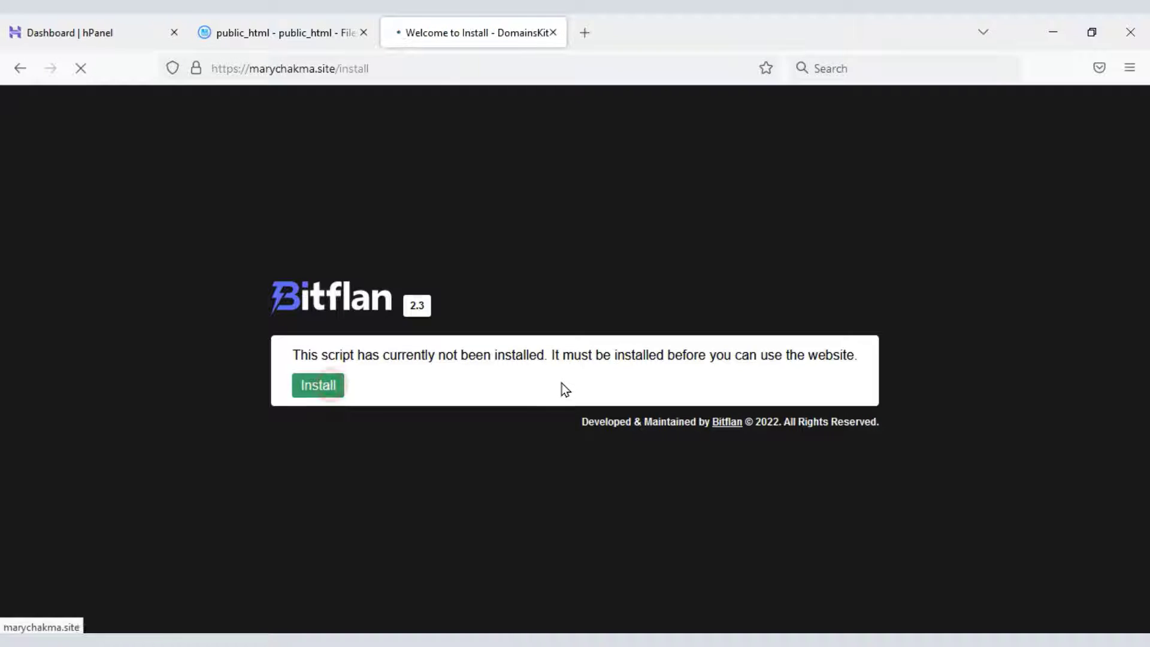
pyautogui.click(441, 545)
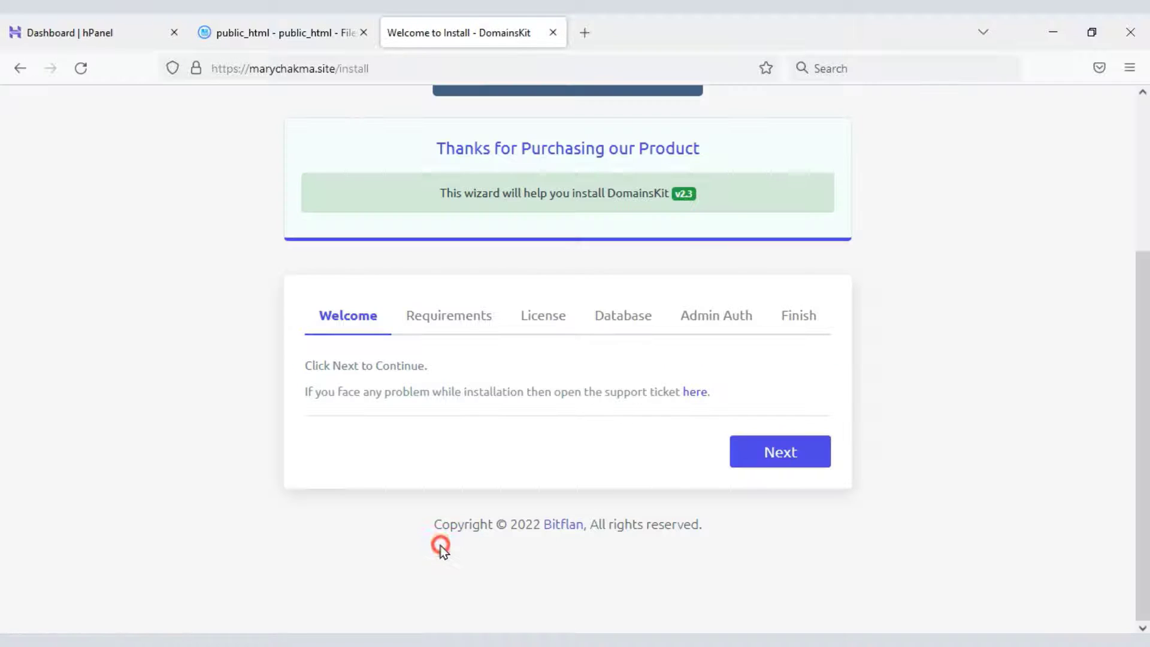
pyautogui.click(766, 461)
pyautogui.scroll(-3, 535, 483)
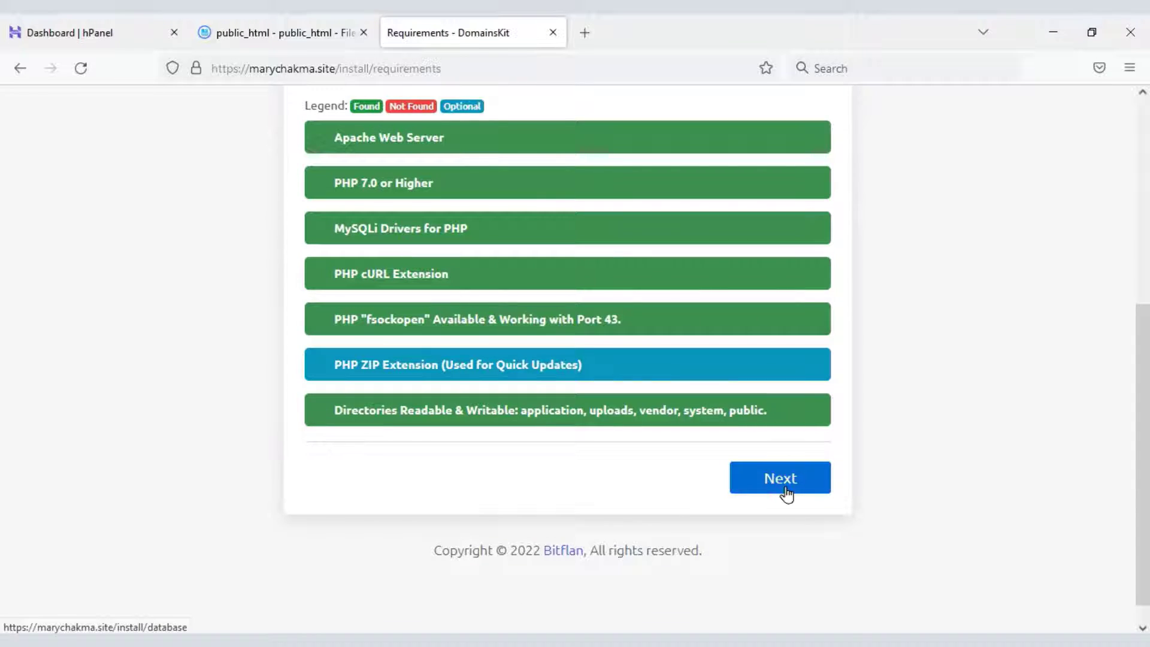
pyautogui.click(787, 494)
pyautogui.scroll(-4, 659, 512)
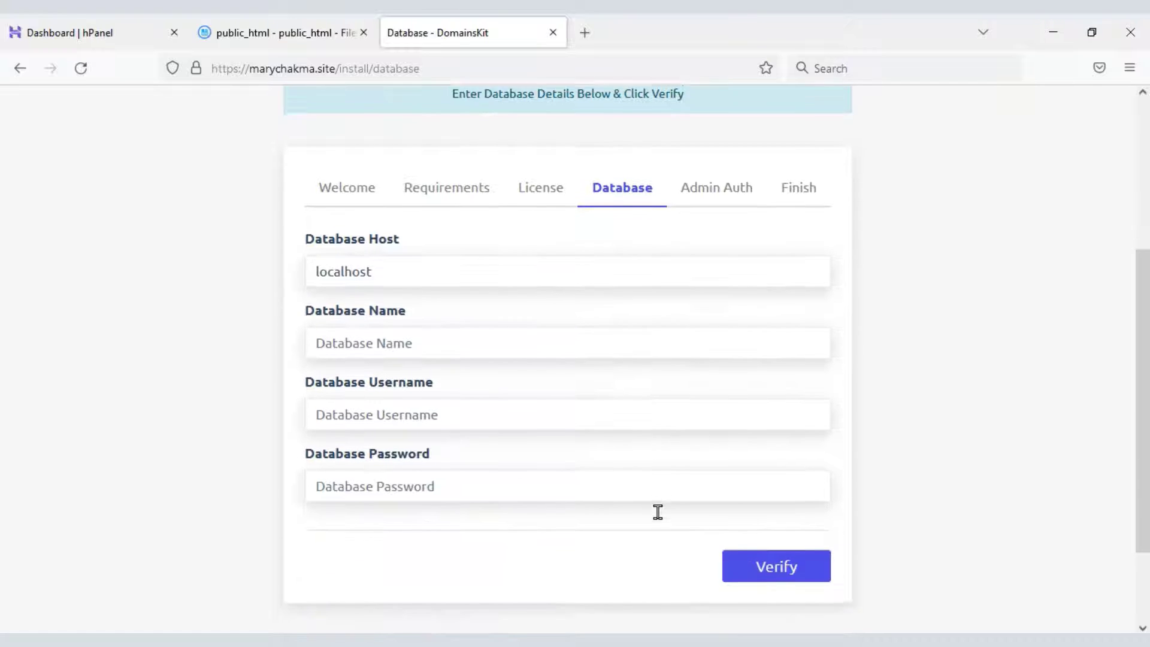
pyautogui.click(374, 530)
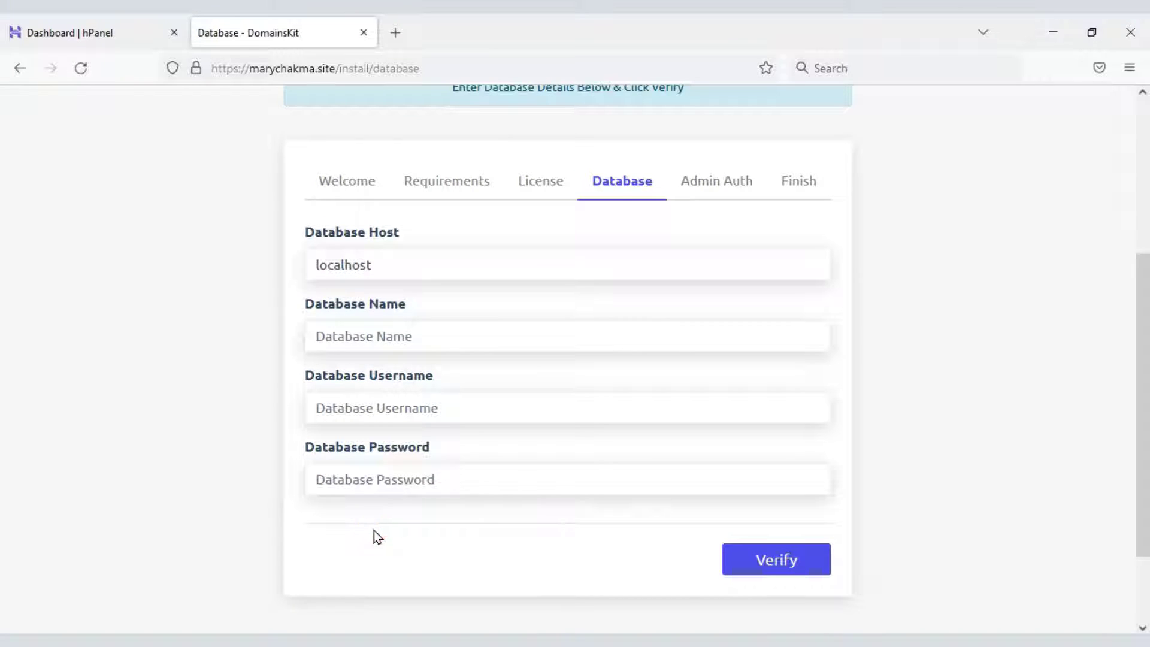
# Open the MySQL Databases page from the hPanel dashboard's Databases section
pyautogui.click(157, 24)
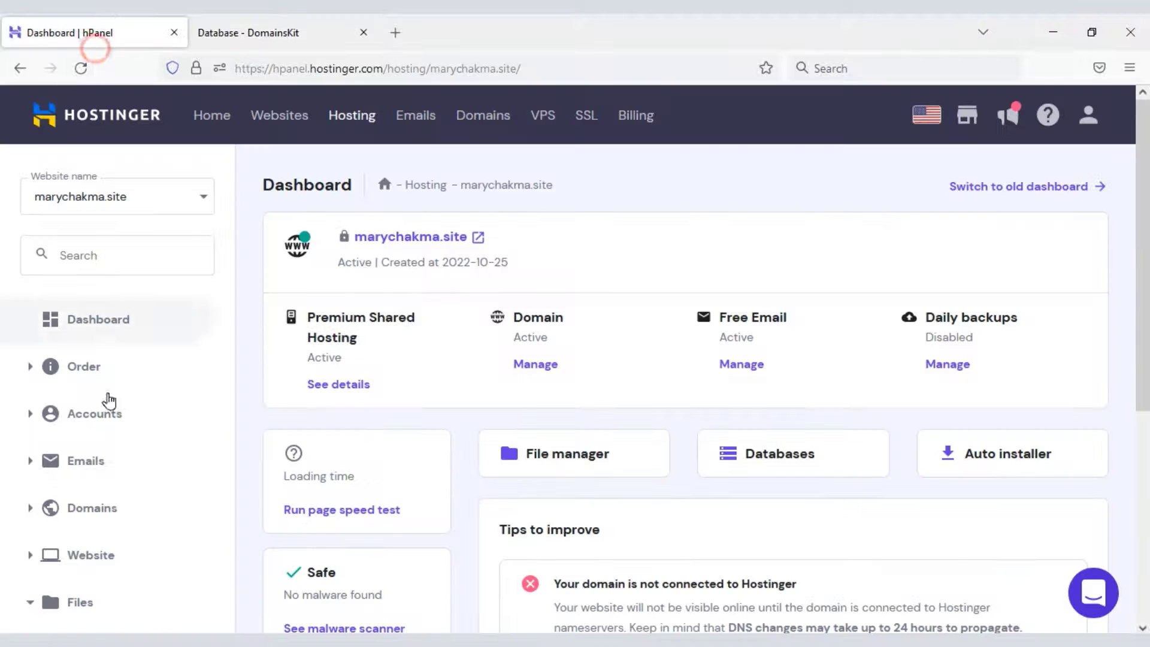
pyautogui.scroll(-4, 121, 502)
pyautogui.scroll(-2, 148, 518)
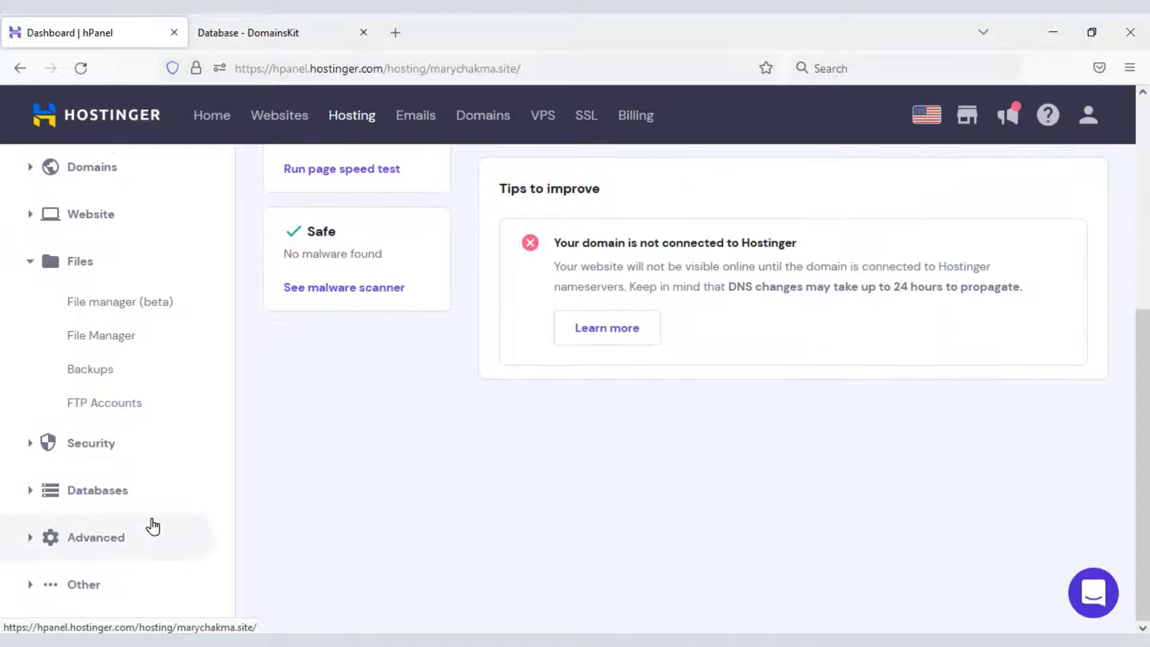
pyautogui.click(146, 497)
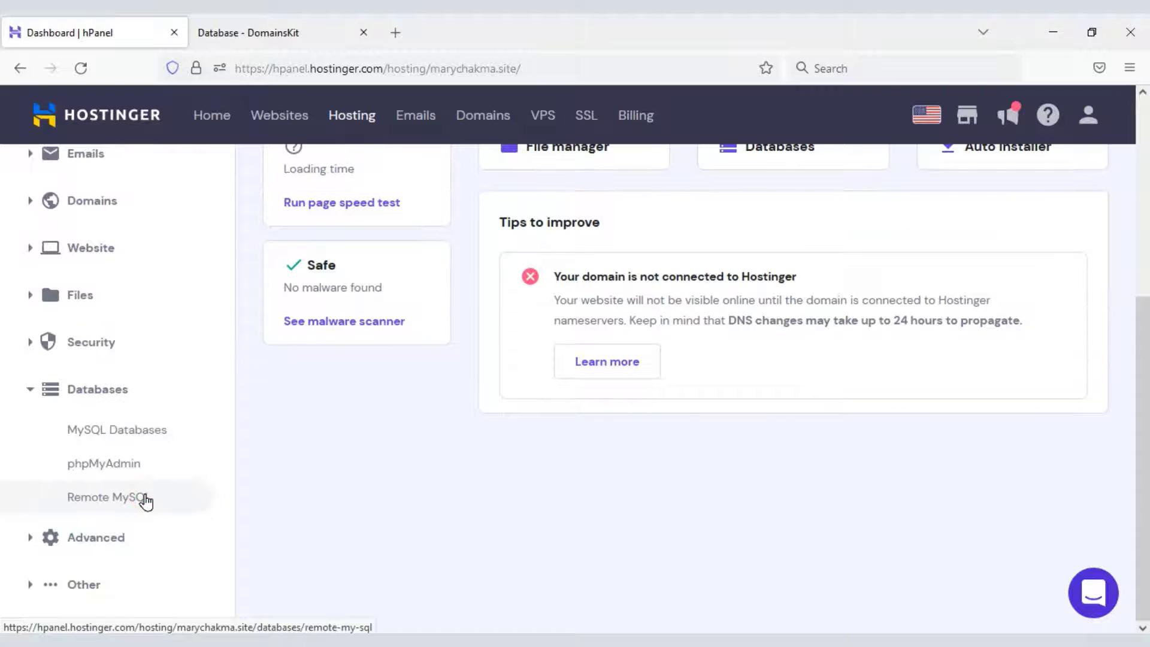
pyautogui.click(170, 439)
pyautogui.click(627, 565)
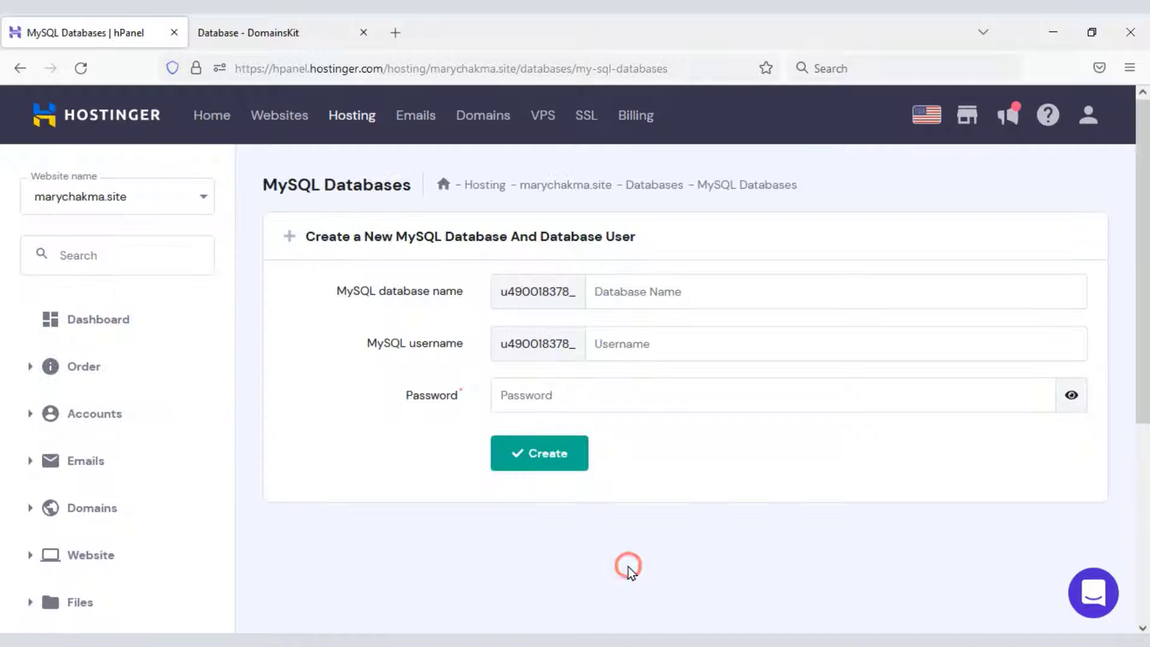
# Enter database name whois and username whoisuser in the new-database form
pyautogui.click(652, 303)
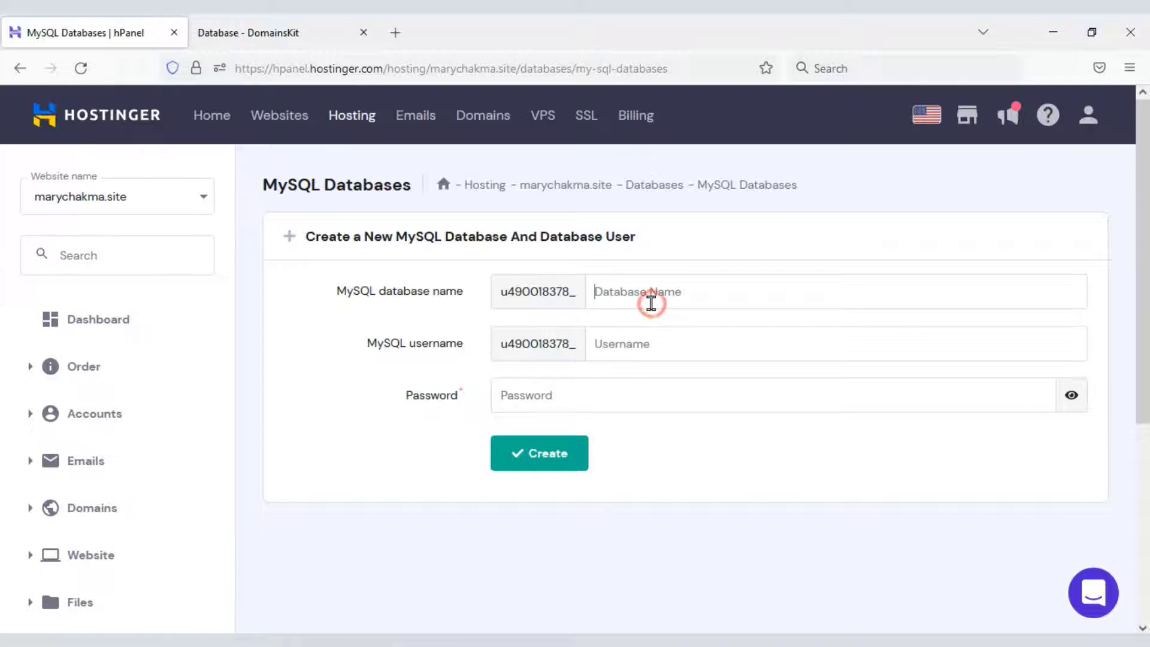
pyautogui.write('whois')
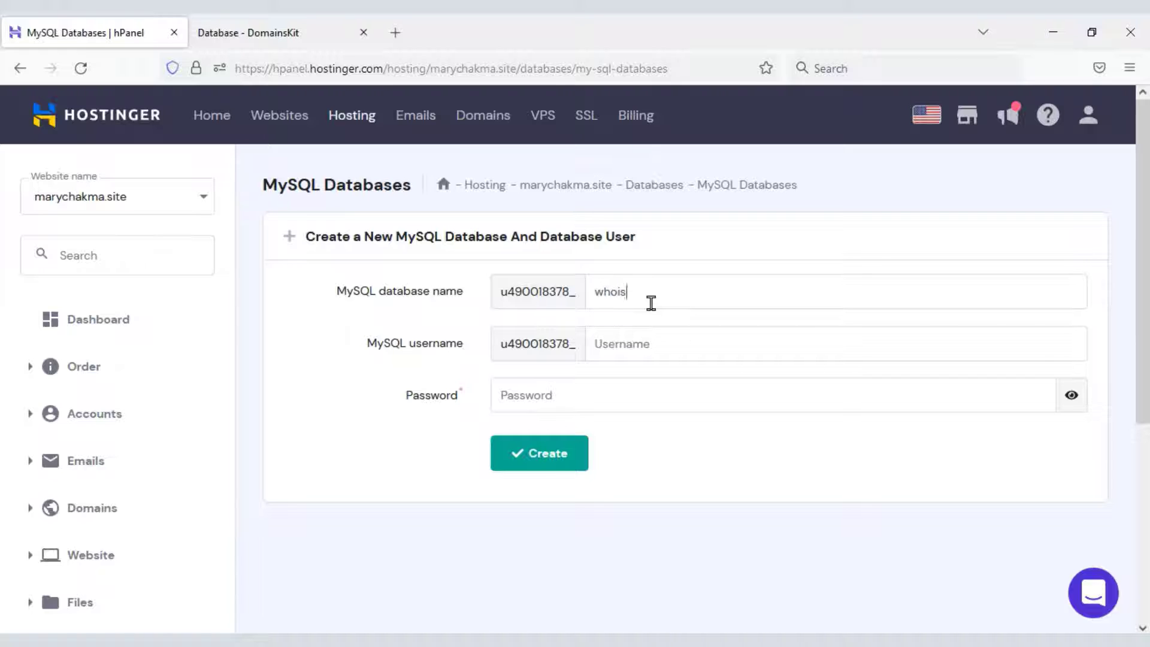
pyautogui.click(681, 335)
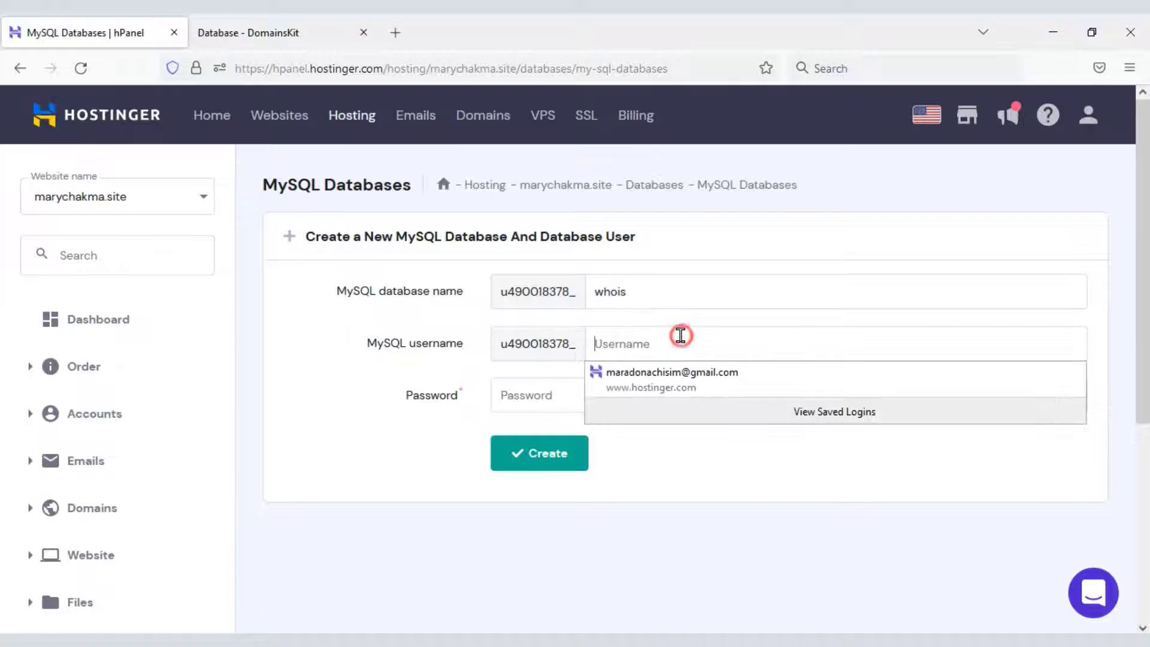
pyautogui.write('whoisuser')
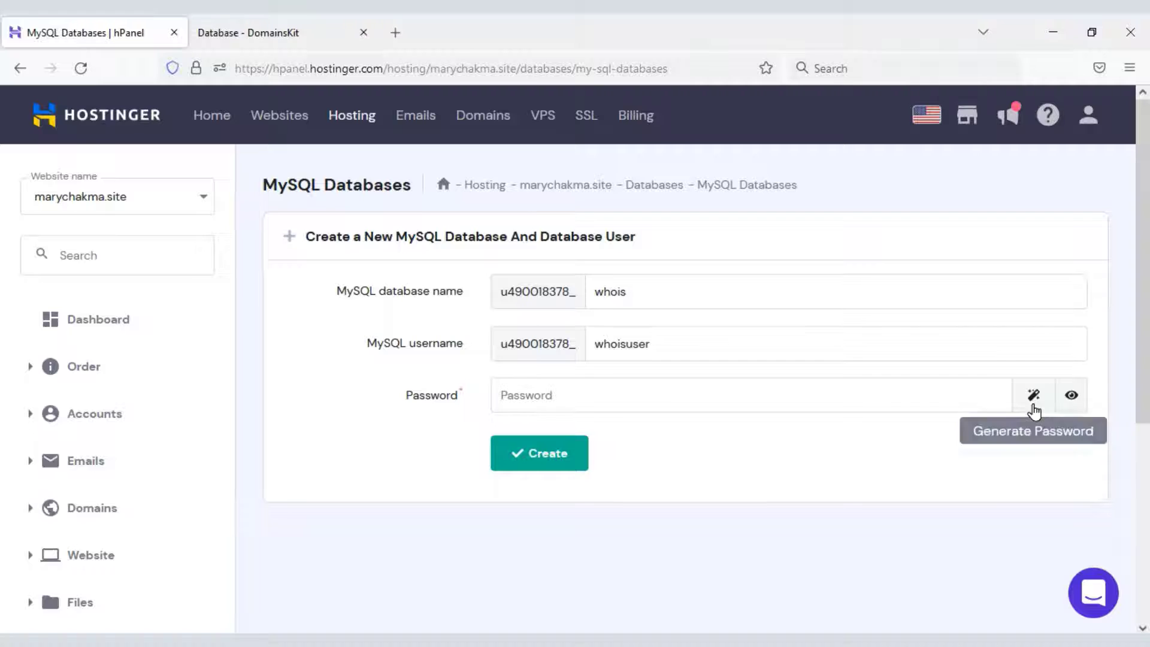
# Generate a random database password and copy it to the clipboard
pyautogui.click(1034, 396)
pyautogui.click(1033, 396)
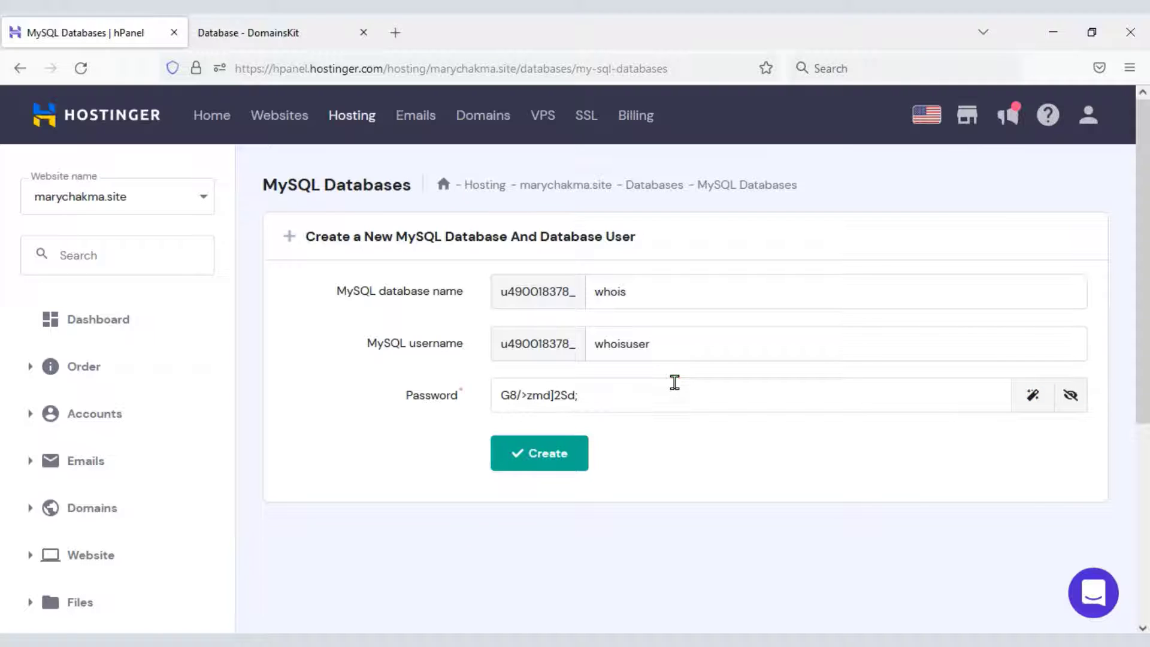
pyautogui.moveTo(579, 395); pyautogui.dragTo(496, 393)
pyautogui.rightClick(514, 395)
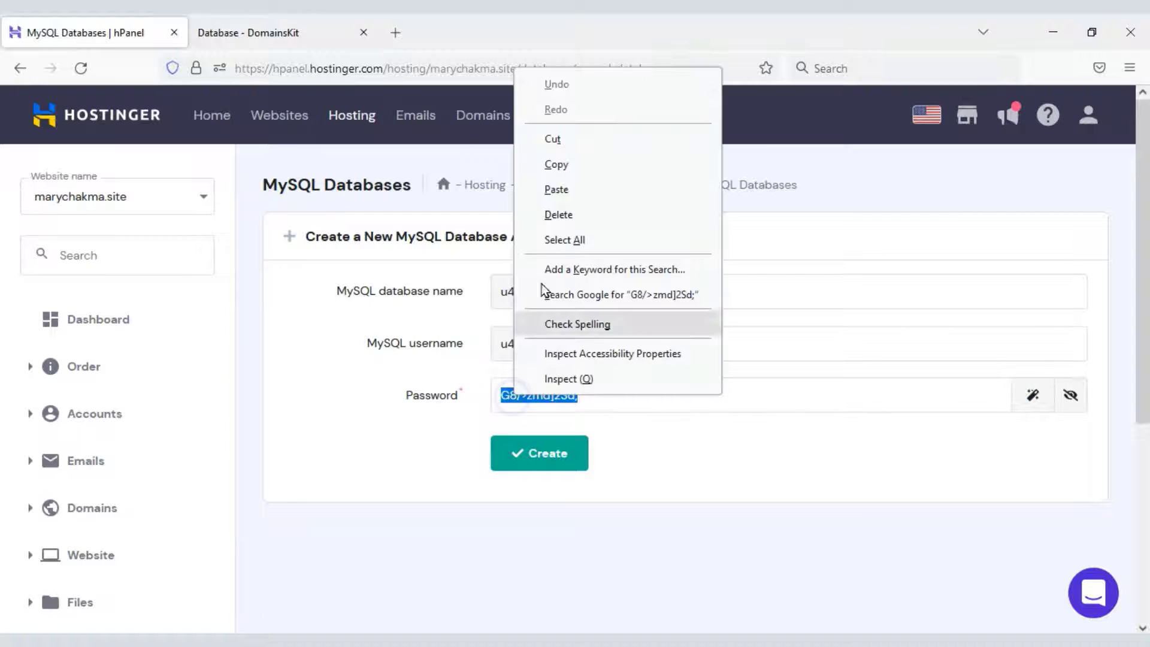
pyautogui.click(552, 164)
pyautogui.click(248, 27)
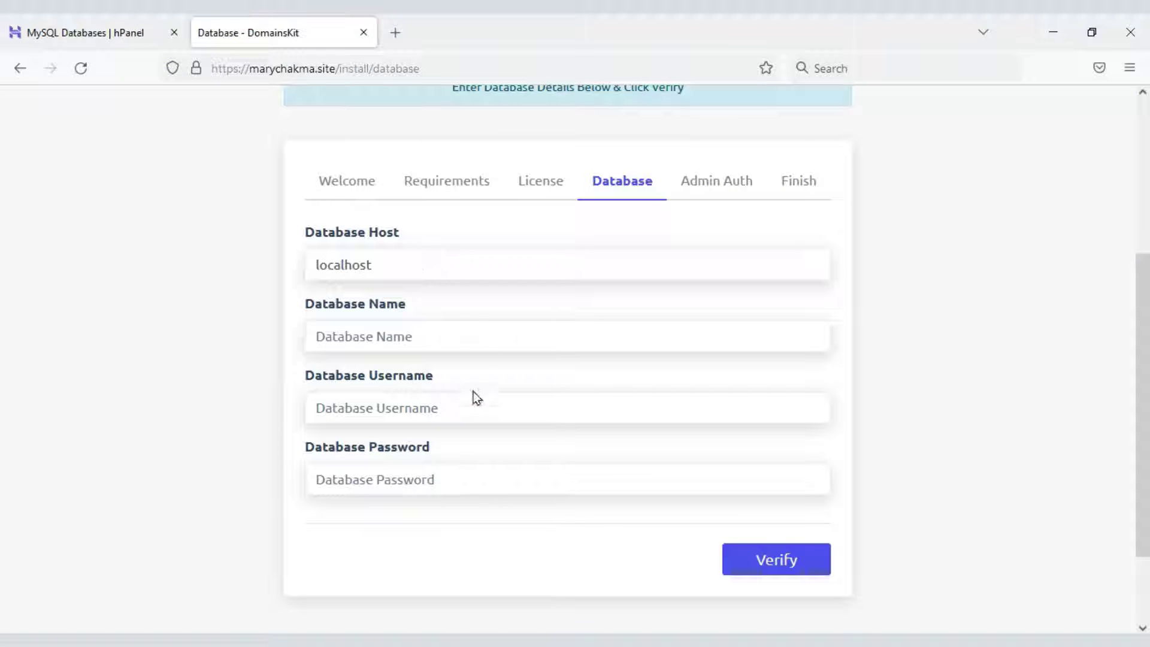
# Paste the password into the installer, then create the database and user in hPanel
pyautogui.rightClick(446, 486)
pyautogui.click(490, 359)
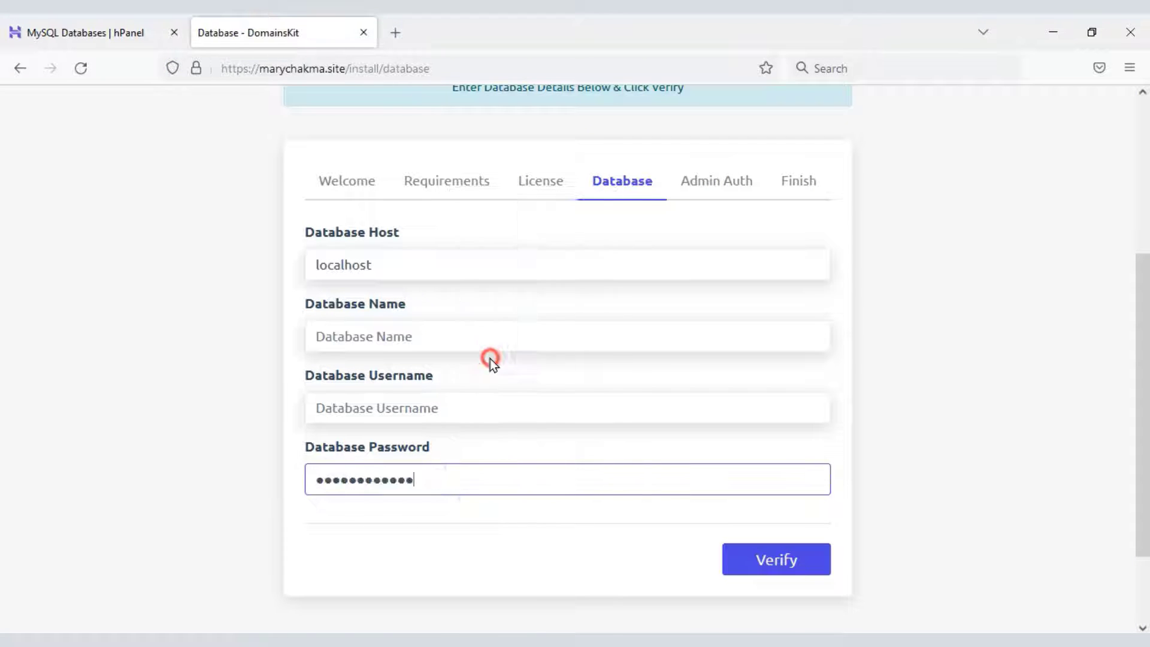
pyautogui.click(111, 42)
pyautogui.click(547, 457)
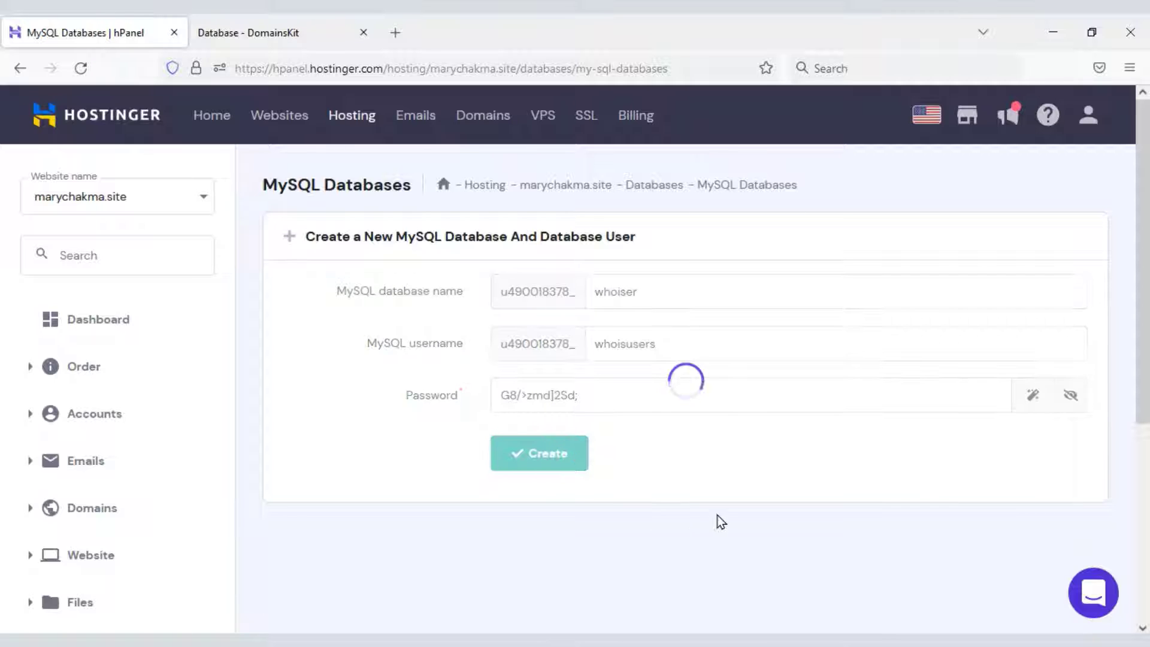
# Copy the new _domain database name from hPanel into the installer's Database Name field
pyautogui.scroll(-5, 718, 515)
pyautogui.moveTo(422, 354); pyautogui.dragTo(301, 351)
pyautogui.rightClick(310, 351)
pyautogui.click(347, 367)
pyautogui.click(335, 30)
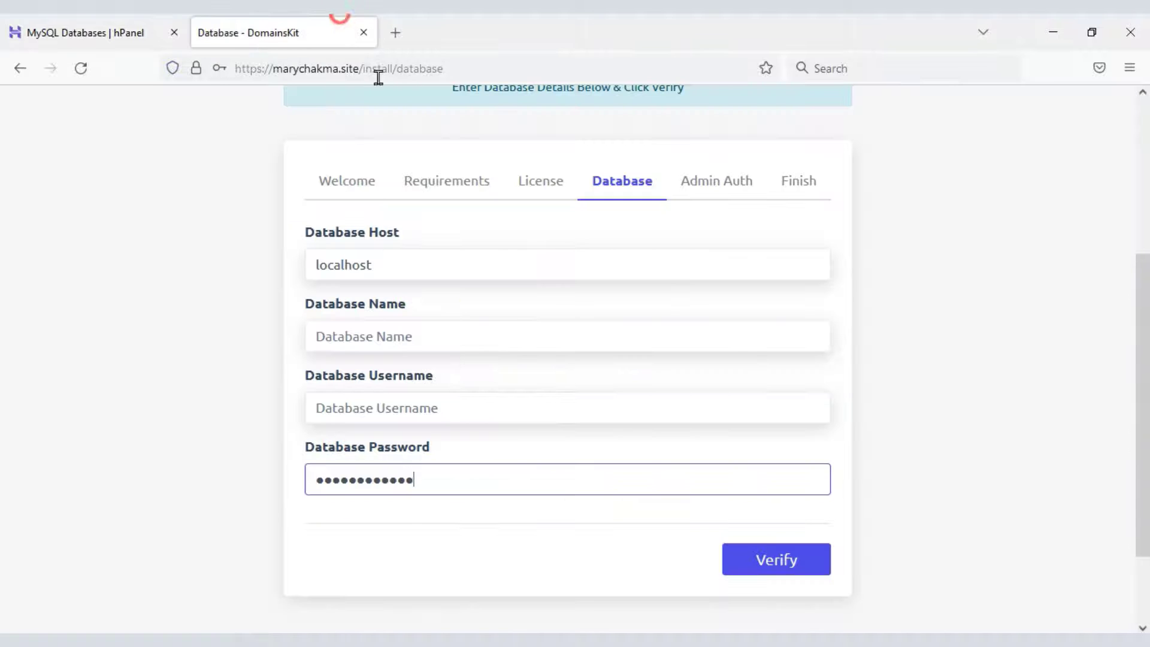
pyautogui.rightClick(441, 338)
pyautogui.click(500, 492)
# Copy the MySQL username into Database Username and verify the connection, declining to save login
pyautogui.click(83, 33)
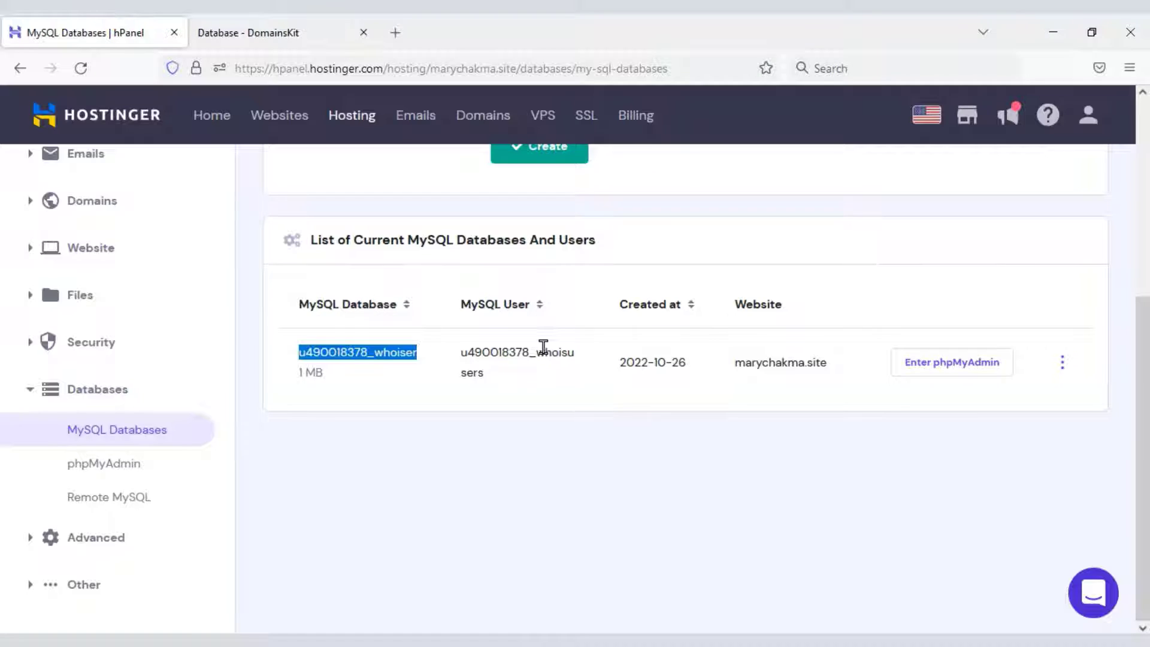
pyautogui.moveTo(520, 385); pyautogui.dragTo(457, 347)
pyautogui.rightClick(458, 347)
pyautogui.click(501, 364)
pyautogui.click(275, 32)
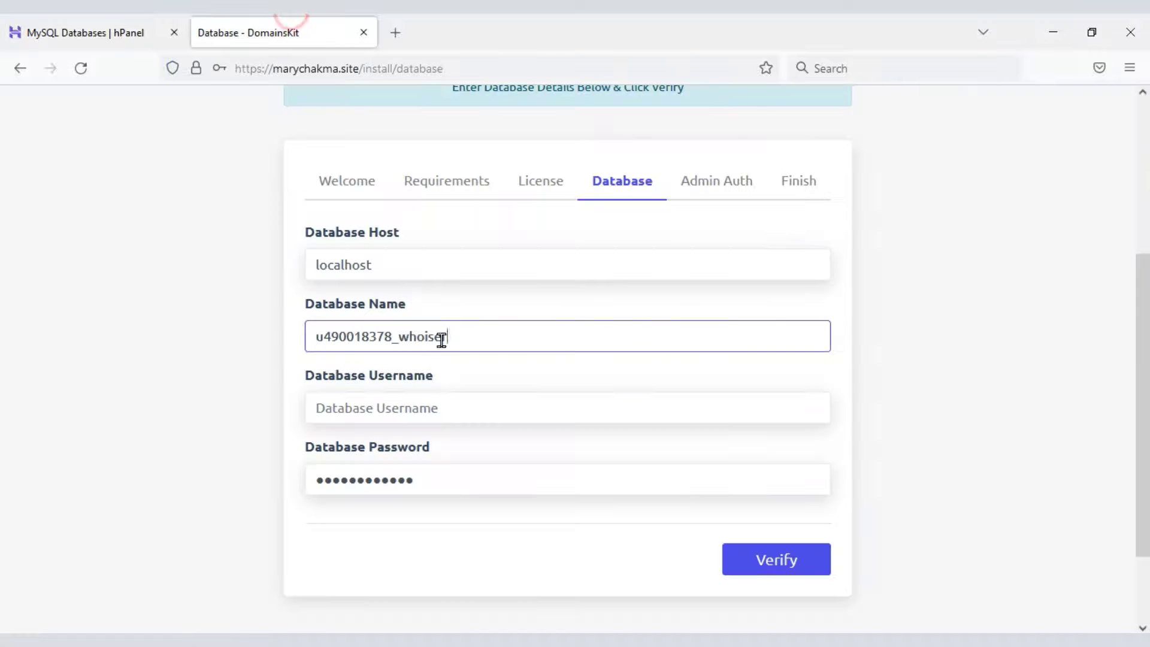
pyautogui.rightClick(442, 406)
pyautogui.click(492, 257)
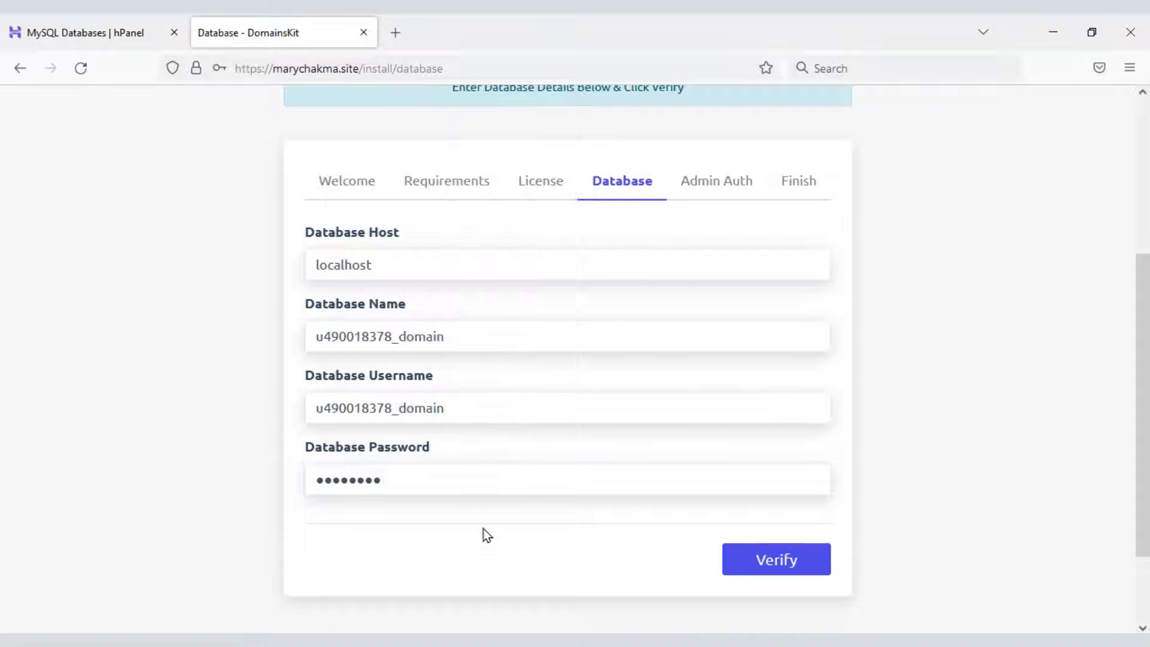
pyautogui.click(752, 572)
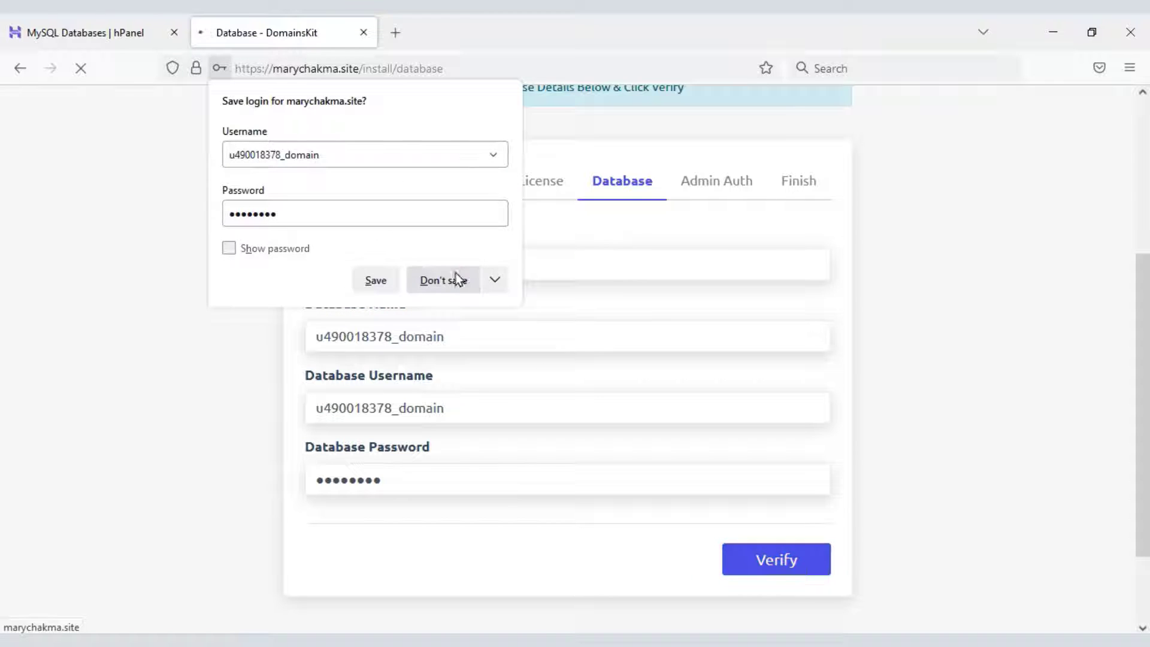
pyautogui.click(452, 272)
# Enter the admin username, e-mail, password and its confirmation, then create the admin account
pyautogui.click(431, 232)
pyautogui.write('codetai')
pyautogui.click(420, 305)
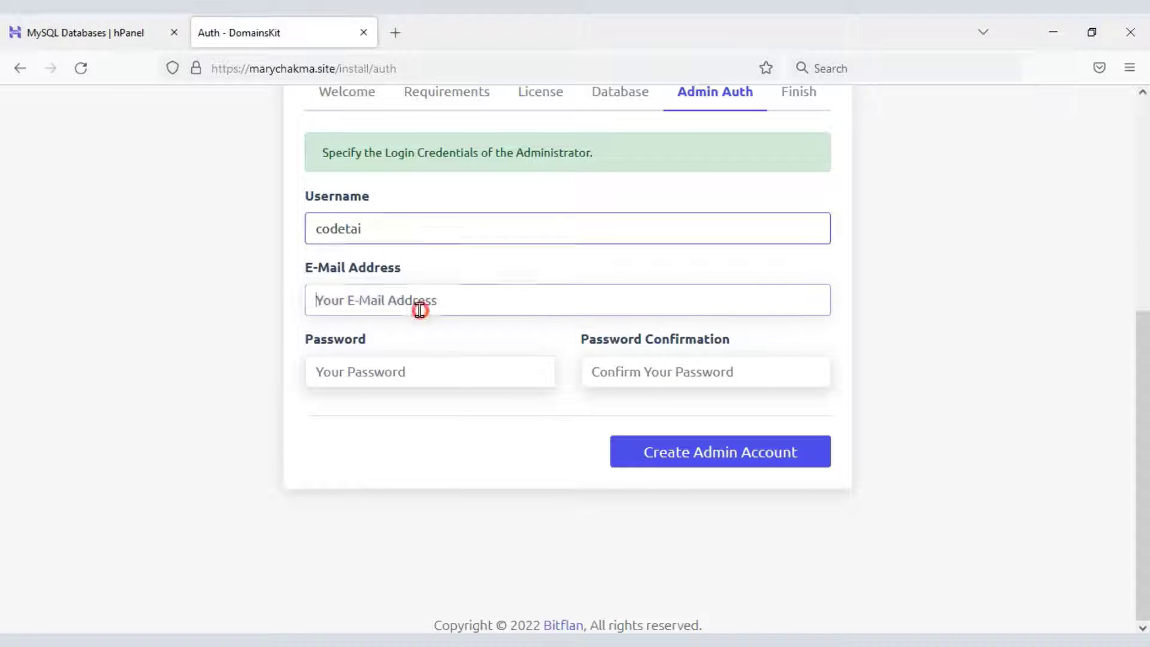
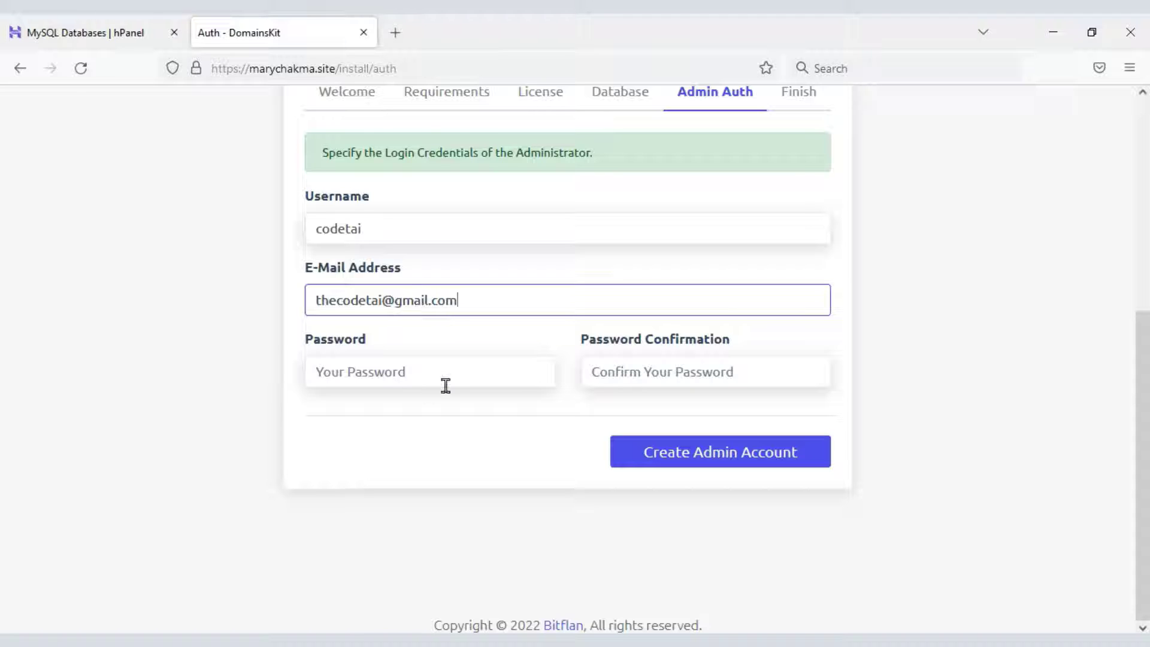
pyautogui.click(446, 386)
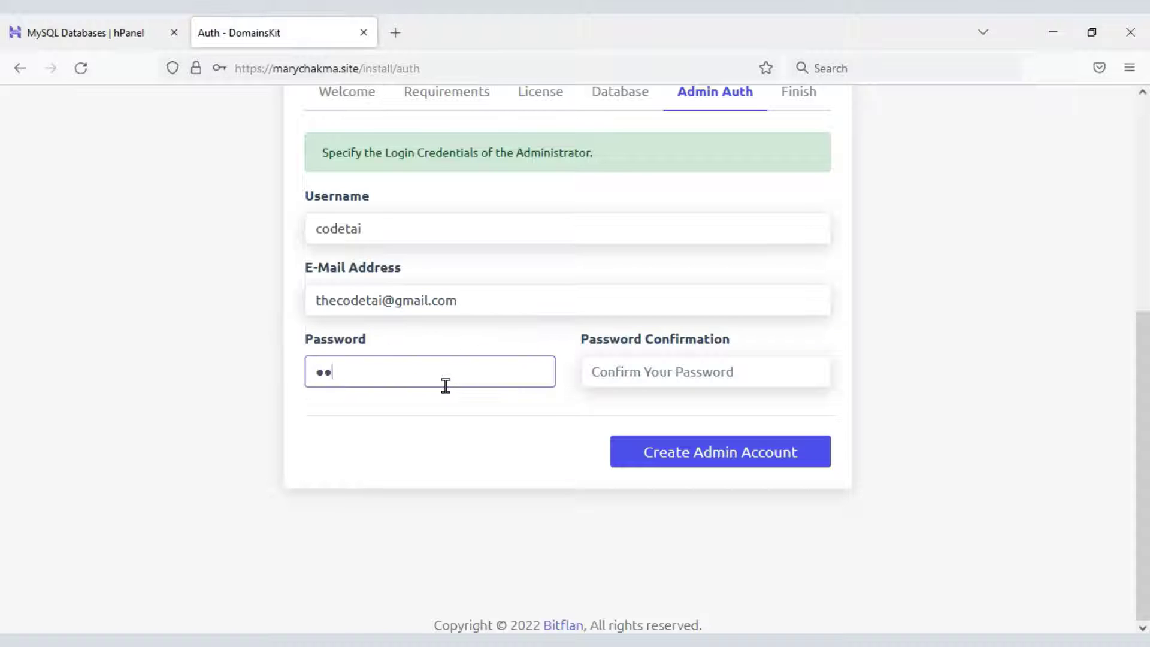
pyautogui.click(642, 385)
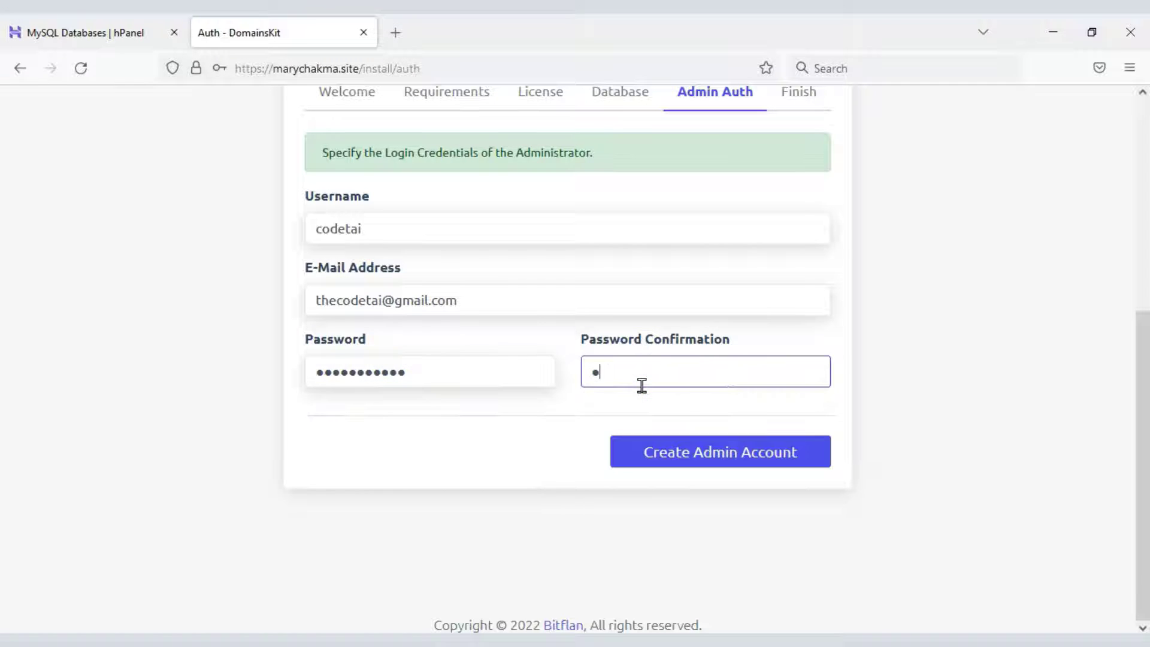
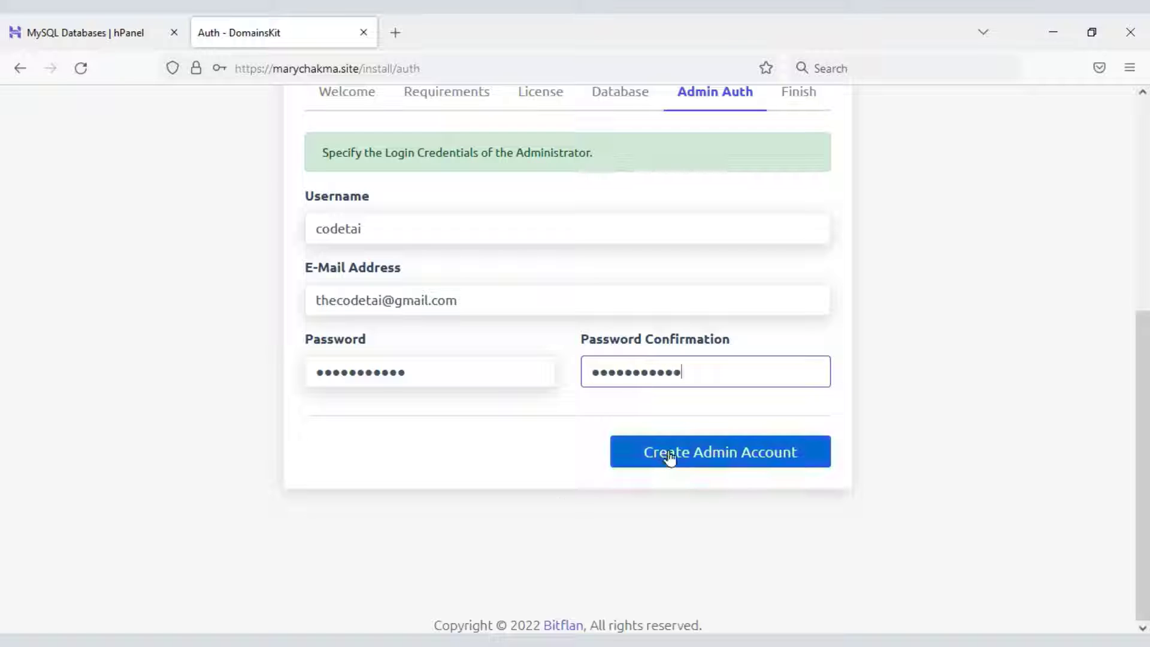
pyautogui.click(669, 457)
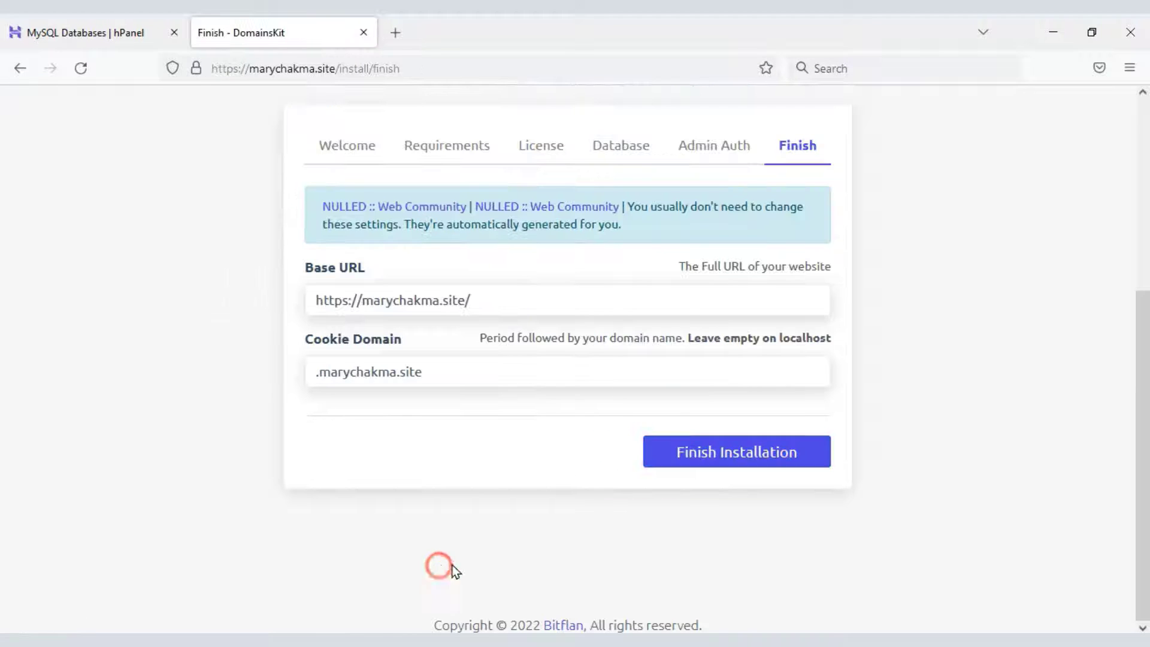
# Finish the installation, reload the home page, and go to the /admin login page
pyautogui.click(699, 456)
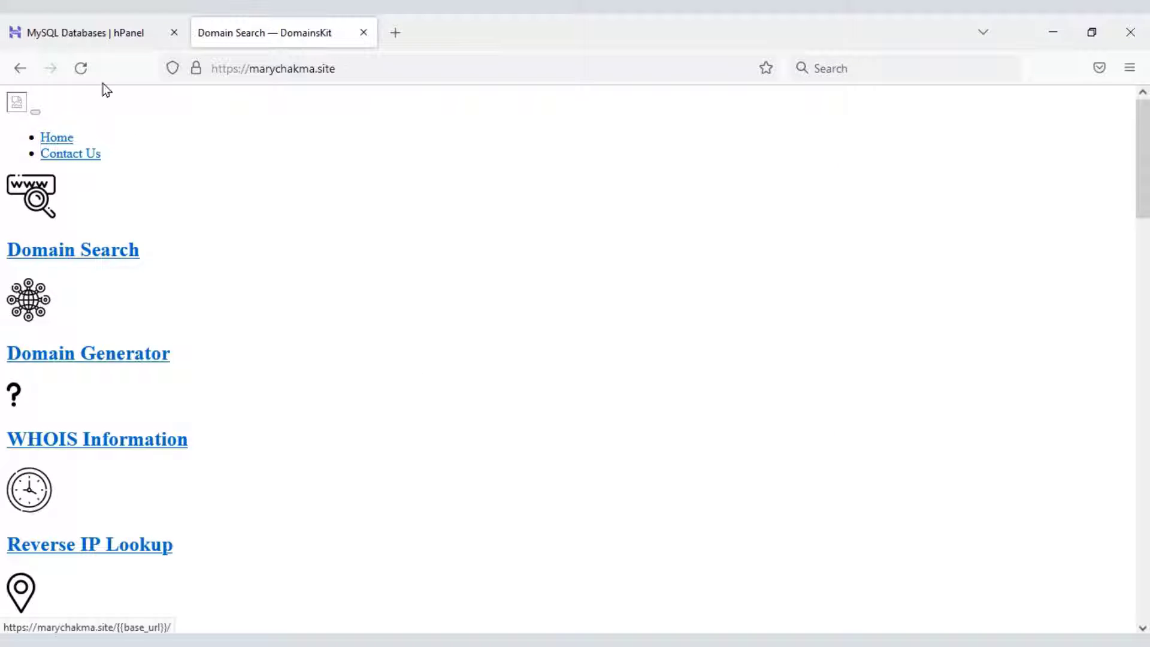
pyautogui.click(80, 69)
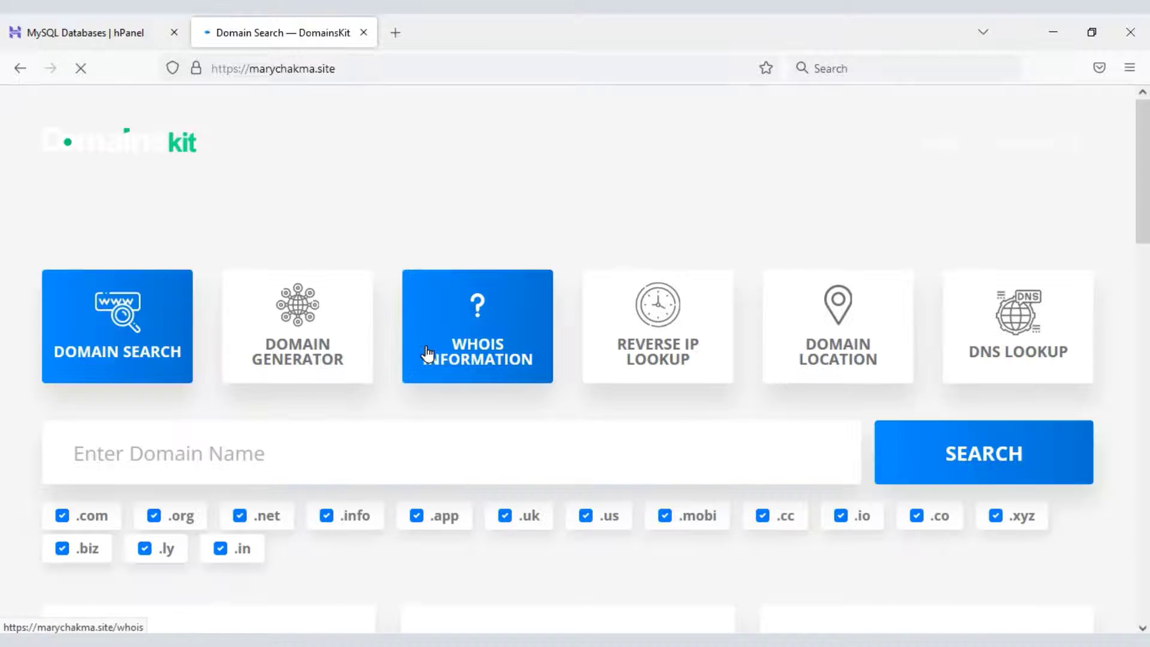
pyautogui.click(501, 68)
pyautogui.write('/ad')
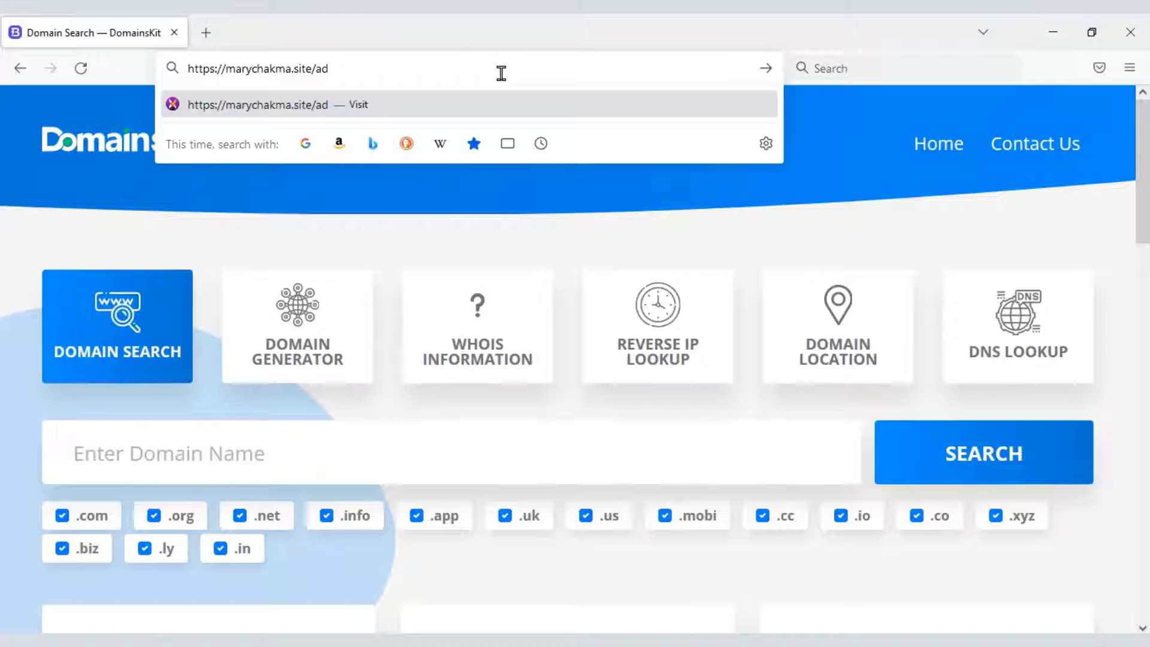
pyautogui.write('min')
pyautogui.press('Return')
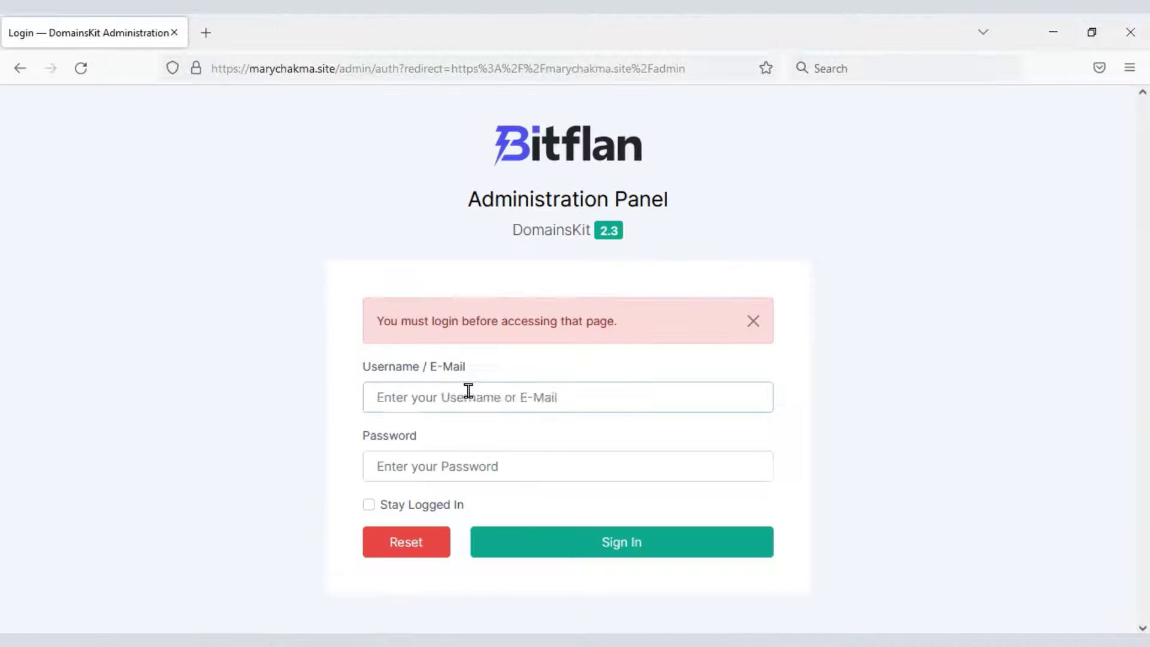
# Sign in to the admin panel with the admin credentials and dismiss the save-login prompt
pyautogui.click(468, 391)
pyautogui.write('codetai')
pyautogui.click(443, 465)
pyautogui.write('c')
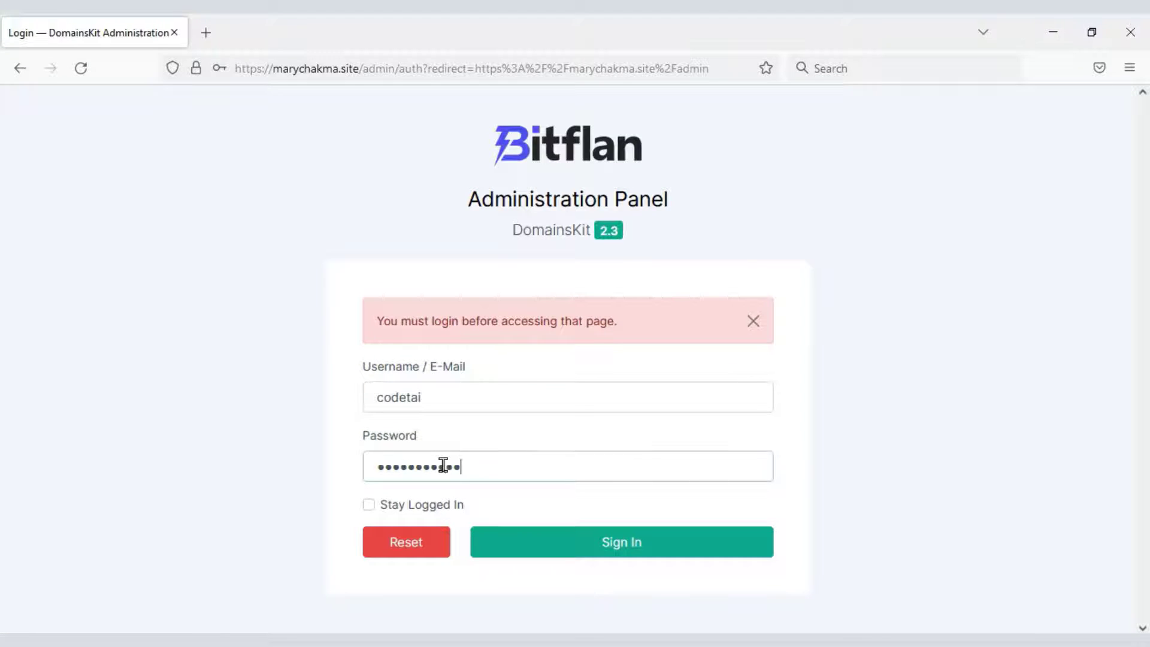
pyautogui.press('Return')
pyautogui.click(441, 282)
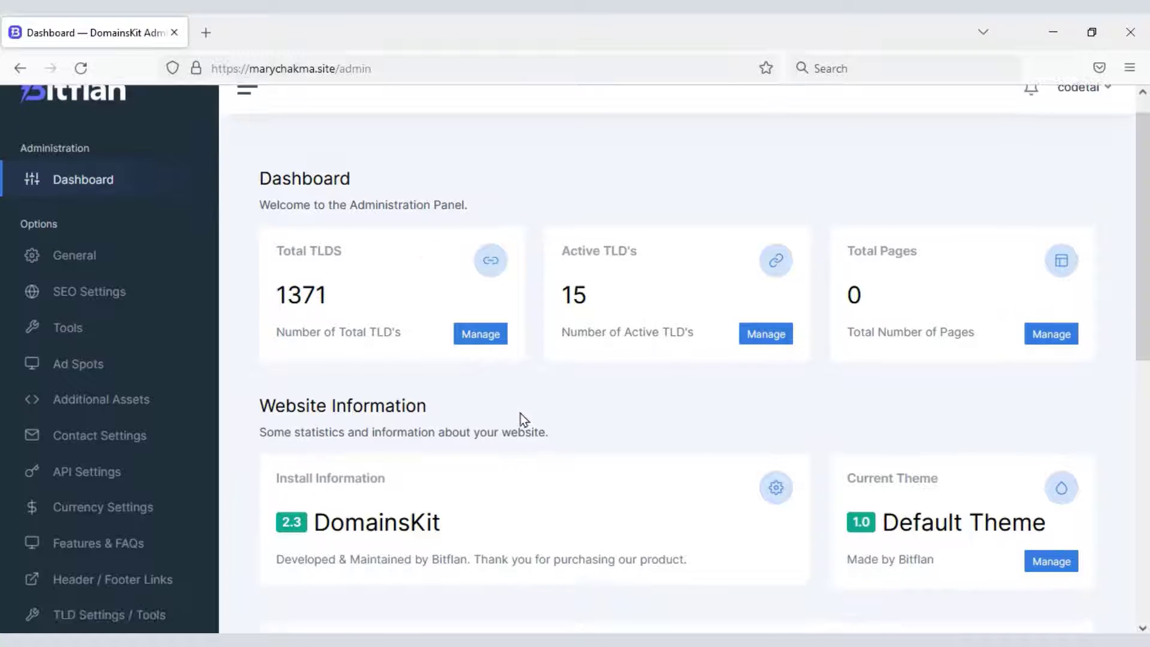
pyautogui.scroll(-8, 566, 498)
pyautogui.scroll(4, 571, 524)
pyautogui.scroll(5, 571, 524)
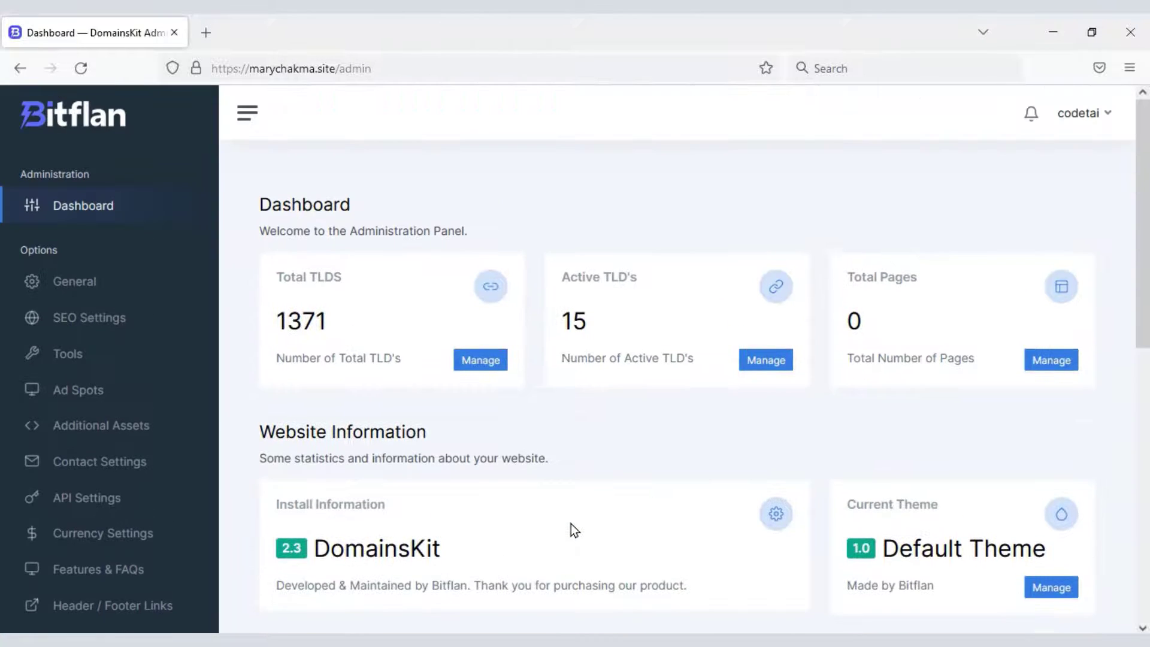
# Upload new logo and favicon image files in General Settings
pyautogui.click(78, 291)
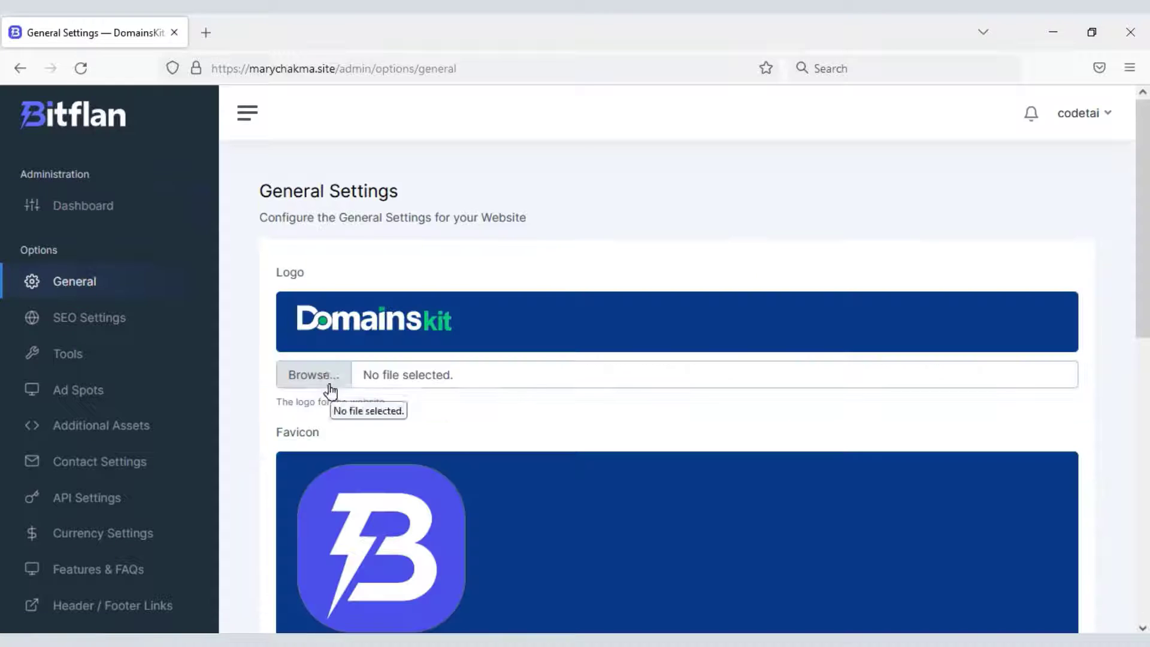
pyautogui.click(323, 379)
pyautogui.doubleClick(307, 204)
pyautogui.scroll(-4, 441, 428)
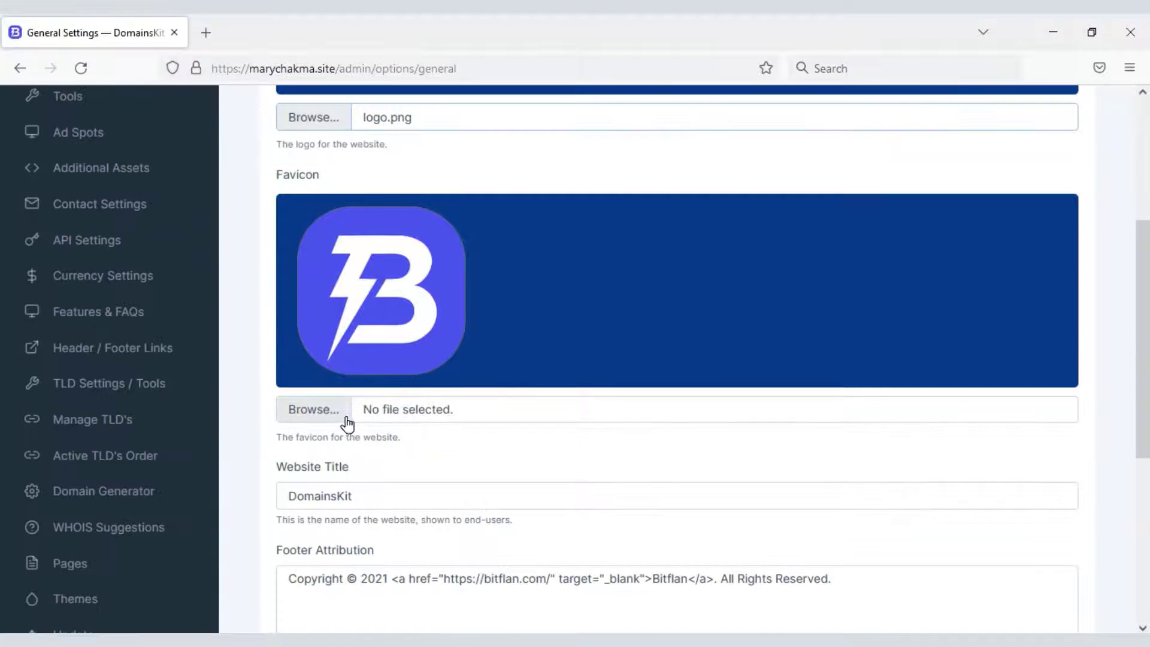
pyautogui.click(312, 408)
pyautogui.doubleClick(233, 163)
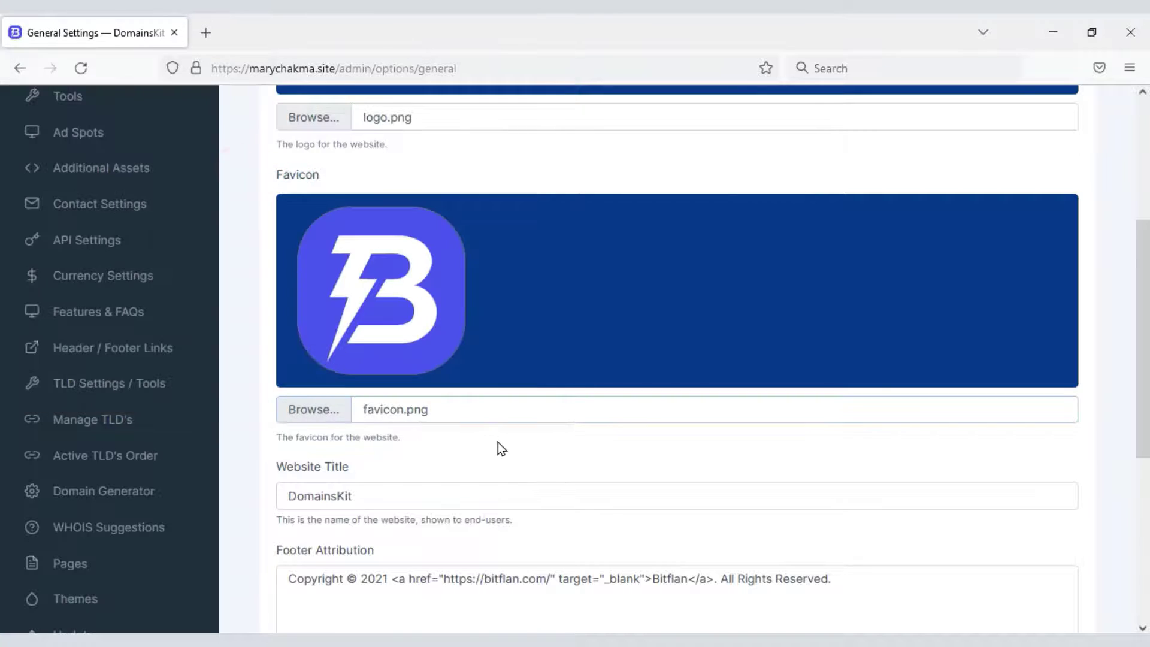
pyautogui.scroll(-4, 497, 446)
# Change the website title to Codetai and replace Bitflan with Codetai in the footer attribution
pyautogui.moveTo(368, 243); pyautogui.dragTo(267, 239)
pyautogui.press('BackSpace')
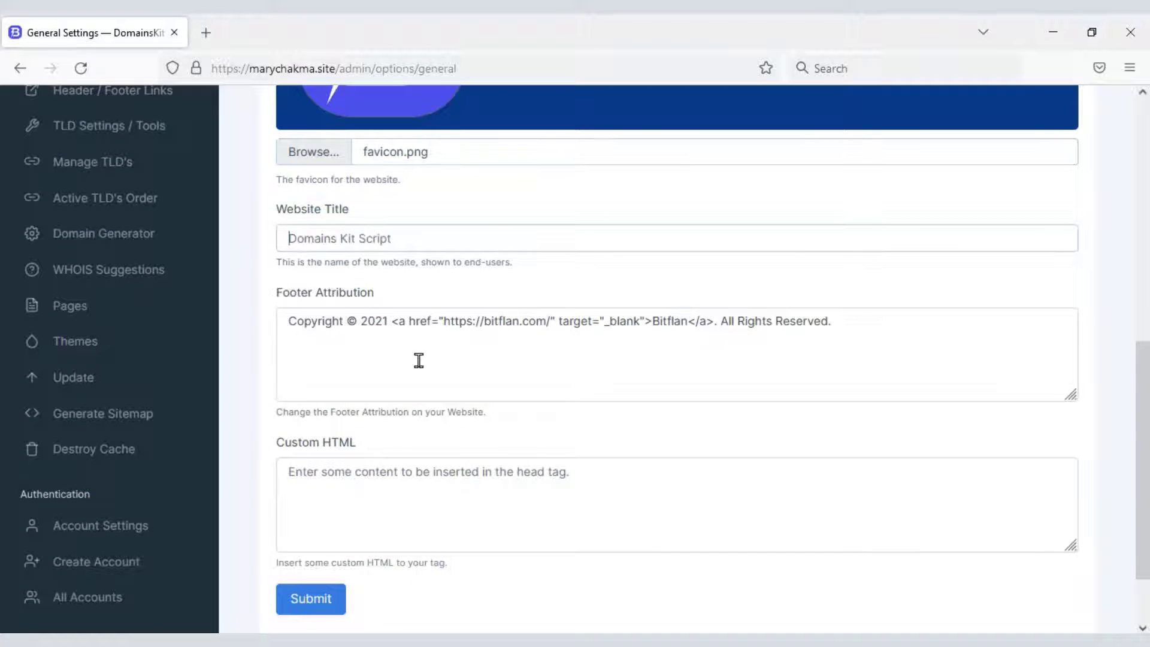
pyautogui.write('Codetai')
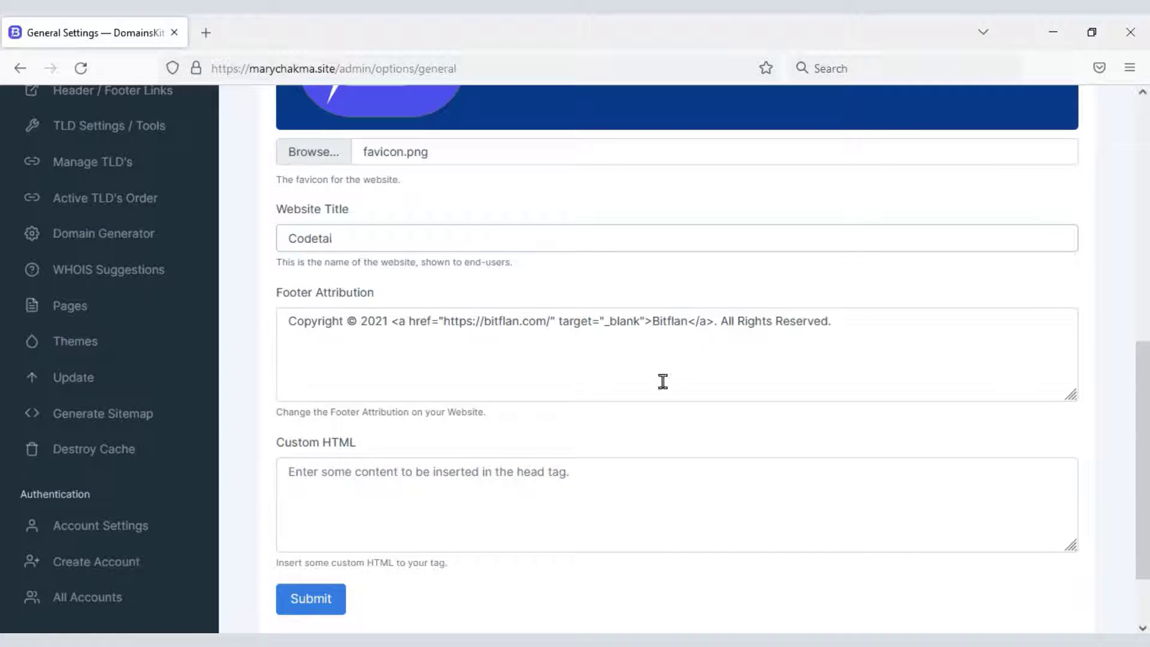
pyautogui.doubleClick(669, 321)
pyautogui.press('BackSpace')
pyautogui.write('Codeta')
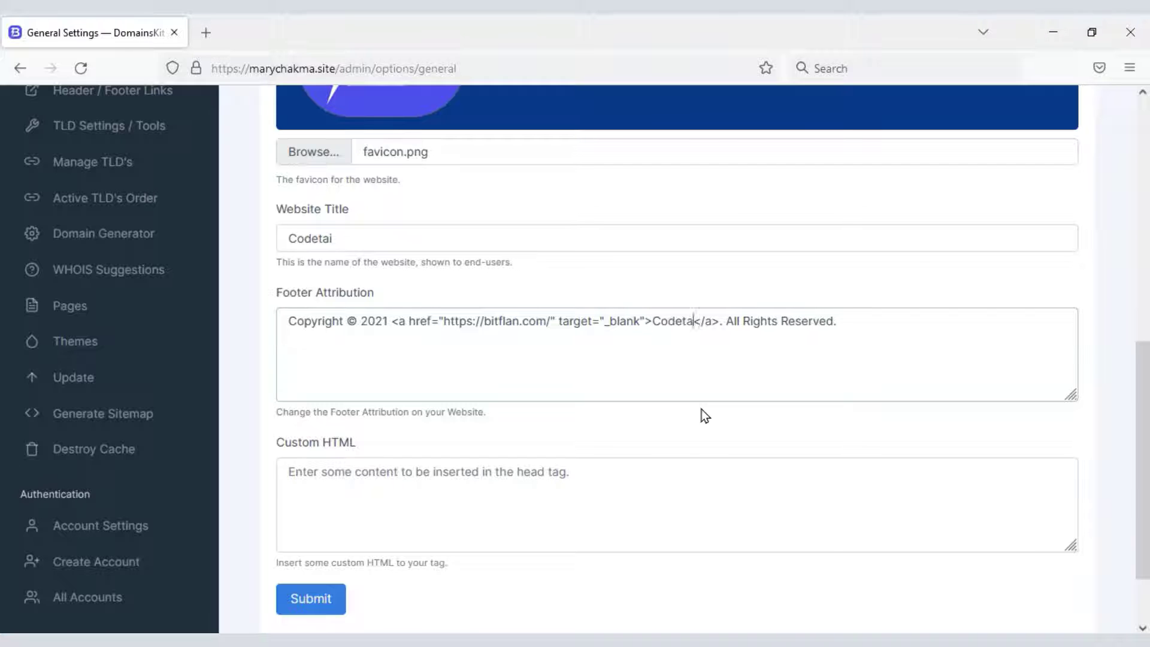
pyautogui.write('i')
# Point the footer link to the site's own URL, change 2021 to 2022, and save
pyautogui.moveTo(336, 69); pyautogui.dragTo(184, 71)
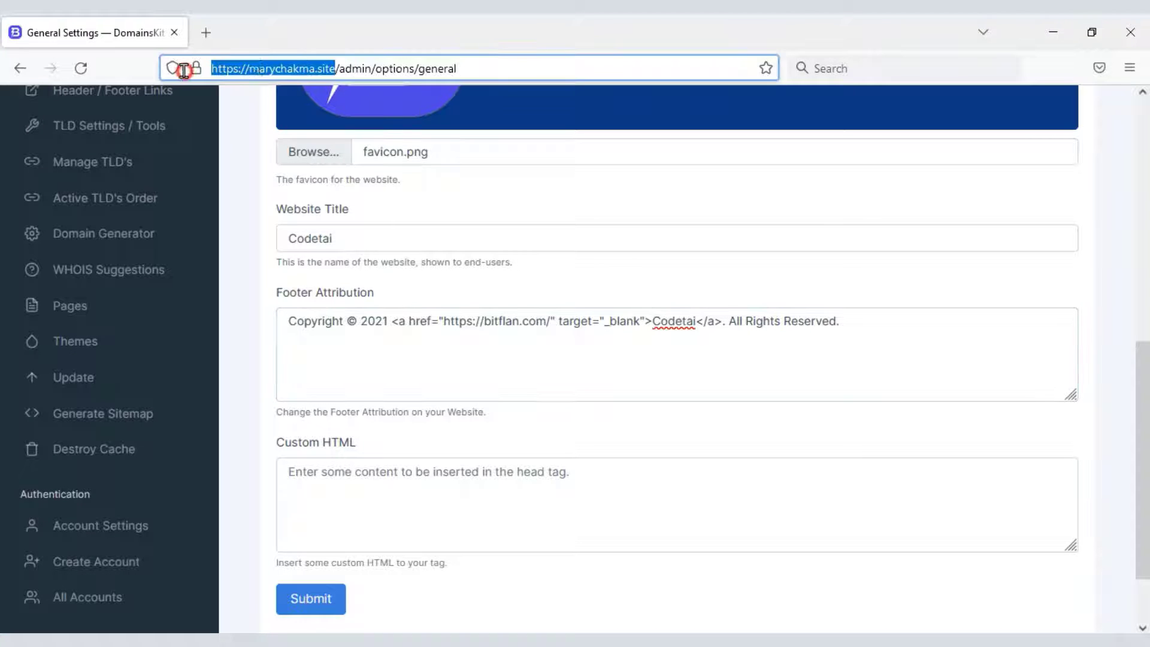
pyautogui.rightClick(268, 71)
pyautogui.click(326, 174)
pyautogui.moveTo(550, 325); pyautogui.dragTo(448, 326)
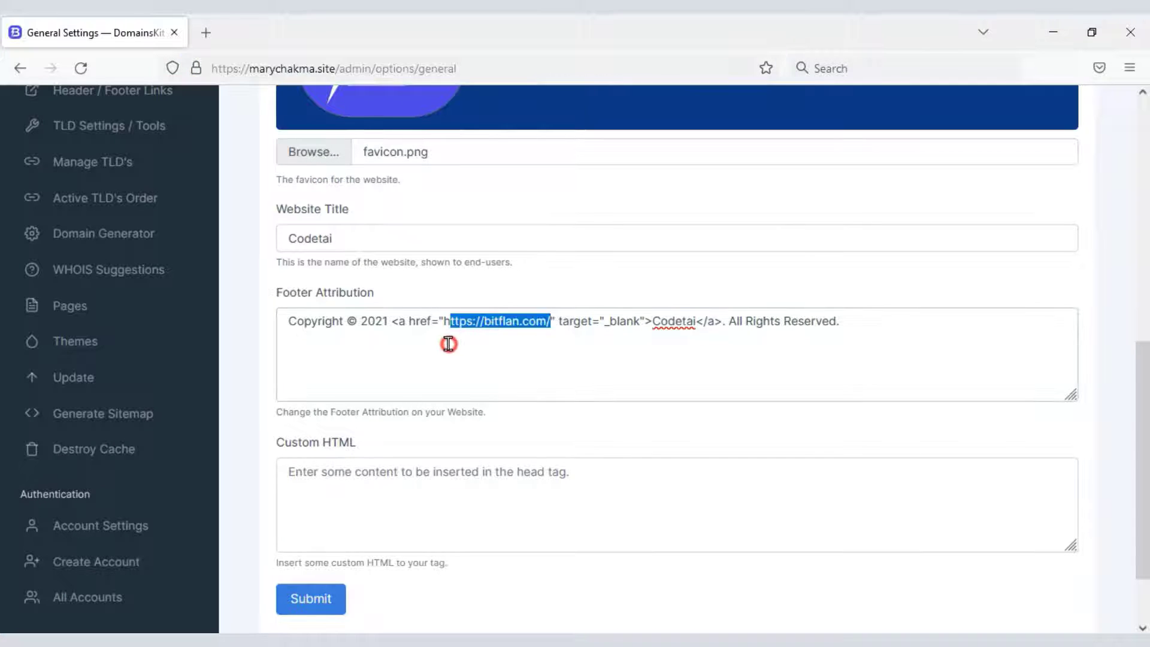
pyautogui.rightClick(462, 329)
pyautogui.click(524, 450)
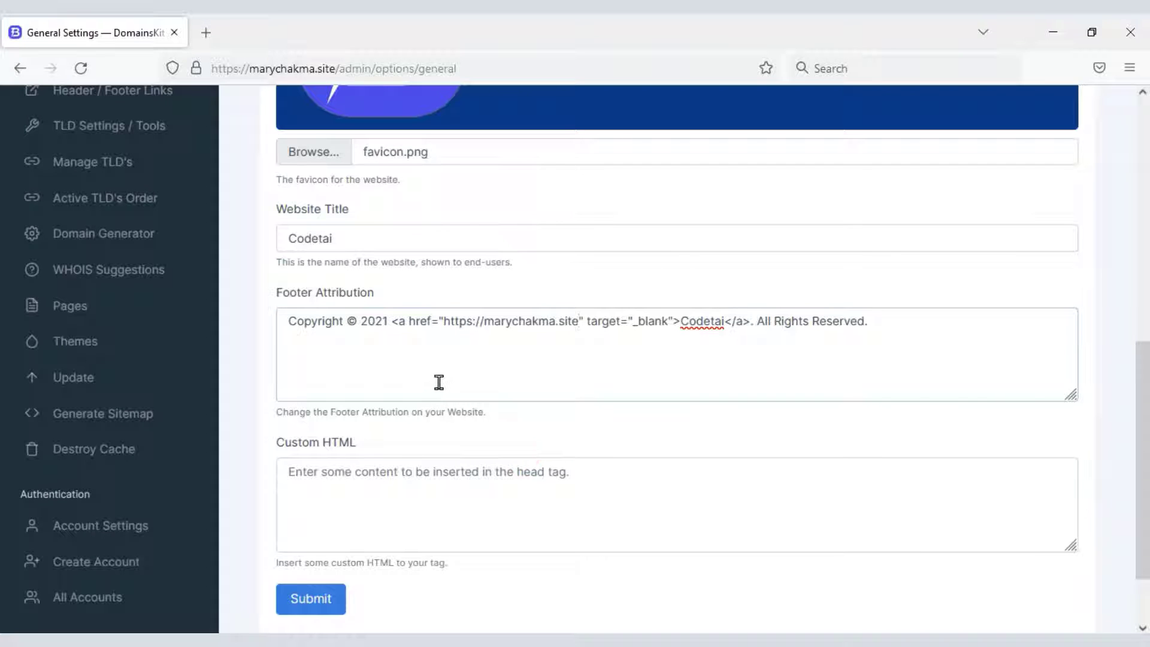
pyautogui.write('/')
pyautogui.click(389, 322)
pyautogui.press('BackSpace')
pyautogui.write('2')
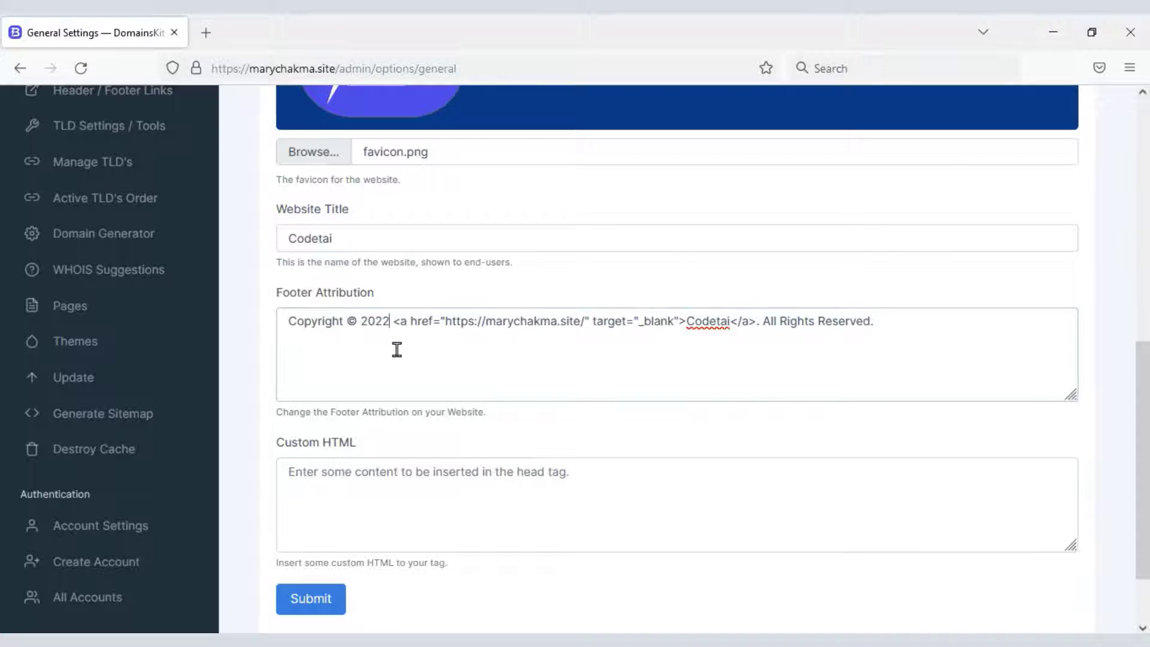
pyautogui.scroll(-2, 469, 466)
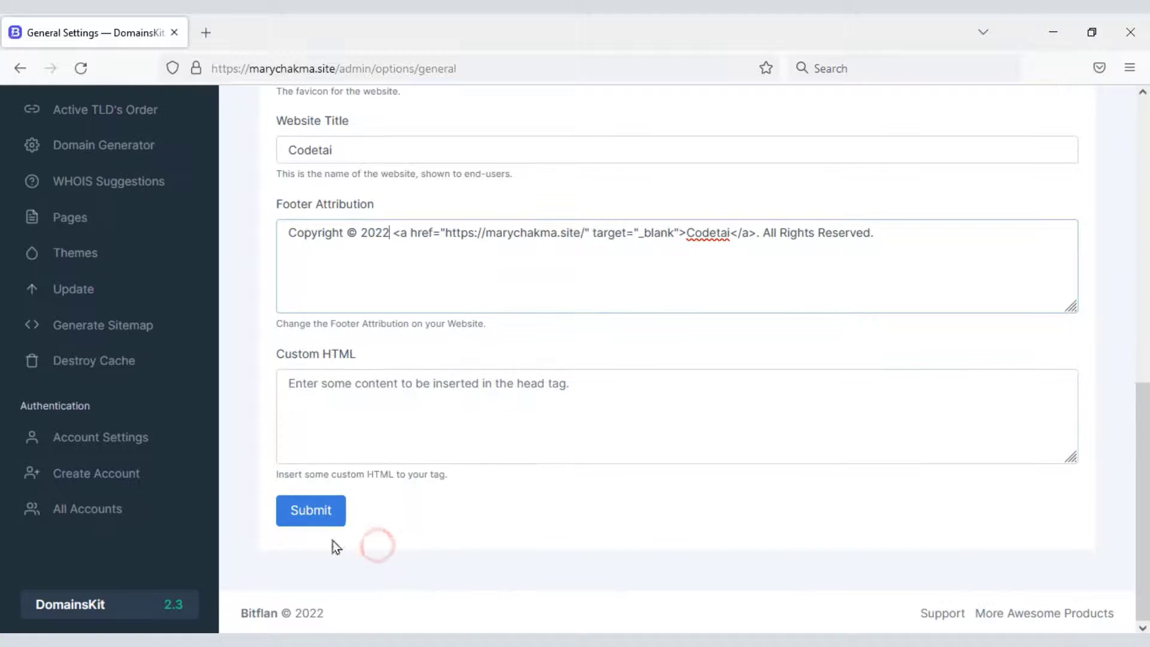
pyautogui.click(304, 508)
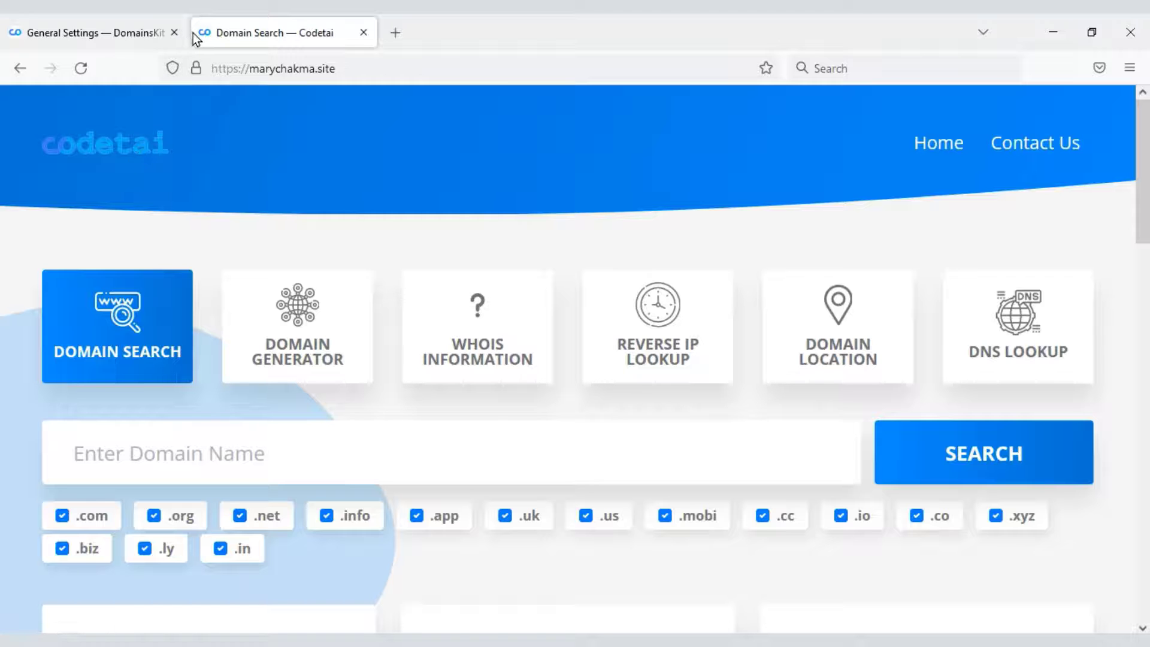
# Set logo.png as the SEO image, save SEO Settings, then open Tool Settings
pyautogui.click(76, 21)
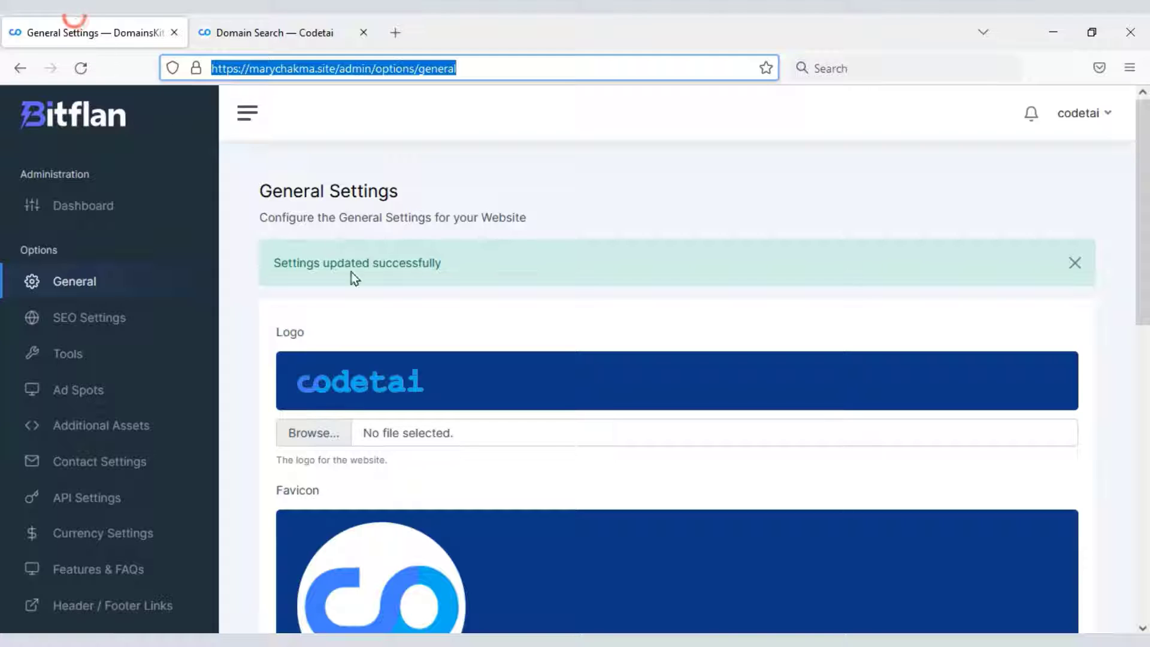
pyautogui.click(114, 337)
pyautogui.scroll(-5, 469, 449)
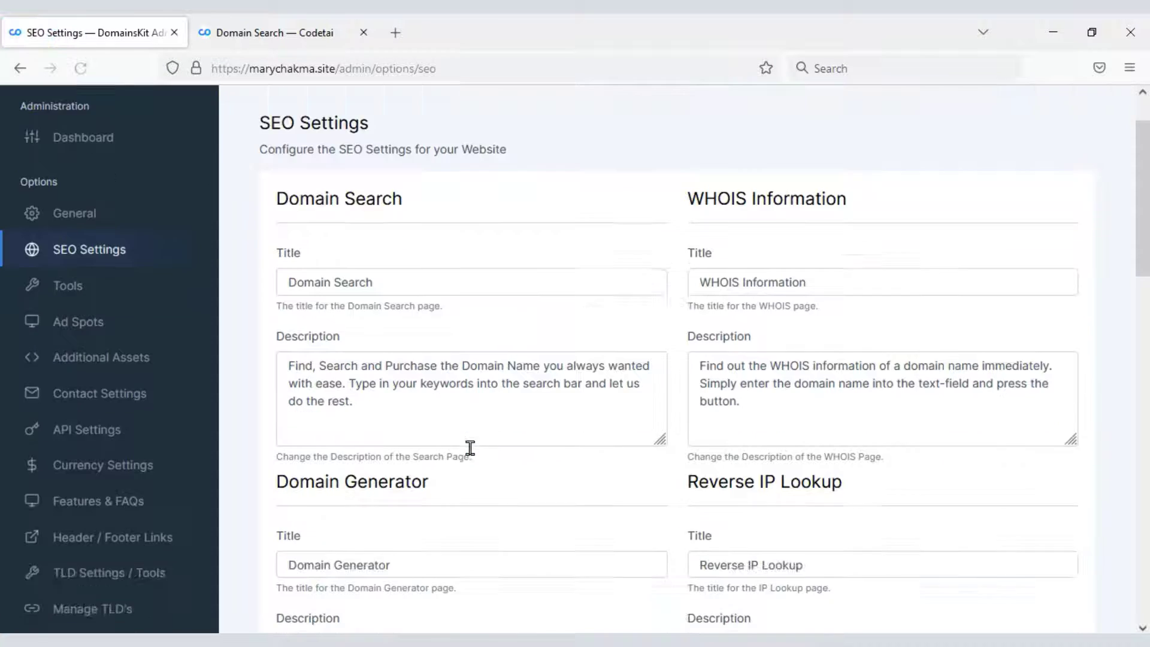
pyautogui.scroll(-8, 761, 482)
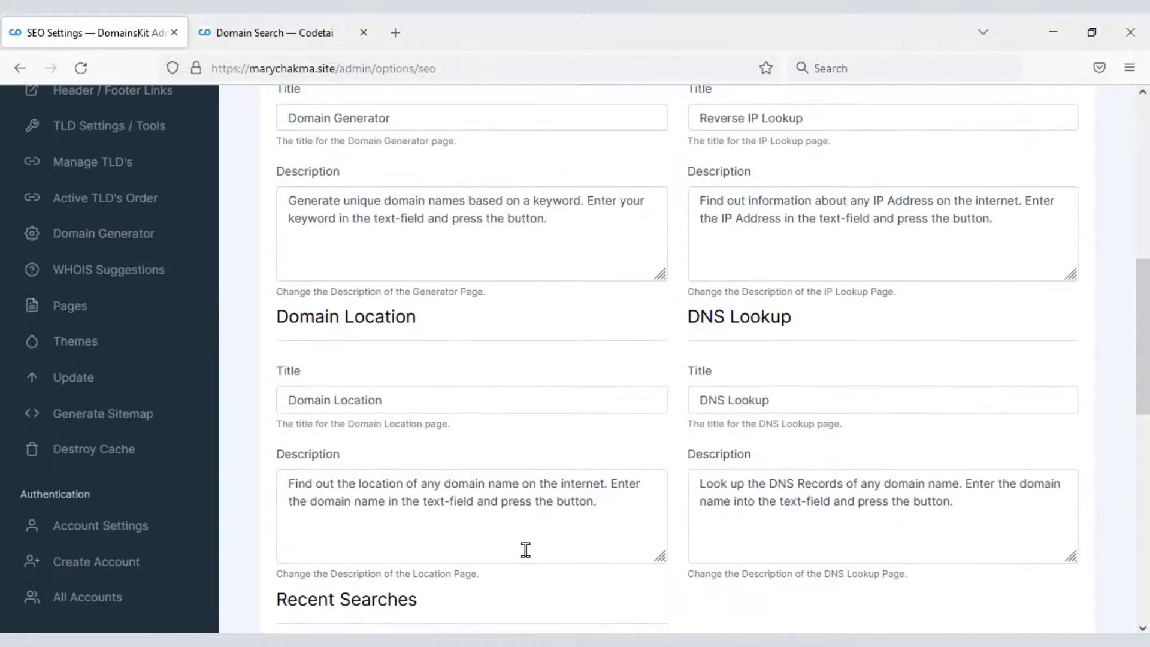
pyautogui.scroll(-6, 561, 564)
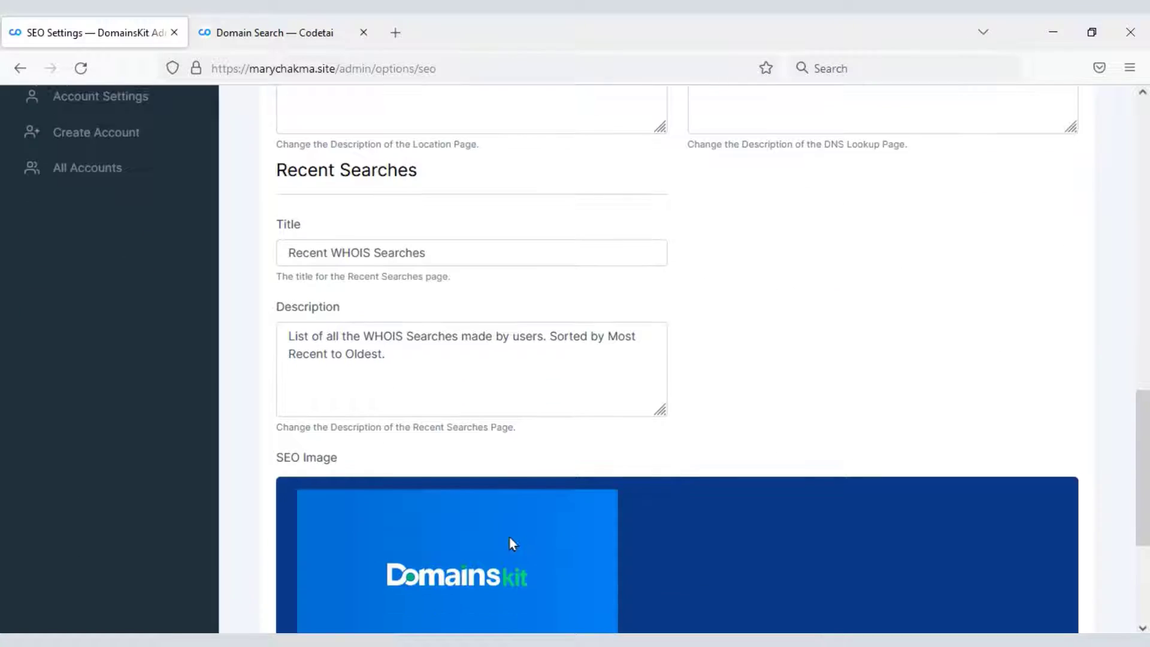
pyautogui.scroll(-2, 567, 549)
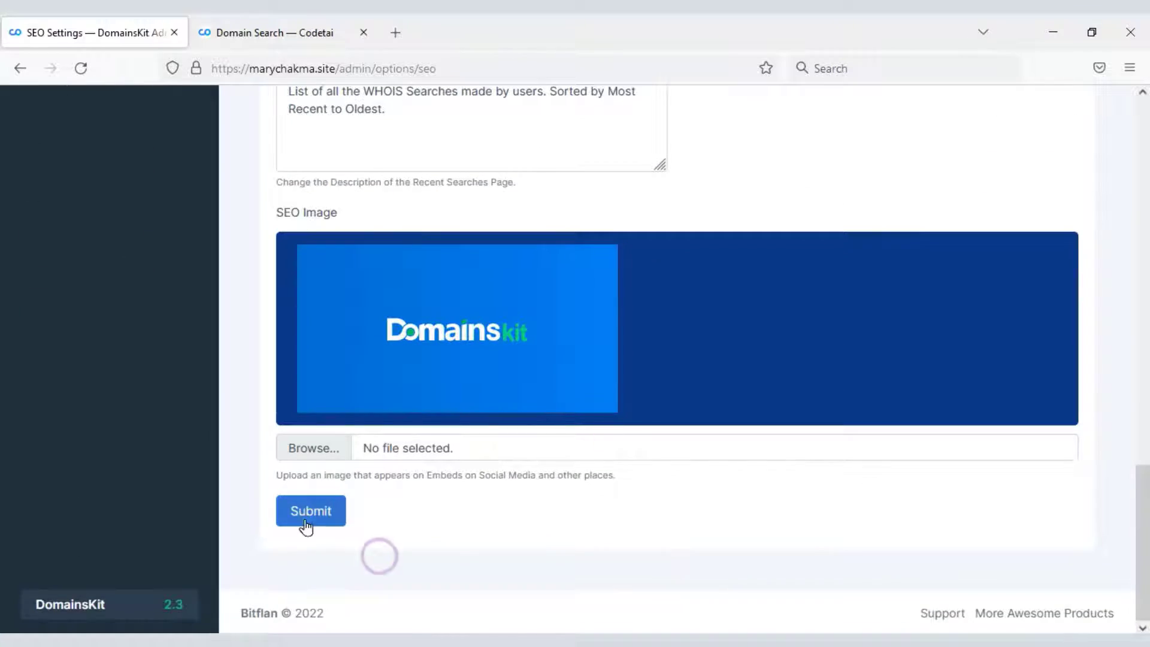
pyautogui.click(328, 448)
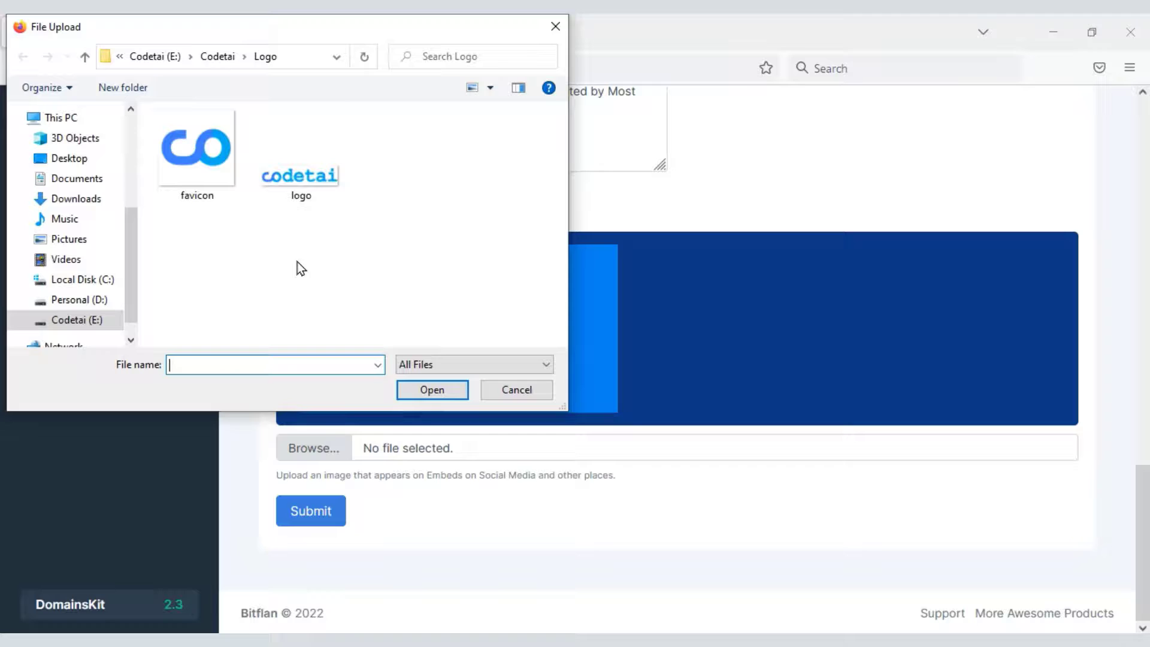
pyautogui.doubleClick(278, 181)
pyautogui.click(303, 511)
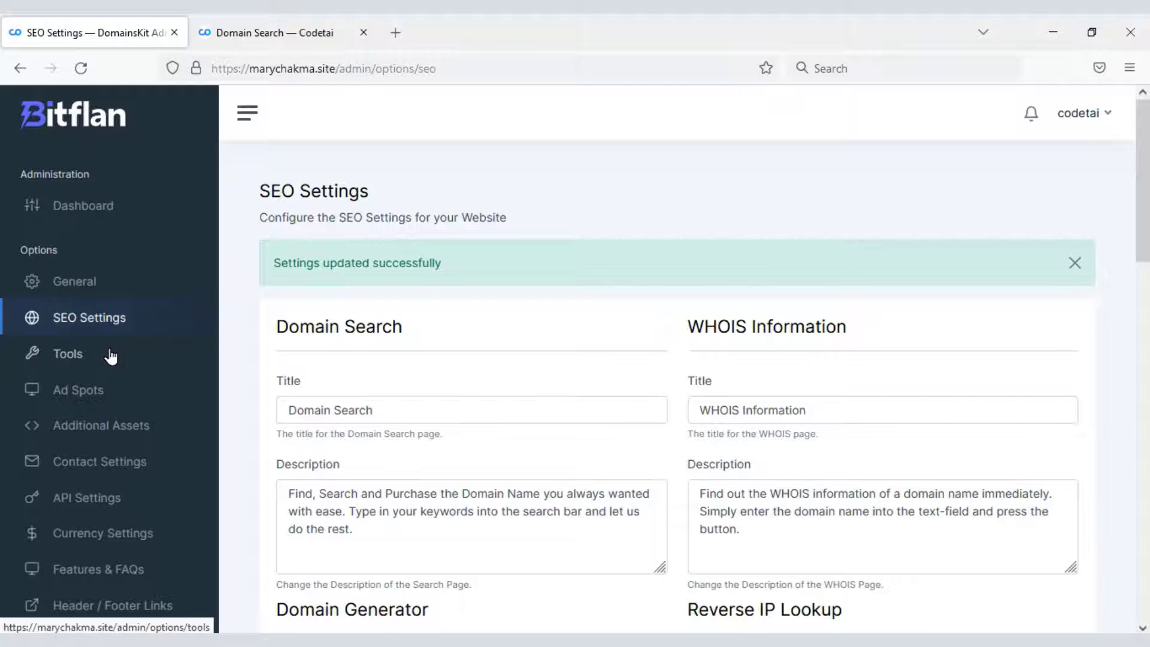
pyautogui.click(113, 351)
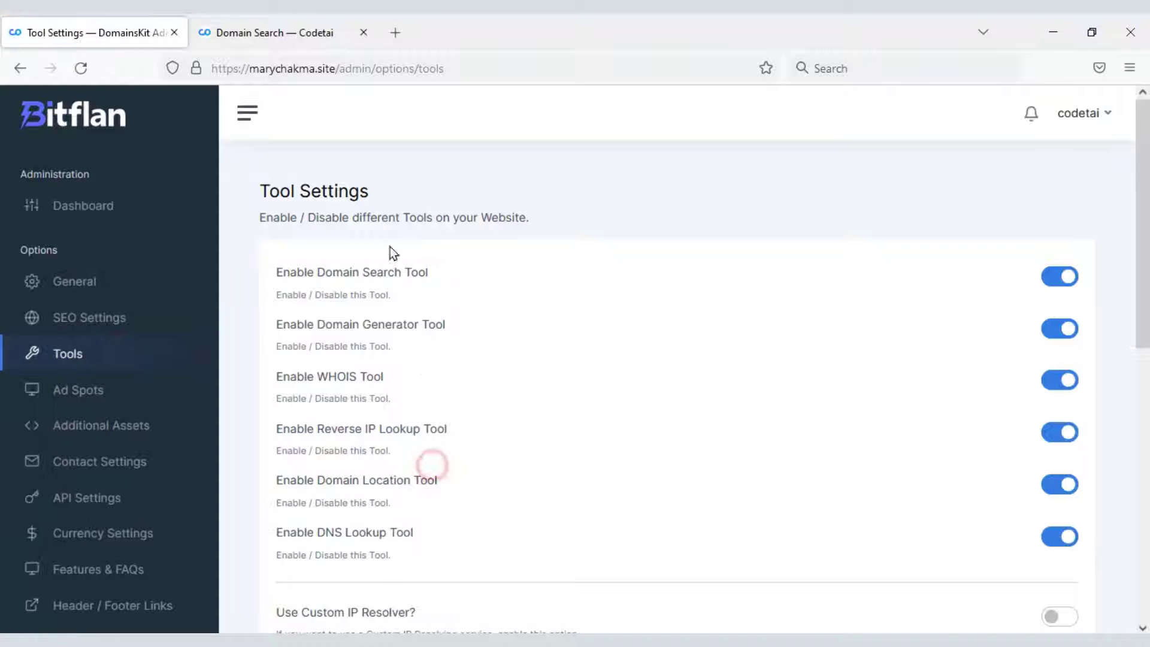
pyautogui.click(320, 36)
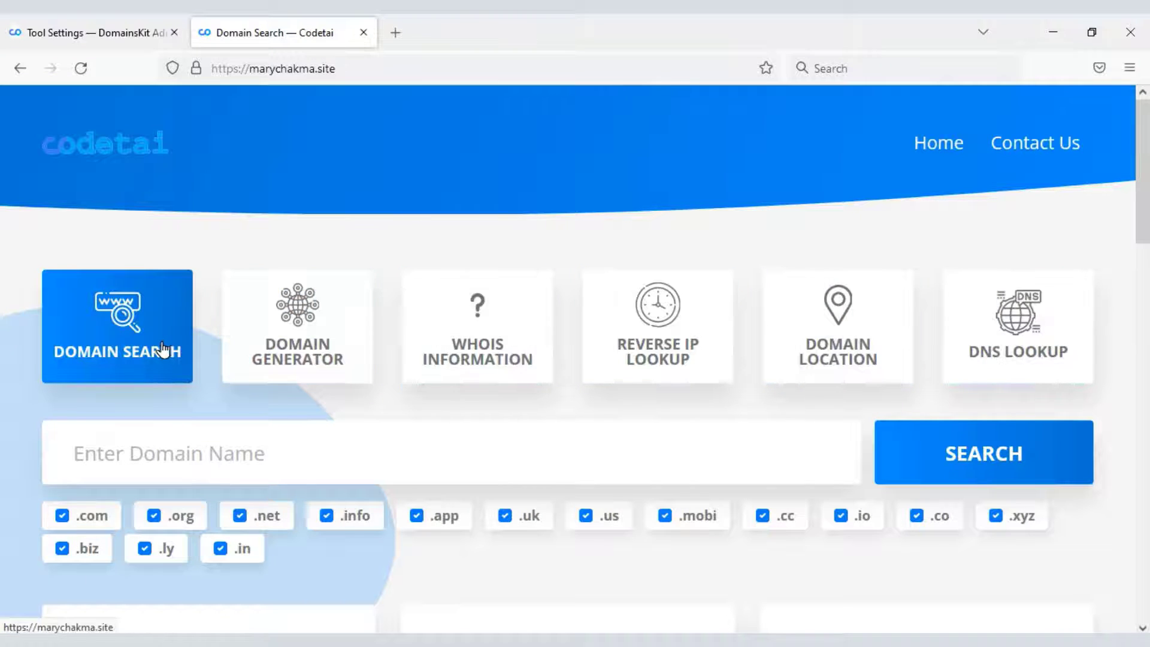
pyautogui.hotkey('ctrl', 'Tab')
pyautogui.click(1052, 333)
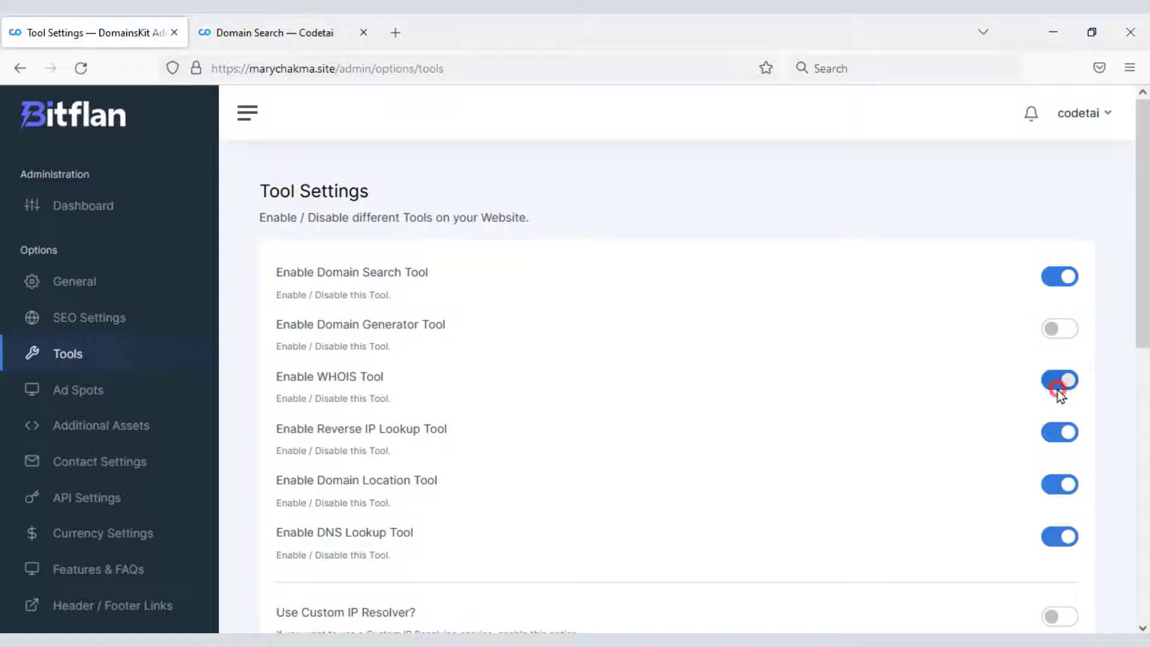
pyautogui.click(1059, 390)
pyautogui.scroll(-4, 703, 465)
pyautogui.click(315, 413)
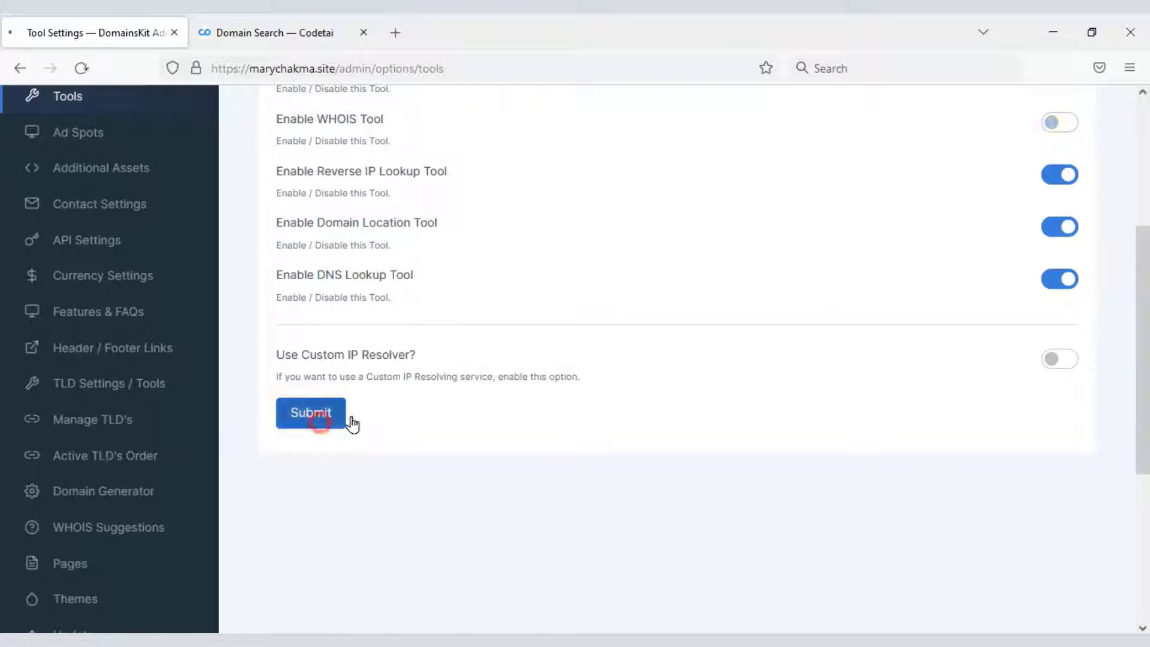
pyautogui.scroll(-3, 1053, 240)
pyautogui.click(1058, 217)
pyautogui.click(1058, 267)
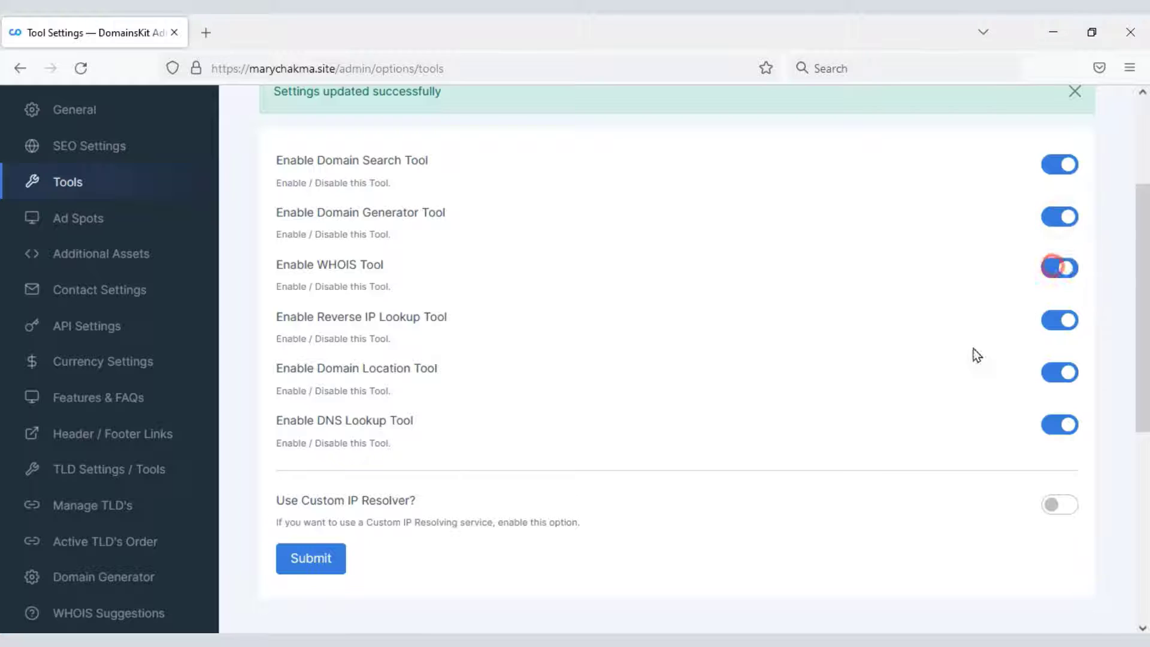
pyautogui.click(291, 564)
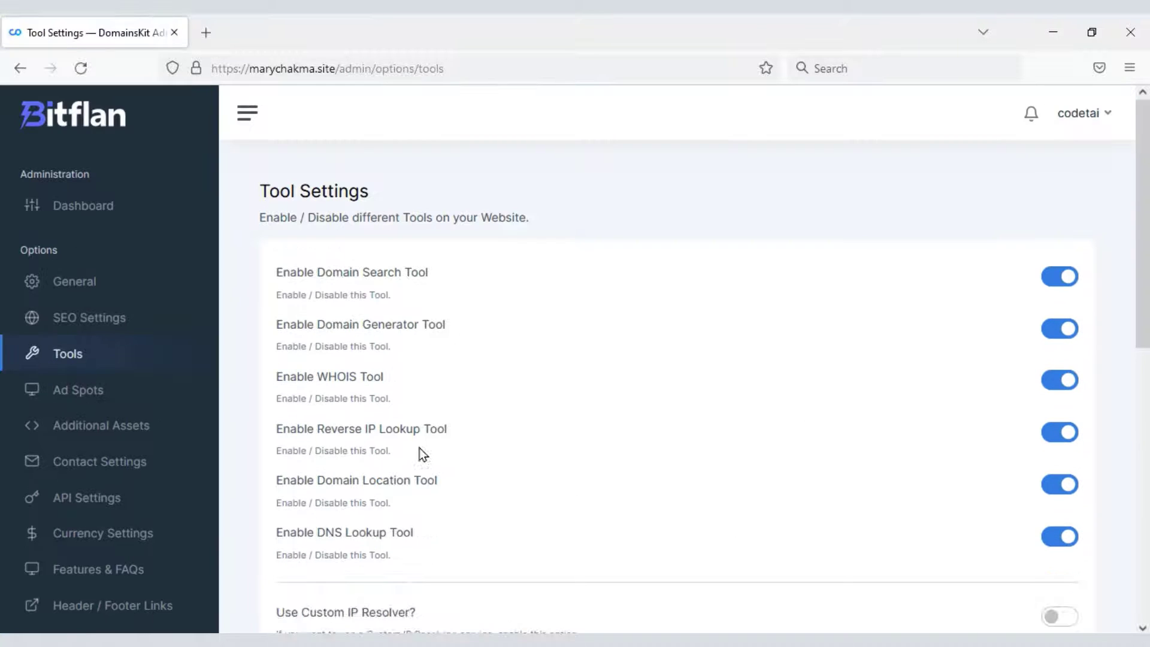
# In Ad Spots, paste the header iframe ad code and enable the header spot
pyautogui.click(85, 389)
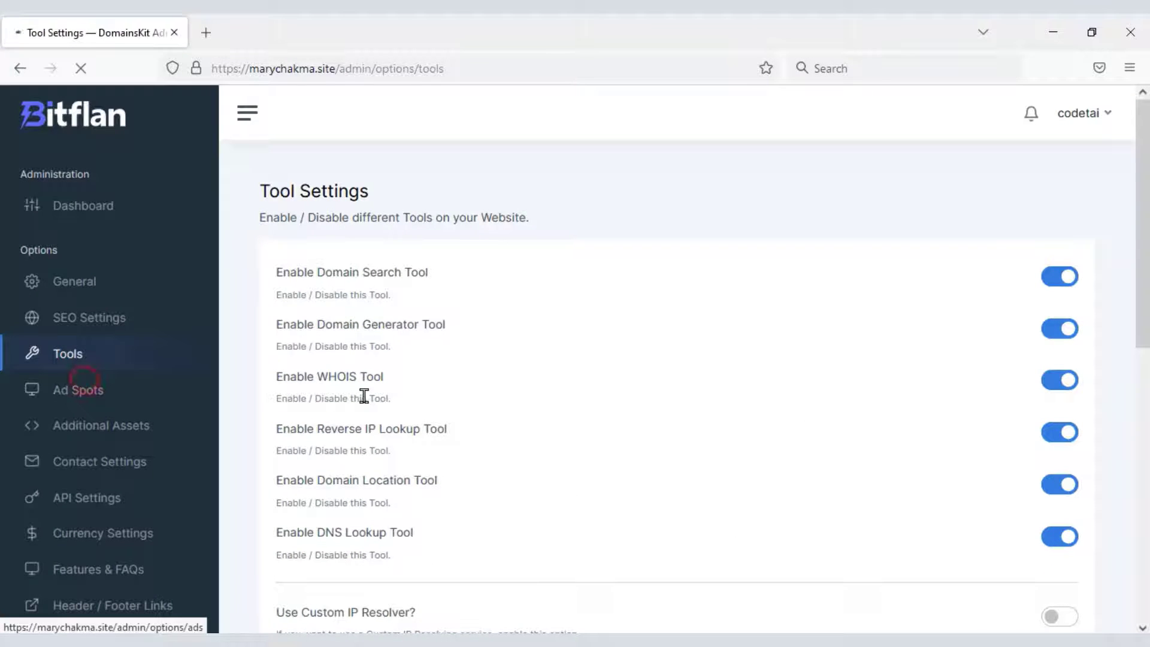
pyautogui.scroll(-3, 520, 478)
pyautogui.scroll(2, 771, 482)
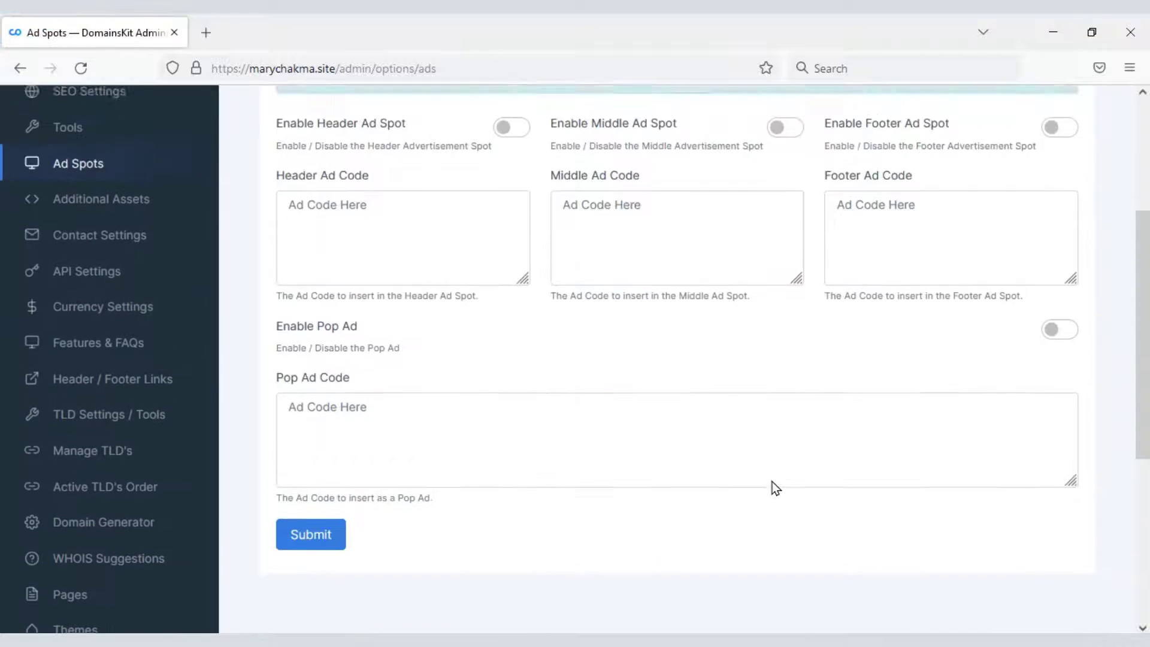
pyautogui.click(429, 352)
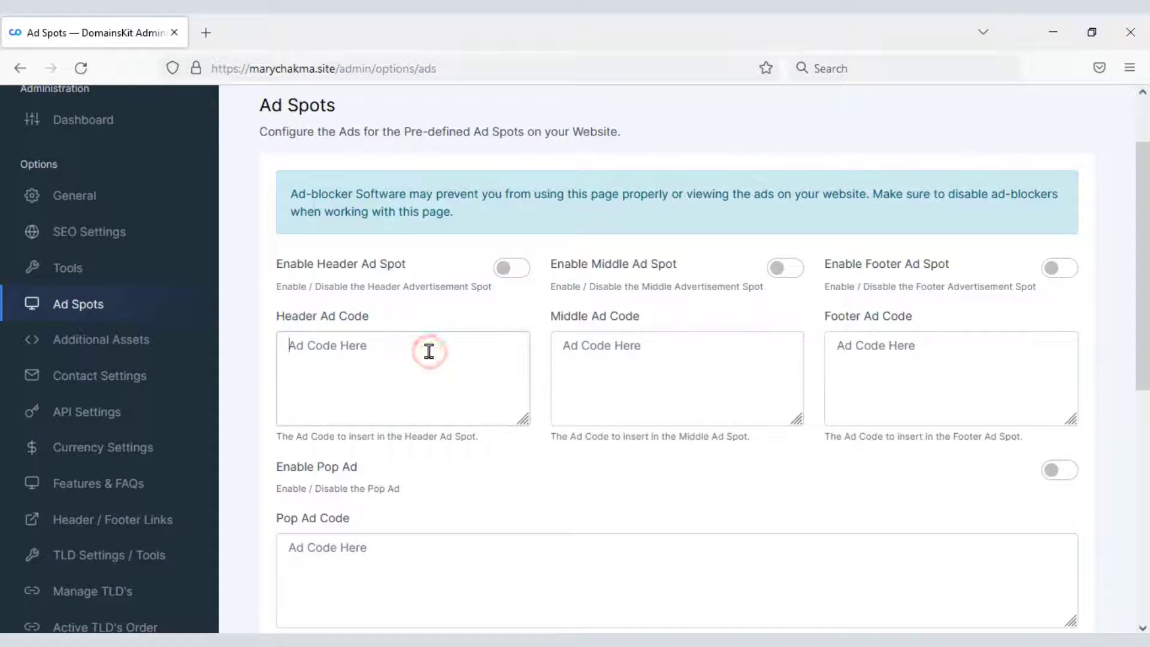
pyautogui.hotkey('ctrl', 'v')
pyautogui.click(513, 269)
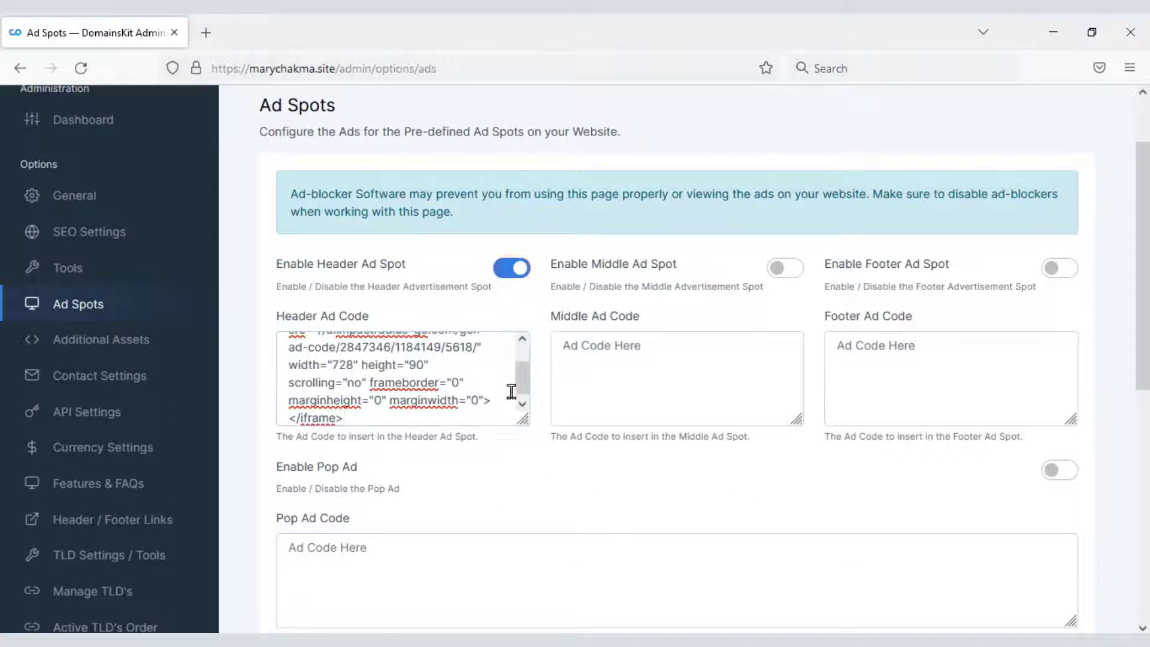
# Paste the middle and footer iframe ad codes and enable both spots
pyautogui.click(681, 370)
pyautogui.hotkey('ctrl', 'v')
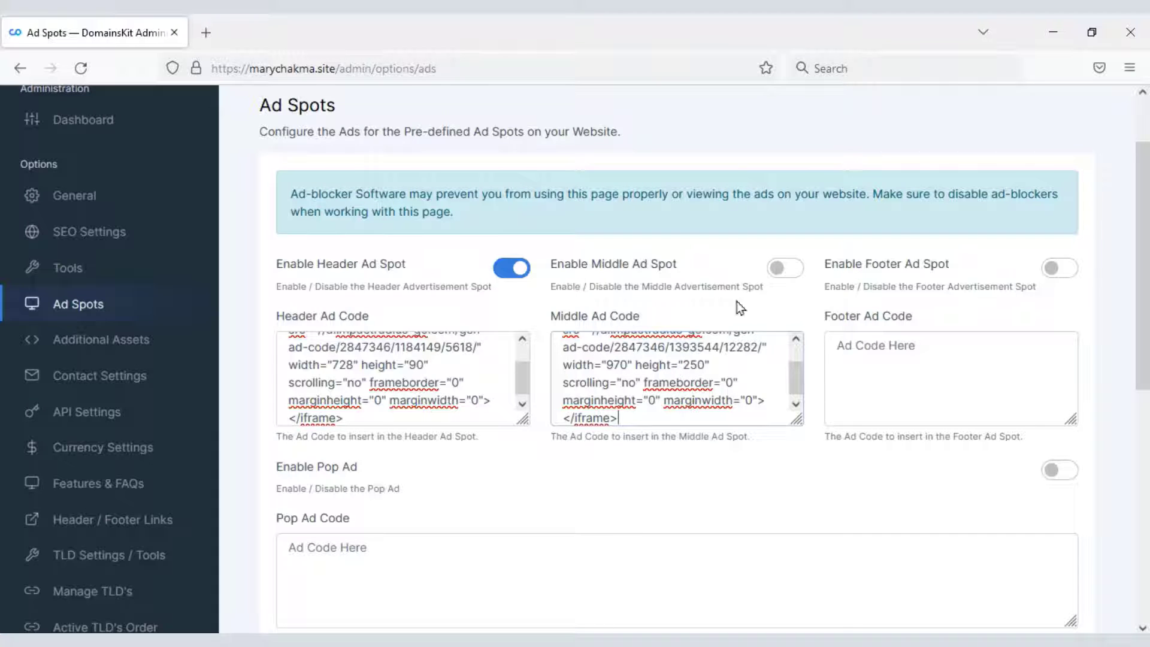
pyautogui.click(785, 268)
pyautogui.click(1049, 269)
pyautogui.click(970, 365)
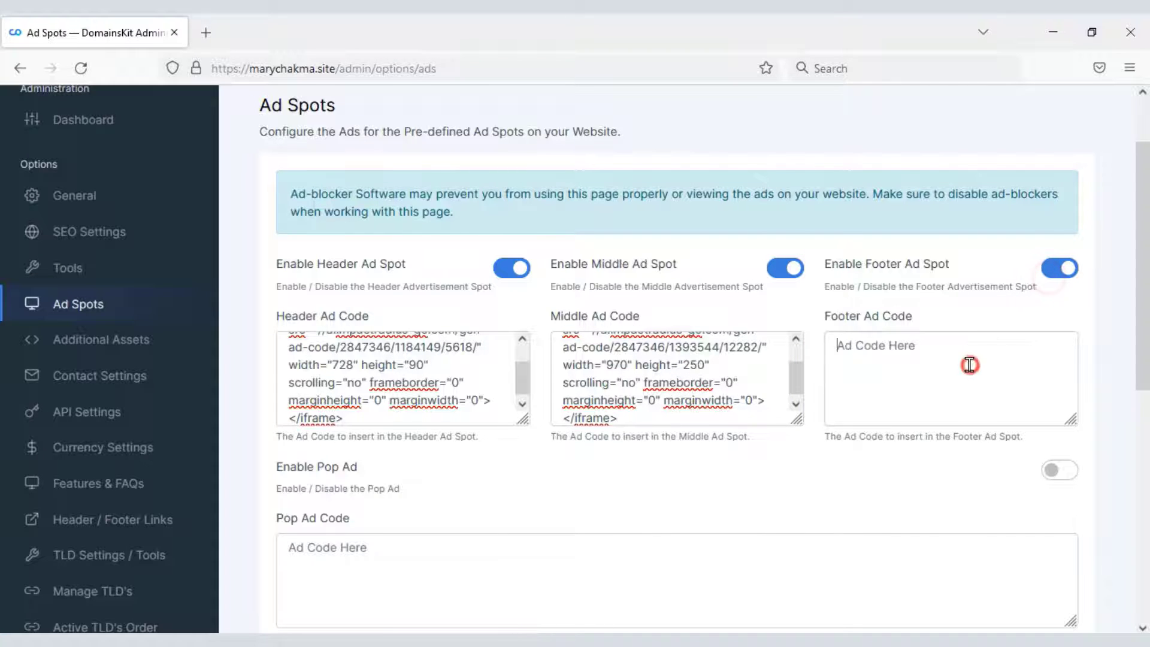
pyautogui.hotkey('ctrl', 'v')
# Submit the ad spot settings and check the banner on the public site
pyautogui.scroll(-2, 490, 606)
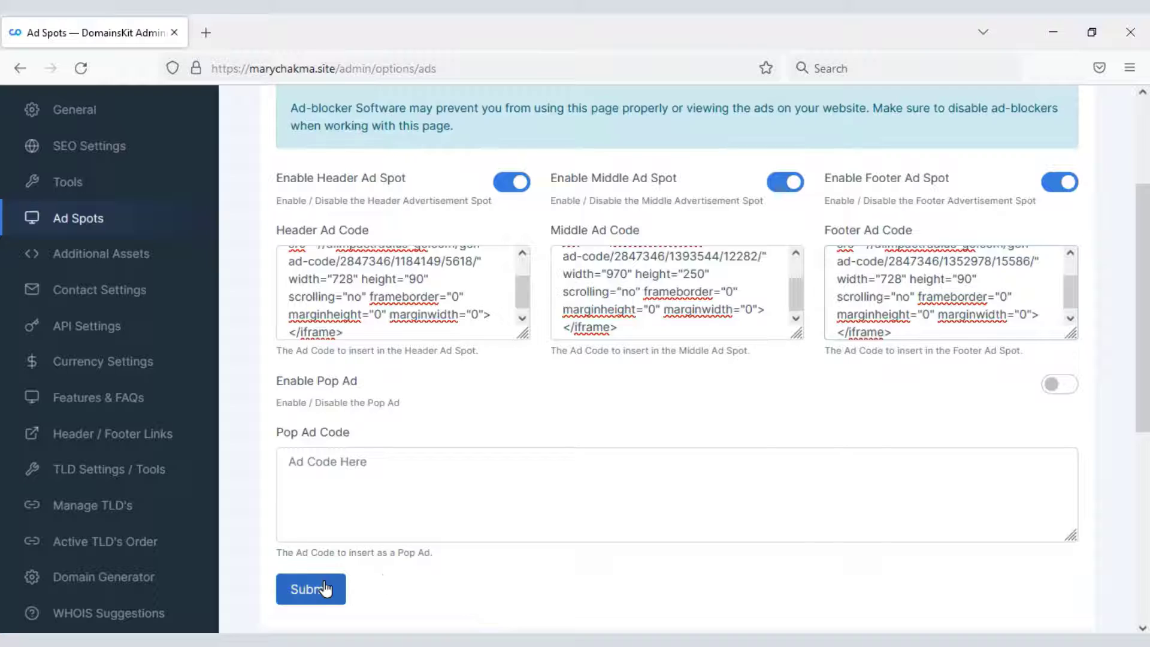
pyautogui.click(324, 588)
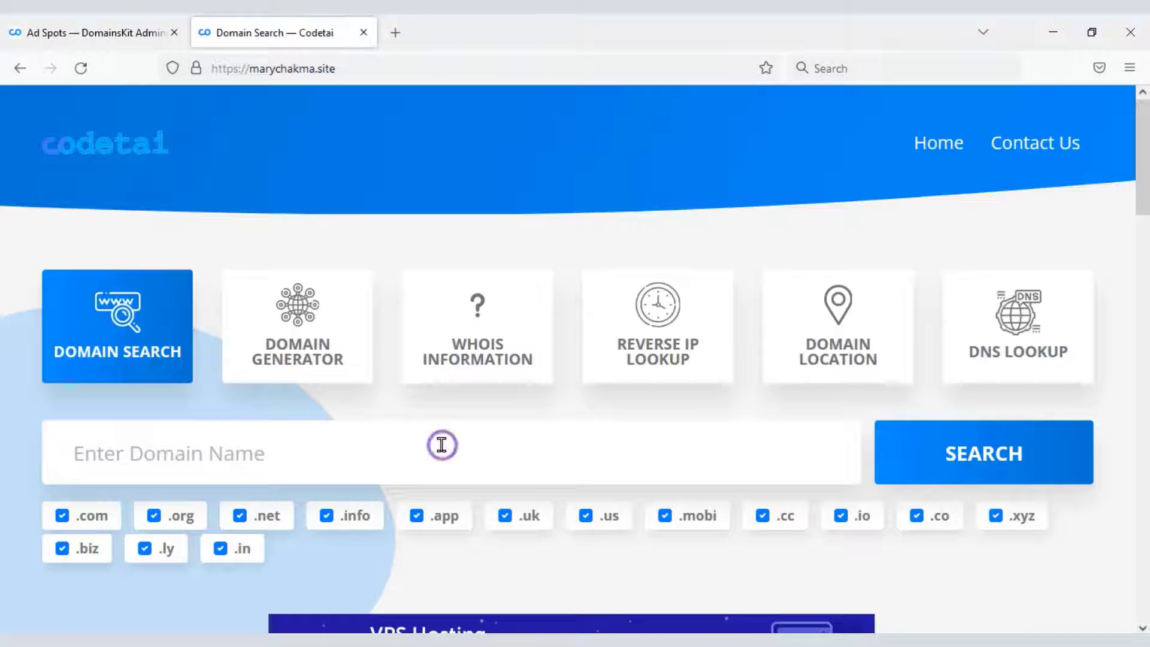
pyautogui.scroll(-5, 444, 449)
pyautogui.scroll(-15, 447, 454)
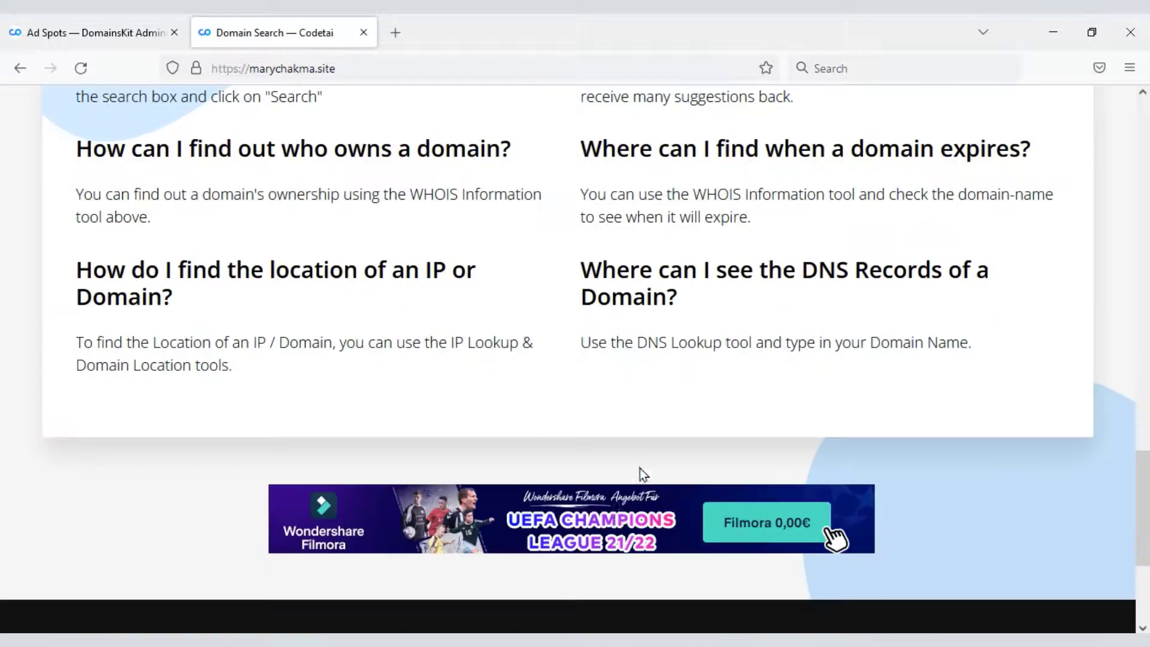
pyautogui.scroll(20, 603, 517)
# In Contact Settings, choose contact.jpg as the new contact page graphic
pyautogui.hotkey('ctrl', 'Tab')
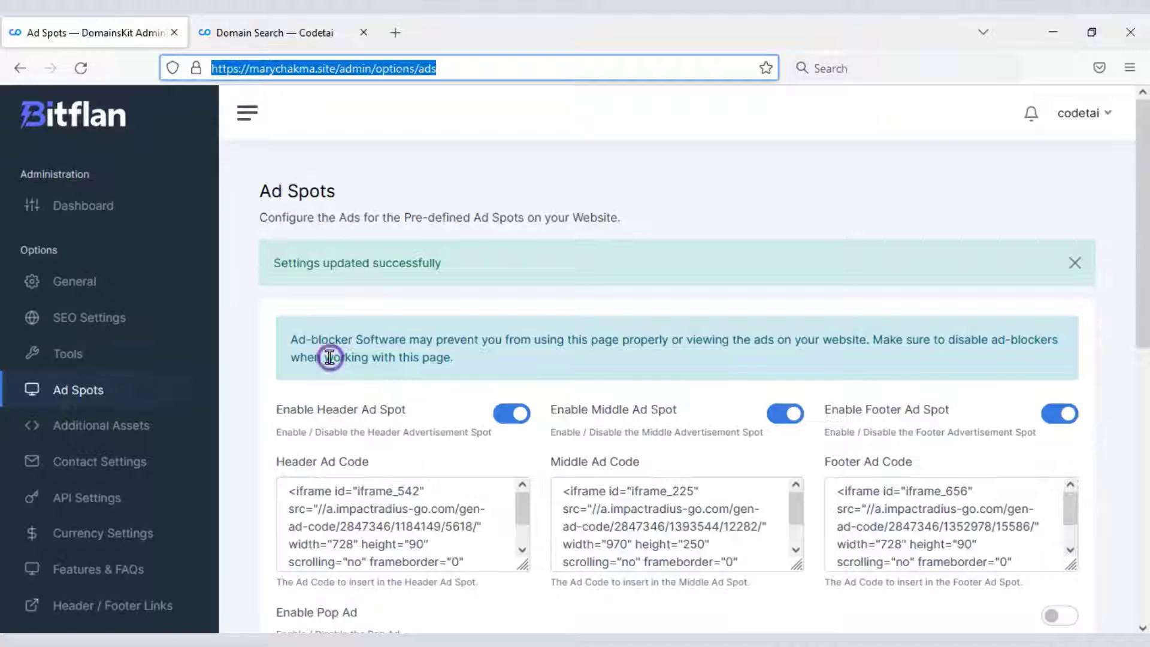
pyautogui.click(151, 471)
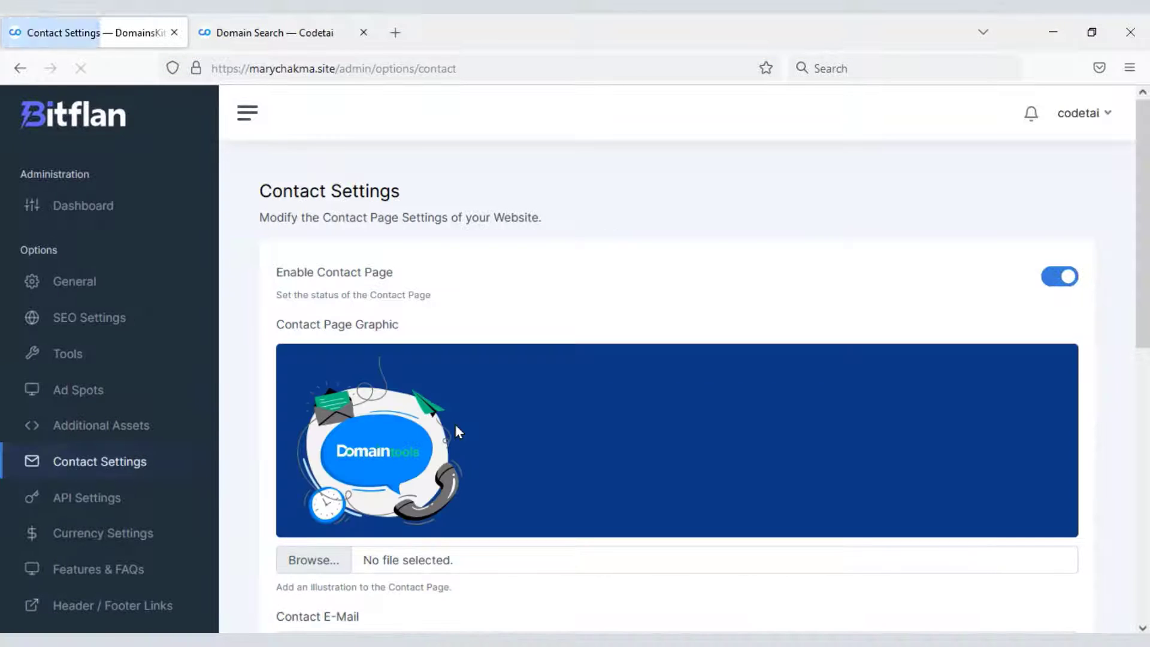
pyautogui.scroll(-3, 337, 459)
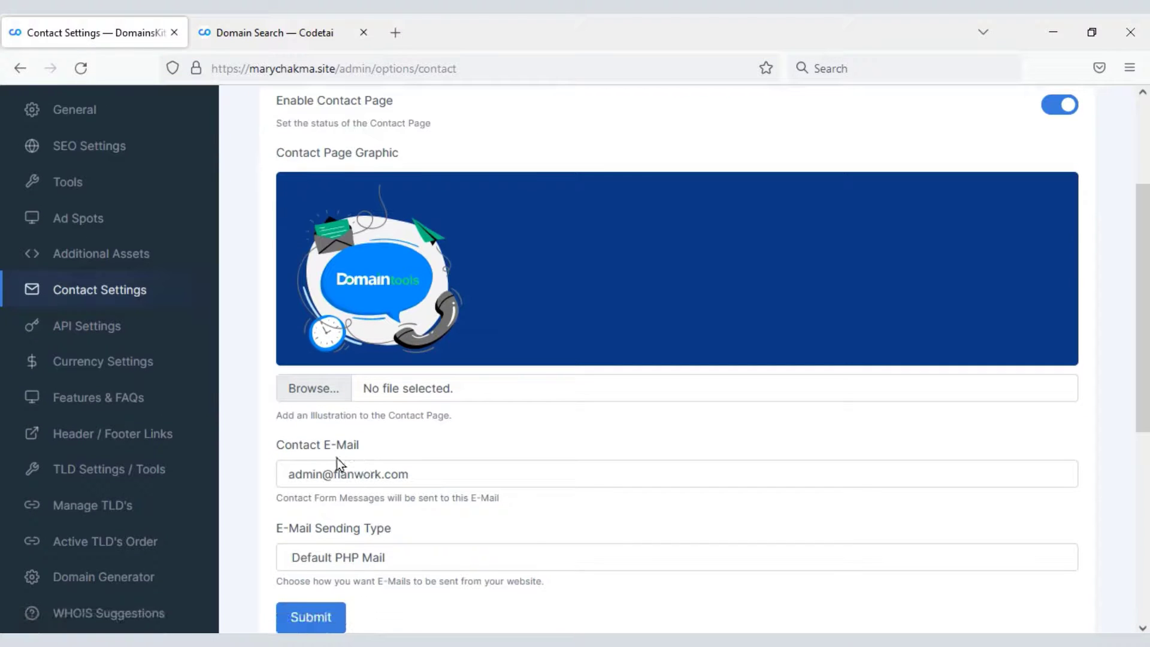
pyautogui.click(312, 390)
pyautogui.doubleClick(288, 212)
pyautogui.scroll(-3, 444, 359)
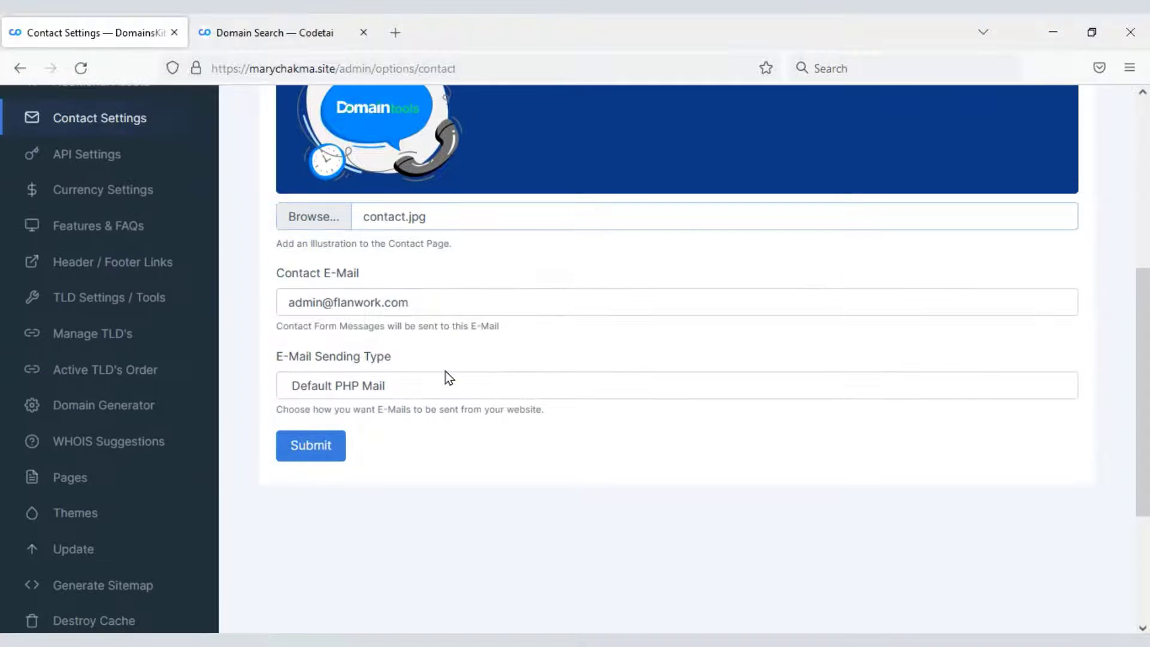
pyautogui.click(398, 519)
# Replace the Contact E-Mail with the new address and submit the contact settings
pyautogui.moveTo(423, 310); pyautogui.dragTo(283, 302)
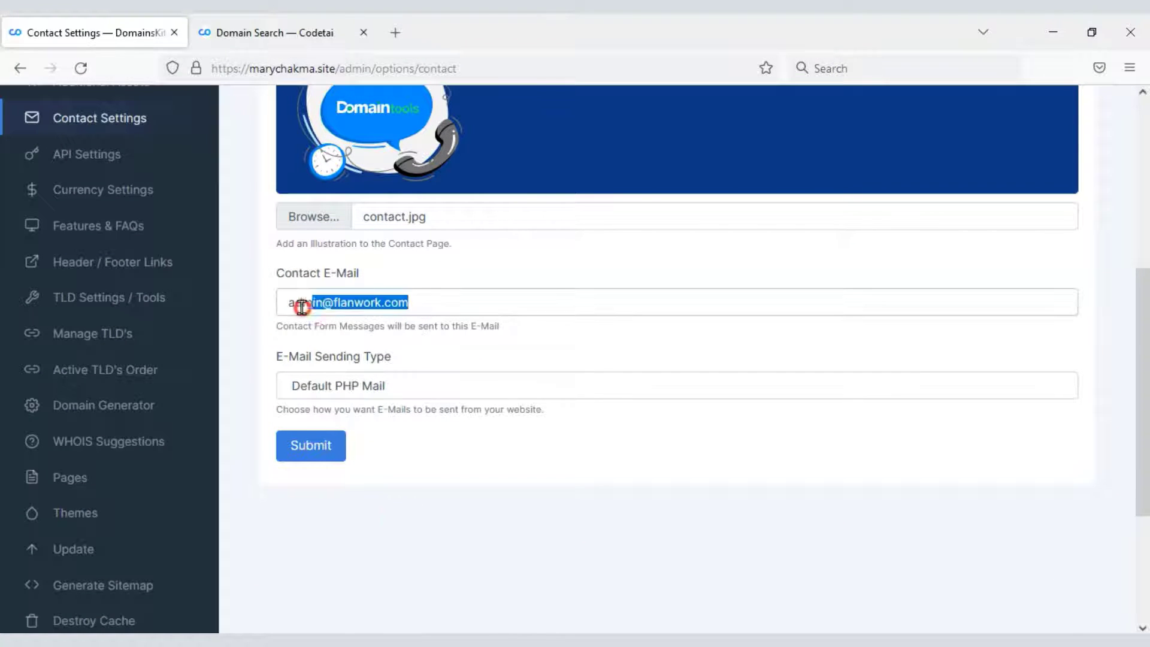
pyautogui.press('BackSpace')
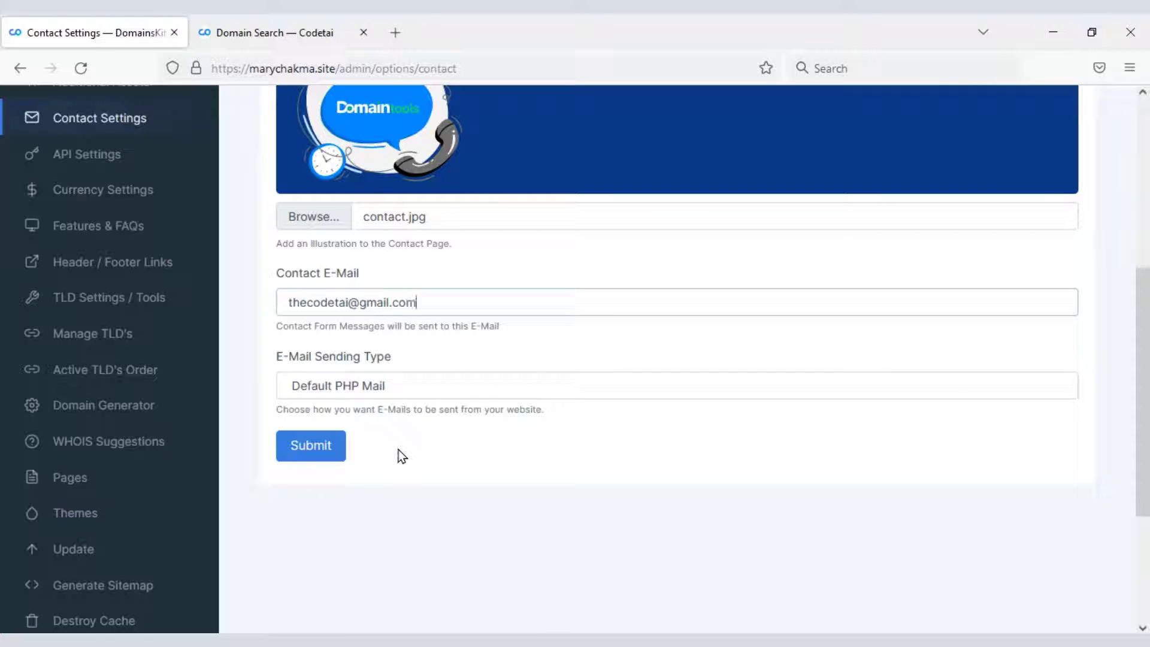
pyautogui.click(379, 534)
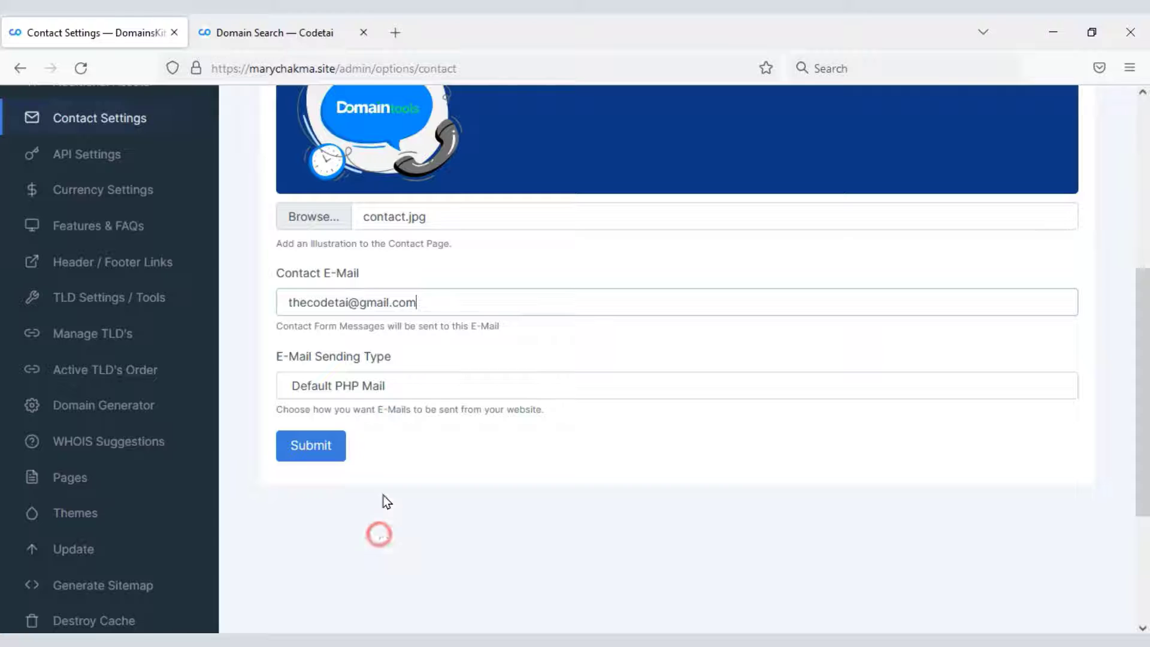
pyautogui.click(333, 447)
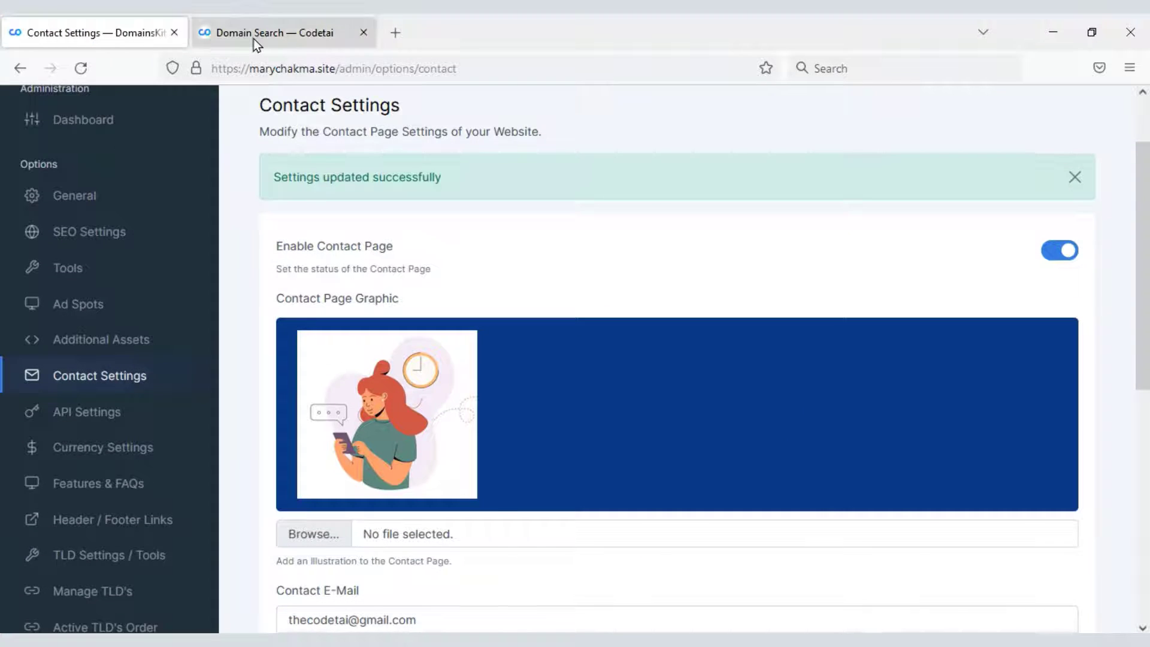
# View the public Contact Us page to confirm the changes
pyautogui.click(258, 36)
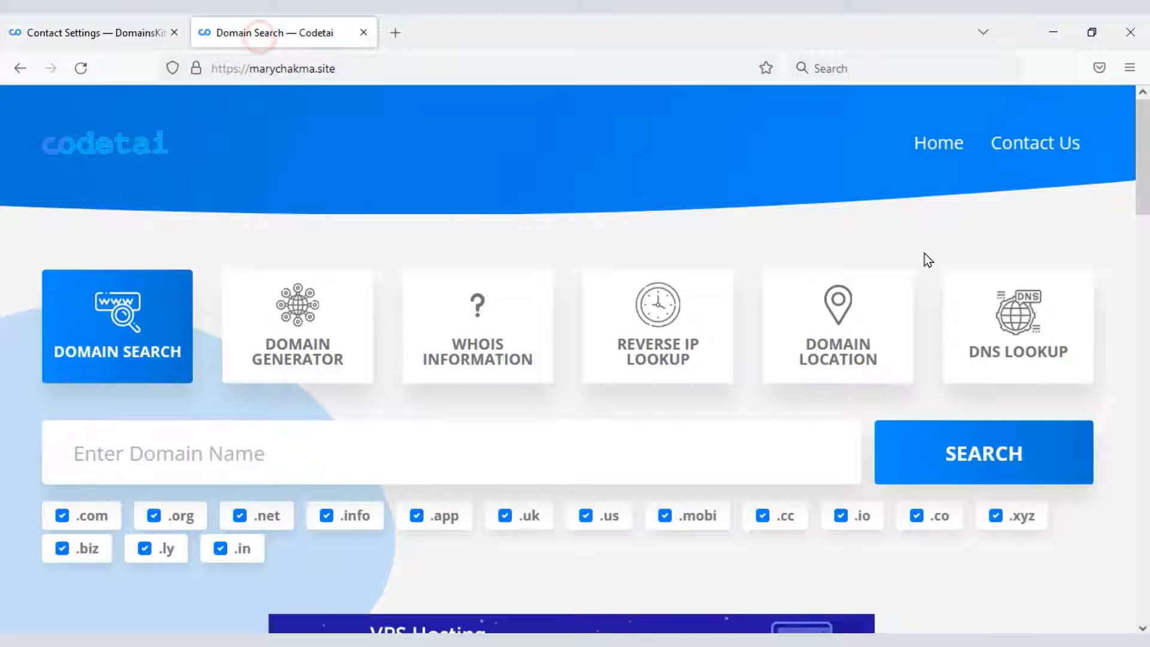
pyautogui.click(1038, 149)
pyautogui.scroll(-5, 521, 476)
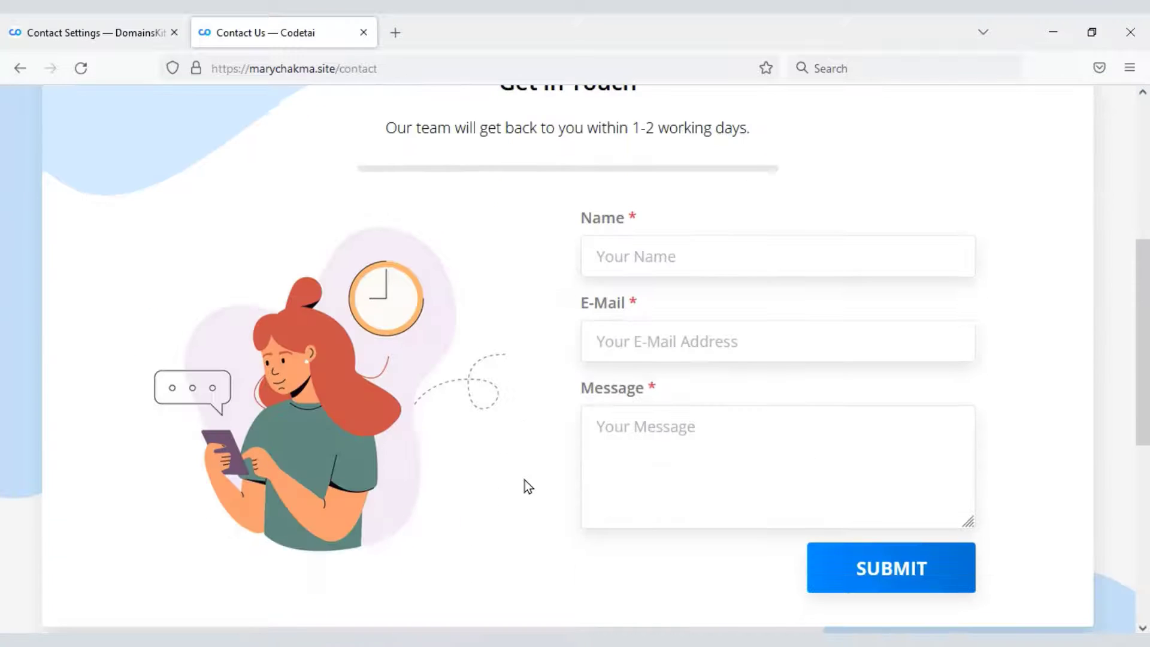
pyautogui.scroll(3, 582, 462)
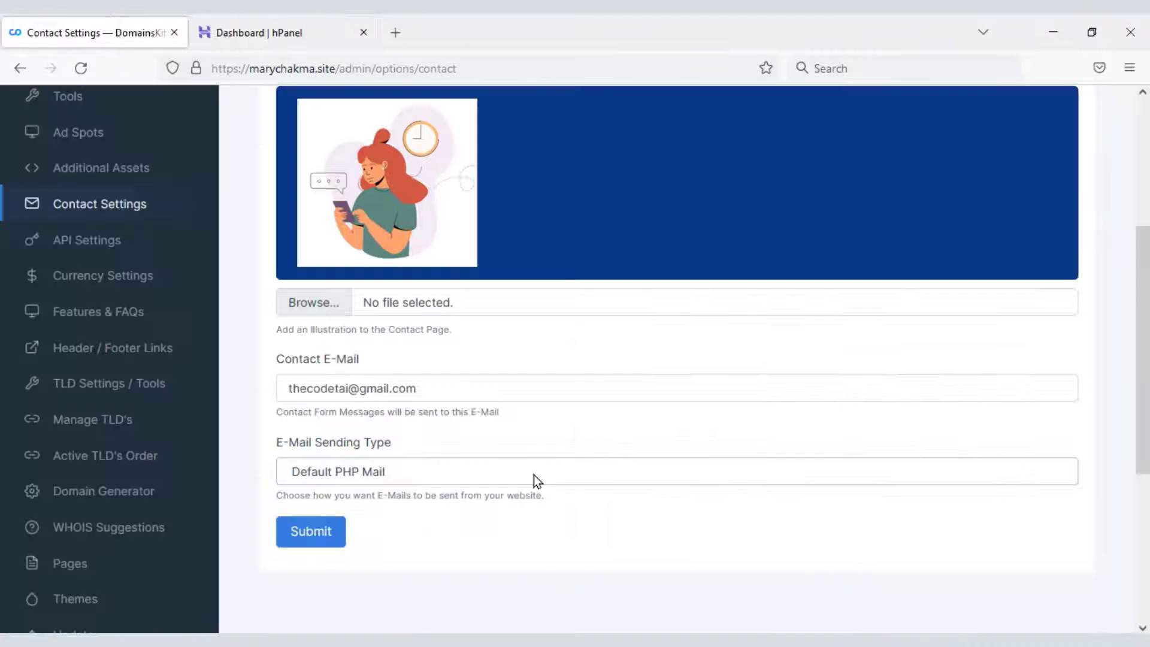
# Set the E-Mail Sending Type to SMTP
pyautogui.click(535, 473)
pyautogui.click(521, 519)
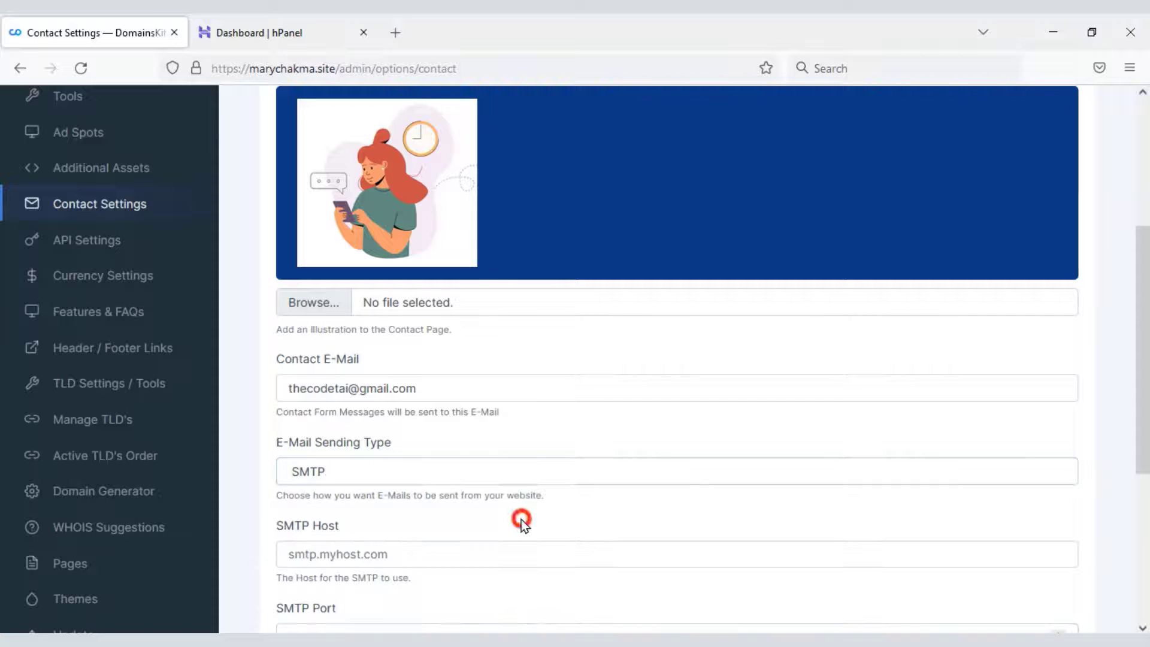
pyautogui.scroll(-4, 524, 526)
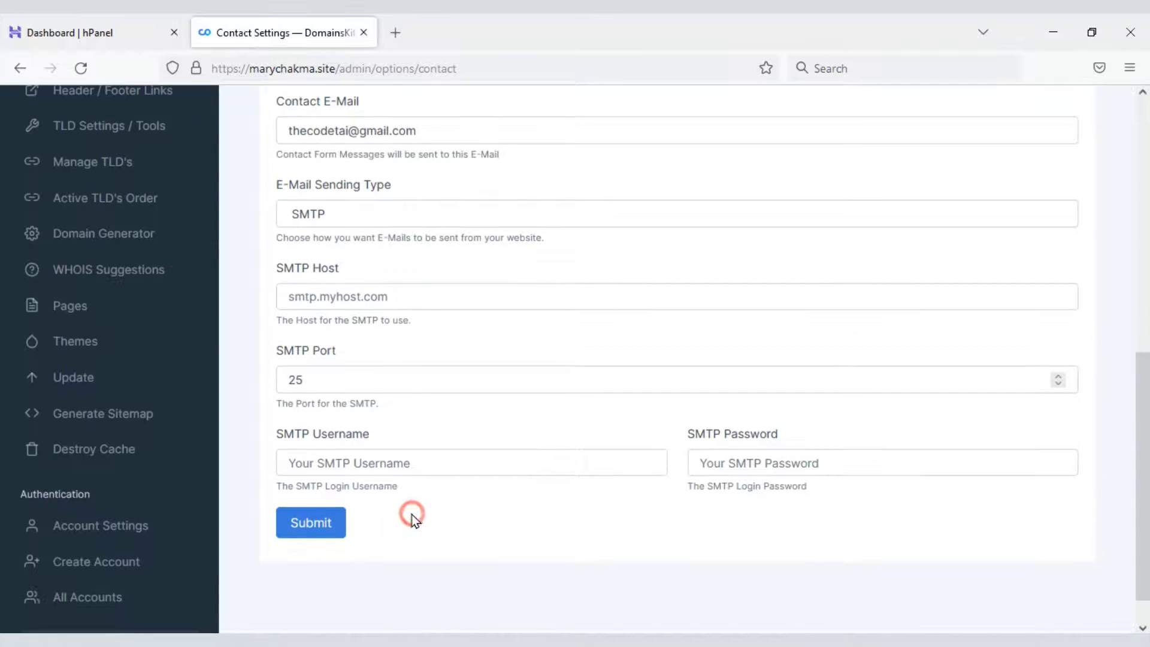
pyautogui.click(125, 38)
# Go to Emails > control panel > Email Accounts and start a new e-mail account
pyautogui.scroll(-3, 376, 484)
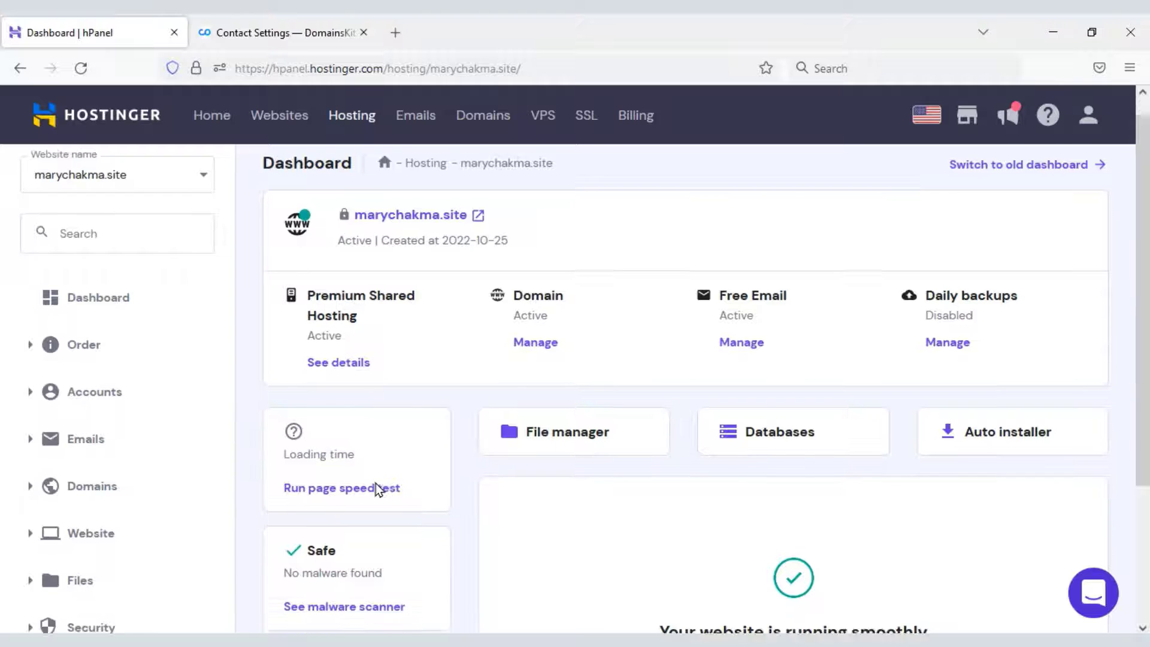
pyautogui.click(333, 456)
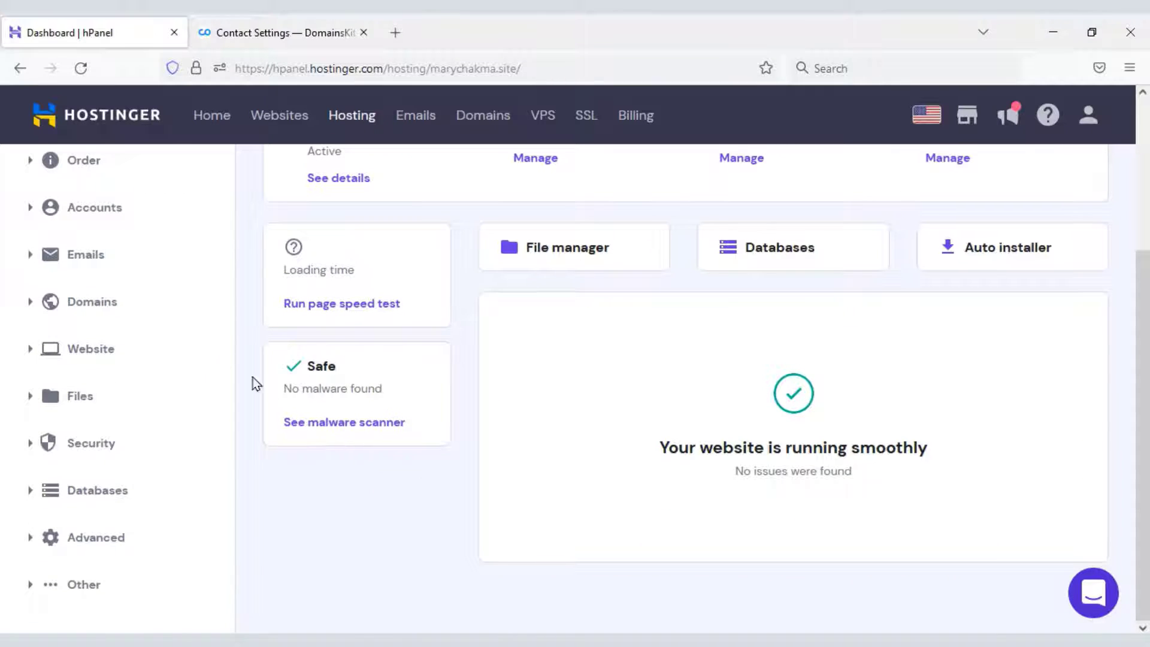
pyautogui.click(114, 259)
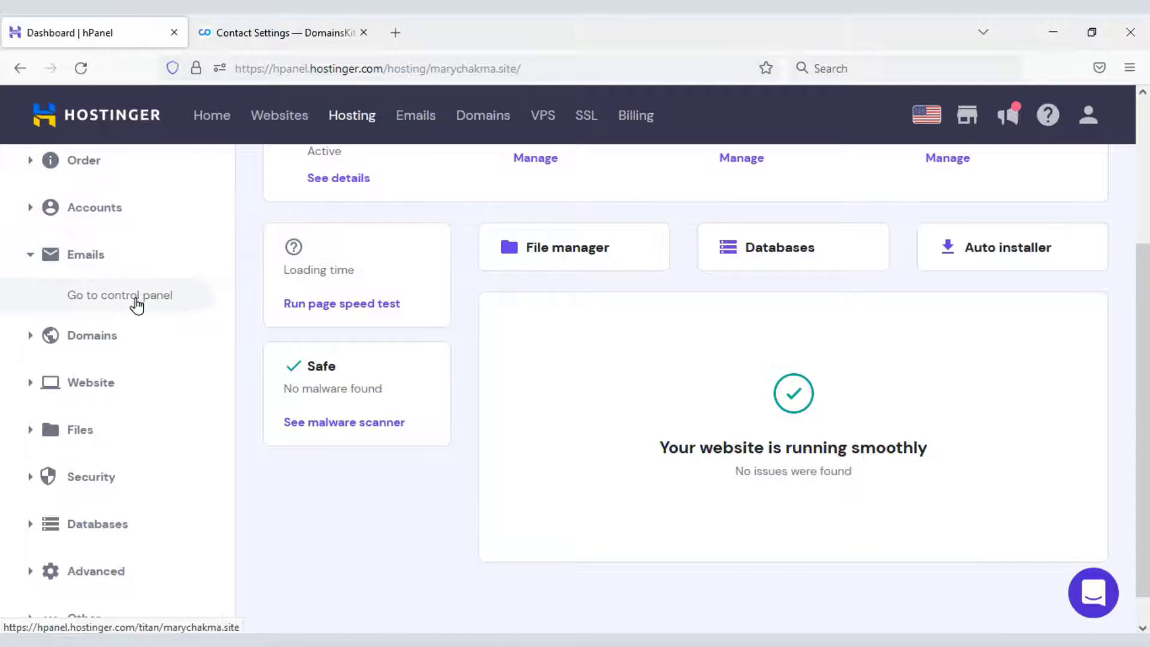
pyautogui.click(137, 297)
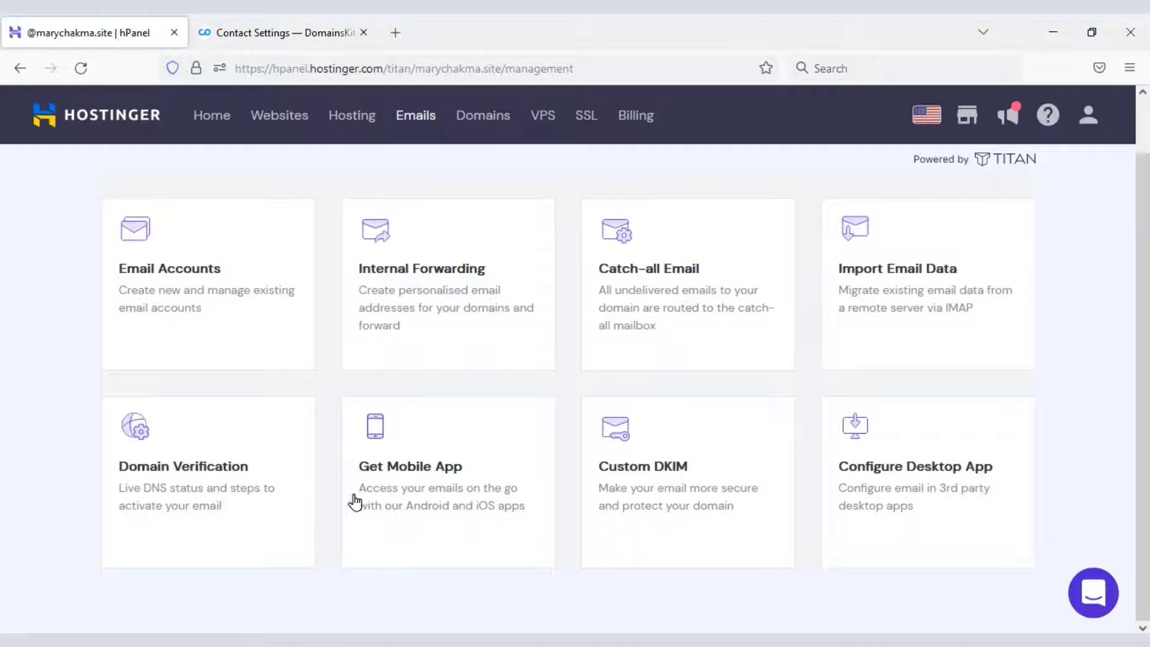
pyautogui.click(245, 287)
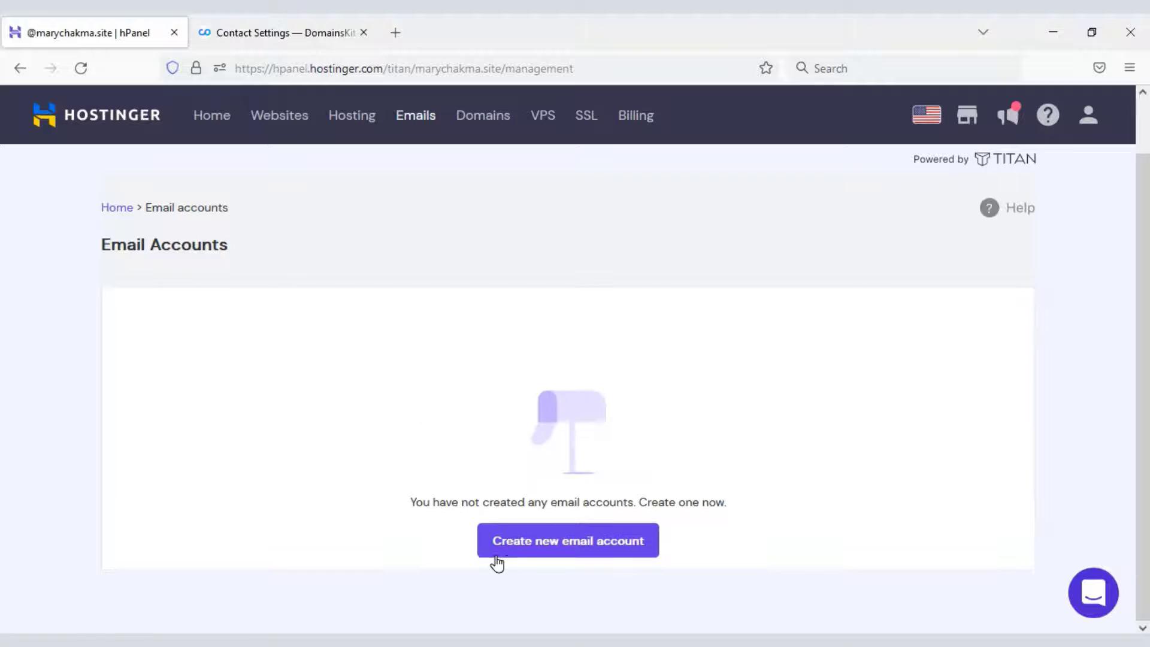
pyautogui.click(509, 561)
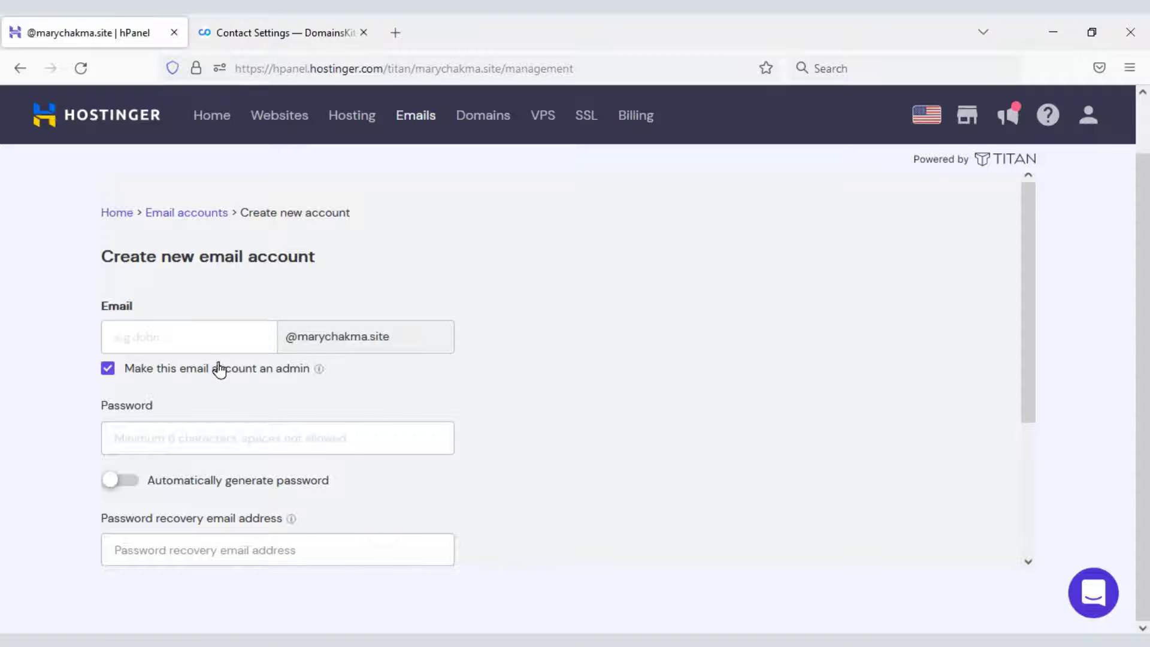
# Enter the mailbox username, auto-generate a password and copy it
pyautogui.click(206, 331)
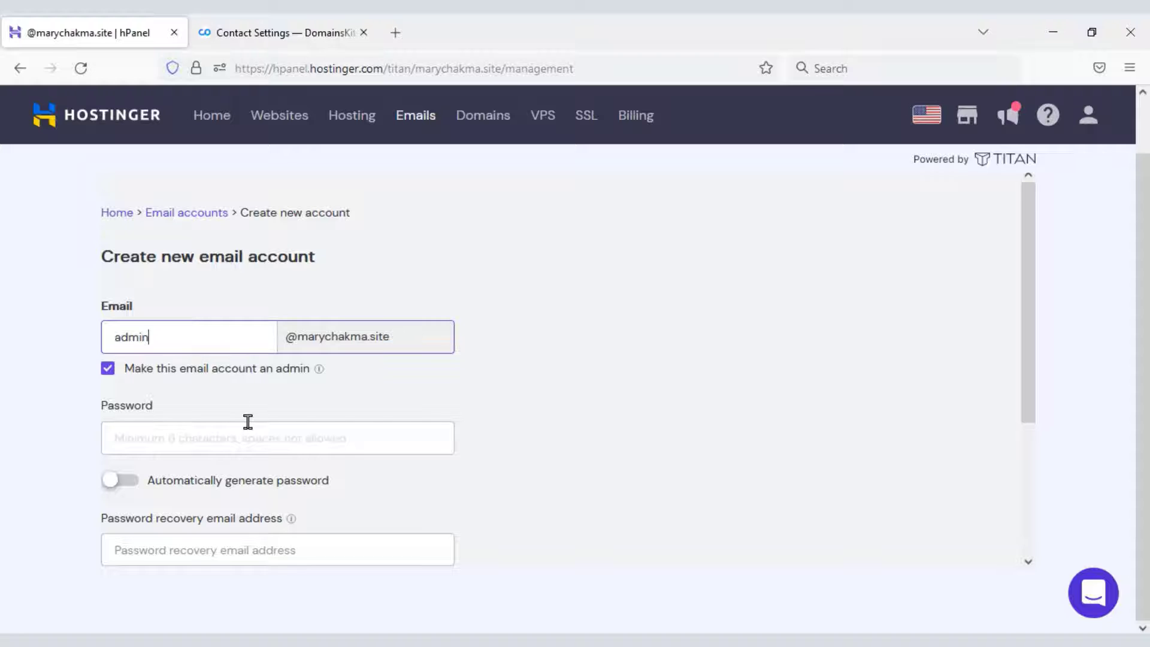
pyautogui.scroll(-2, 248, 421)
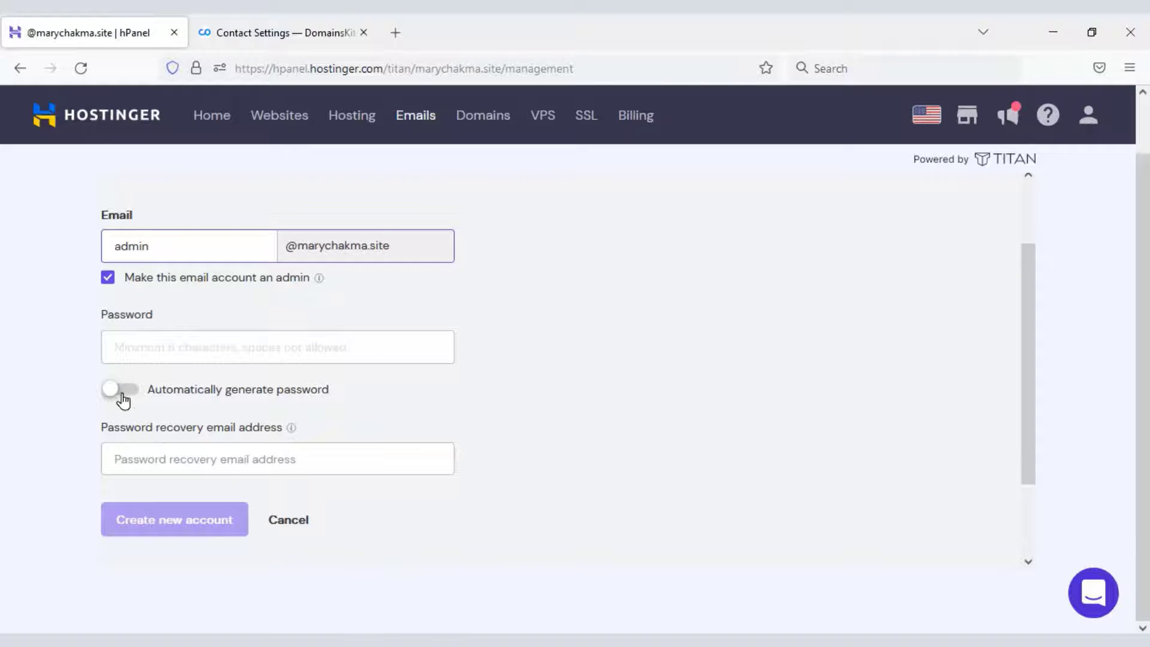
pyautogui.click(122, 393)
pyautogui.click(431, 348)
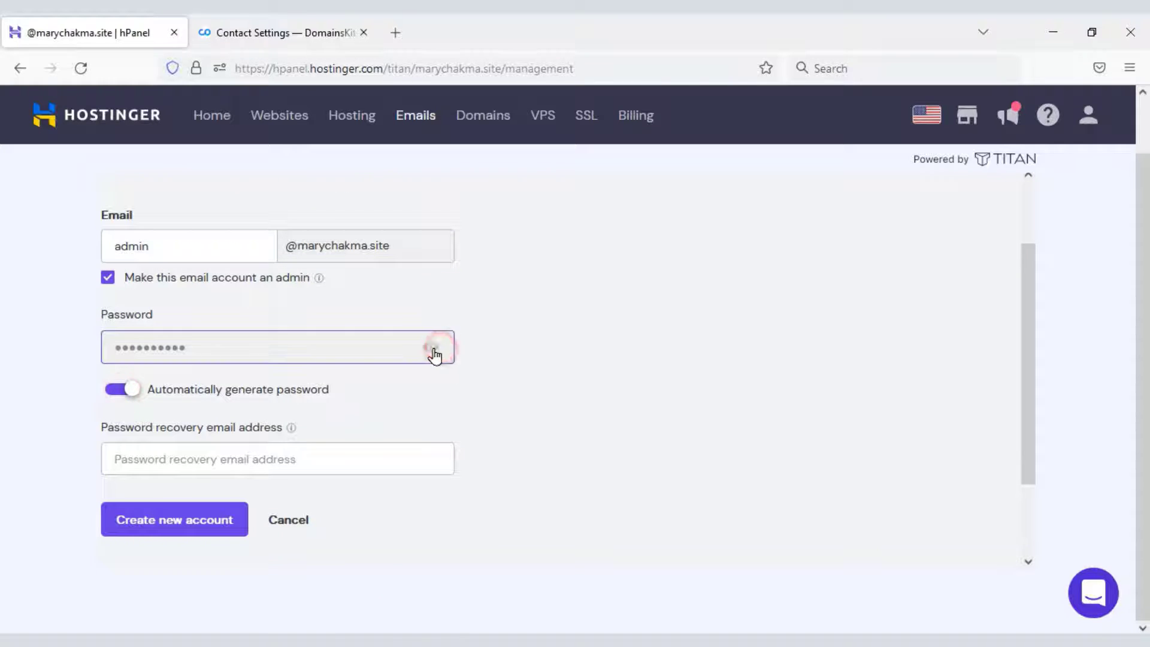
pyautogui.doubleClick(120, 347)
pyautogui.rightClick(133, 356)
pyautogui.click(158, 191)
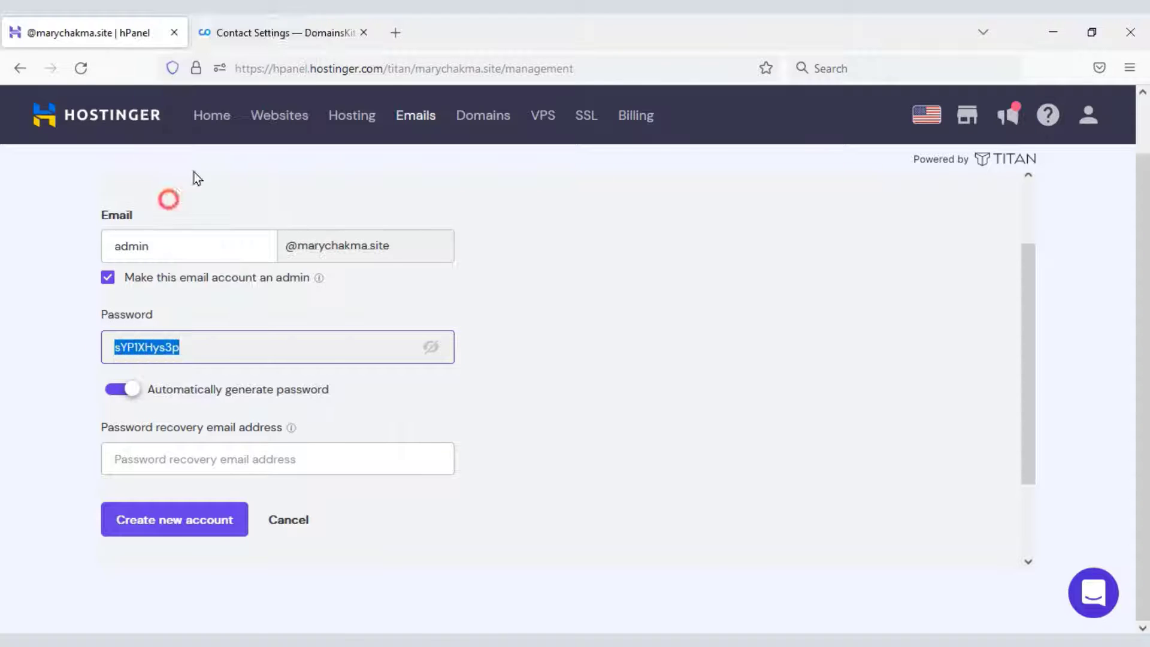
# Paste the generated password into DomainsKit's SMTP Password field
pyautogui.click(263, 32)
pyautogui.rightClick(843, 475)
pyautogui.click(855, 322)
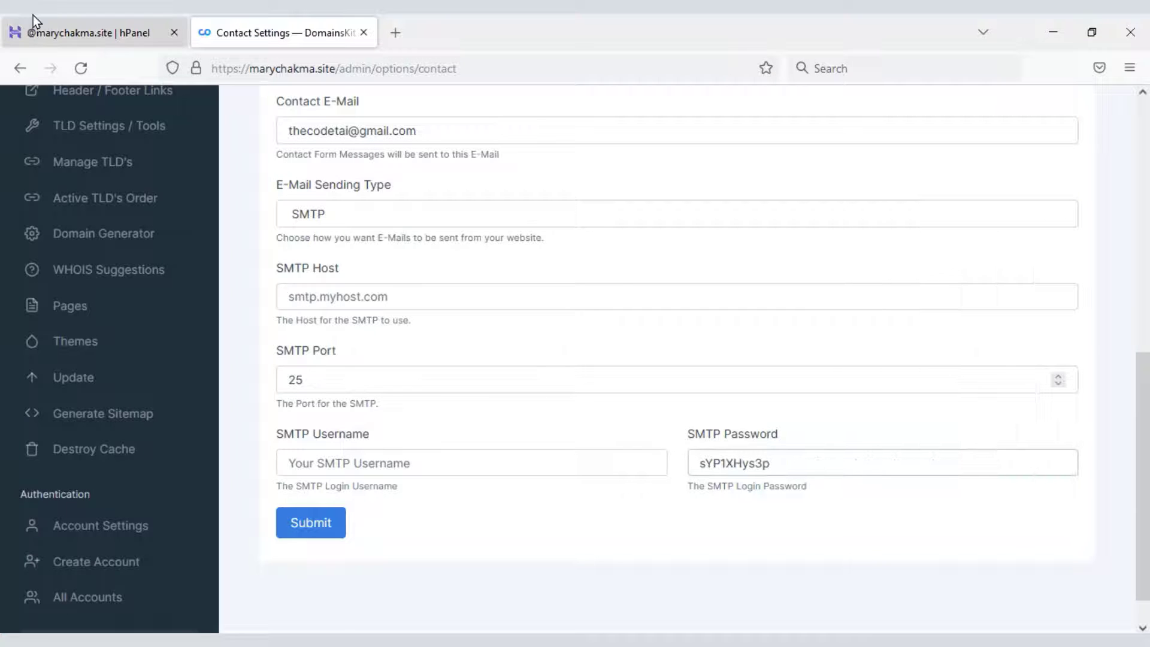
pyautogui.click(34, 18)
# Add the recovery e-mail address and create the e-mail account
pyautogui.click(312, 462)
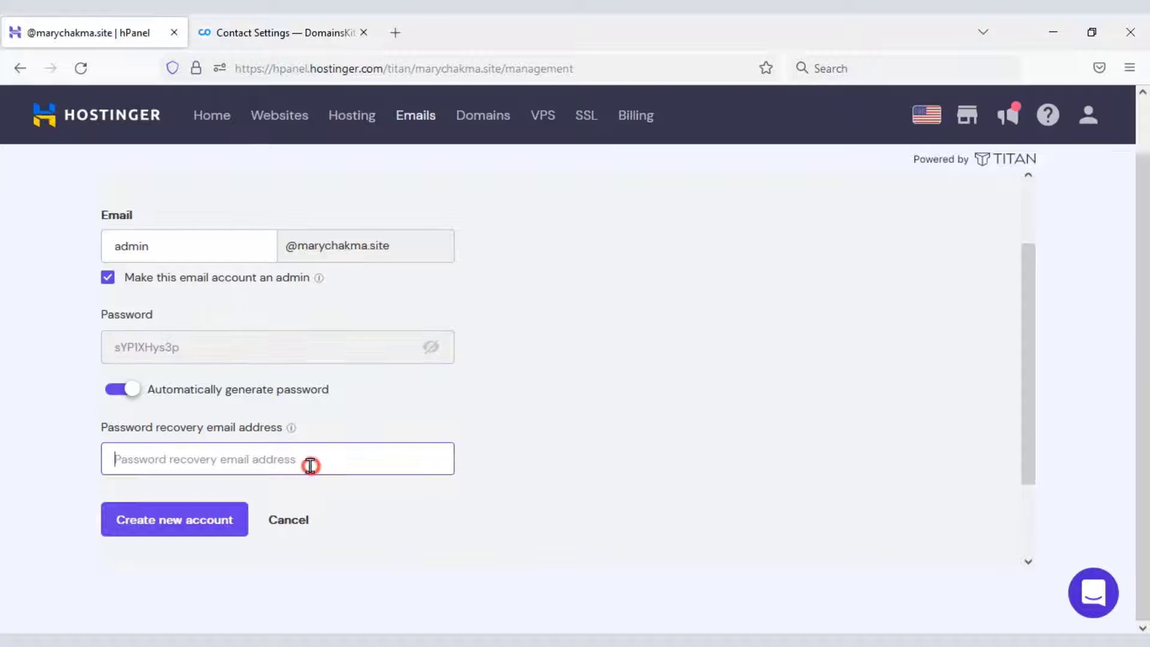
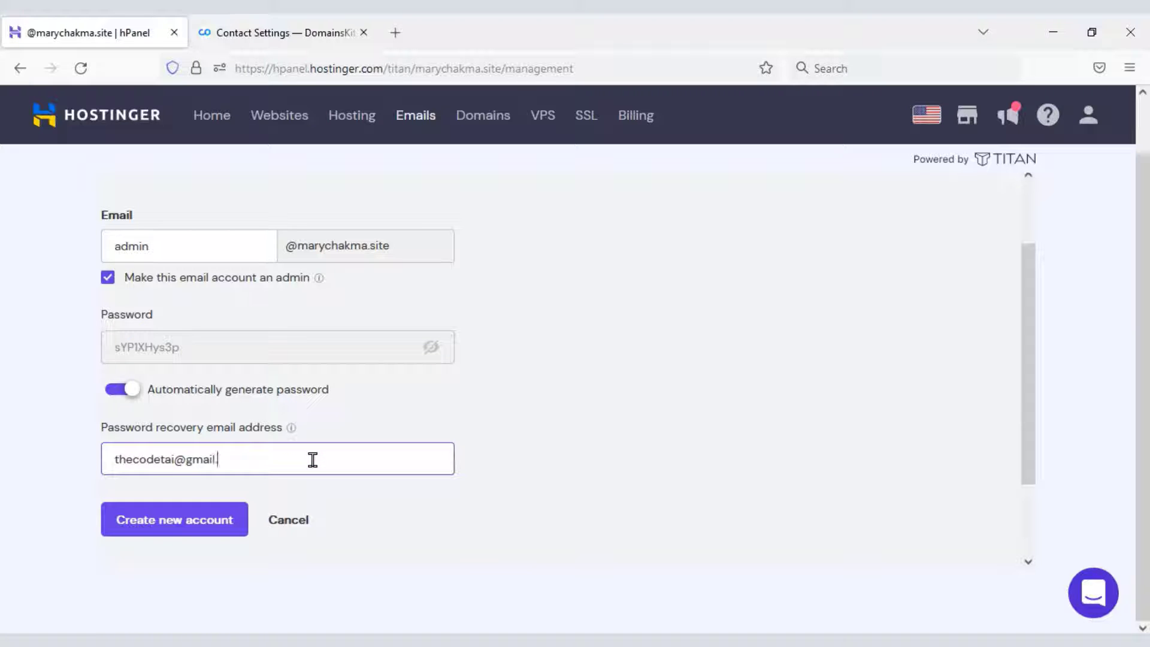
pyautogui.click(208, 522)
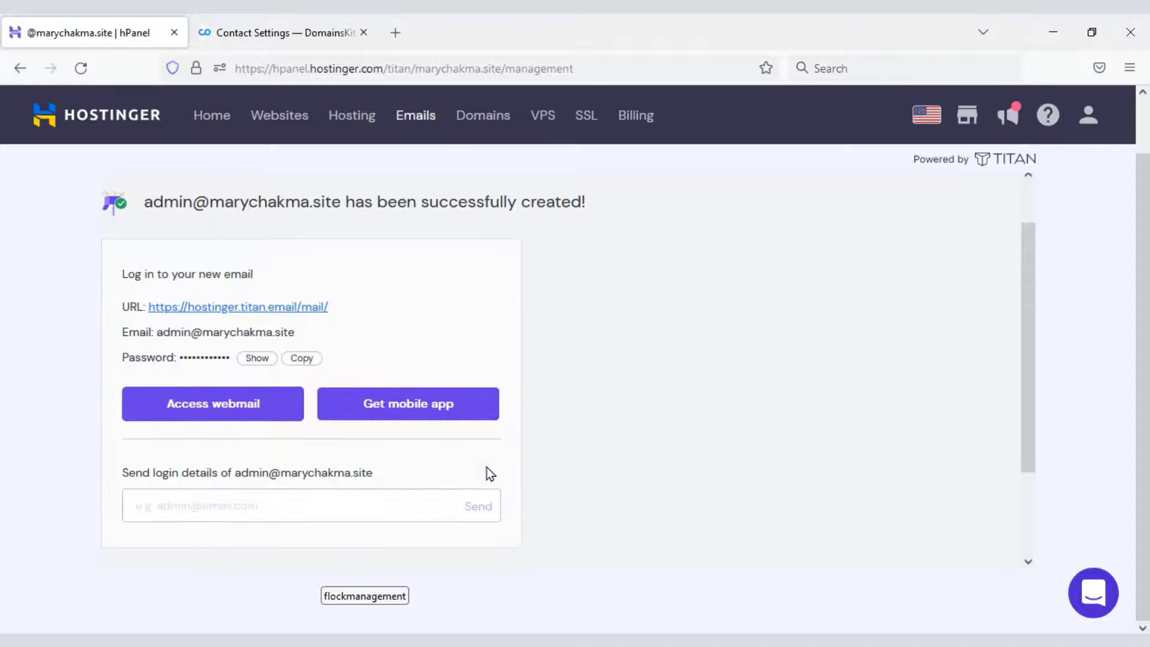
# Copy the new mailbox address into DomainsKit's SMTP Username field
pyautogui.click(375, 523)
pyautogui.moveTo(297, 333); pyautogui.dragTo(168, 331)
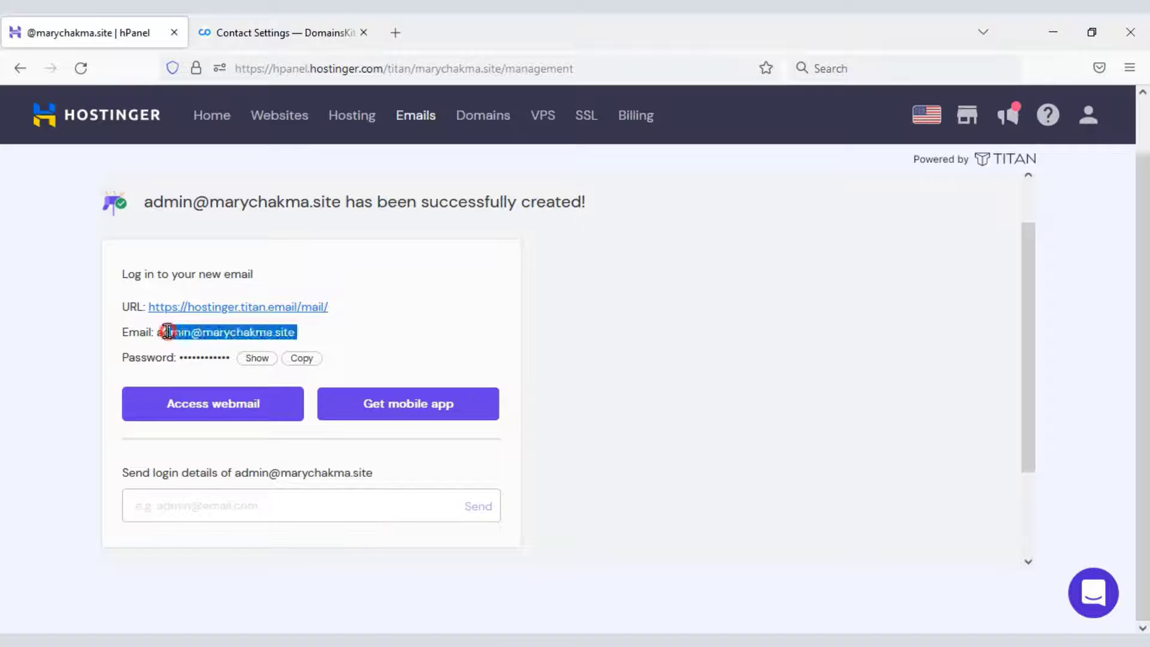
pyautogui.rightClick(180, 337)
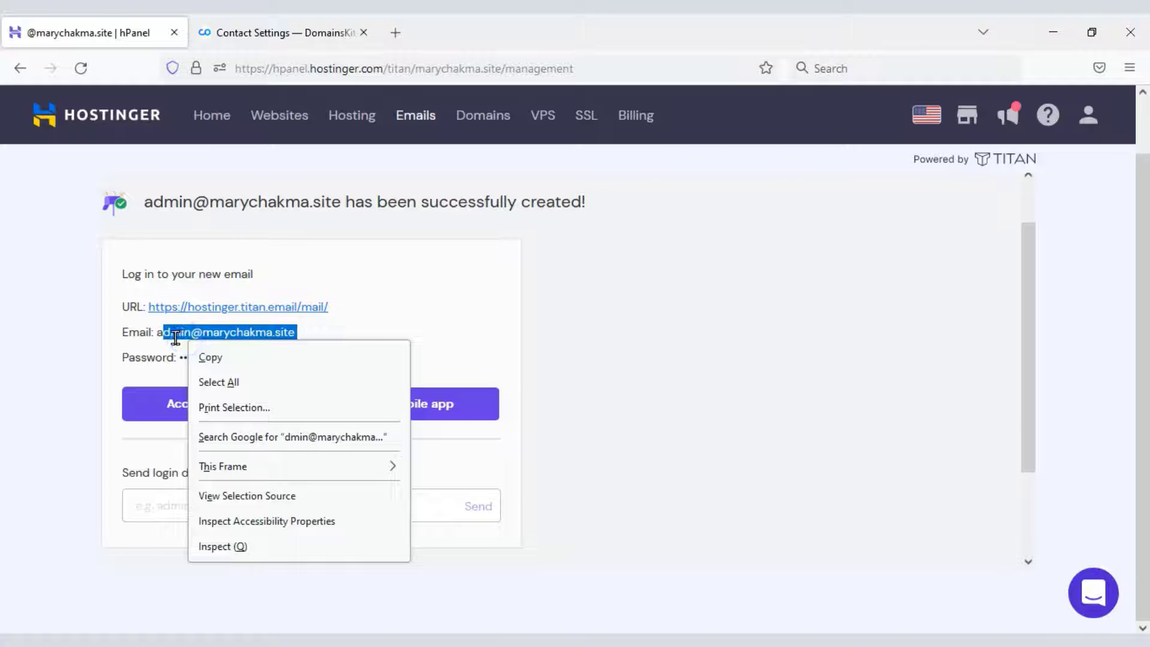
pyautogui.rightClick(272, 330)
pyautogui.click(287, 342)
pyautogui.click(269, 44)
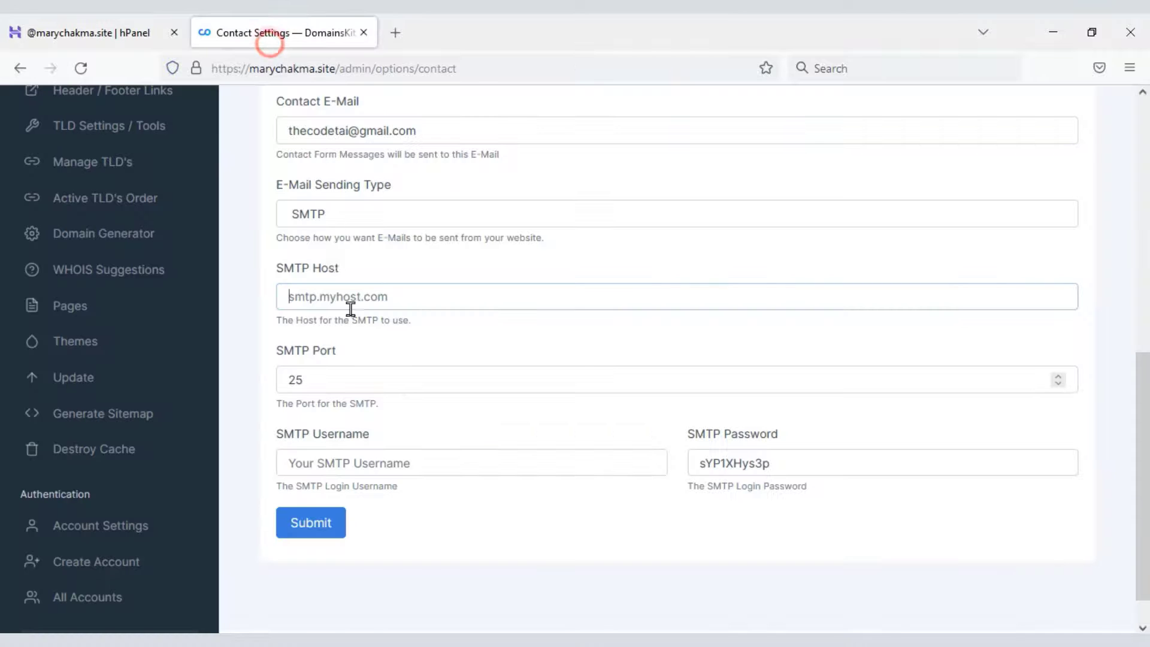
pyautogui.rightClick(450, 467)
pyautogui.click(477, 320)
# Copy smtp.titan.email from the Titan desktop app settings into SMTP Host
pyautogui.click(90, 32)
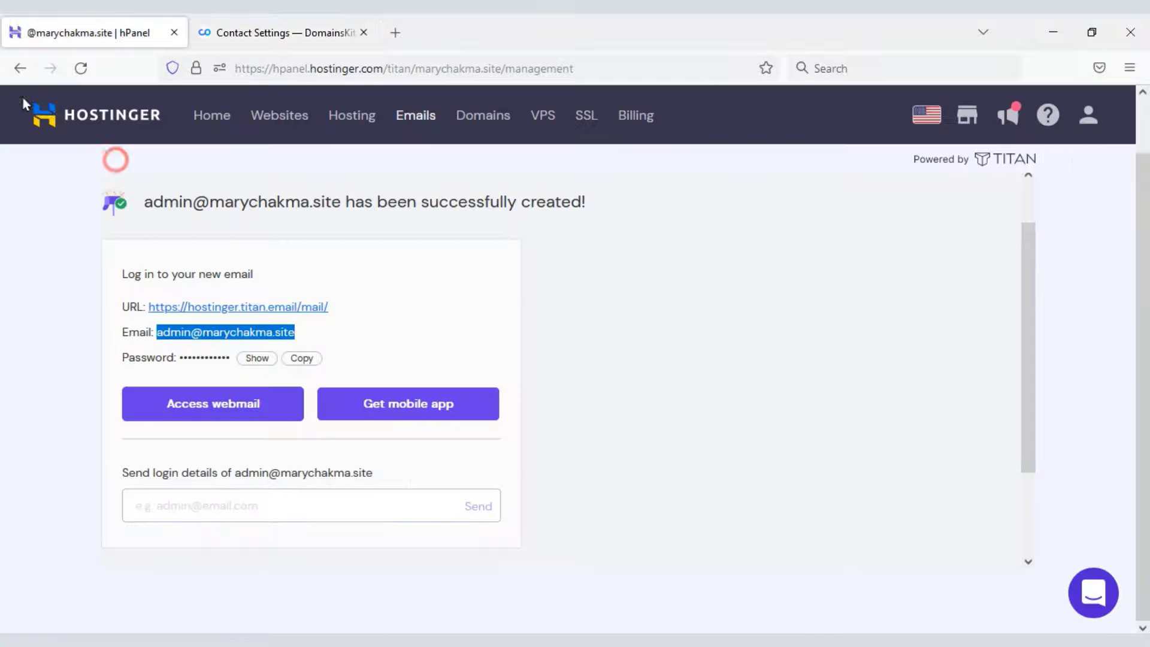
pyautogui.click(20, 68)
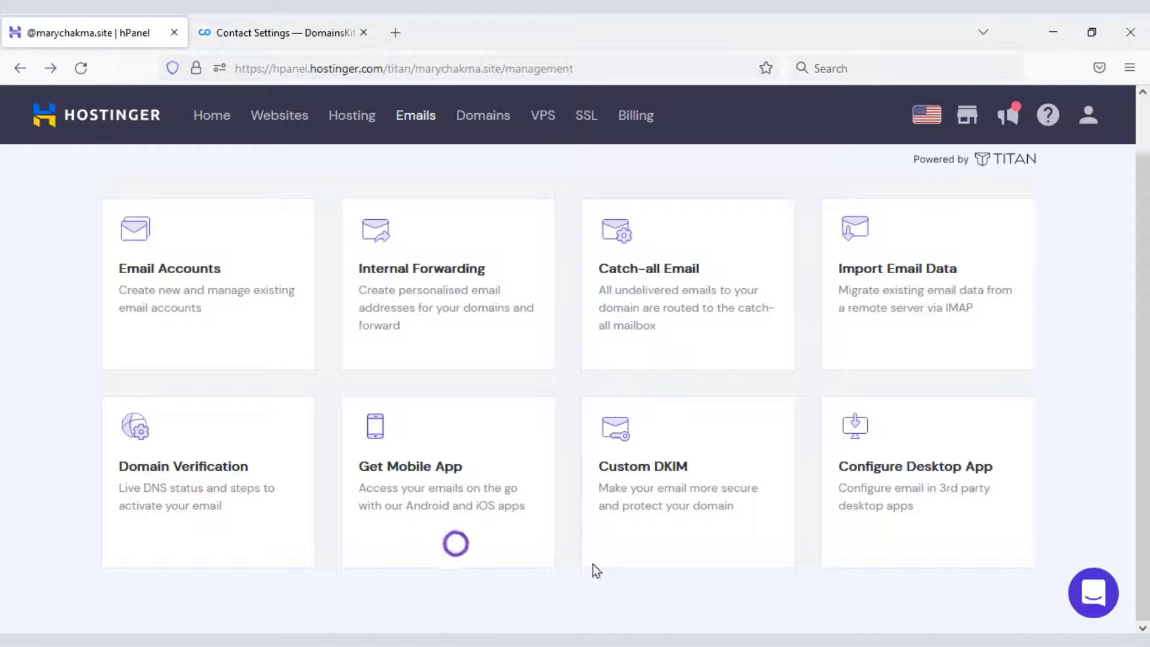
pyautogui.click(863, 499)
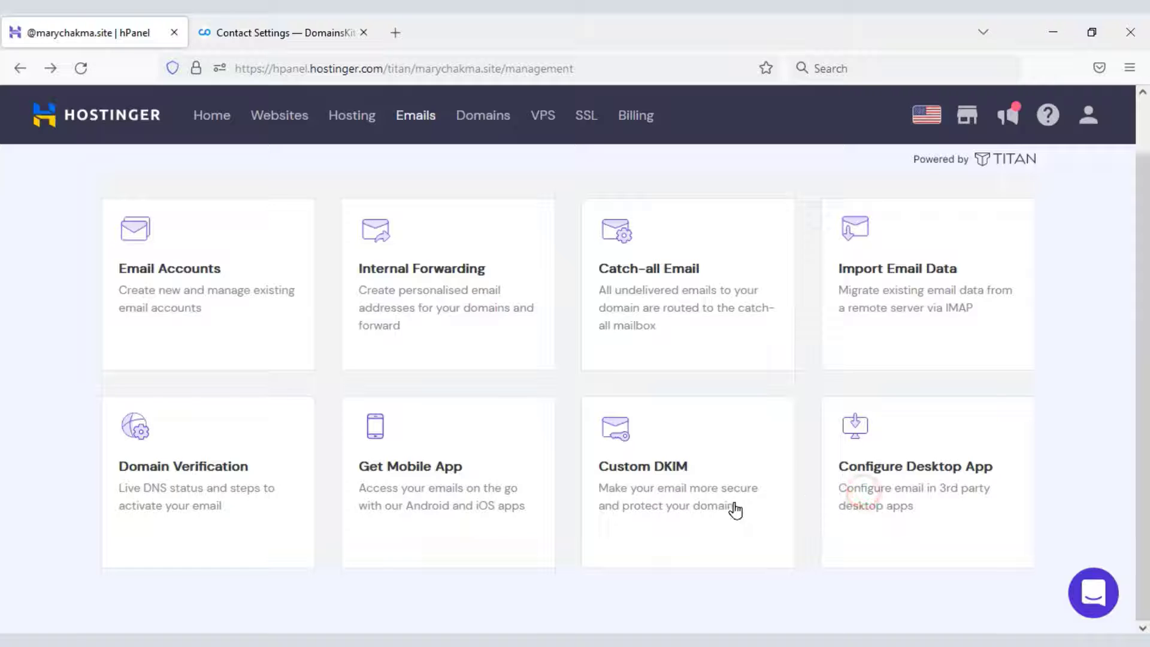
pyautogui.scroll(-4, 713, 507)
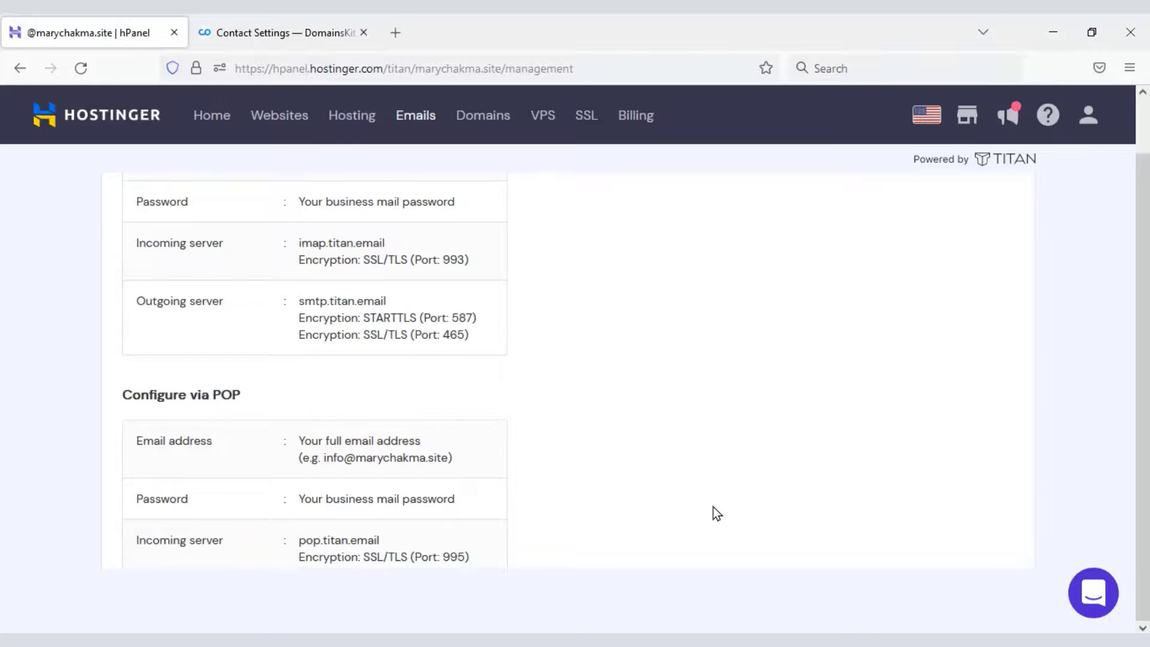
pyautogui.click(386, 362)
pyautogui.moveTo(386, 363); pyautogui.dragTo(293, 364)
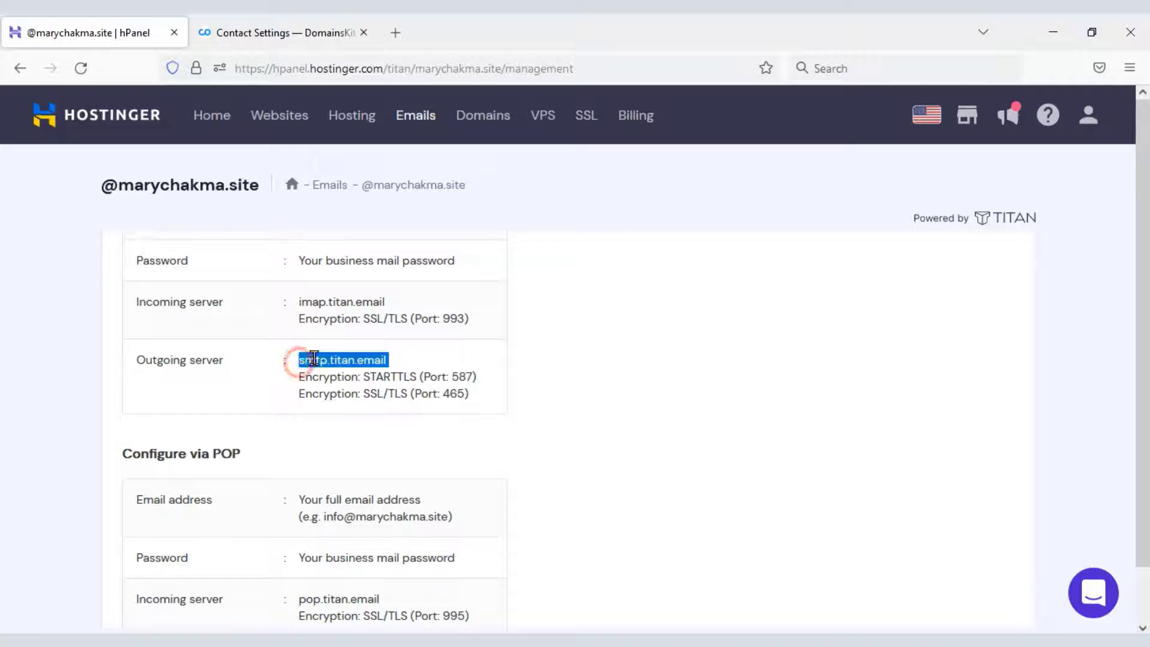
pyautogui.rightClick(313, 358)
pyautogui.click(358, 198)
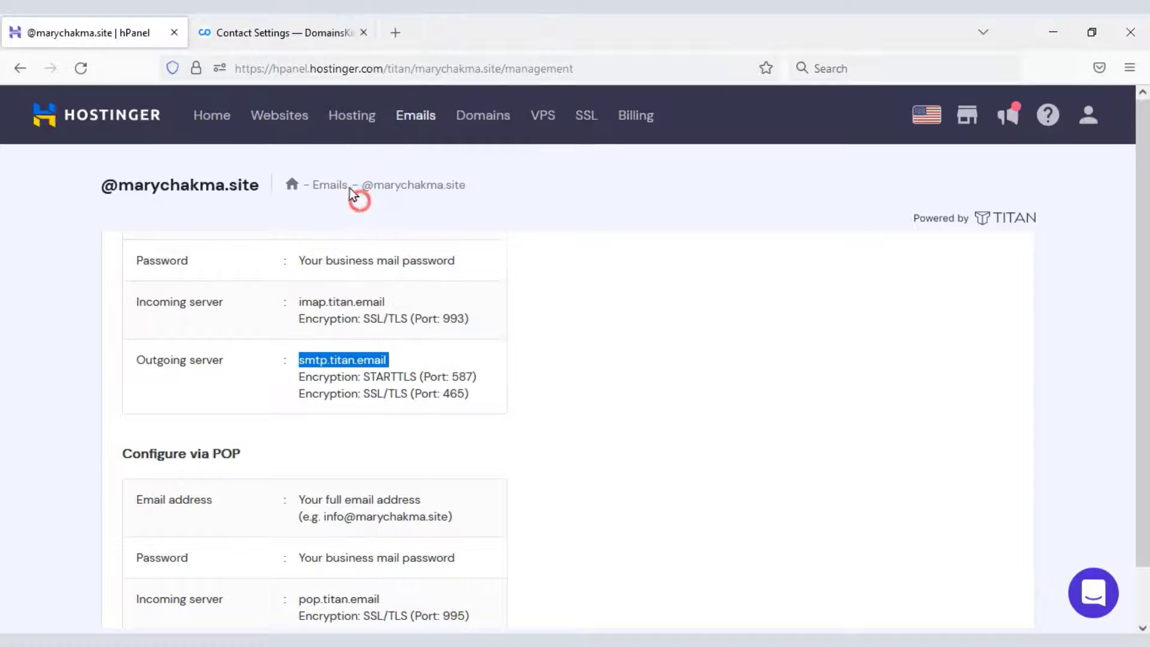
pyautogui.click(262, 33)
pyautogui.rightClick(418, 302)
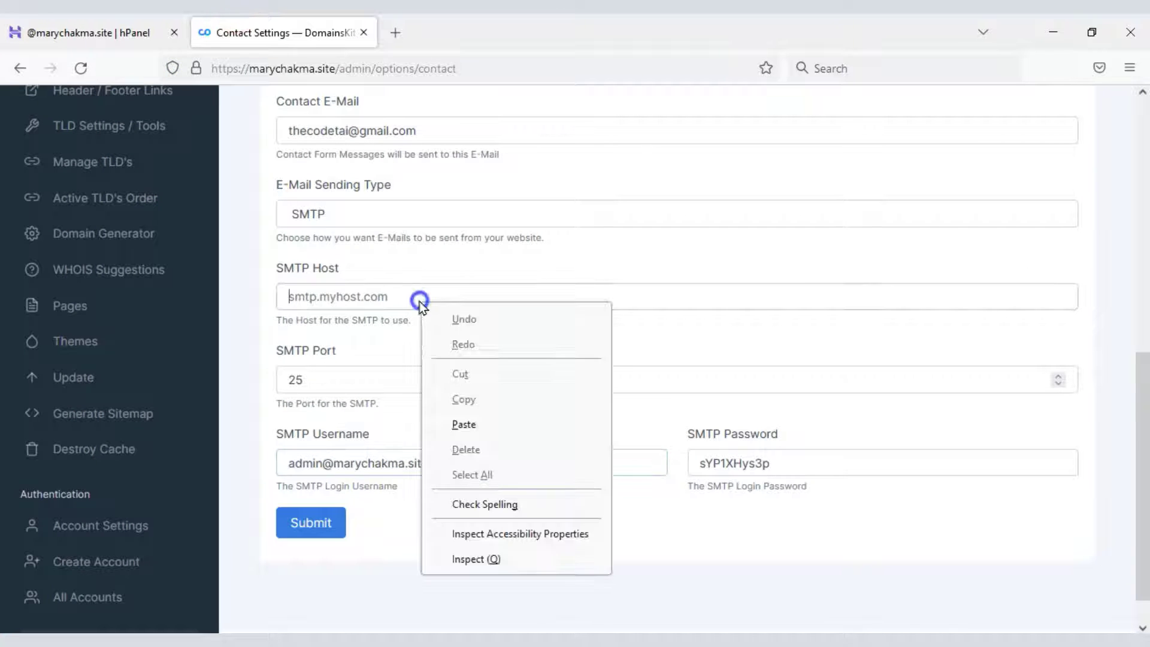
pyautogui.click(481, 420)
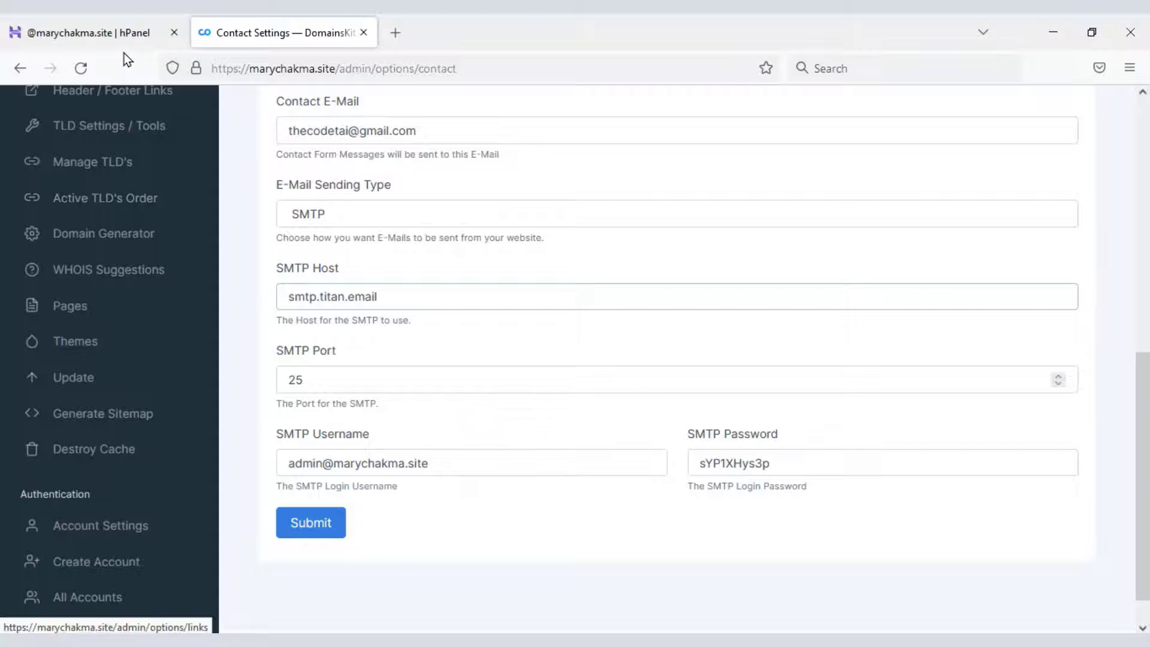
# Replace SMTP Port 25 with the Titan SSL port 465
pyautogui.click(114, 36)
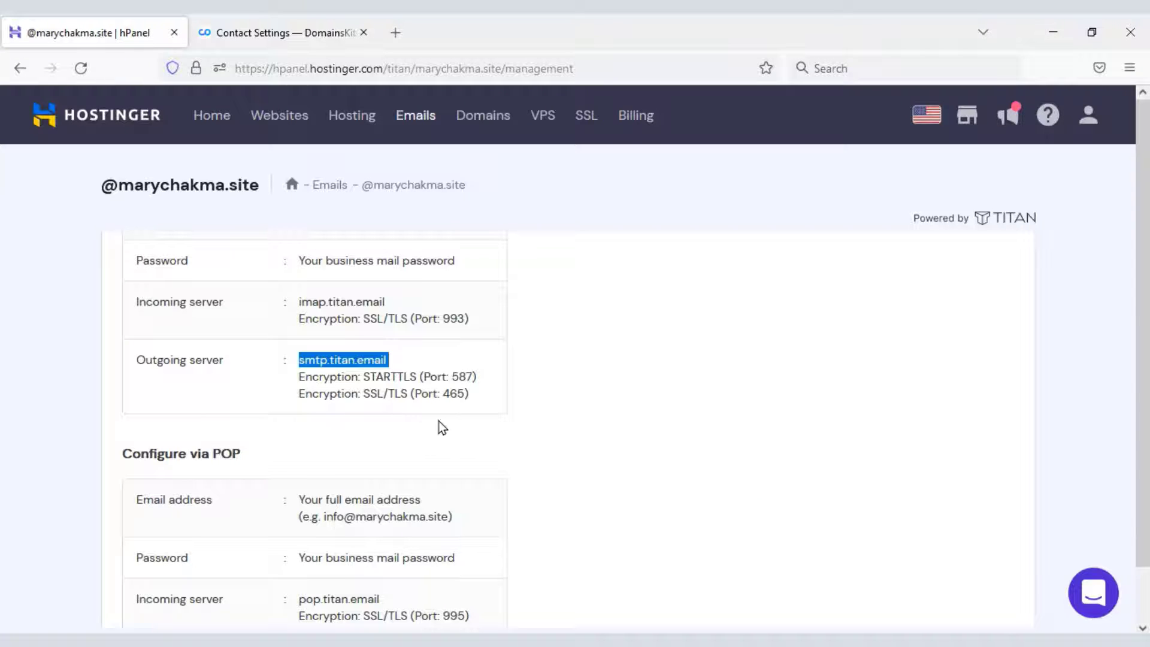
pyautogui.doubleClick(455, 395)
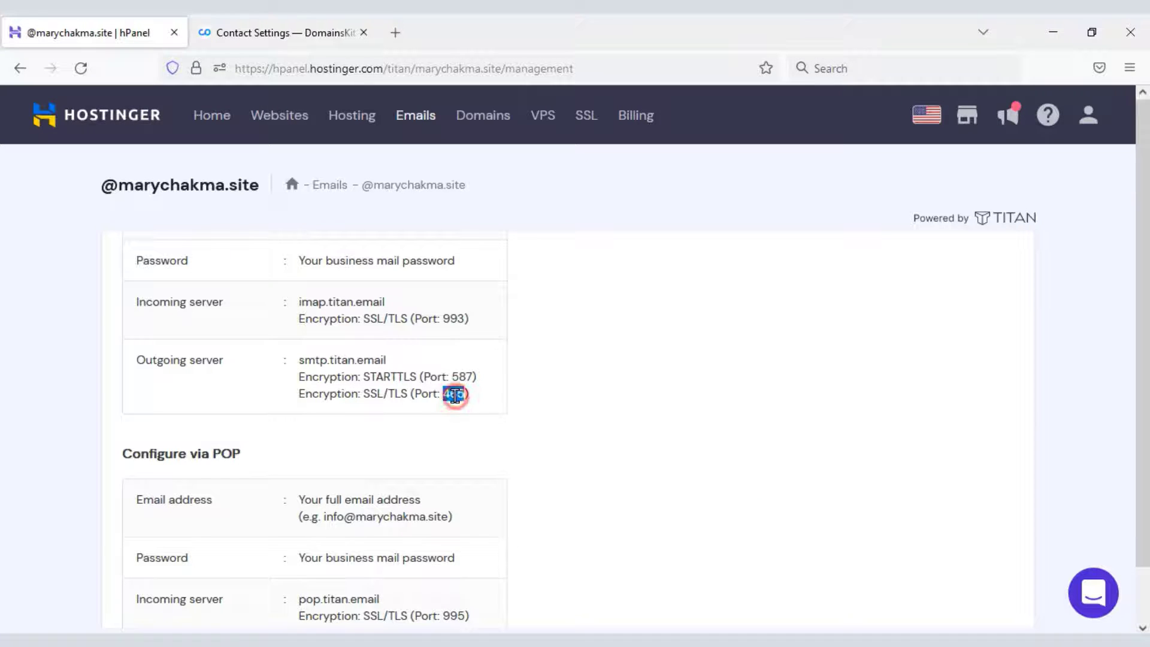
pyautogui.rightClick(466, 407)
pyautogui.click(469, 415)
pyautogui.click(282, 36)
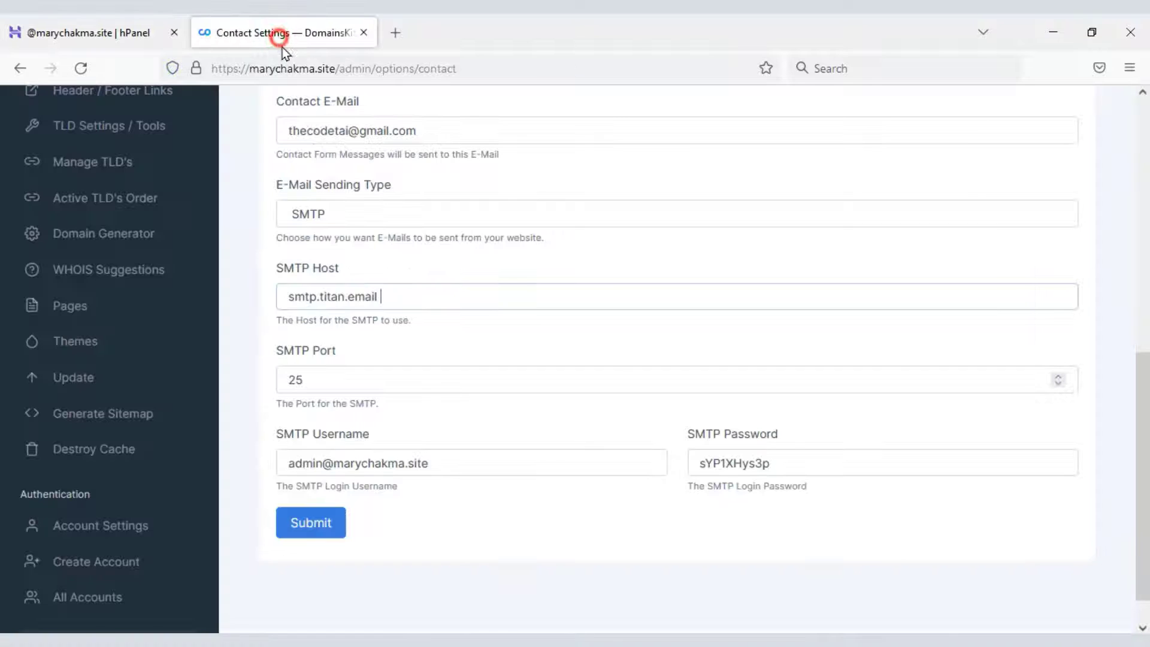
pyautogui.click(360, 374)
pyautogui.doubleClick(307, 381)
pyautogui.rightClick(313, 384)
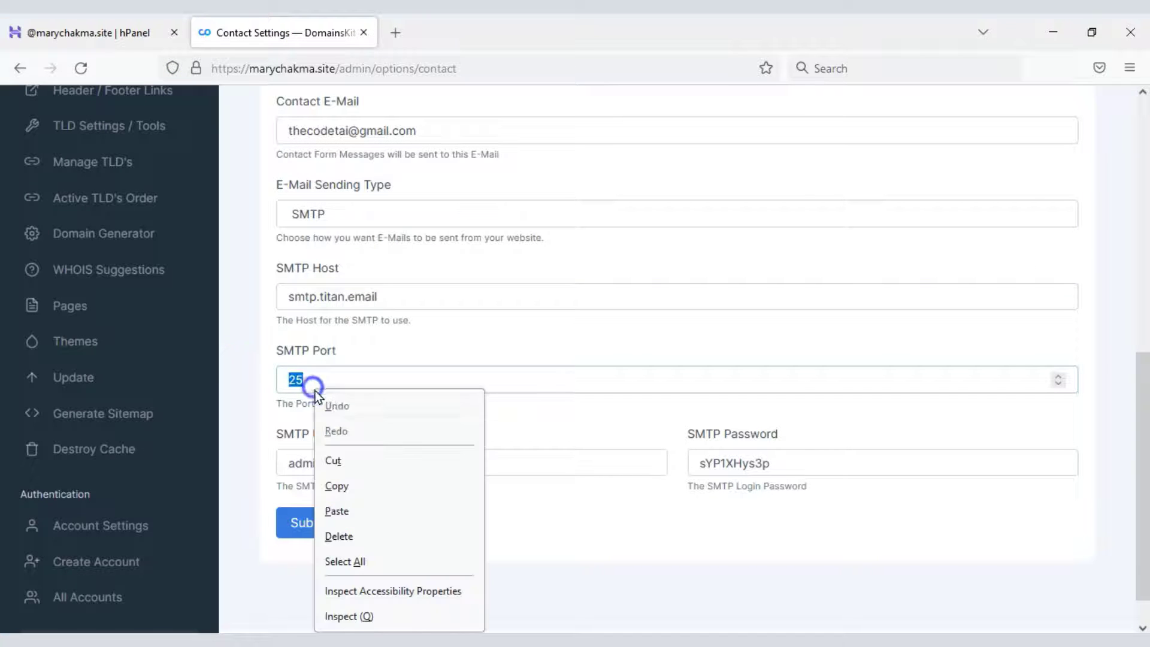
pyautogui.click(337, 511)
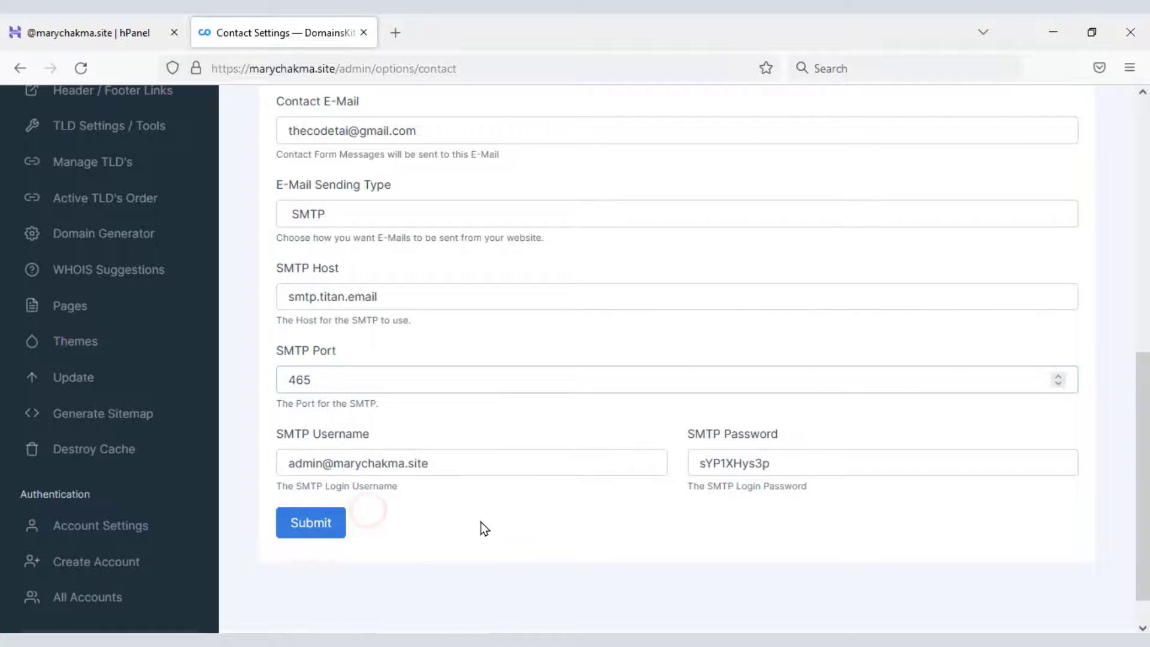
# Submit the contact settings, close the hPanel tab and go to API Settings
pyautogui.click(337, 536)
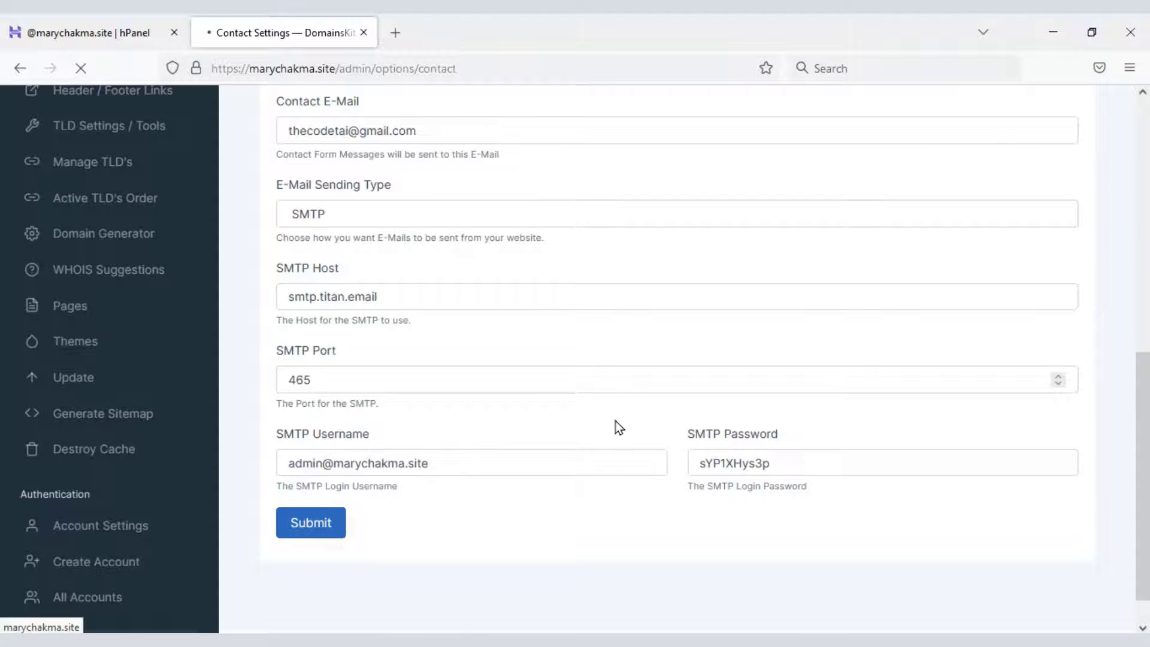
pyautogui.scroll(-10, 601, 436)
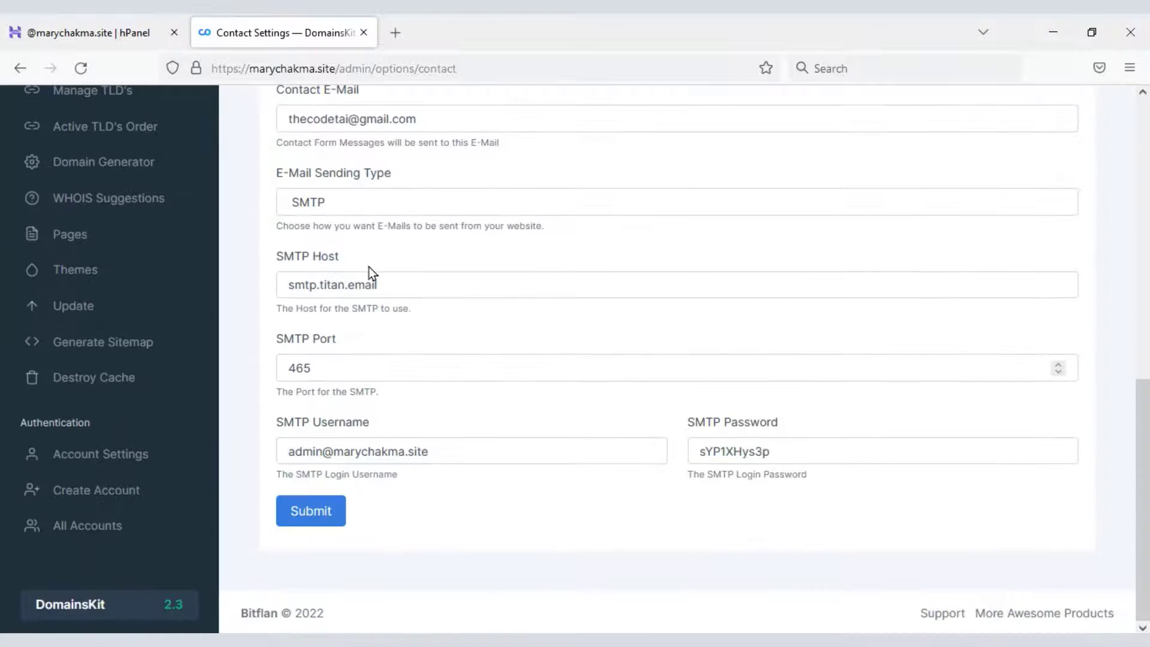
pyautogui.click(174, 32)
pyautogui.scroll(10, 420, 561)
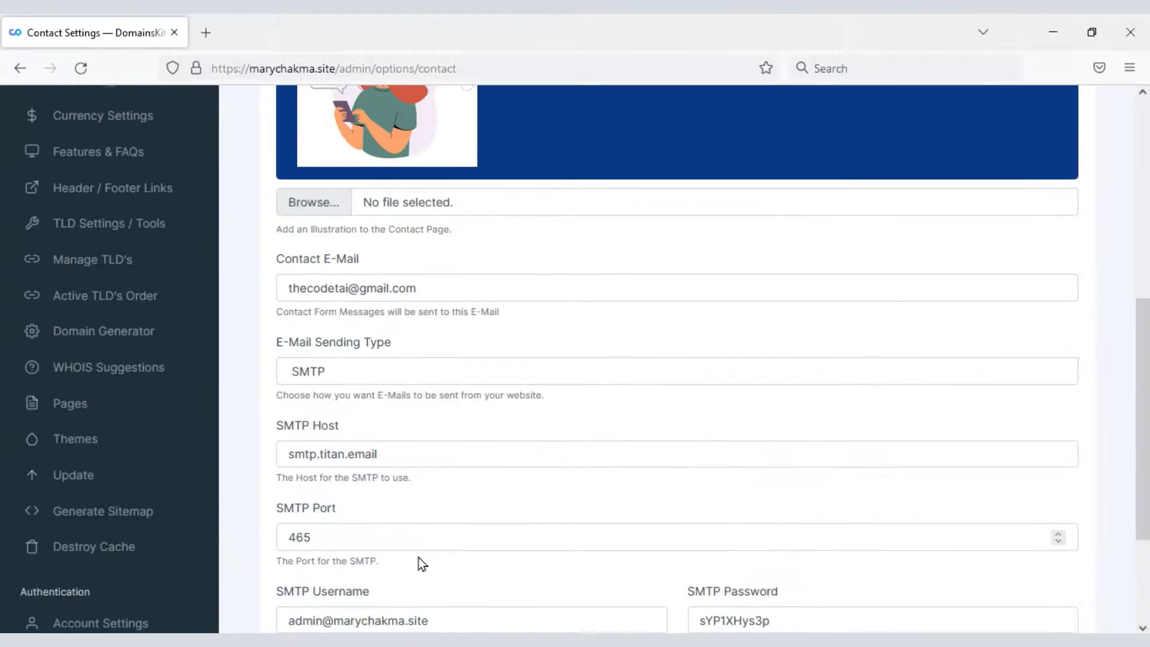
pyautogui.scroll(3, 419, 560)
pyautogui.scroll(-1, 415, 415)
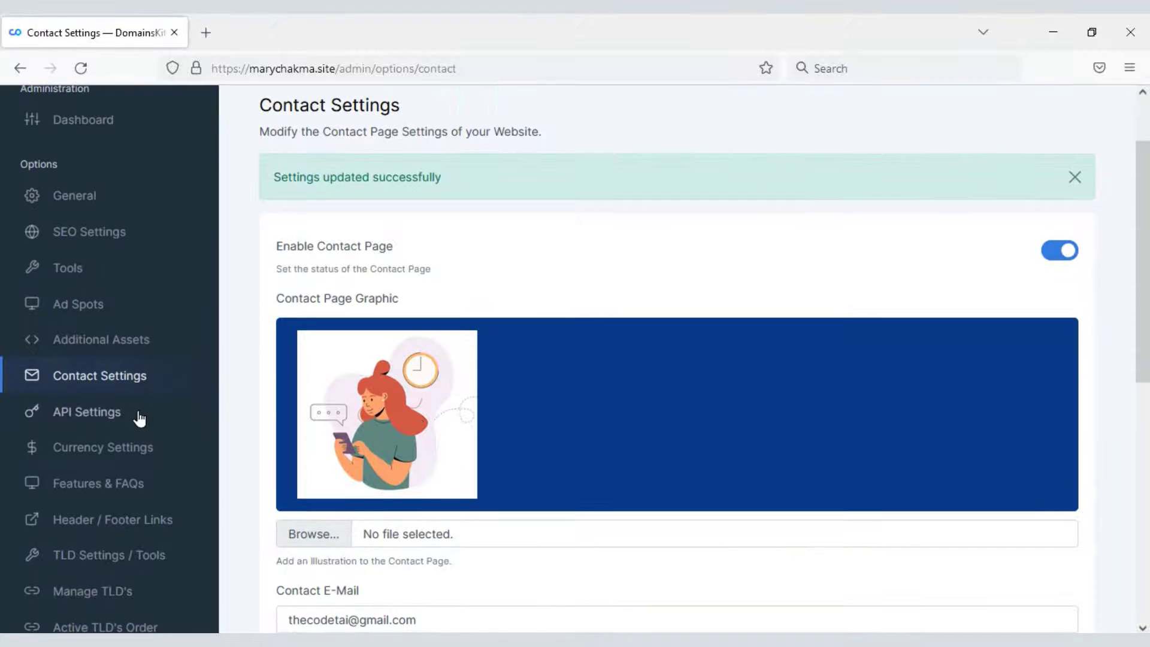
pyautogui.click(139, 412)
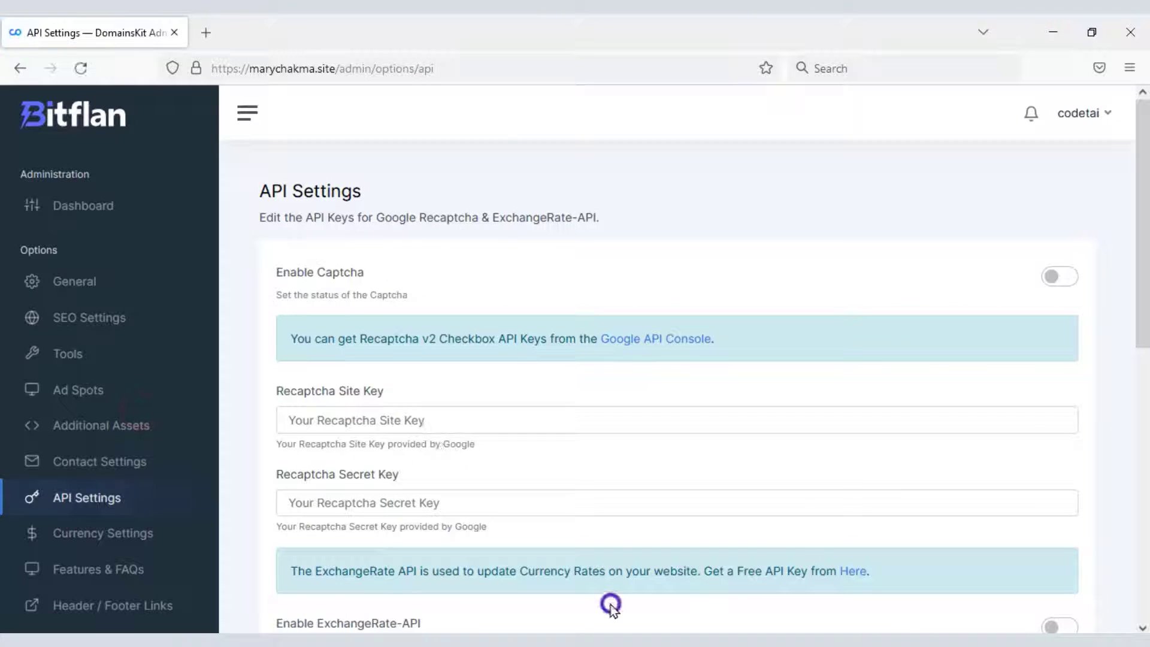
# Sign in to Google's reCAPTCHA console with the saved account and start registering a site
pyautogui.click(670, 340)
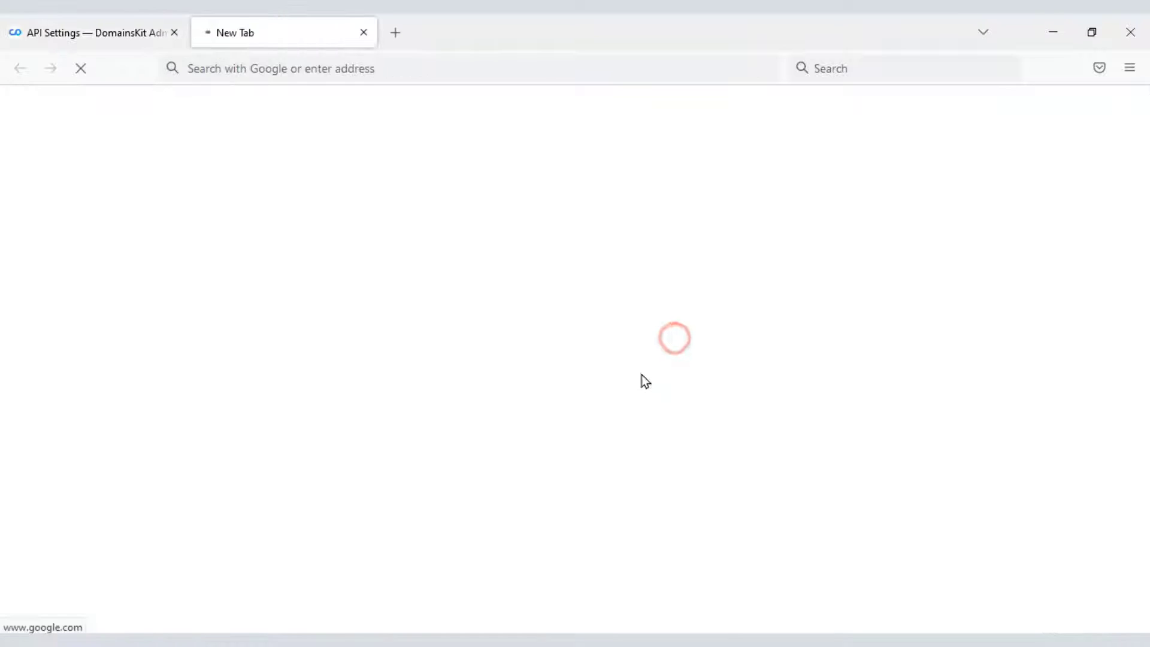
pyautogui.click(552, 309)
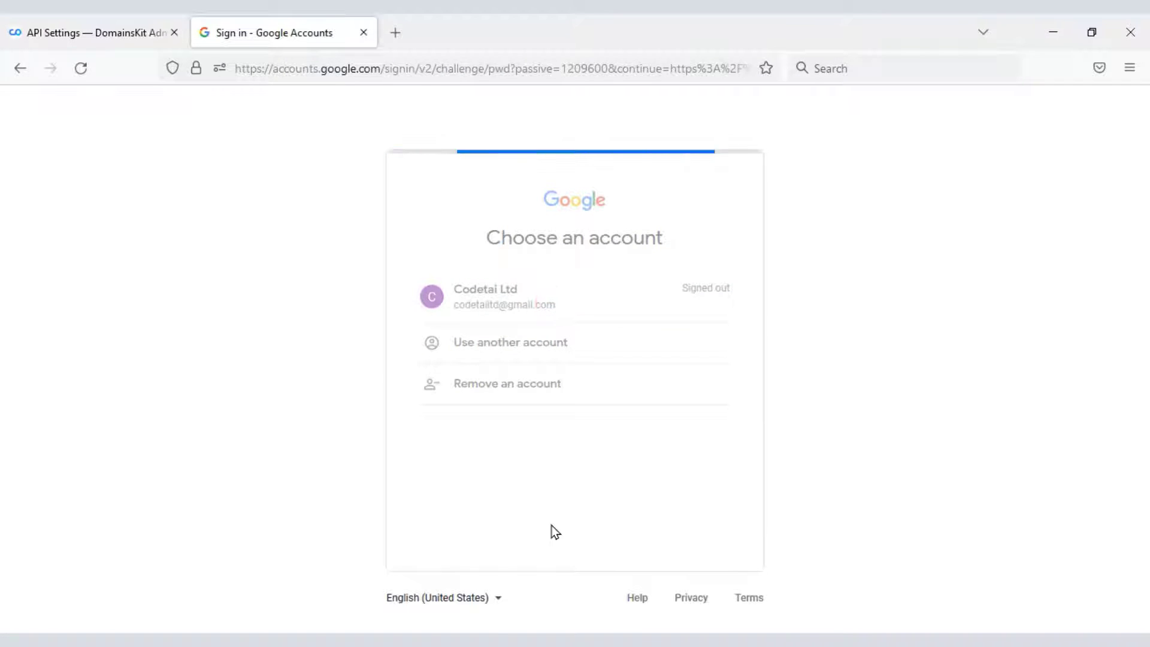
pyautogui.click(499, 358)
pyautogui.click(690, 447)
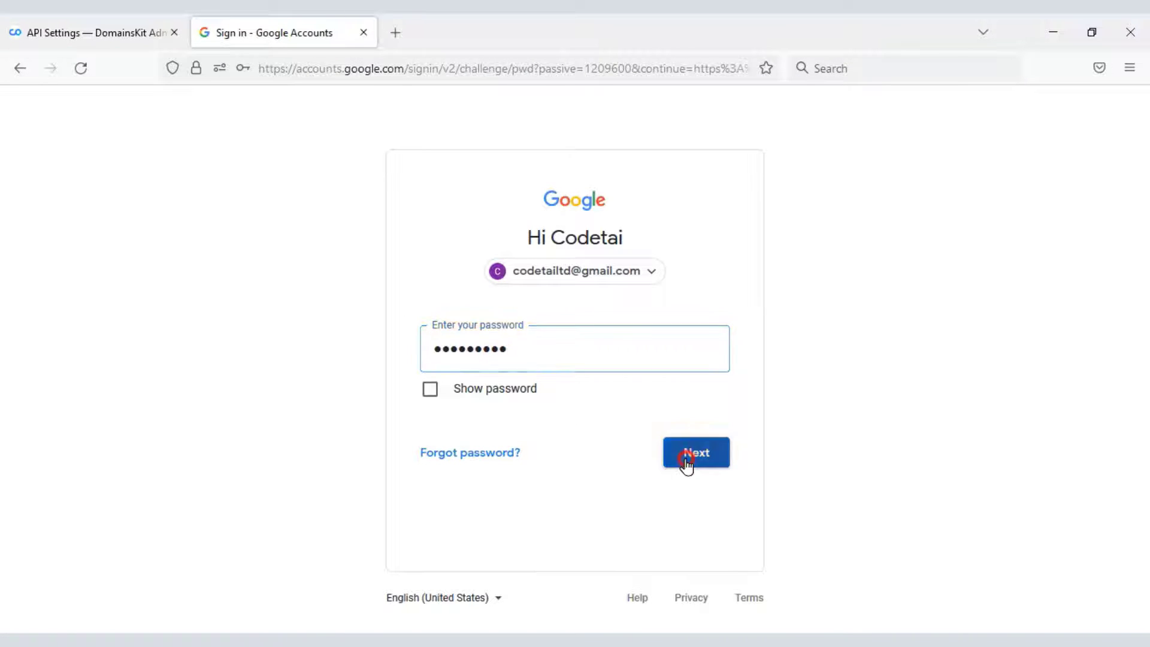
pyautogui.click(399, 278)
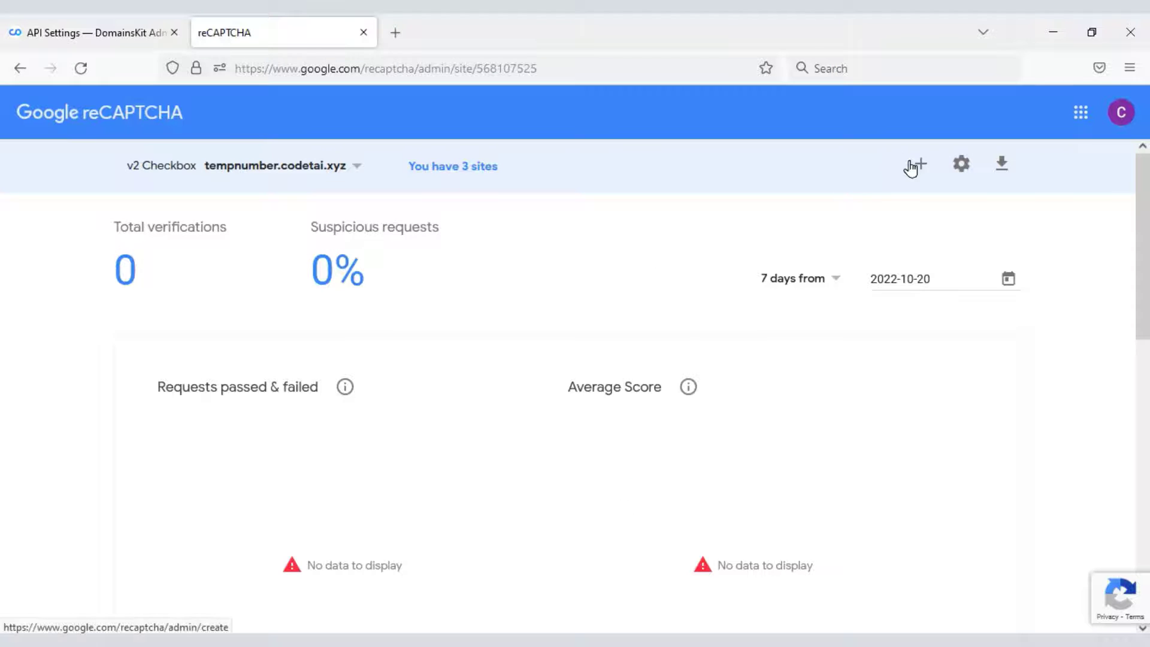
pyautogui.click(919, 164)
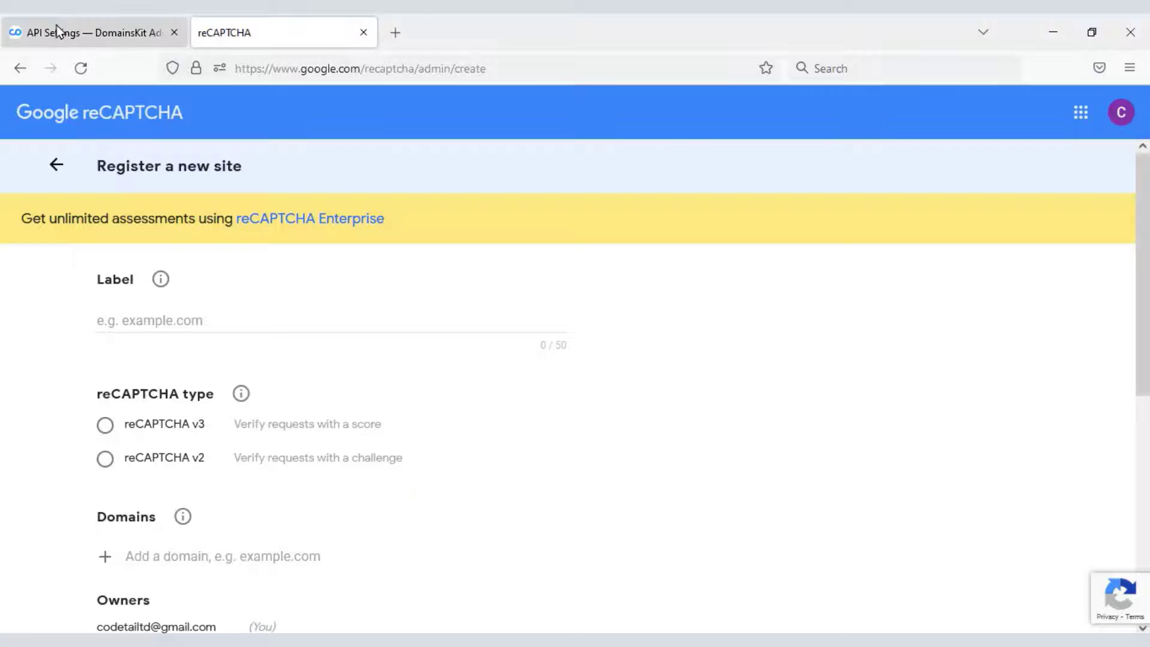
# Set the site label to marychakma.site, copied from the DomainsKit address
pyautogui.click(81, 32)
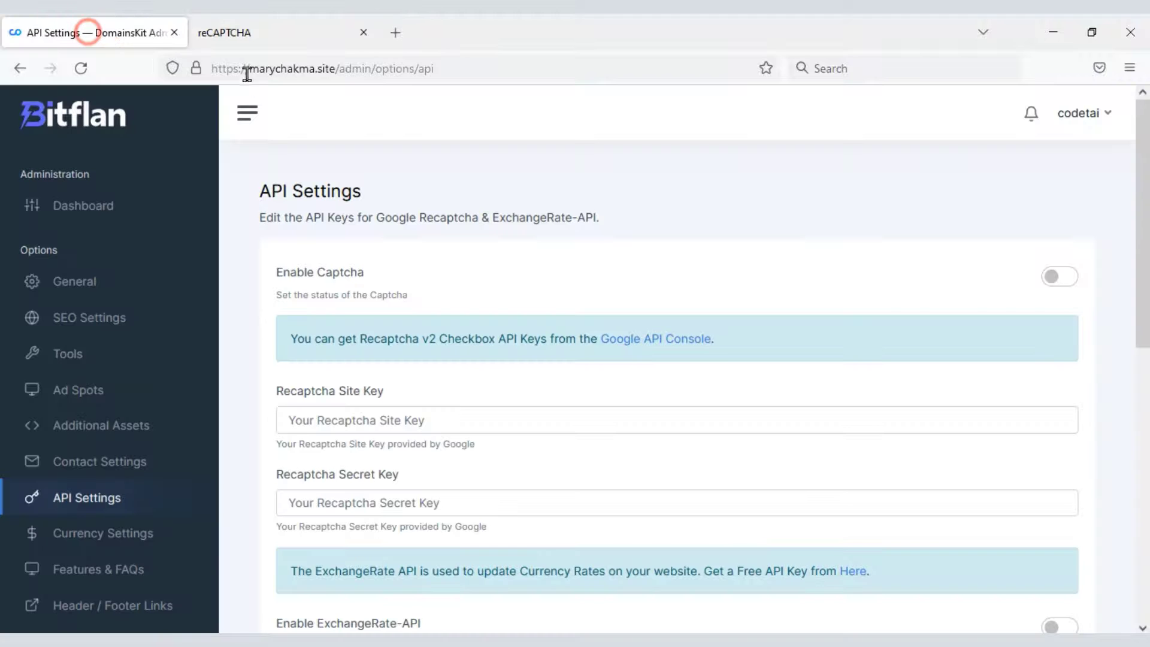
pyautogui.moveTo(338, 72); pyautogui.dragTo(249, 70)
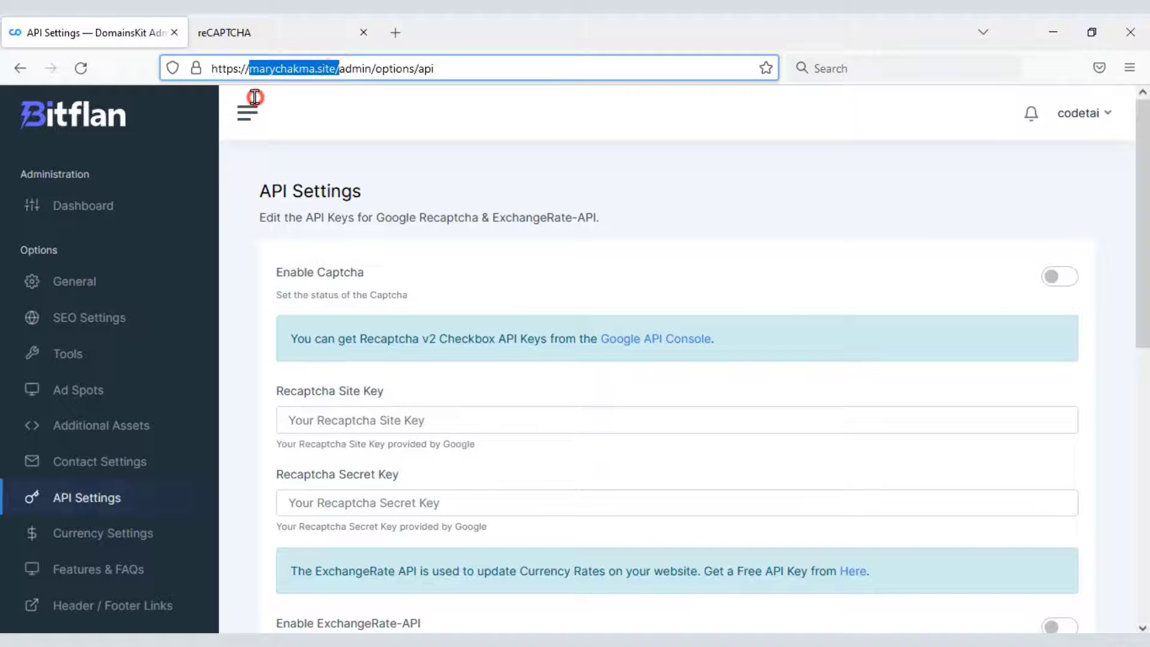
pyautogui.rightClick(278, 71)
pyautogui.click(309, 166)
pyautogui.click(224, 33)
pyautogui.rightClick(231, 327)
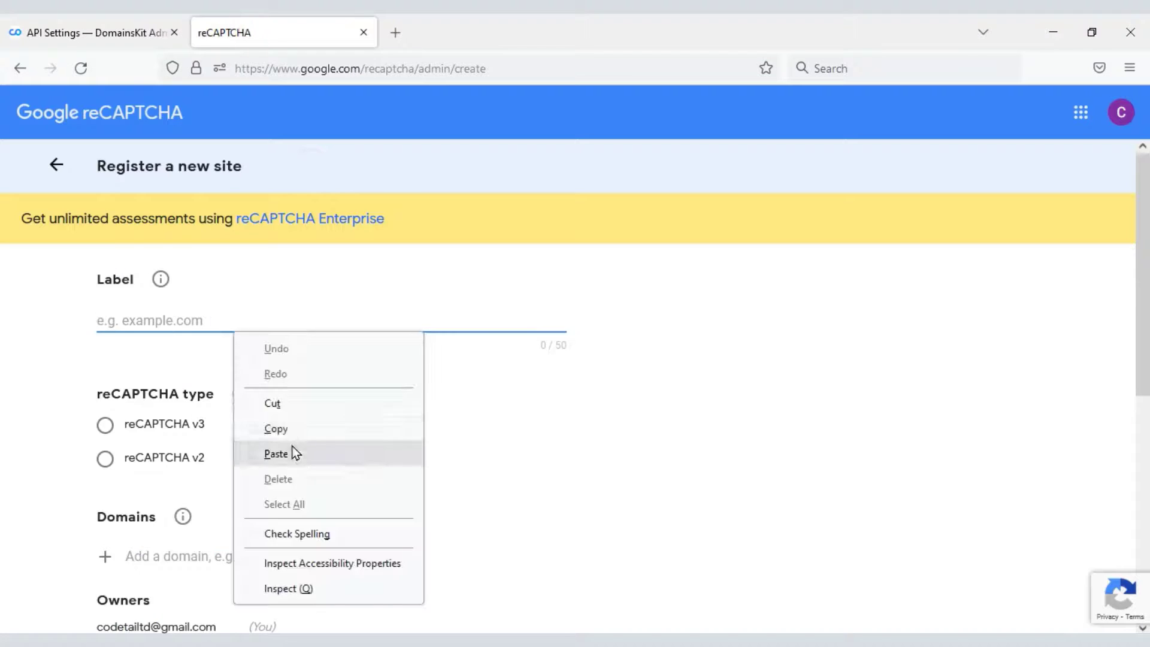
pyautogui.click(292, 447)
pyautogui.scroll(-2, 259, 413)
pyautogui.press('BackSpace')
# Choose reCAPTCHA v2 and add marychakma.site as the allowed domain
pyautogui.scroll(-2, 158, 280)
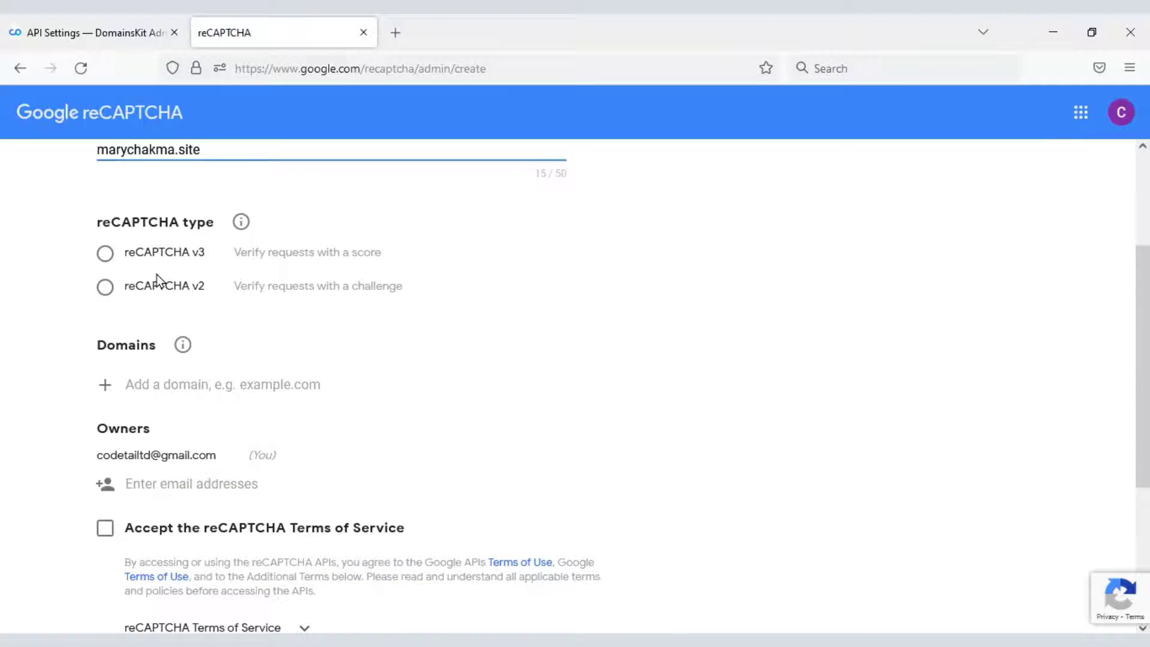
pyautogui.click(124, 292)
pyautogui.scroll(-2, 261, 384)
pyautogui.rightClick(226, 397)
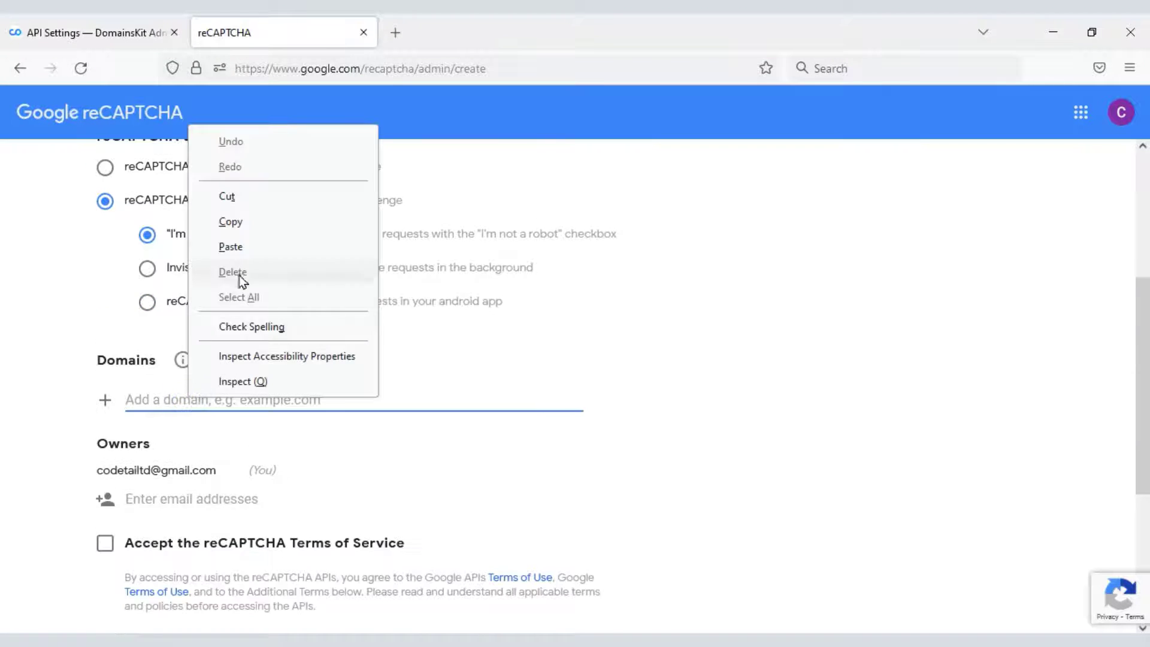
pyautogui.click(239, 249)
pyautogui.press('BackSpace')
pyautogui.press('Return')
# Accept the Terms of Service, submit the registration and copy the site key
pyautogui.scroll(-4, 190, 501)
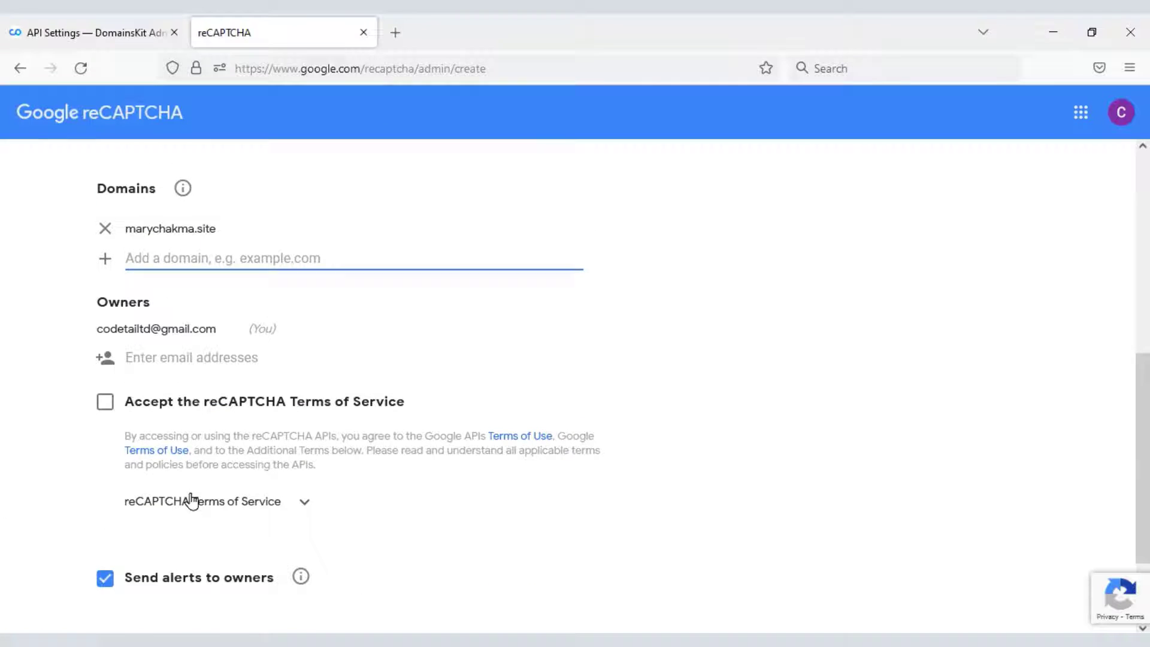
pyautogui.click(97, 403)
pyautogui.scroll(-3, 368, 509)
pyautogui.click(292, 603)
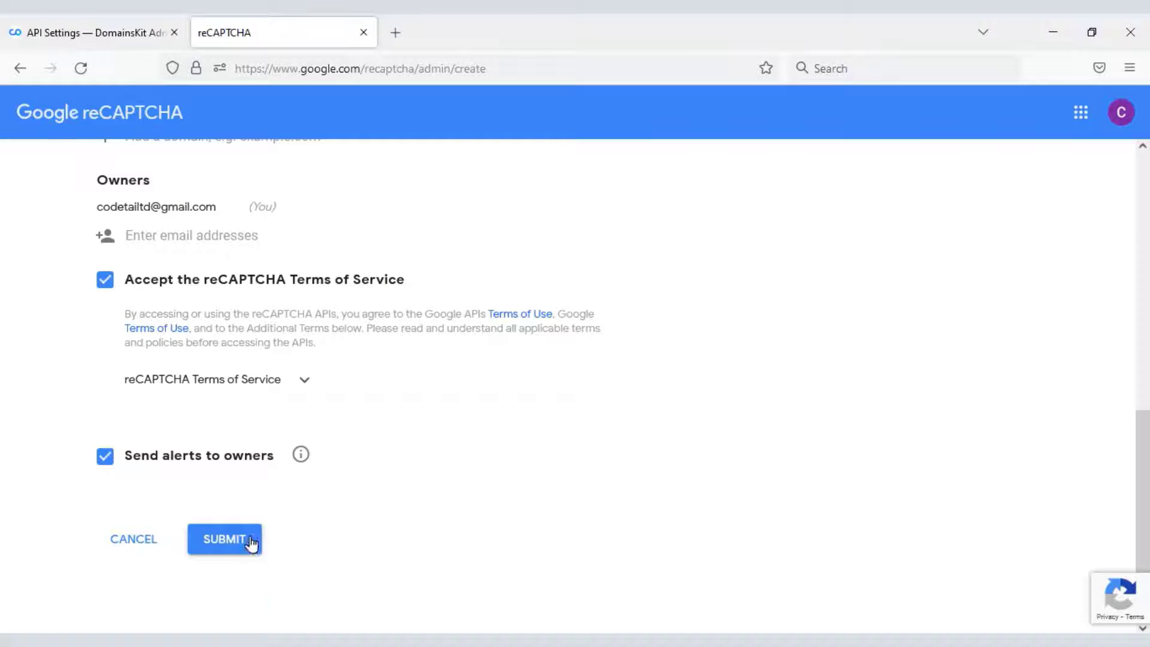
pyautogui.click(251, 542)
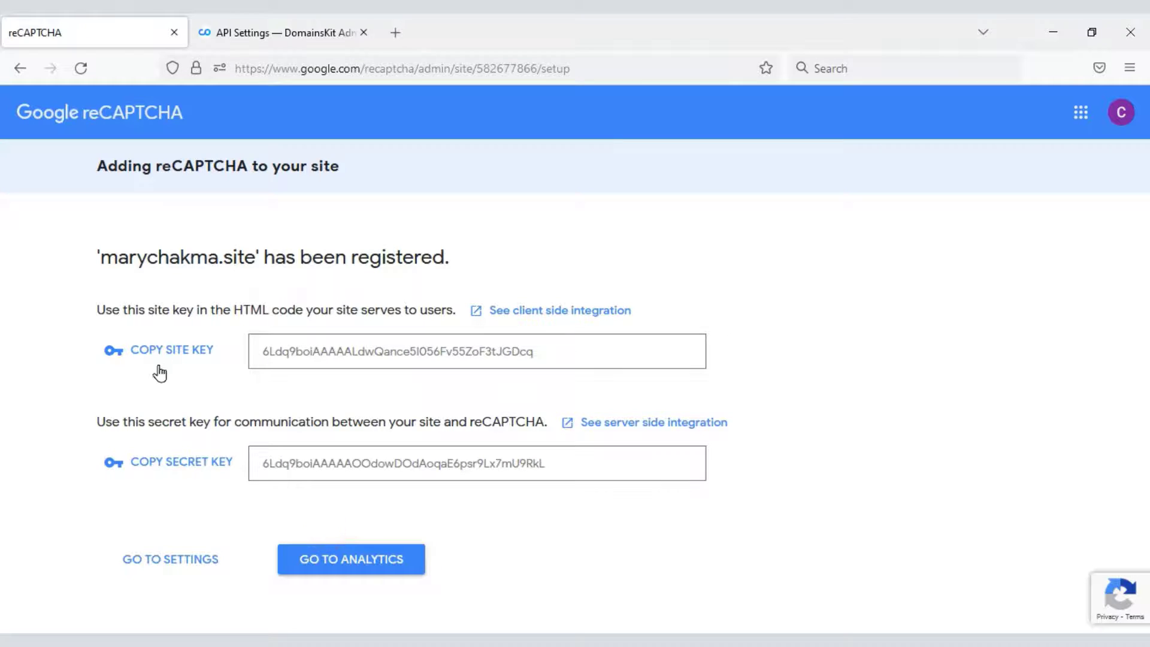
pyautogui.click(159, 355)
# Paste the reCAPTCHA site key into DomainsKit's Recaptcha Site Key field
pyautogui.click(281, 32)
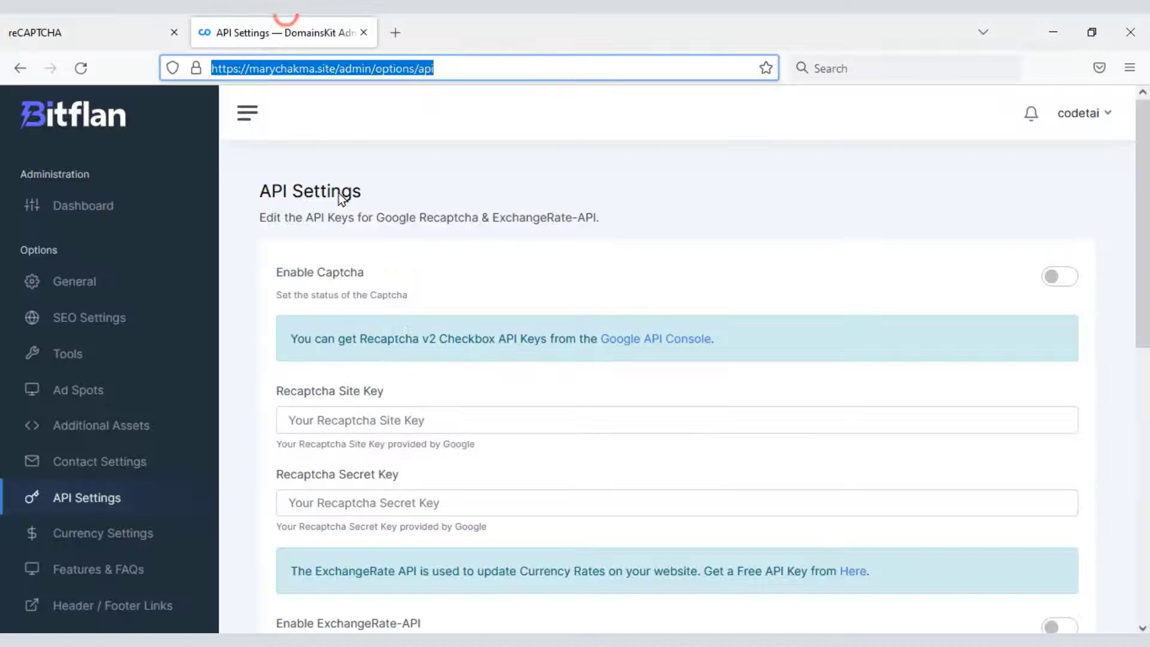
pyautogui.scroll(-2, 386, 372)
pyautogui.rightClick(384, 338)
pyautogui.click(432, 468)
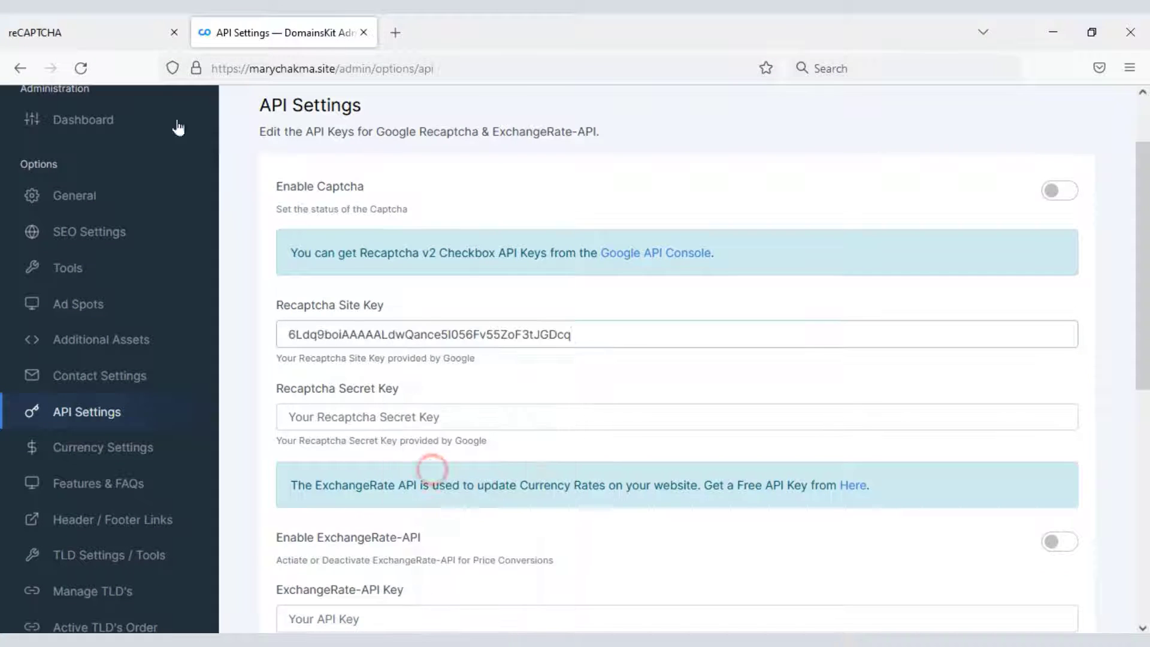
# Copy the reCAPTCHA secret key into the Secret Key field and save
pyautogui.click(124, 33)
pyautogui.click(195, 467)
pyautogui.click(282, 32)
pyautogui.rightClick(370, 413)
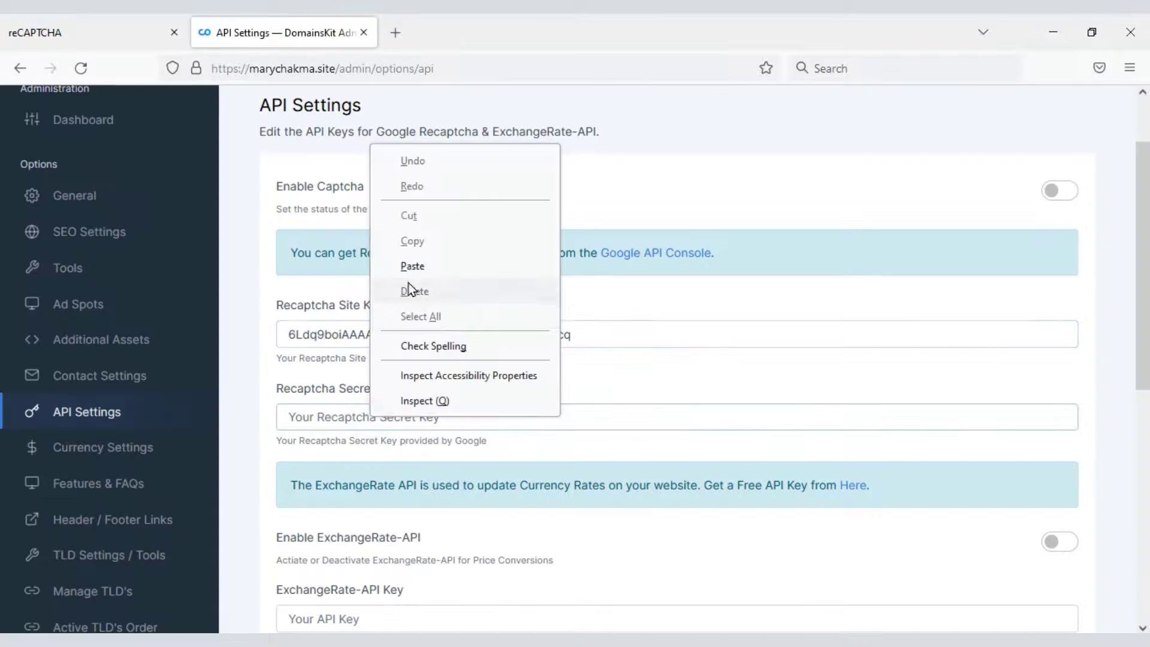
pyautogui.click(410, 265)
pyautogui.scroll(-1, 458, 409)
pyautogui.scroll(-5, 459, 409)
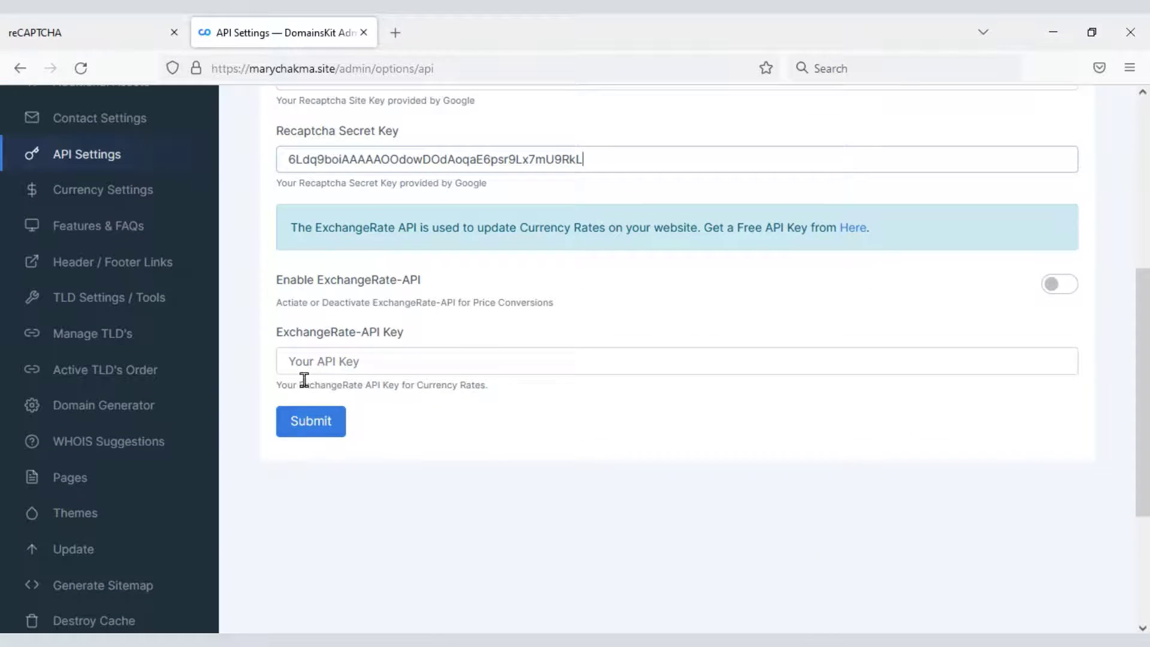
pyautogui.click(298, 418)
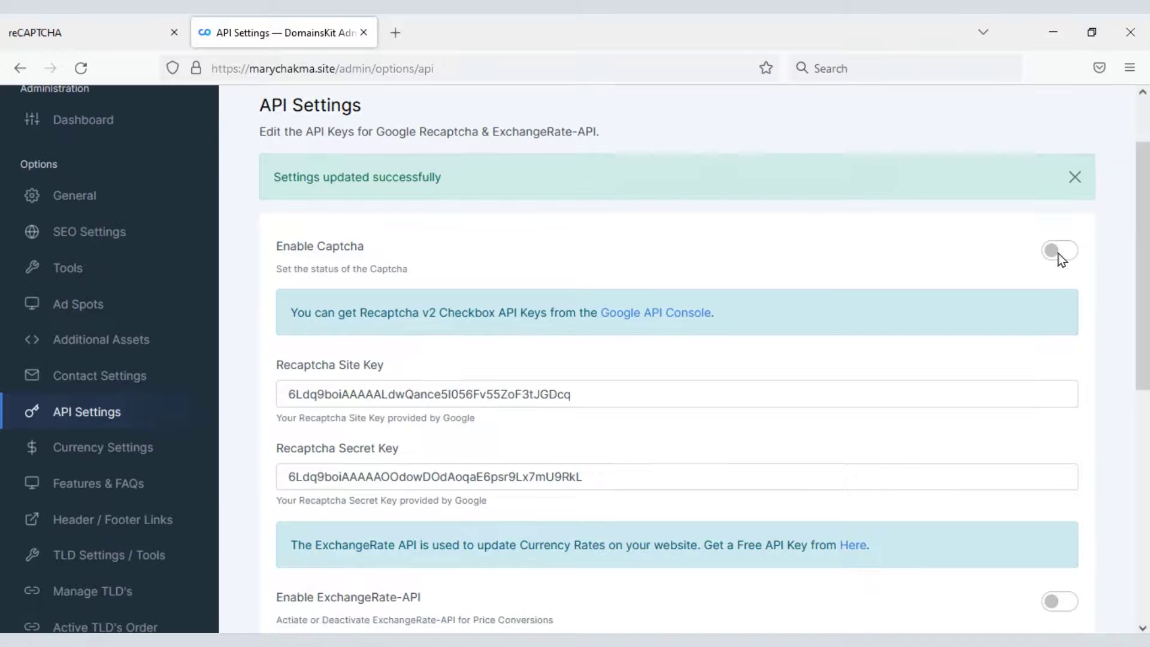
# Turn on Enable Captcha and save the setting
pyautogui.click(1058, 251)
pyautogui.scroll(-5, 803, 334)
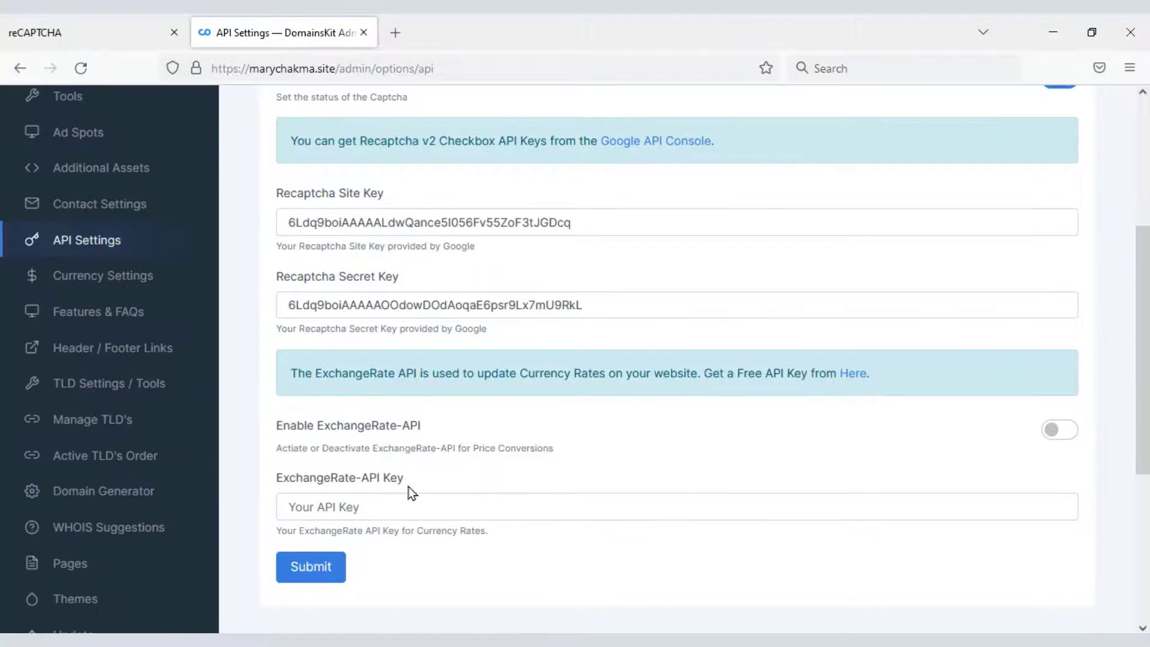
pyautogui.click(311, 566)
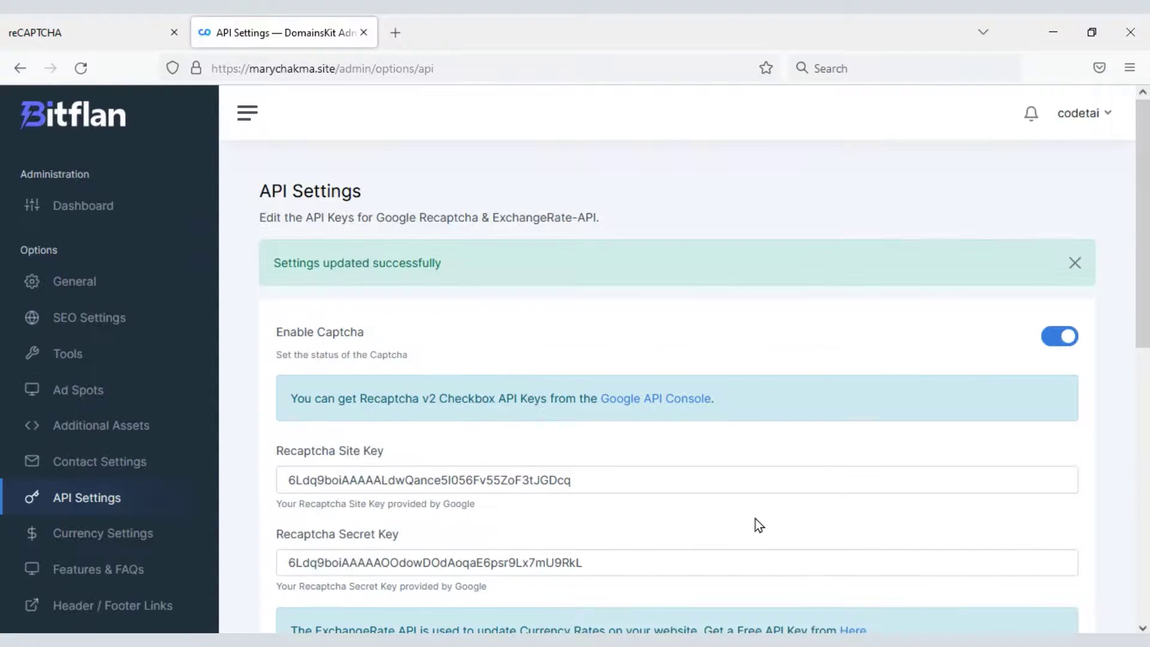
pyautogui.scroll(-4, 577, 588)
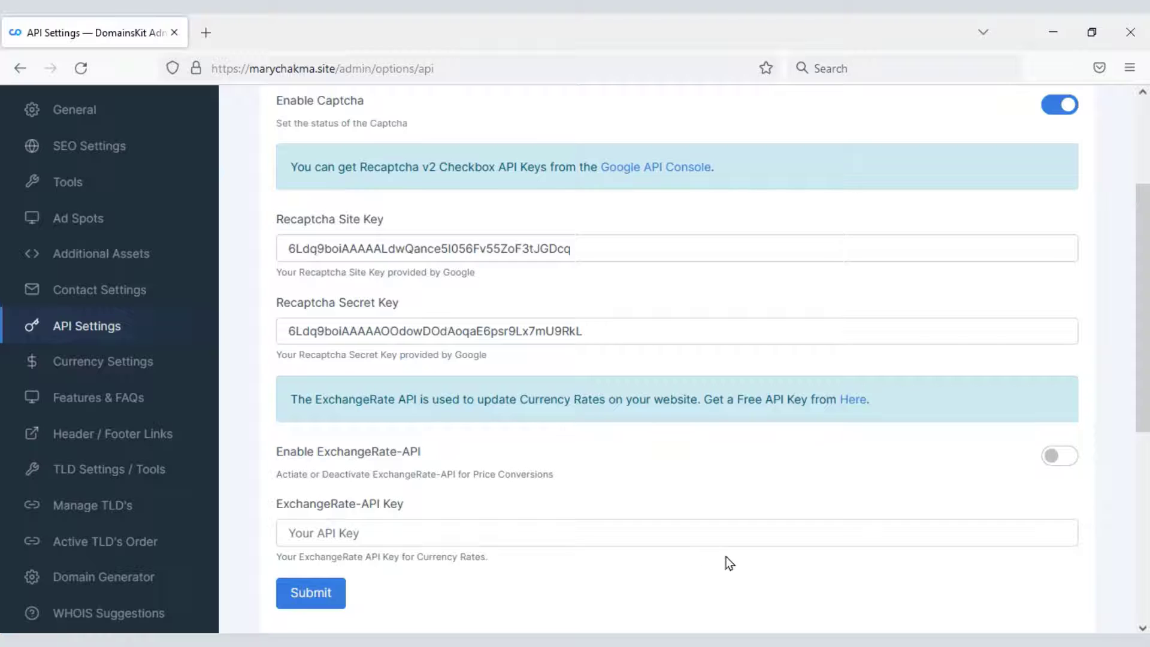
# Sign up for a free ExchangeRate-API key with the temporary email address and a password
pyautogui.click(860, 399)
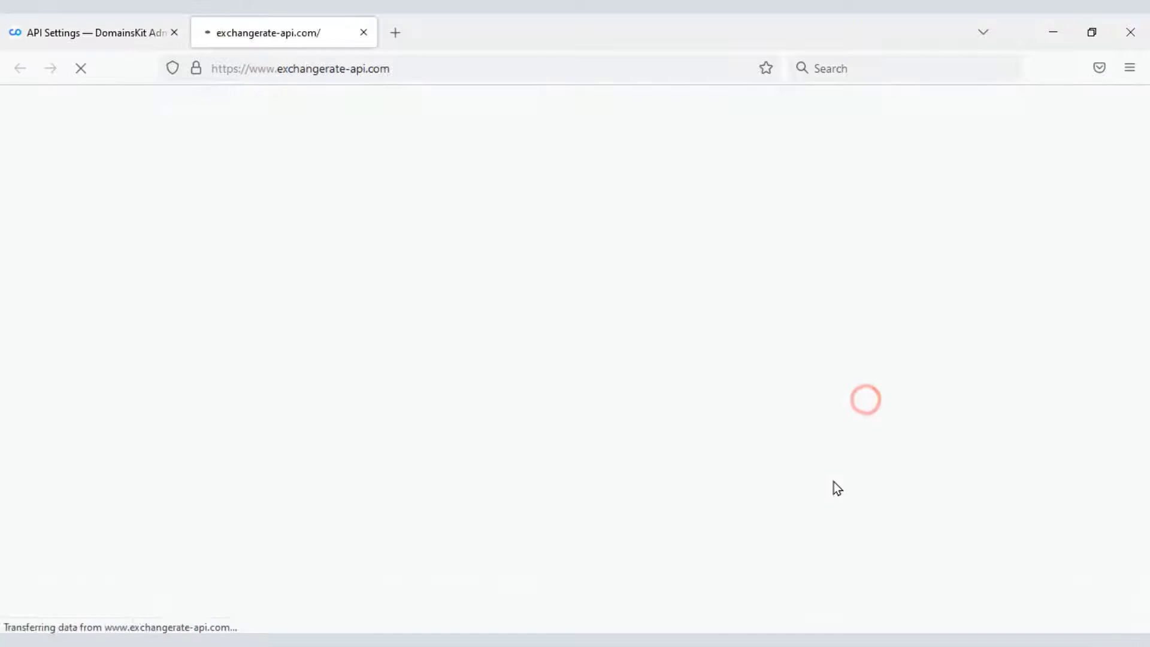
pyautogui.click(496, 522)
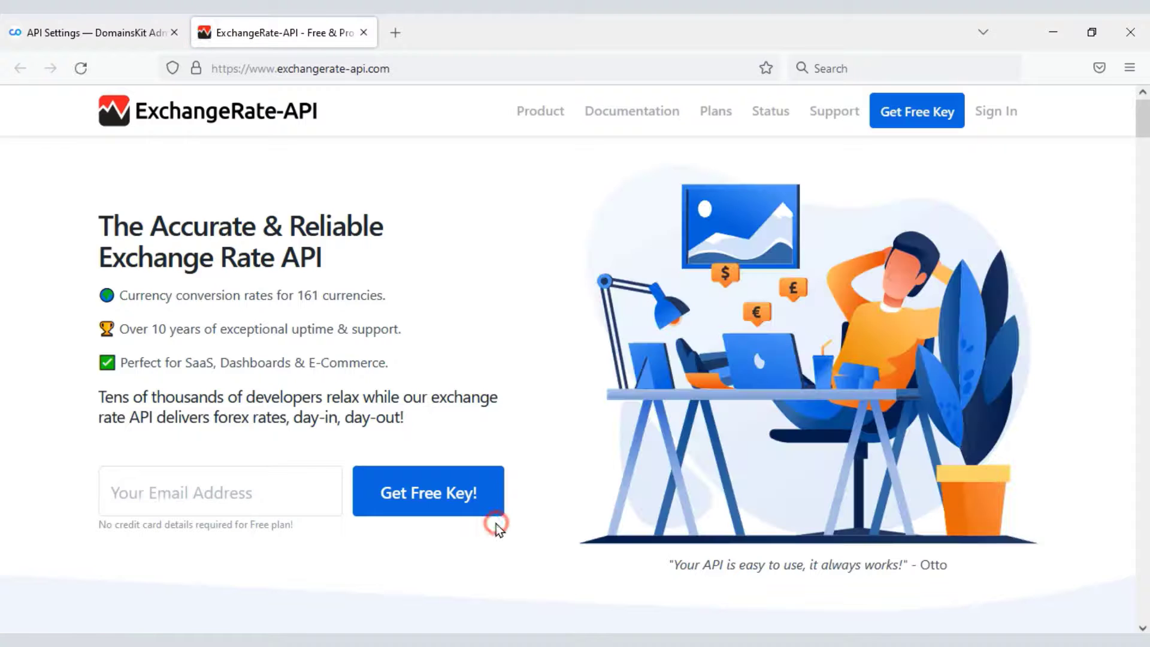
pyautogui.click(922, 112)
pyautogui.click(539, 385)
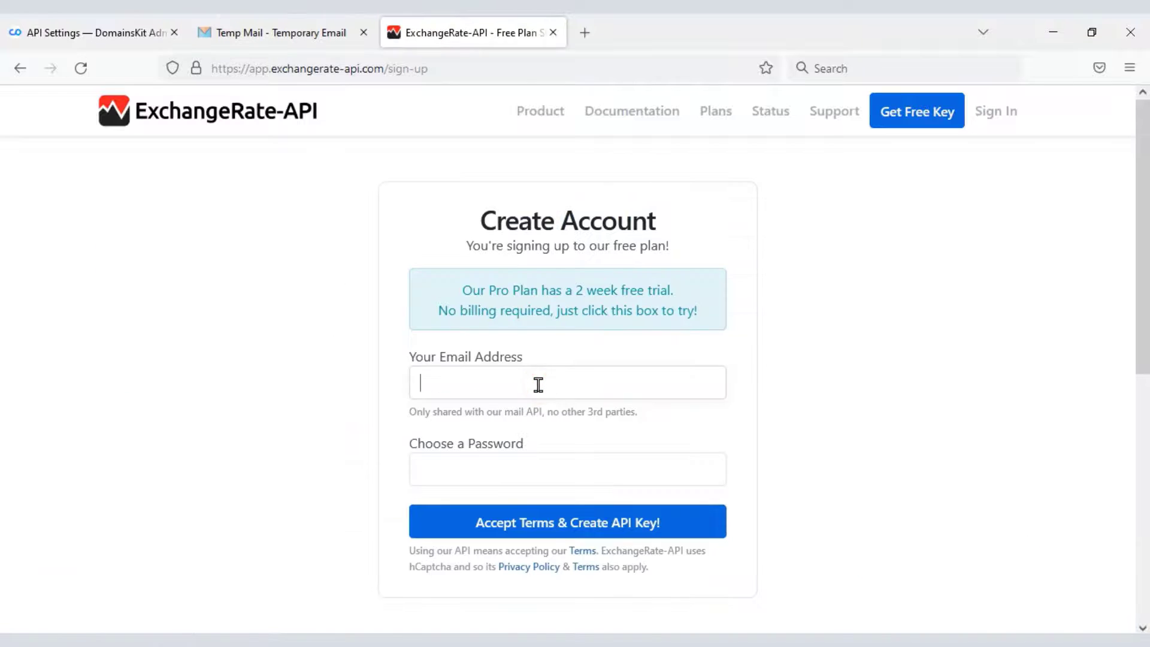
pyautogui.hotkey('ctrl', 'v')
pyautogui.click(521, 471)
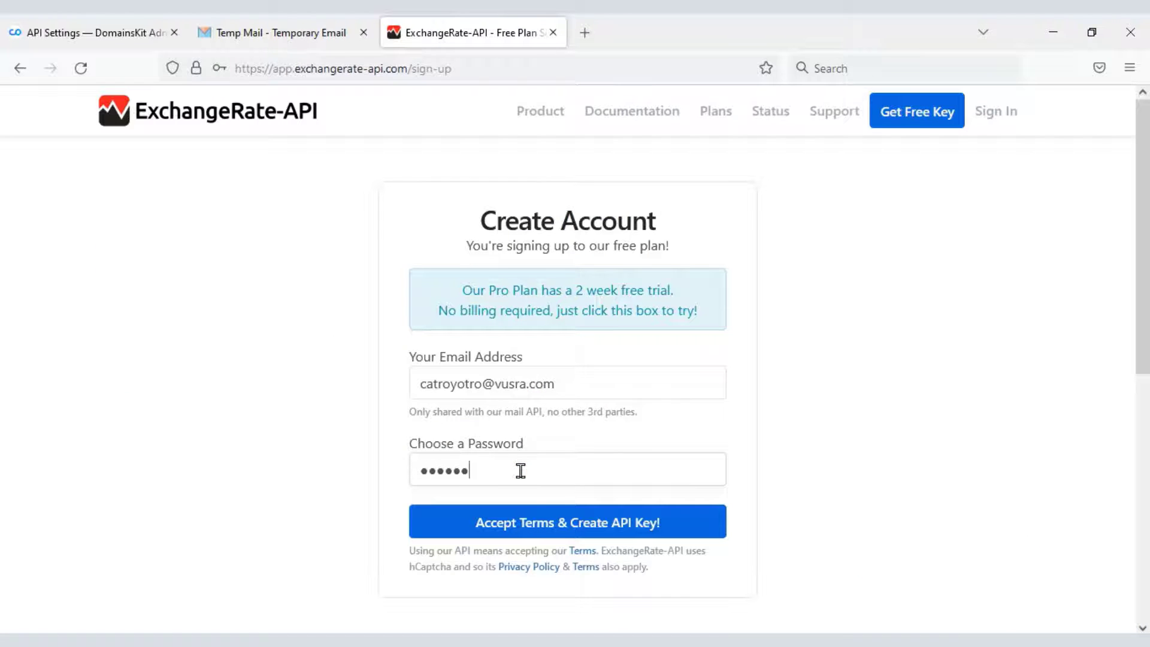
pyautogui.click(513, 530)
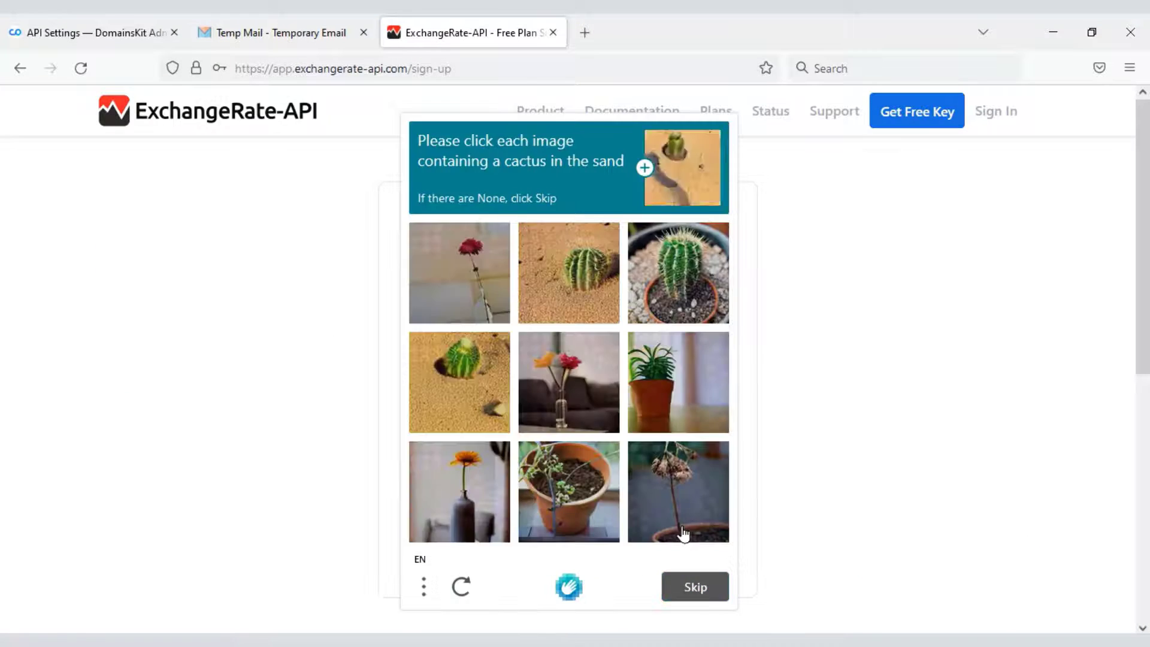
# Activate the account from the Temp Mail activation link and copy the dashboard's API key
pyautogui.click(430, 284)
pyautogui.scroll(-2, 683, 444)
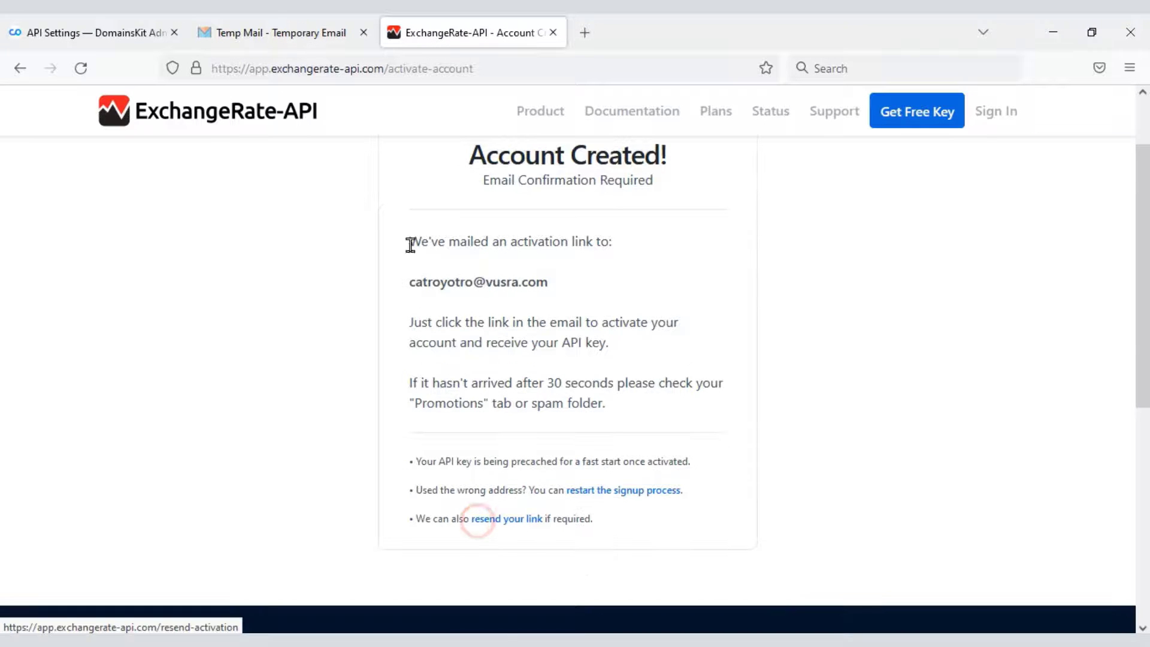
pyautogui.click(298, 48)
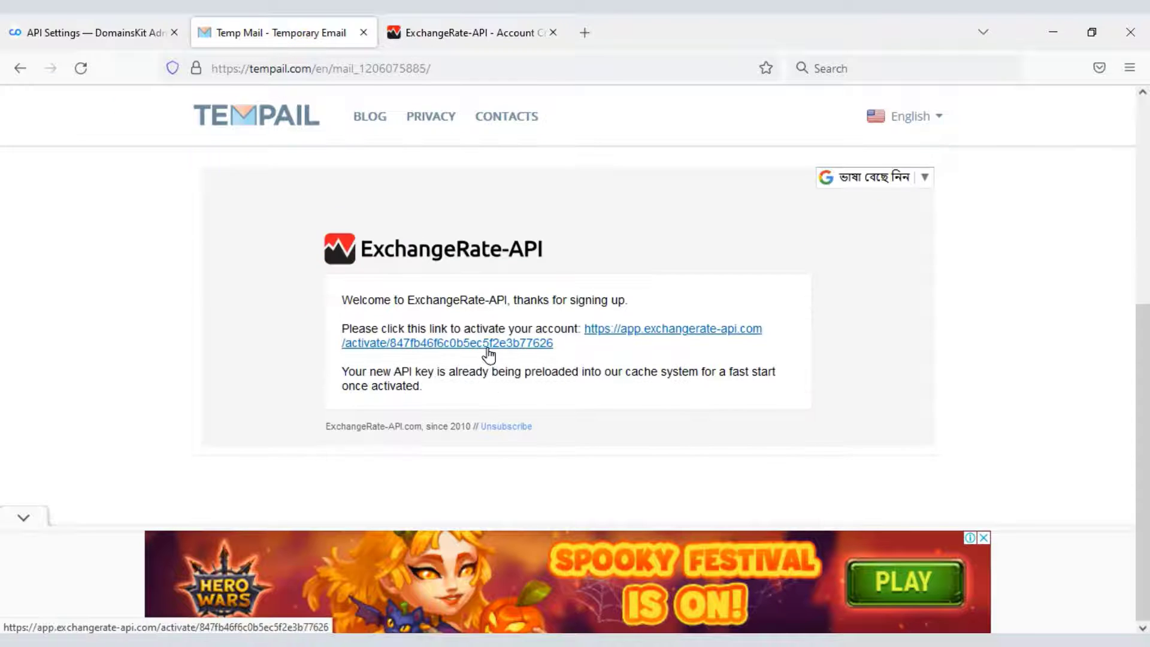
pyautogui.click(488, 346)
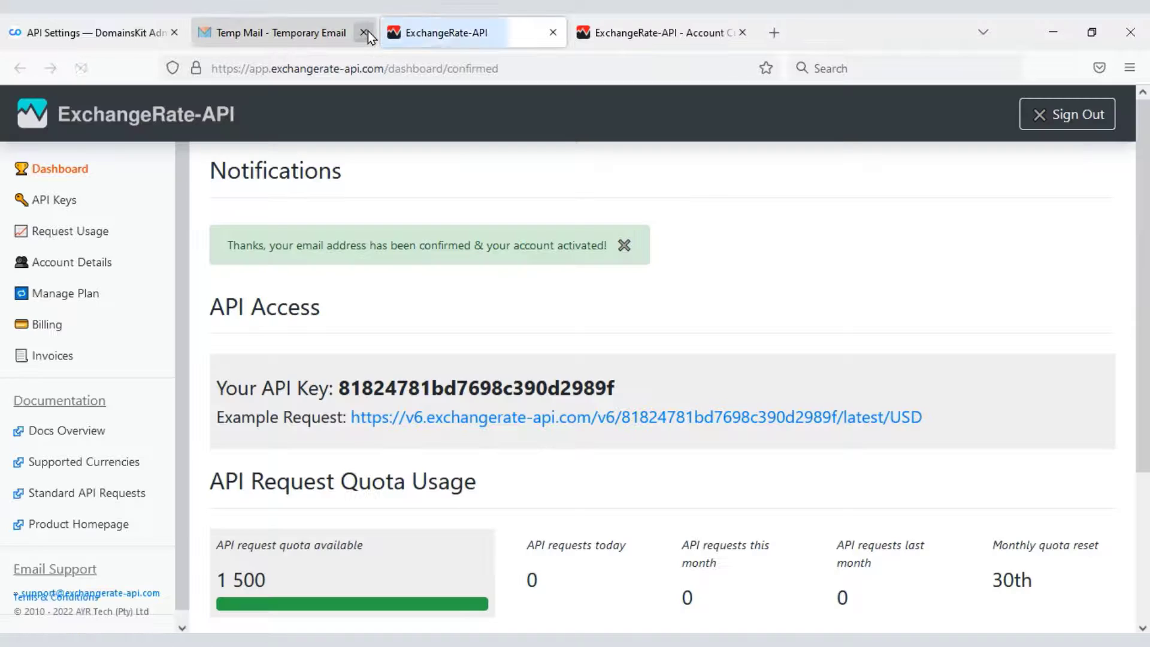
pyautogui.click(364, 32)
pyautogui.click(552, 33)
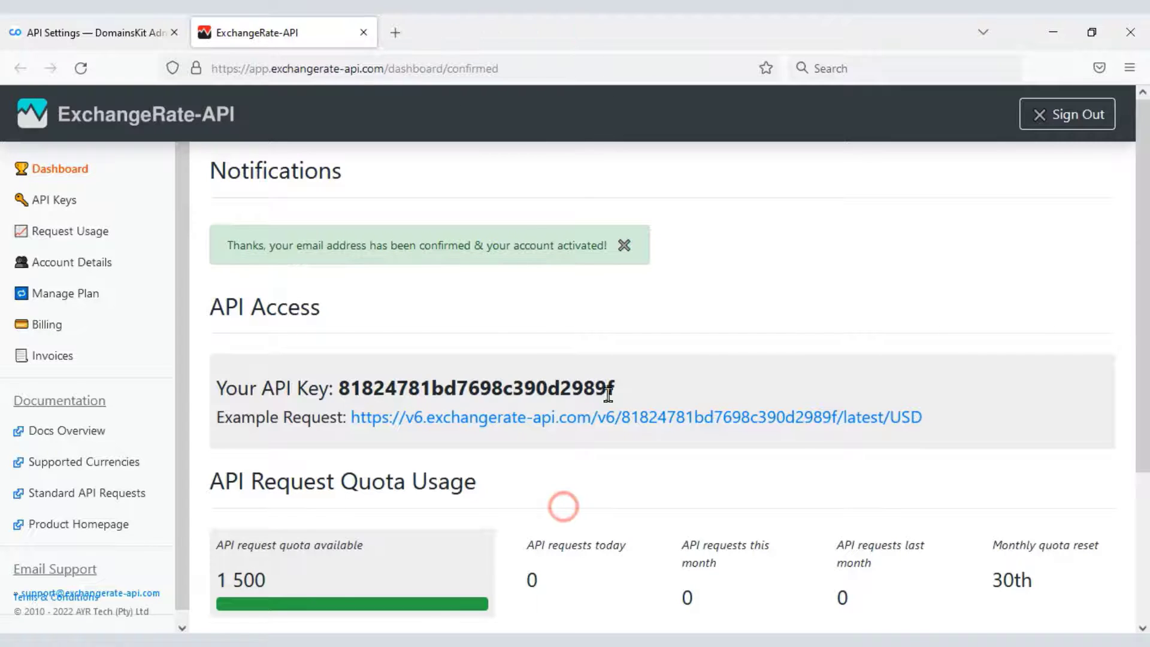
pyautogui.moveTo(621, 380); pyautogui.dragTo(343, 390)
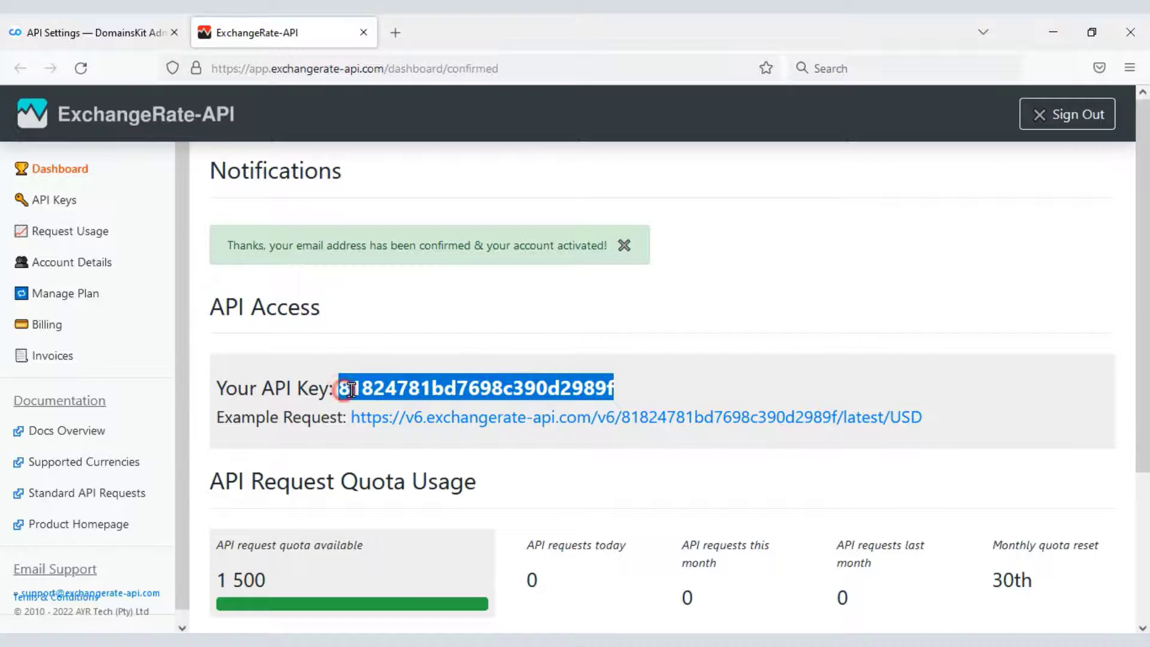
pyautogui.rightClick(352, 390)
pyautogui.click(415, 407)
# Paste the key into ExchangeRate-API Key, enable ExchangeRate-API, and submit
pyautogui.click(29, 18)
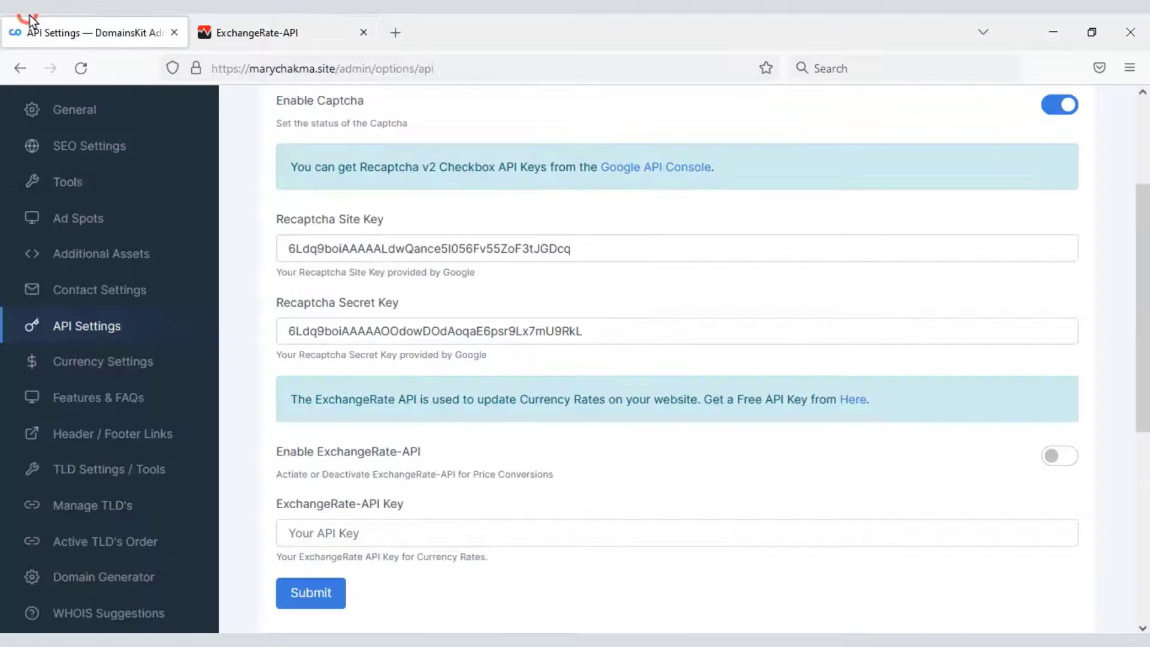
pyautogui.rightClick(396, 532)
pyautogui.click(465, 378)
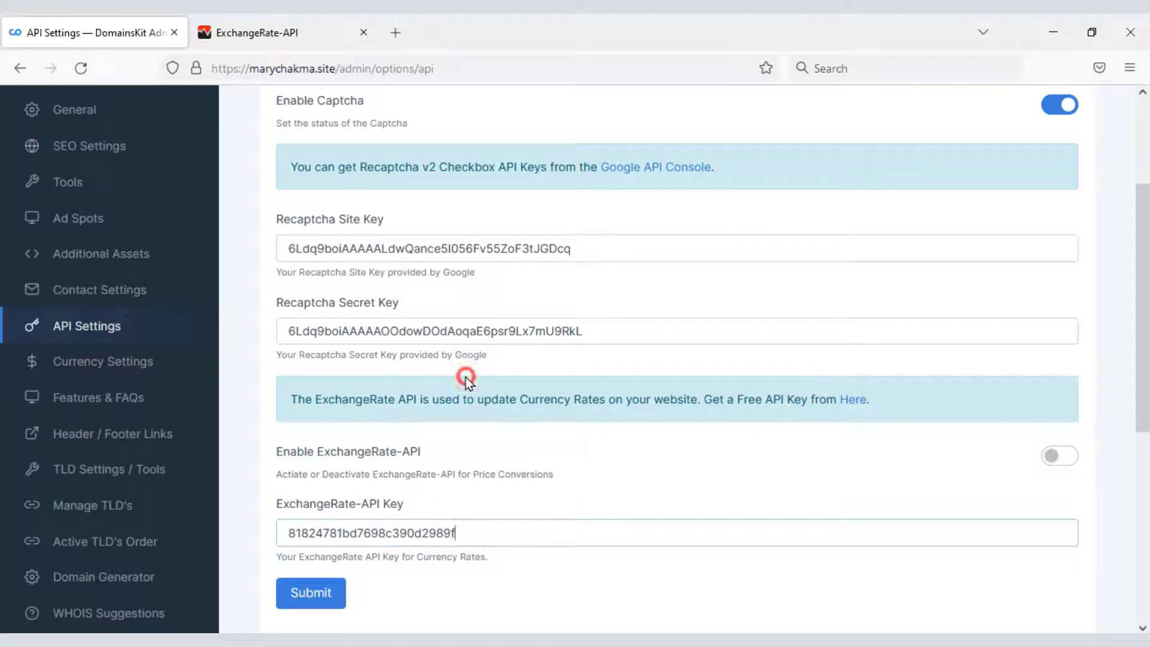
pyautogui.click(1072, 457)
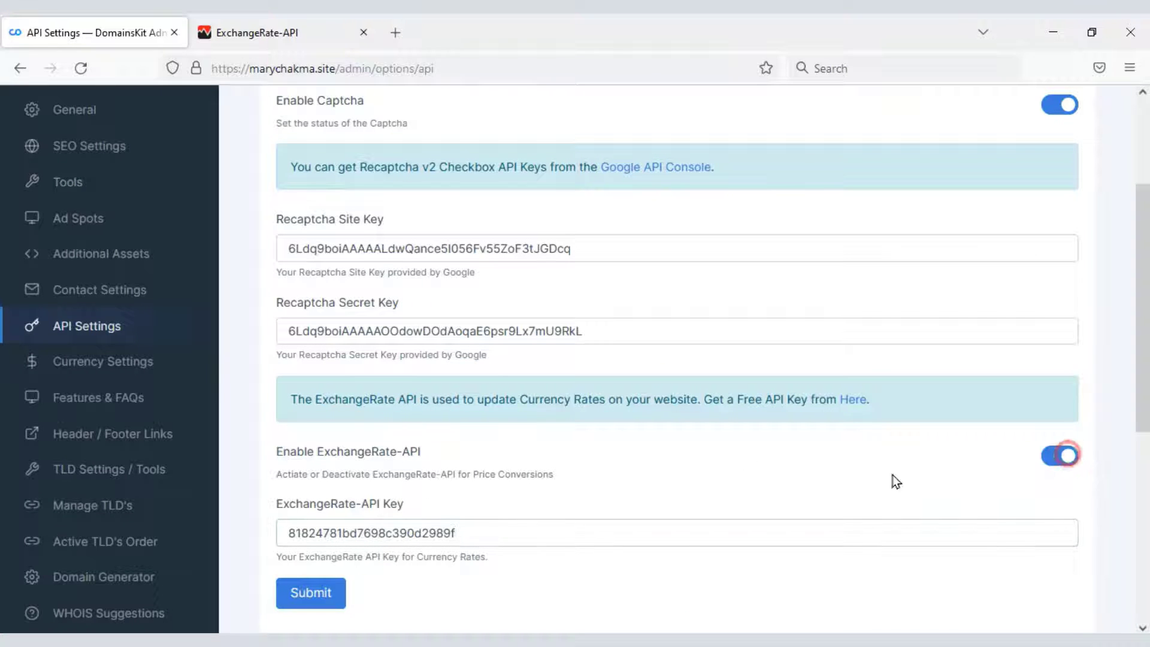
pyautogui.scroll(-2, 577, 522)
pyautogui.click(366, 600)
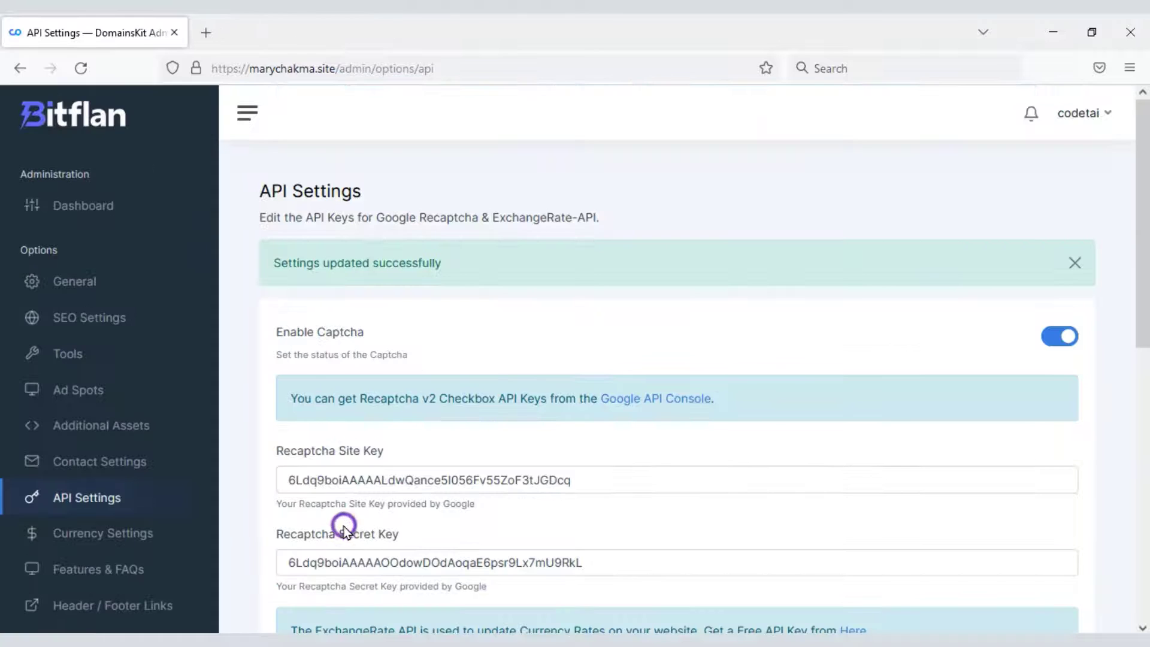
# Save the Currency Settings with currency selection turned on
pyautogui.scroll(-4, 144, 460)
pyautogui.click(144, 460)
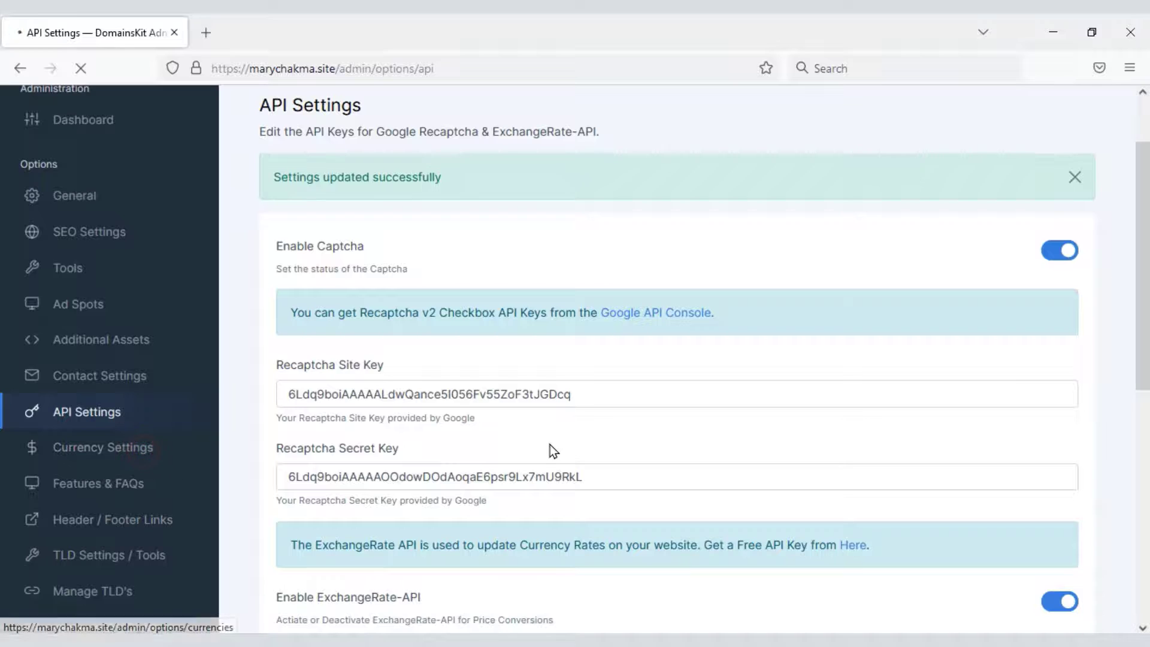
pyautogui.scroll(-3, 645, 444)
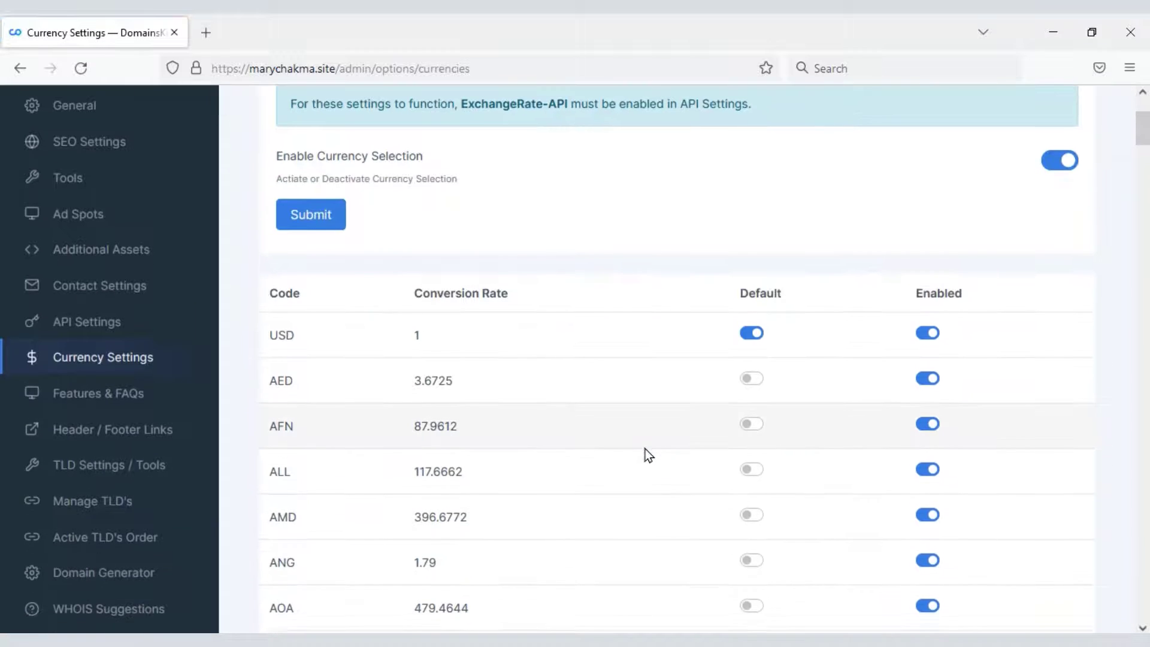
pyautogui.scroll(3, 645, 448)
pyautogui.click(502, 529)
pyautogui.click(340, 392)
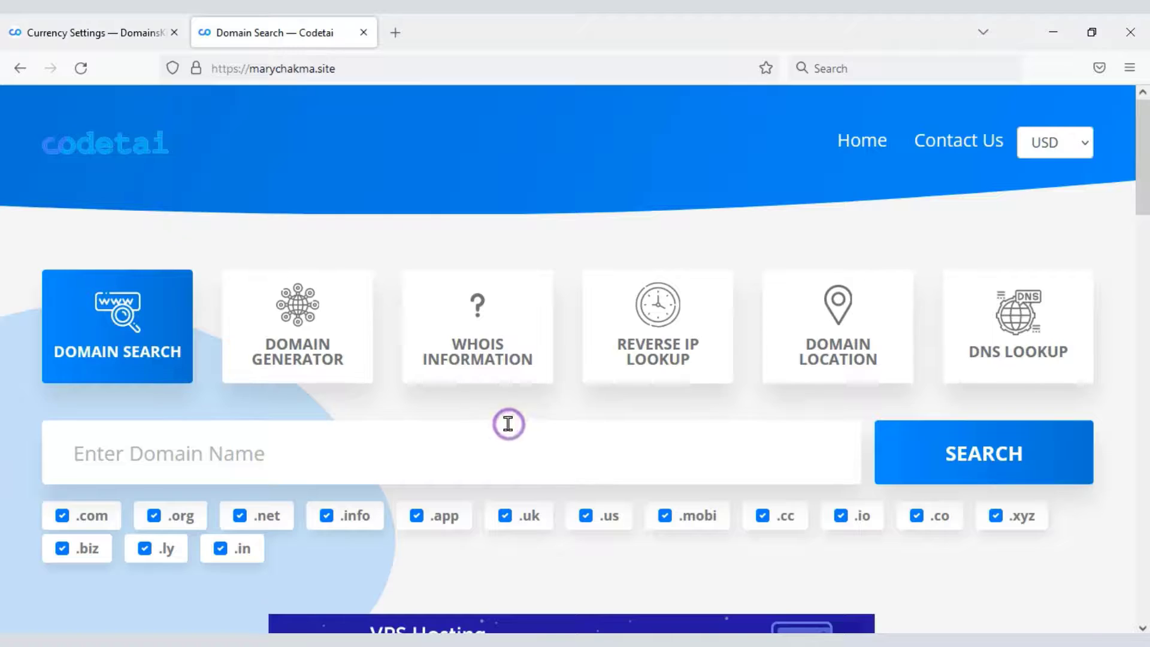
pyautogui.scroll(-5, 509, 426)
# Scroll the public Domain Search page past the feature cards down to the FAQs
pyautogui.scroll(-5, 509, 429)
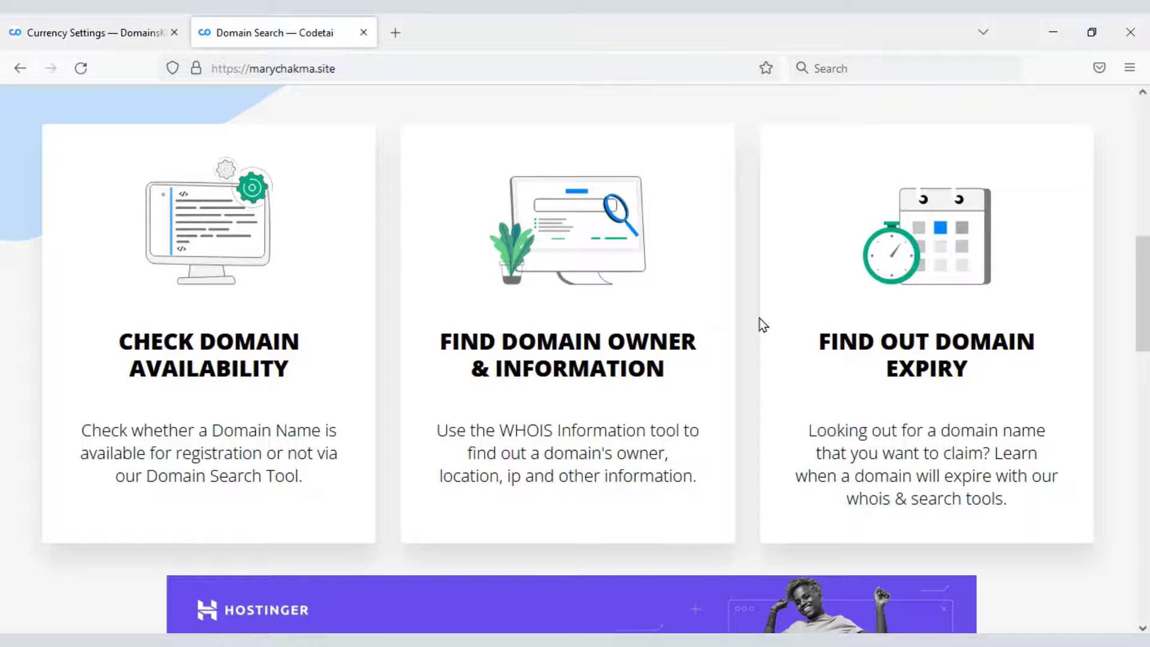
pyautogui.scroll(-12, 760, 318)
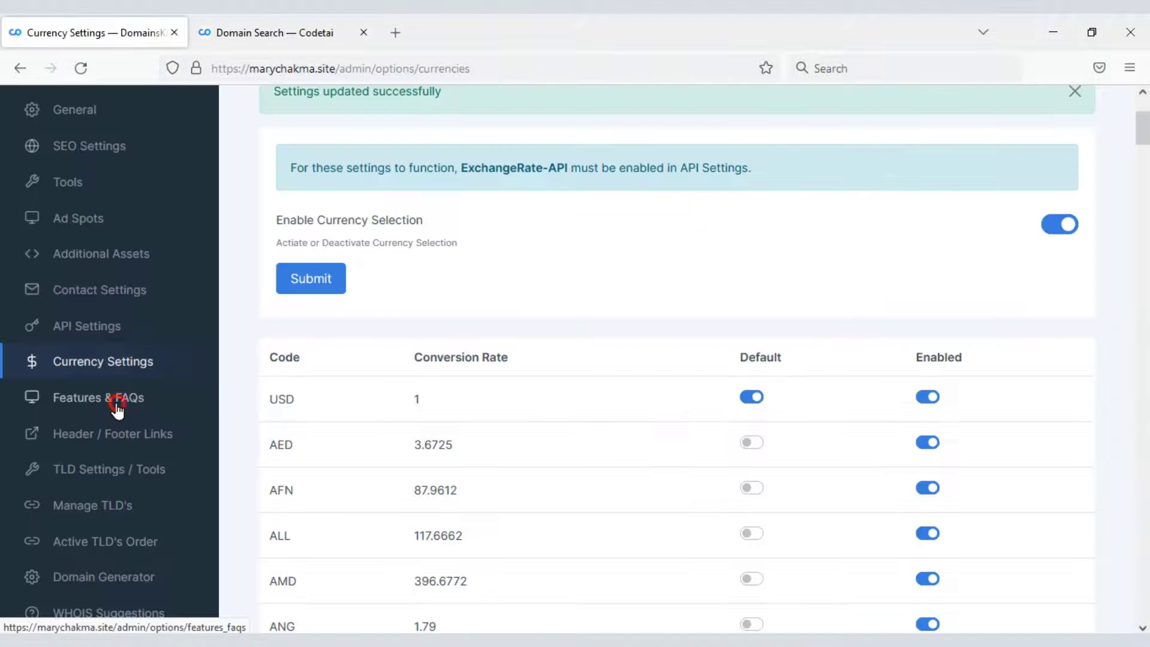
# Delete the three existing features on the Features & FAQs page
pyautogui.click(80, 402)
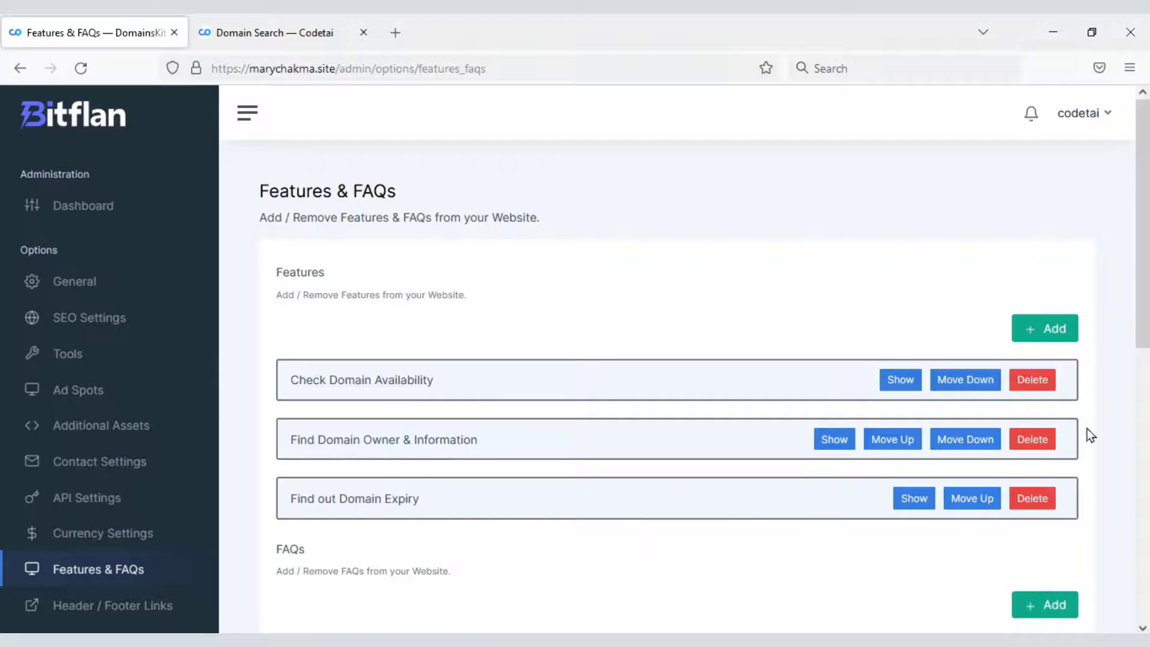
pyautogui.click(1035, 379)
pyautogui.click(650, 388)
pyautogui.click(1032, 379)
pyautogui.click(648, 401)
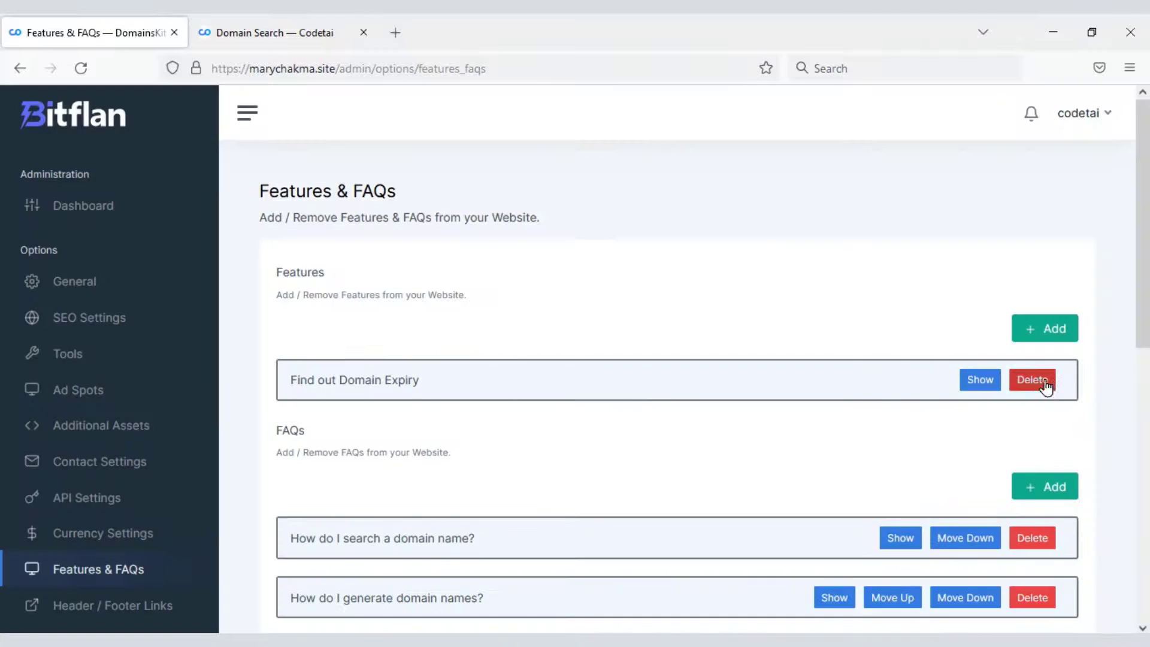
pyautogui.click(1033, 379)
pyautogui.click(635, 406)
# Delete all six existing FAQ entries
pyautogui.scroll(-4, 1018, 444)
pyautogui.click(1033, 275)
pyautogui.click(649, 403)
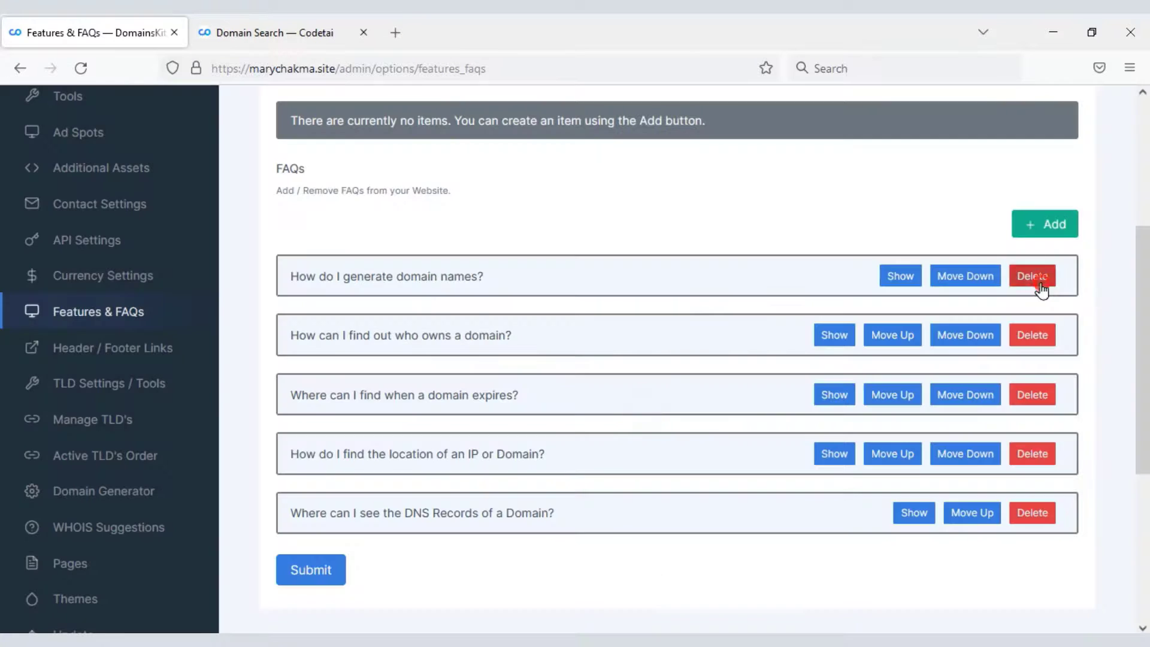
pyautogui.click(1033, 275)
pyautogui.click(654, 401)
pyautogui.click(1033, 275)
pyautogui.click(650, 401)
pyautogui.click(1033, 276)
pyautogui.click(650, 401)
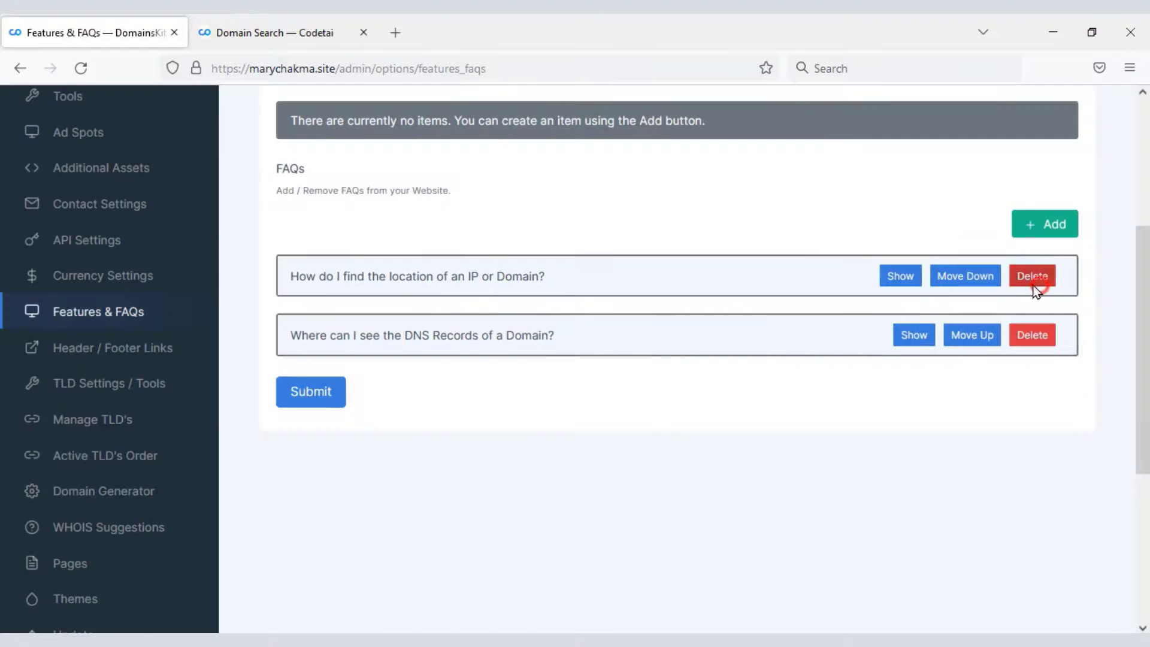
pyautogui.click(1033, 275)
pyautogui.click(650, 401)
pyautogui.click(1016, 285)
pyautogui.click(649, 402)
# Make the first feature 'See Website Information' with its description and Information.png image
pyautogui.scroll(-2, 789, 403)
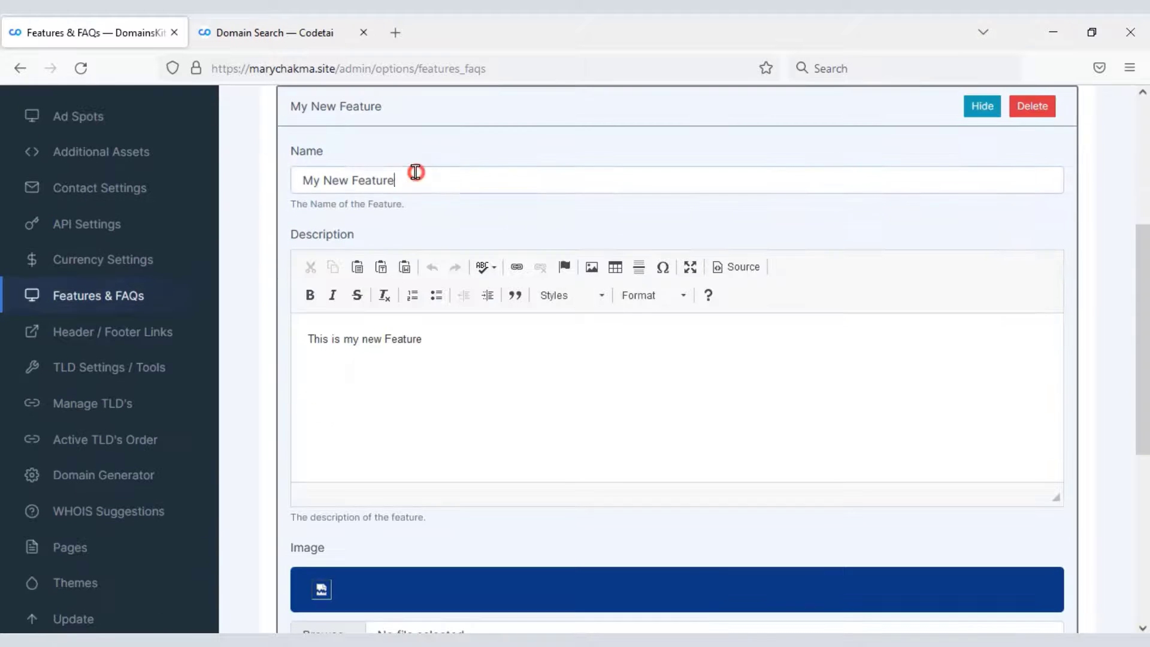
pyautogui.hotkey('ctrl', 'a')
pyautogui.hotkey('ctrl', 'v')
pyautogui.scroll(-2, 414, 206)
pyautogui.moveTo(423, 252); pyautogui.dragTo(311, 267)
pyautogui.hotkey('ctrl', 'v')
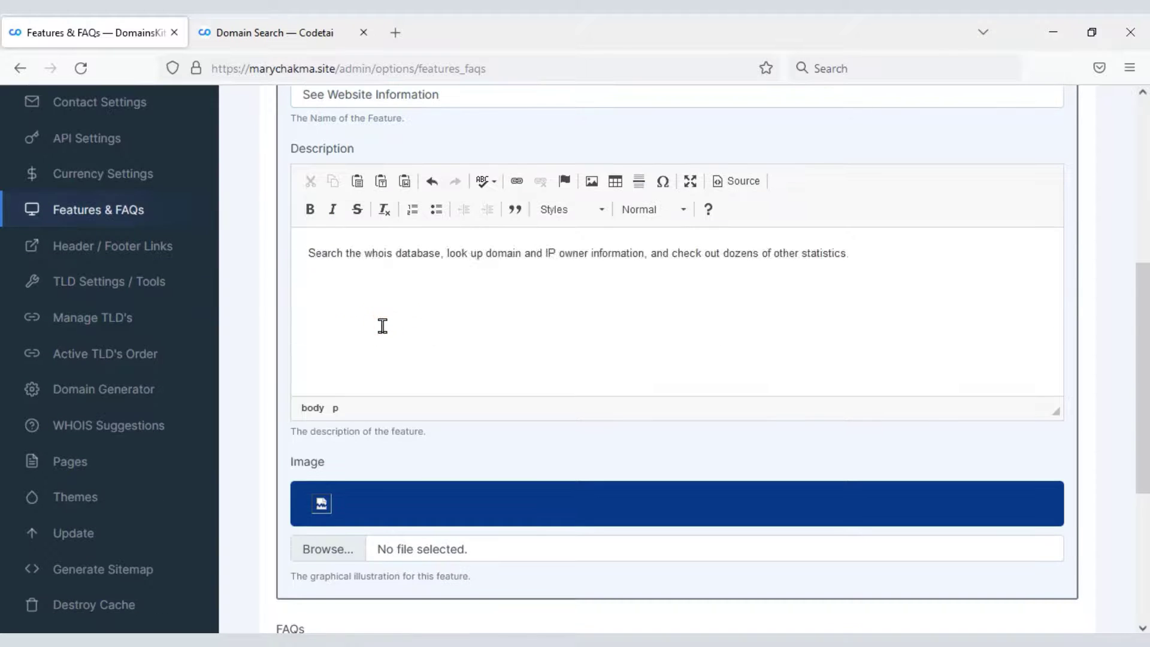
pyautogui.scroll(-3, 380, 326)
pyautogui.click(323, 376)
pyautogui.doubleClick(227, 201)
pyautogui.doubleClick(228, 201)
# Add a second feature 'On Demand Domain Data' with its description and Demand.png image
pyautogui.click(1027, 519)
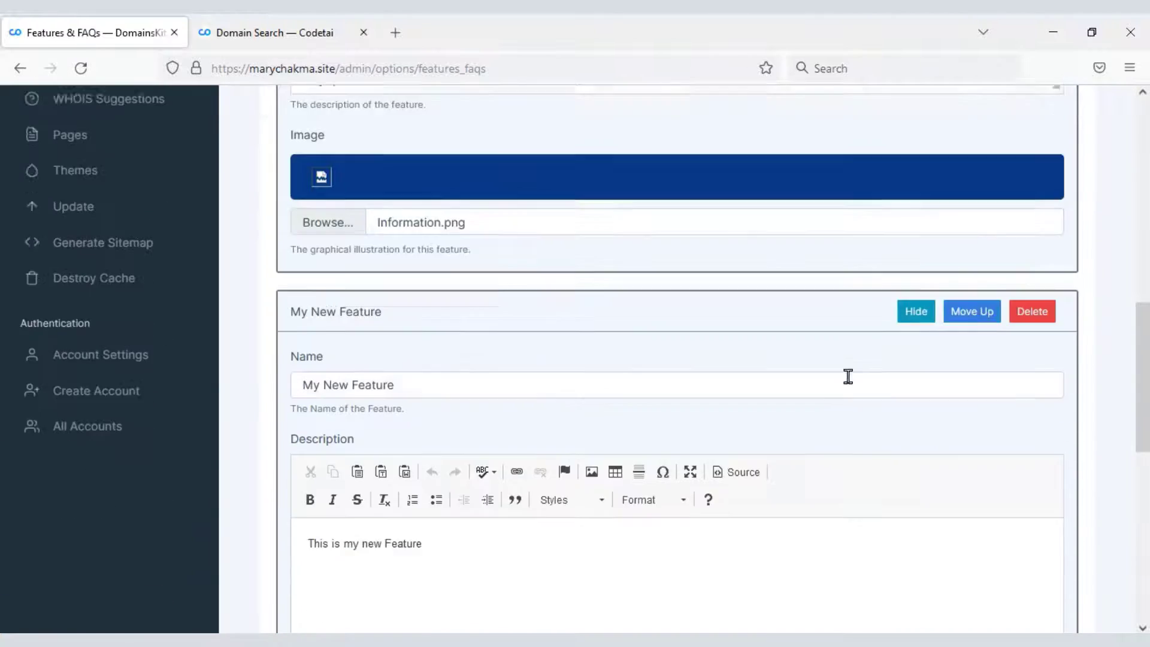
pyautogui.scroll(-6, 638, 337)
pyautogui.click(294, 113)
pyautogui.hotkey('ctrl', 'a')
pyautogui.hotkey('ctrl', 'v')
pyautogui.moveTo(423, 272); pyautogui.dragTo(310, 272)
pyautogui.hotkey('ctrl', 'v')
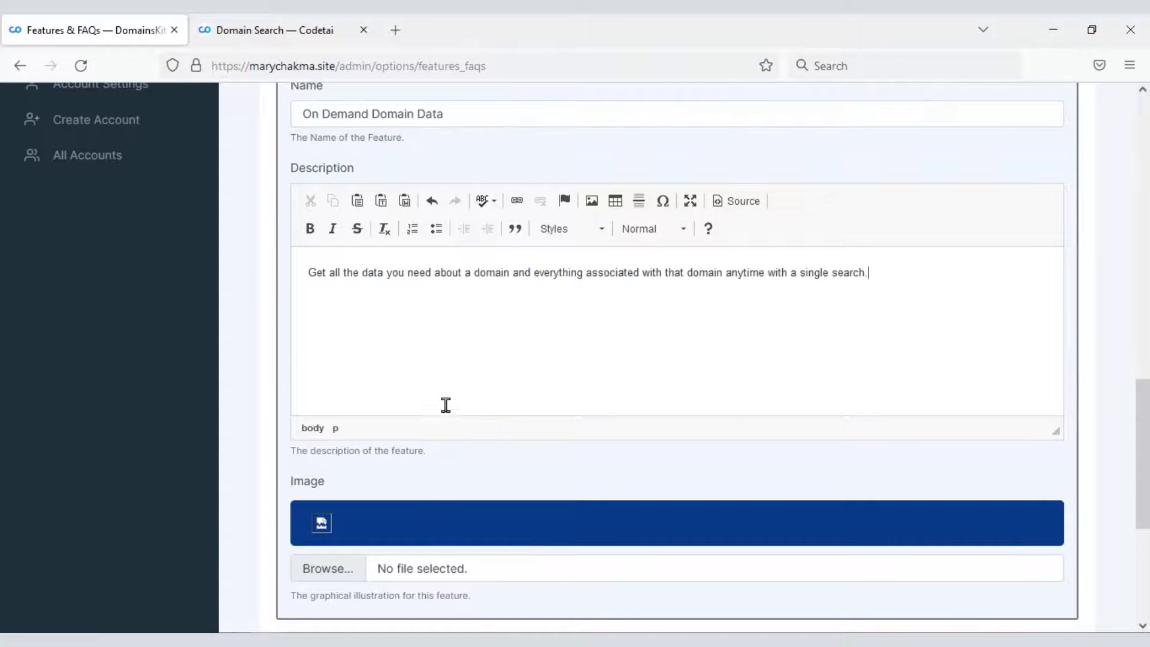
pyautogui.scroll(-2, 444, 404)
pyautogui.click(349, 482)
pyautogui.doubleClick(228, 201)
# Add a third feature 'Find out Domain Expiry' with Expiry.png, then submit all features
pyautogui.scroll(-3, 479, 442)
pyautogui.scroll(15, 1056, 311)
pyautogui.click(1045, 325)
pyautogui.scroll(-15, 602, 437)
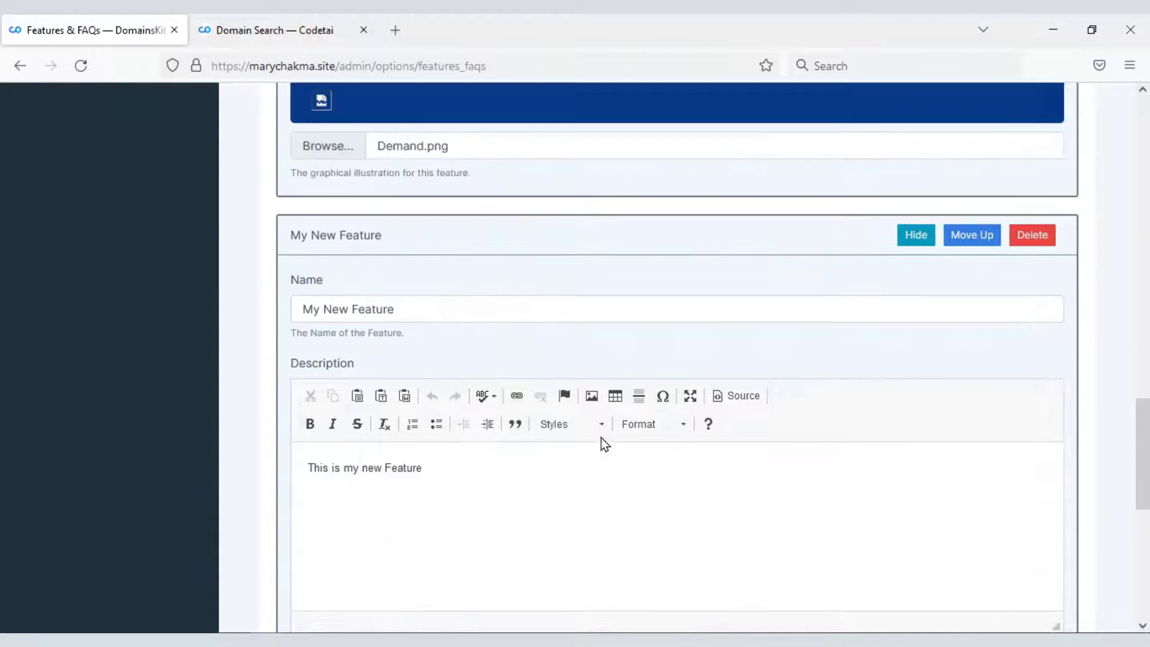
pyautogui.click(372, 199)
pyautogui.hotkey('ctrl', 'a')
pyautogui.hotkey('ctrl', 'v')
pyautogui.scroll(-2, 426, 296)
pyautogui.moveTo(423, 270); pyautogui.dragTo(310, 270)
pyautogui.hotkey('ctrl', 'v')
pyautogui.scroll(-2, 472, 475)
pyautogui.click(326, 480)
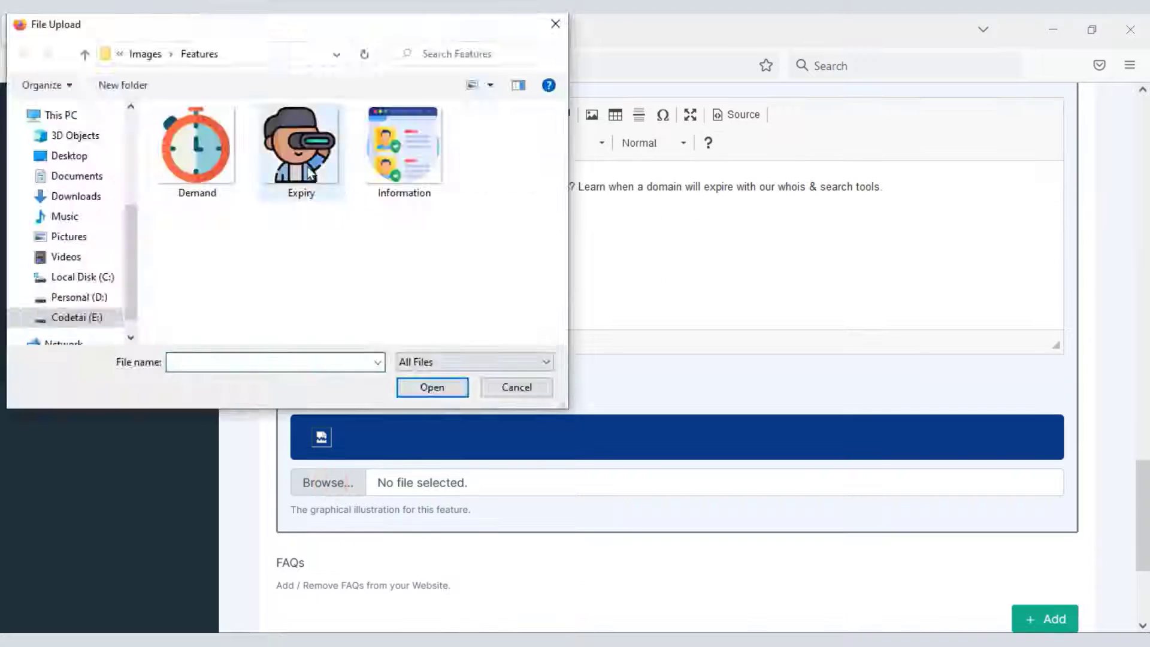
pyautogui.doubleClick(298, 150)
pyautogui.scroll(-4, 573, 535)
pyautogui.click(333, 513)
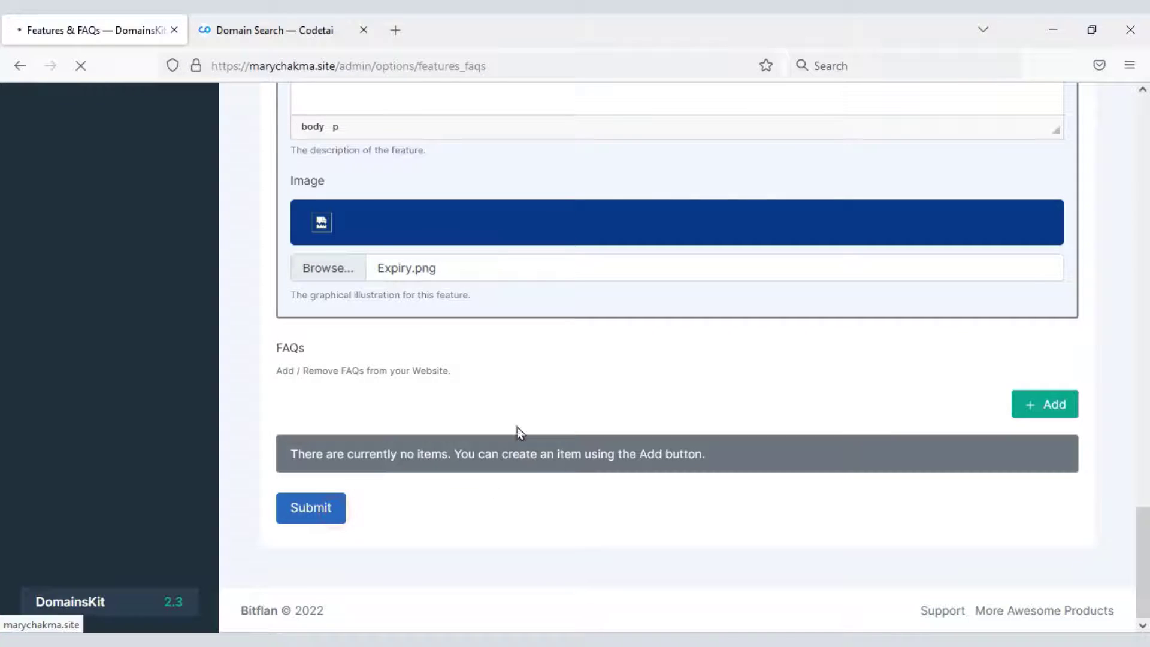
# Reload the public Domain Search page to show the three new feature cards
pyautogui.click(289, 37)
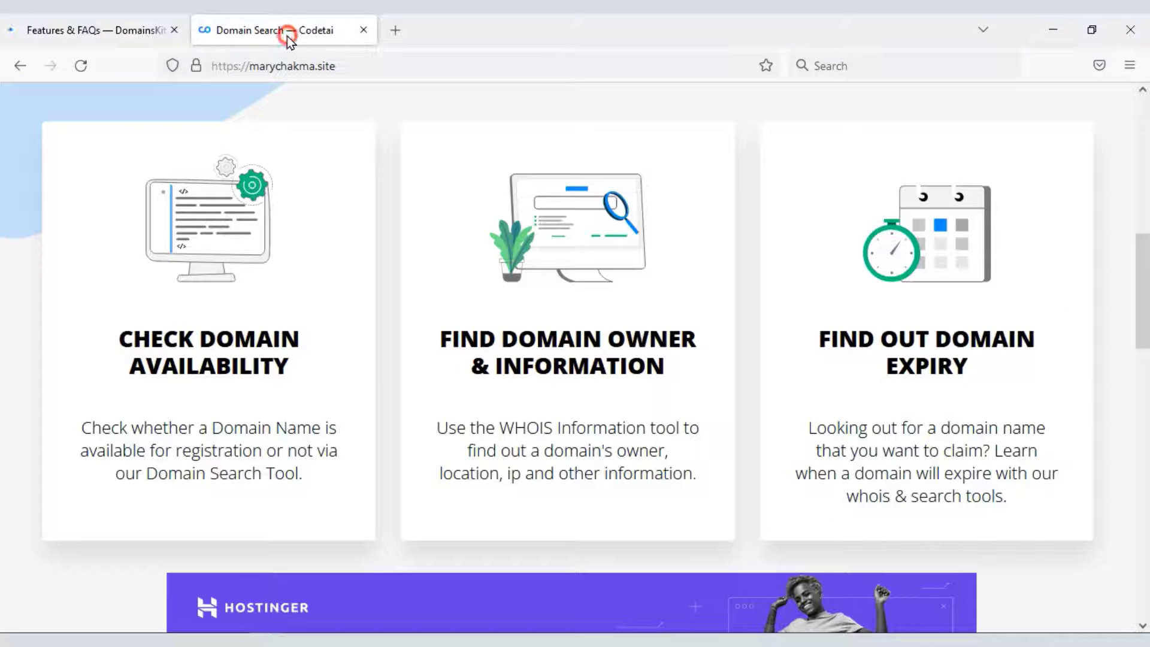
pyautogui.click(82, 72)
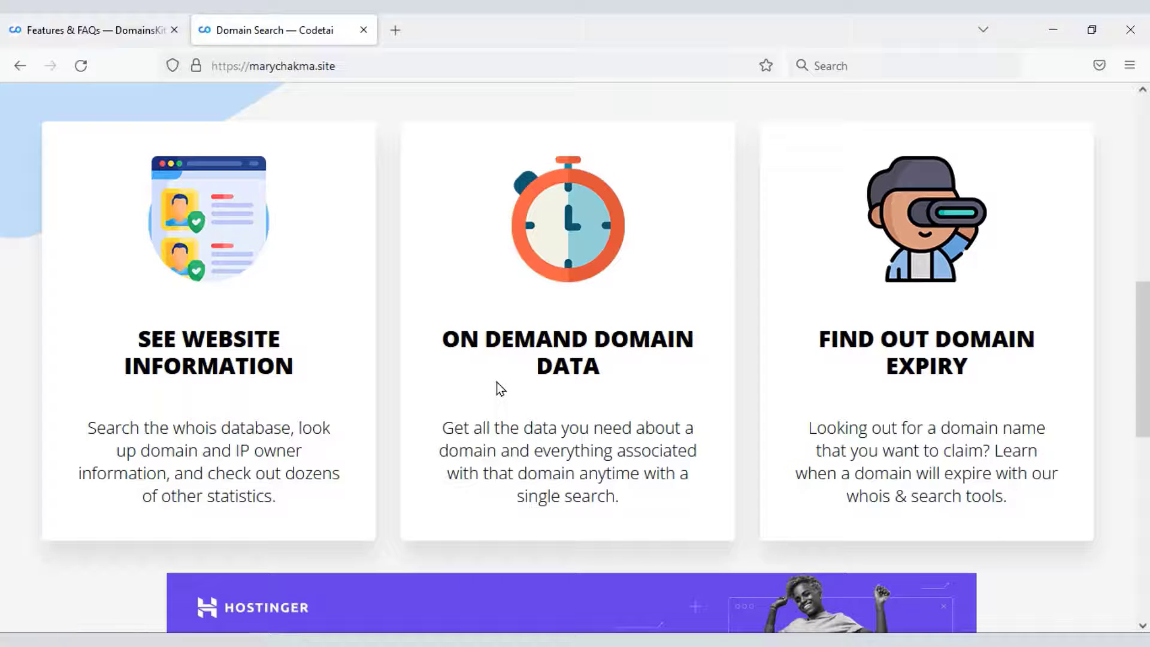
pyautogui.click(467, 476)
# Add the FAQ 'How do I search a domain name?' with its answer
pyautogui.hotkey('ctrl', 'w')
pyautogui.click(1039, 348)
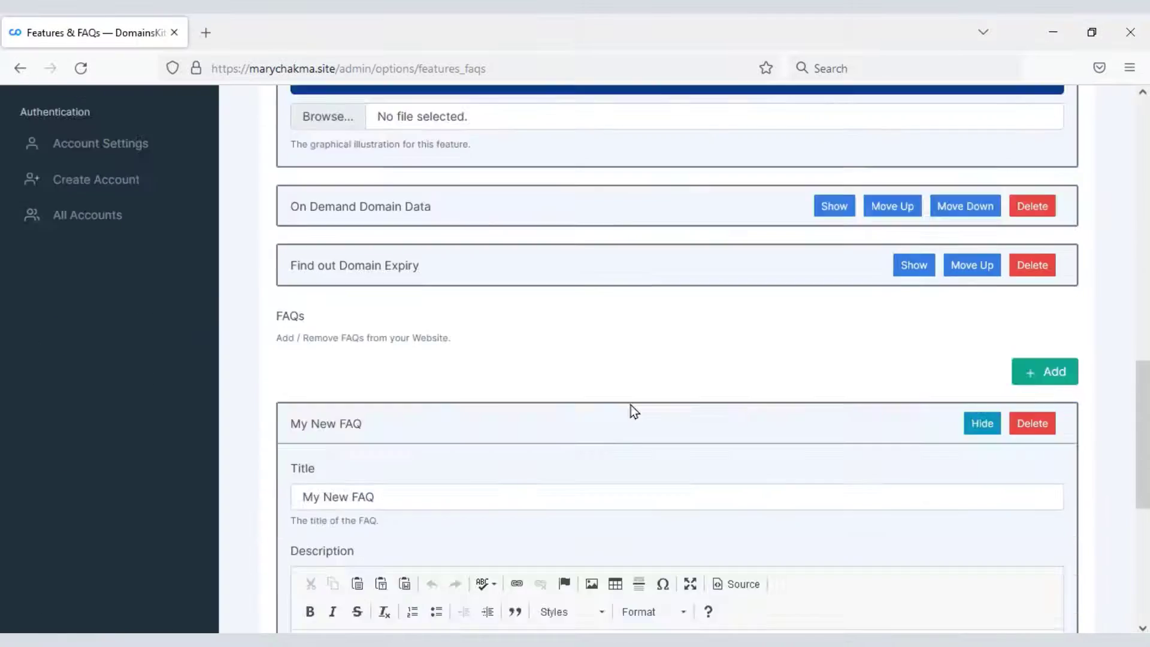
pyautogui.scroll(-3, 631, 405)
pyautogui.scroll(1, 429, 290)
pyautogui.moveTo(384, 372); pyautogui.dragTo(270, 353)
pyautogui.hotkey('ctrl', 'v')
pyautogui.scroll(-3, 271, 361)
pyautogui.moveTo(414, 359); pyautogui.dragTo(277, 359)
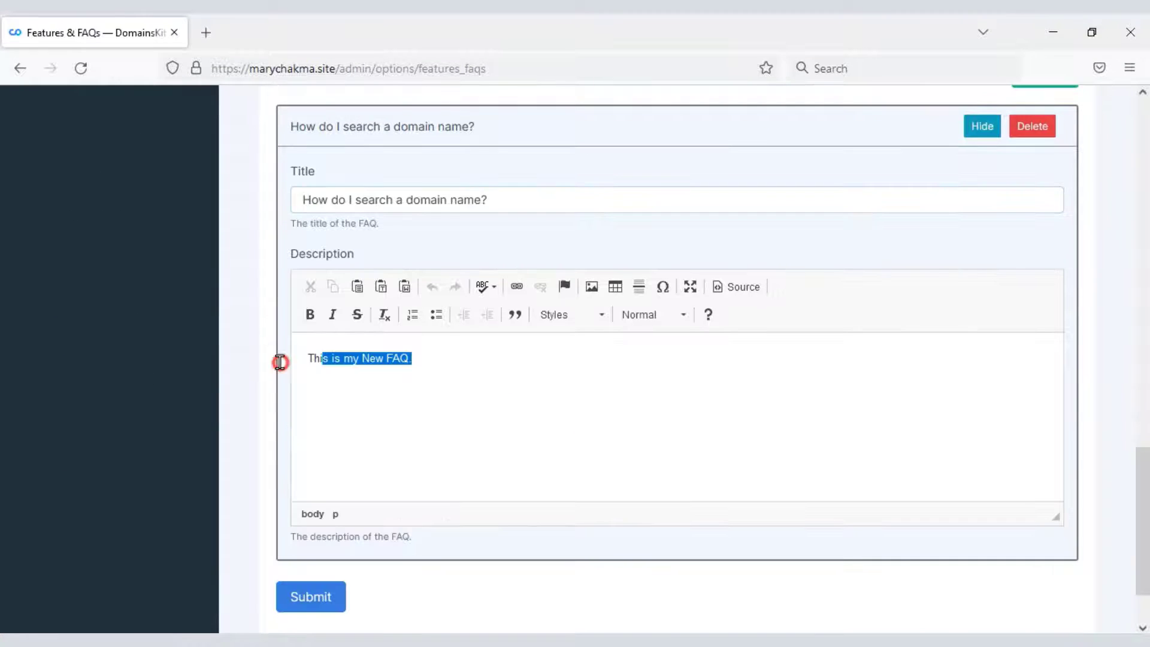
pyautogui.hotkey('ctrl', 'v')
pyautogui.scroll(2, 1018, 229)
# Add a second FAQ 'How do I generate domain names?' with the Domain Generator answer
pyautogui.click(1028, 168)
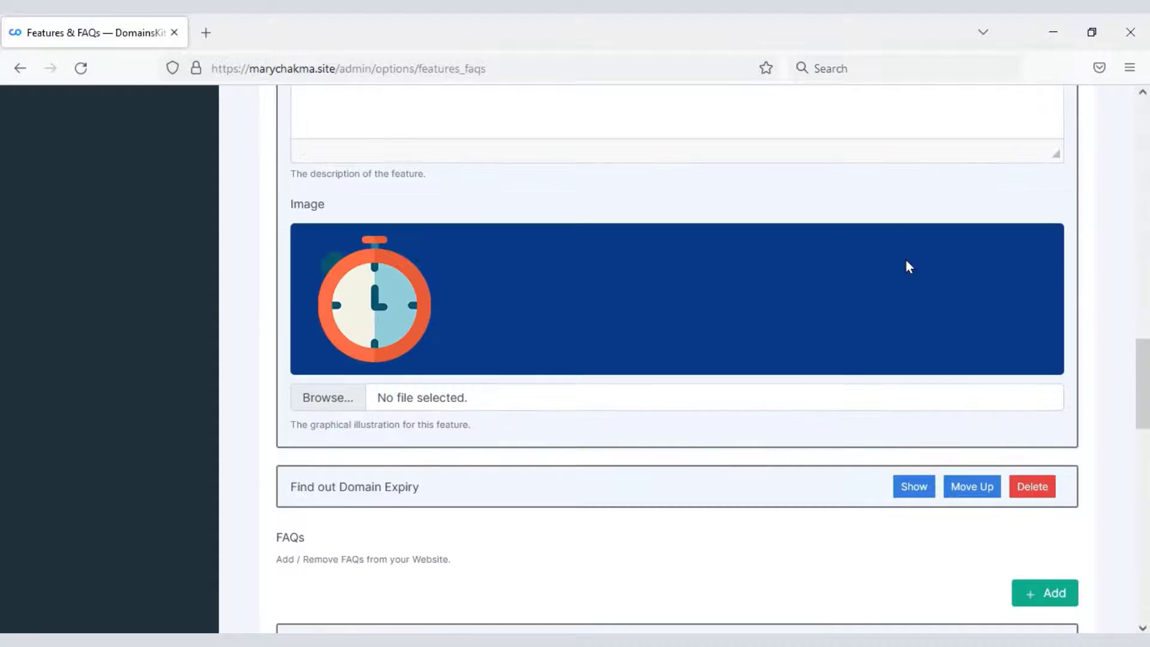
pyautogui.scroll(-5, 905, 288)
pyautogui.click(902, 304)
pyautogui.scroll(-3, 628, 369)
pyautogui.moveTo(383, 264); pyautogui.dragTo(298, 267)
pyautogui.hotkey('ctrl', 'v')
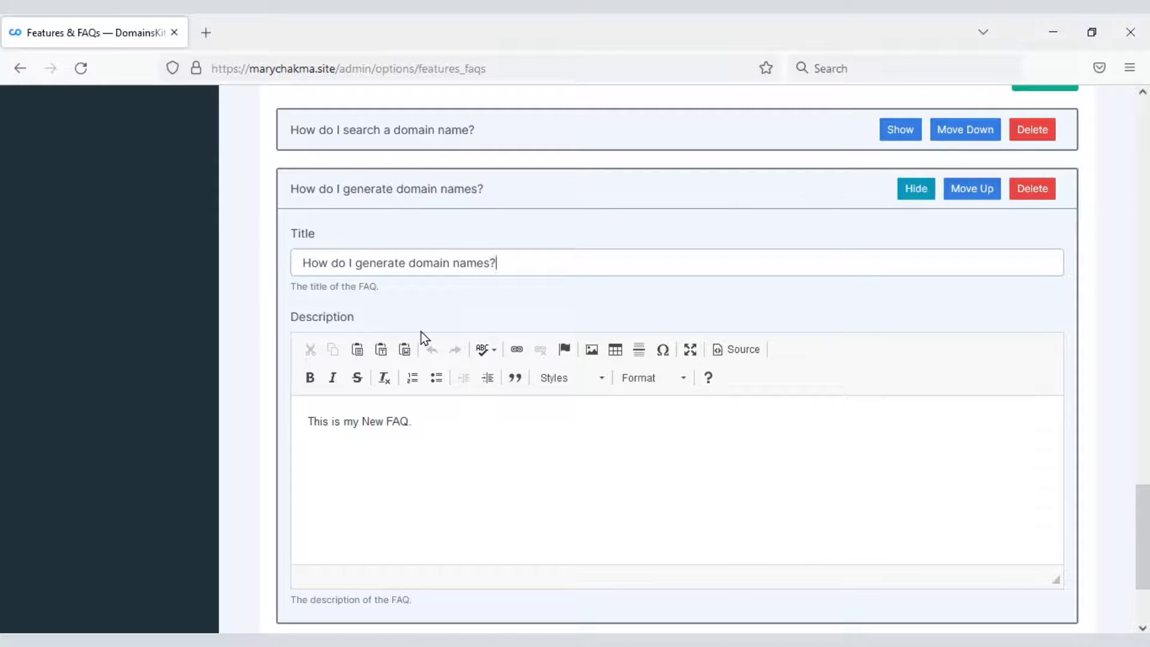
pyautogui.scroll(-3, 662, 396)
pyautogui.moveTo(416, 272); pyautogui.dragTo(308, 273)
pyautogui.hotkey('ctrl', 'v')
pyautogui.scroll(3, 655, 362)
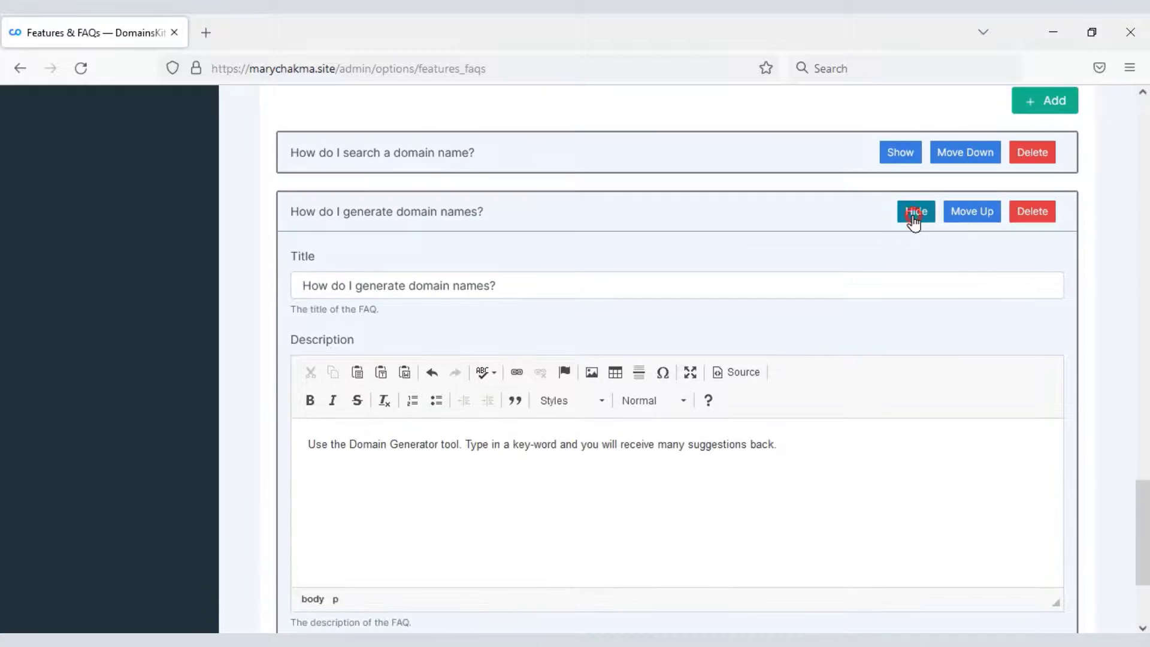
pyautogui.click(914, 213)
# Add a third FAQ about finding who owns a domain, with its answer
pyautogui.click(915, 236)
pyautogui.scroll(-2, 818, 441)
pyautogui.moveTo(380, 200); pyautogui.dragTo(296, 200)
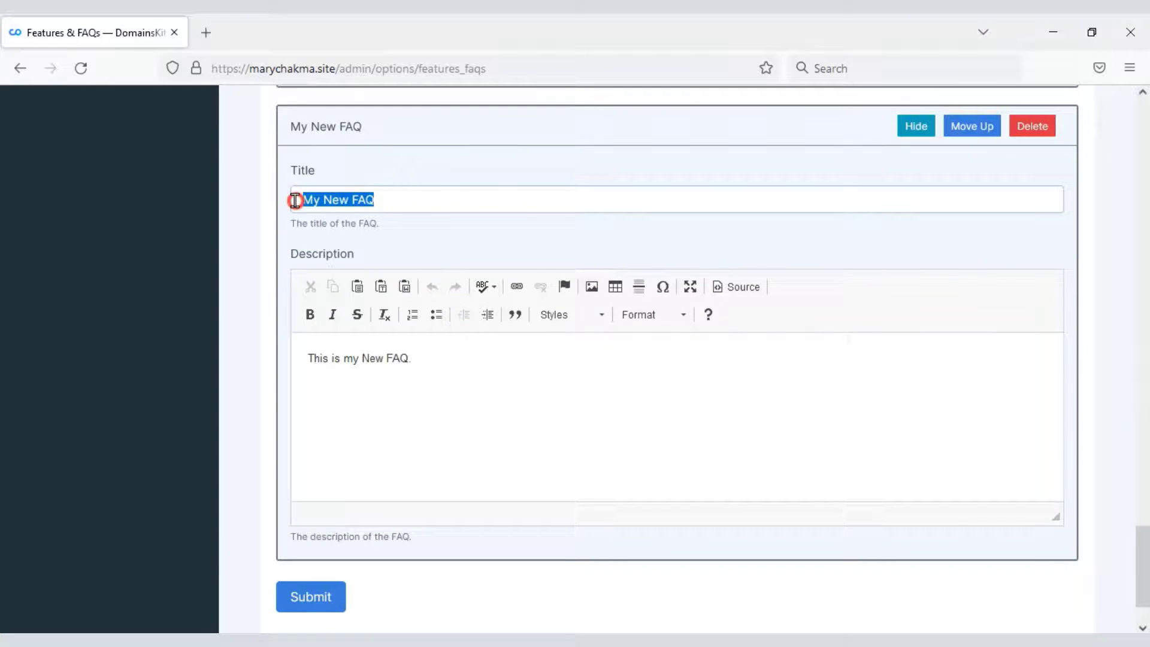
pyautogui.write('How can I find out who owns a domain?')
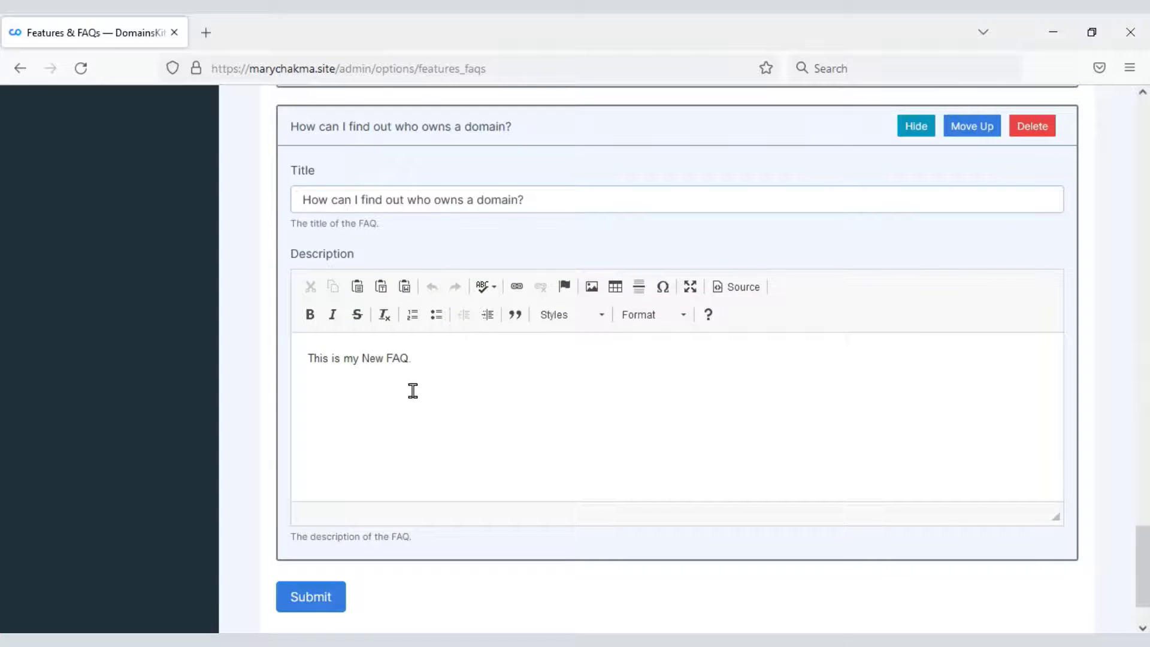
pyautogui.moveTo(432, 357); pyautogui.dragTo(249, 357)
pyautogui.write("You can find out a domain's ownership using the WHOIS Information tool above.")
pyautogui.click(916, 126)
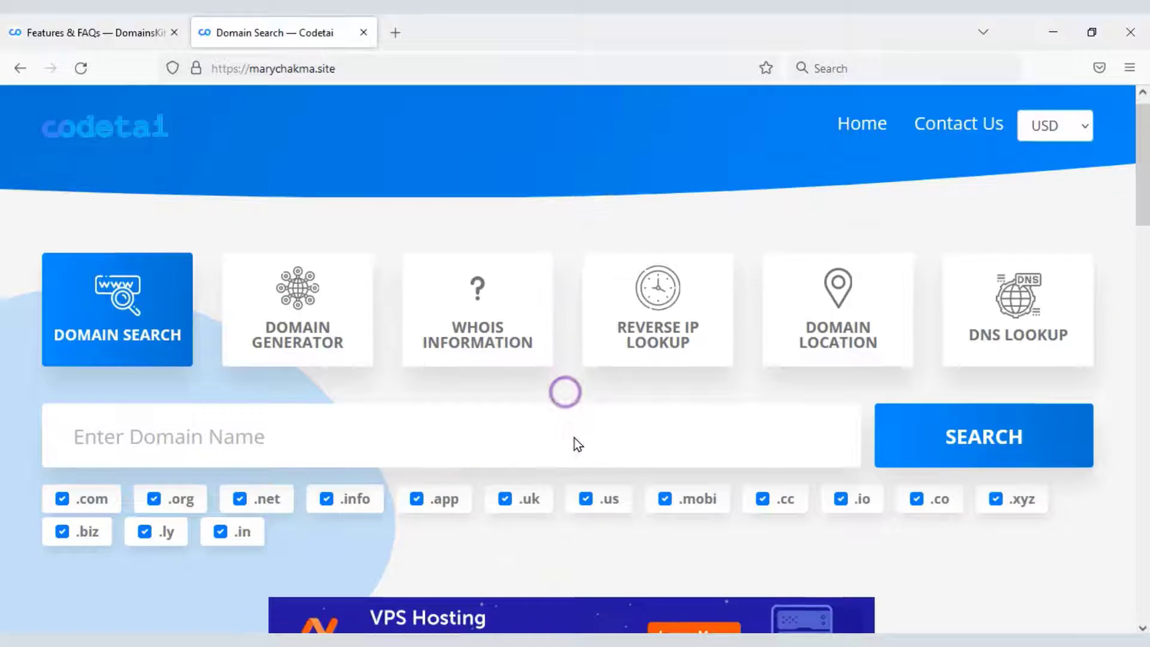
# Check the three new FAQs on the public site, then return to the admin Features & FAQs page
pyautogui.scroll(-8, 584, 437)
pyautogui.scroll(-10, 585, 437)
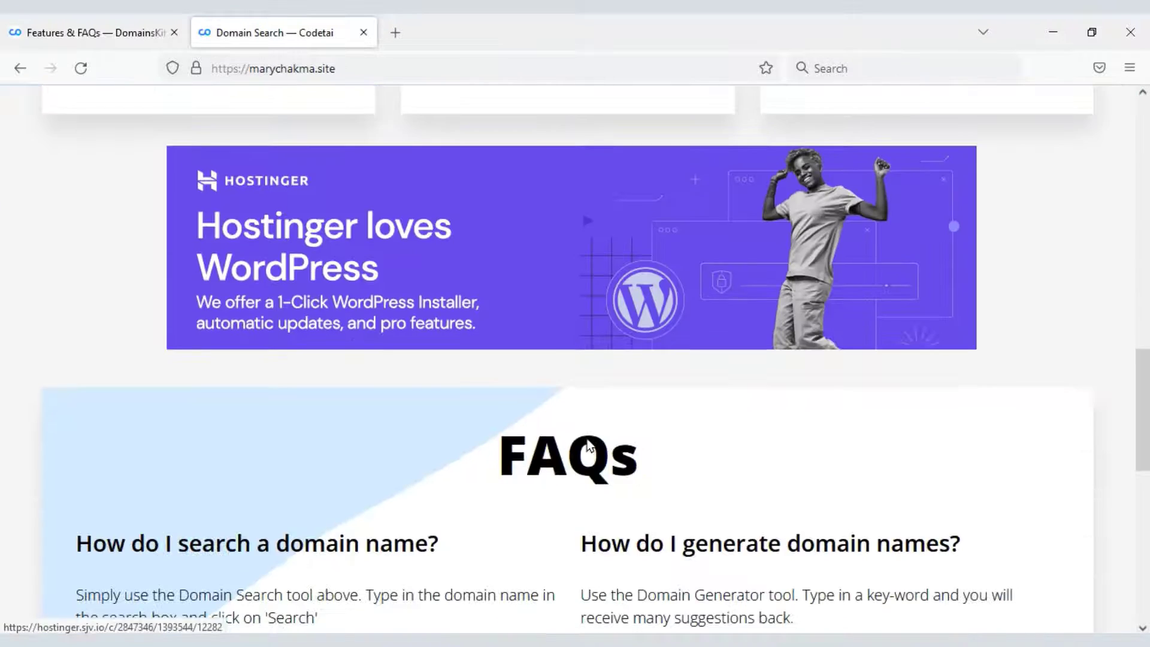
pyautogui.moveTo(567, 388); pyautogui.dragTo(51, 184)
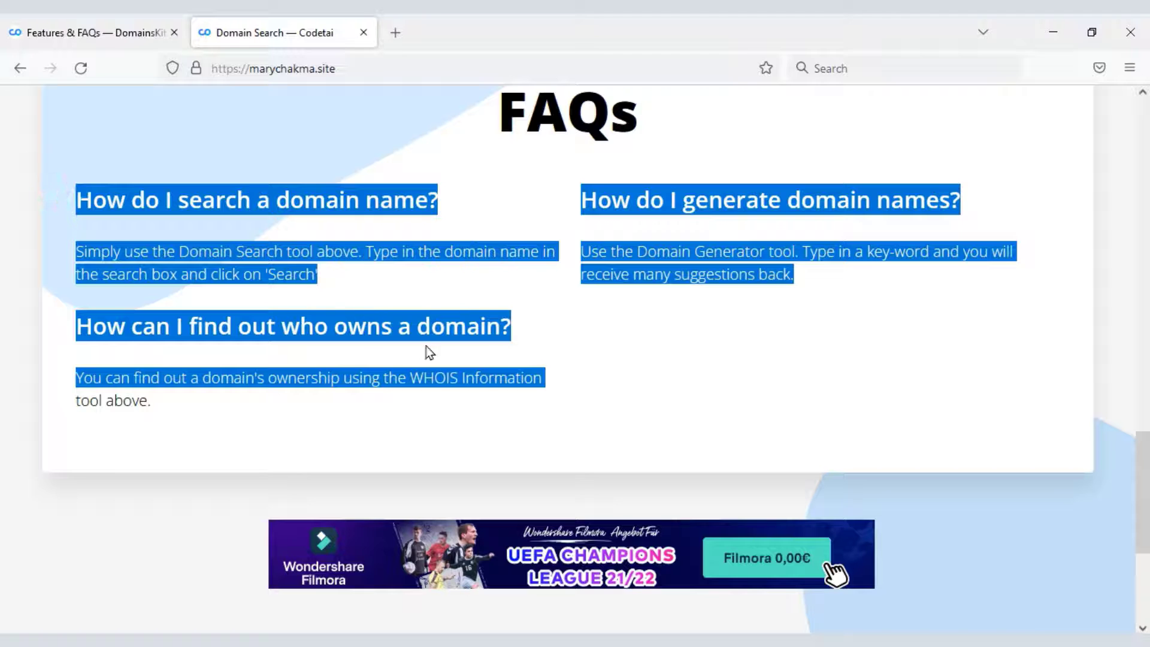
pyautogui.click(708, 483)
pyautogui.scroll(10, 696, 392)
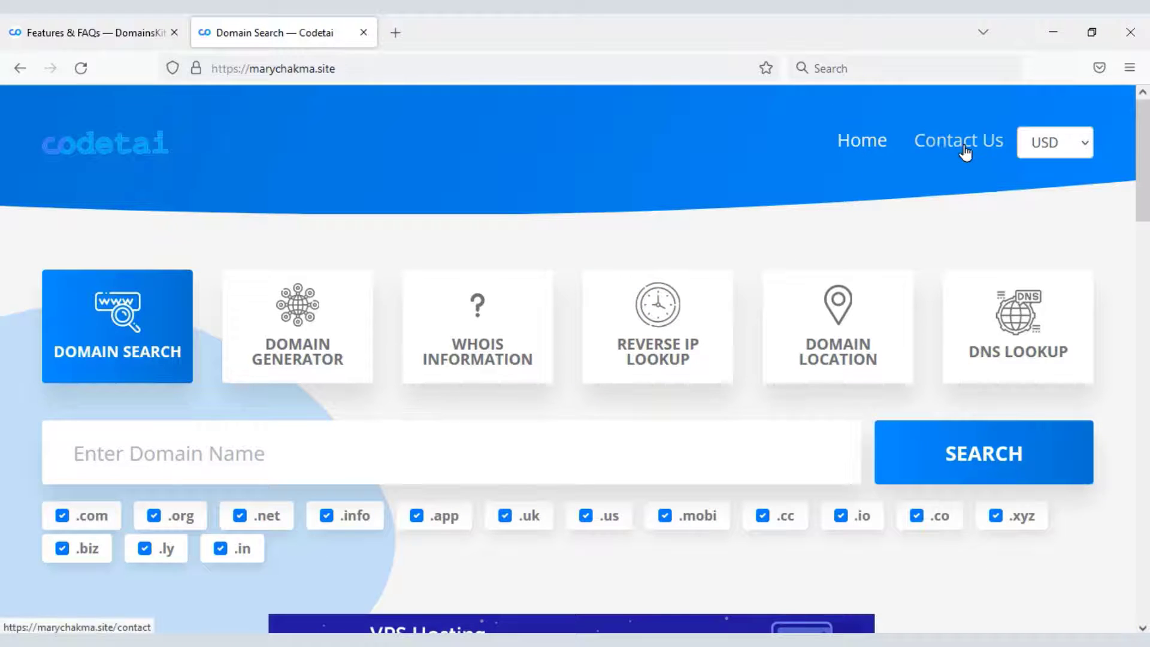
pyautogui.click(23, 35)
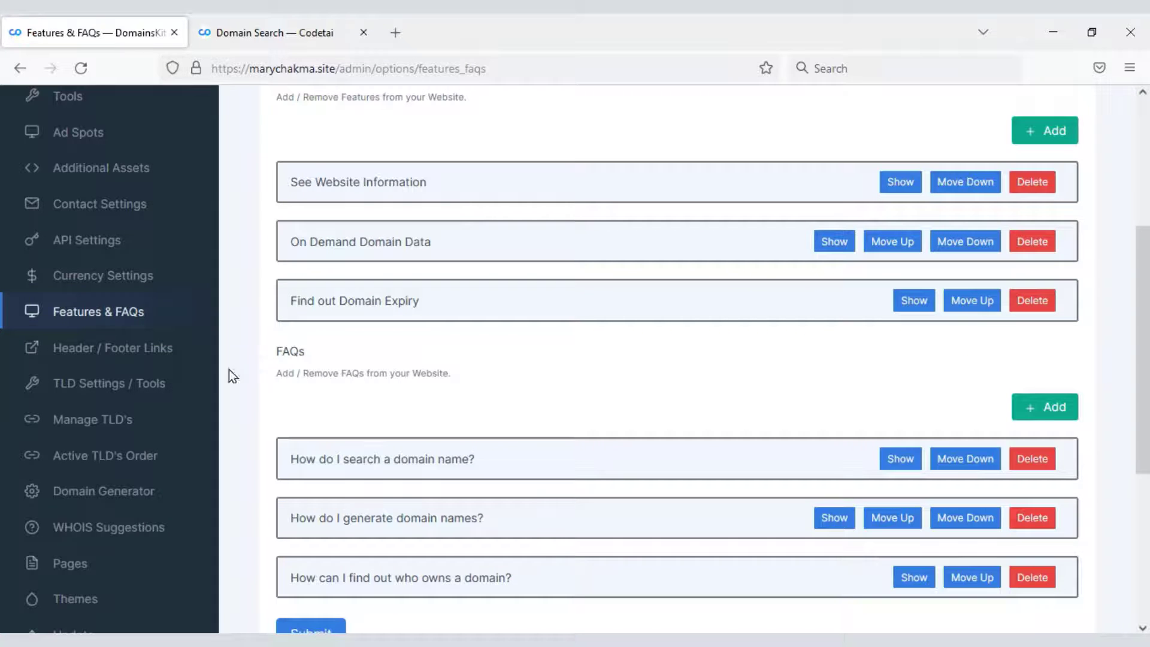
# Add a default My New Link item under Header / Footer Links
pyautogui.click(155, 350)
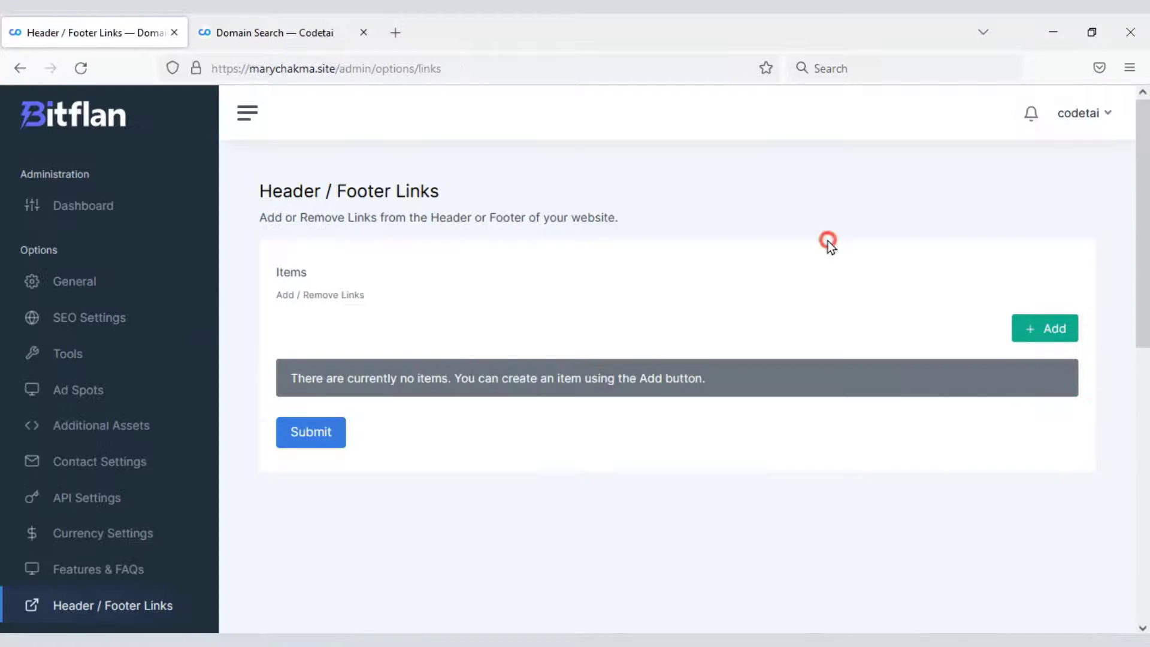
pyautogui.click(1060, 328)
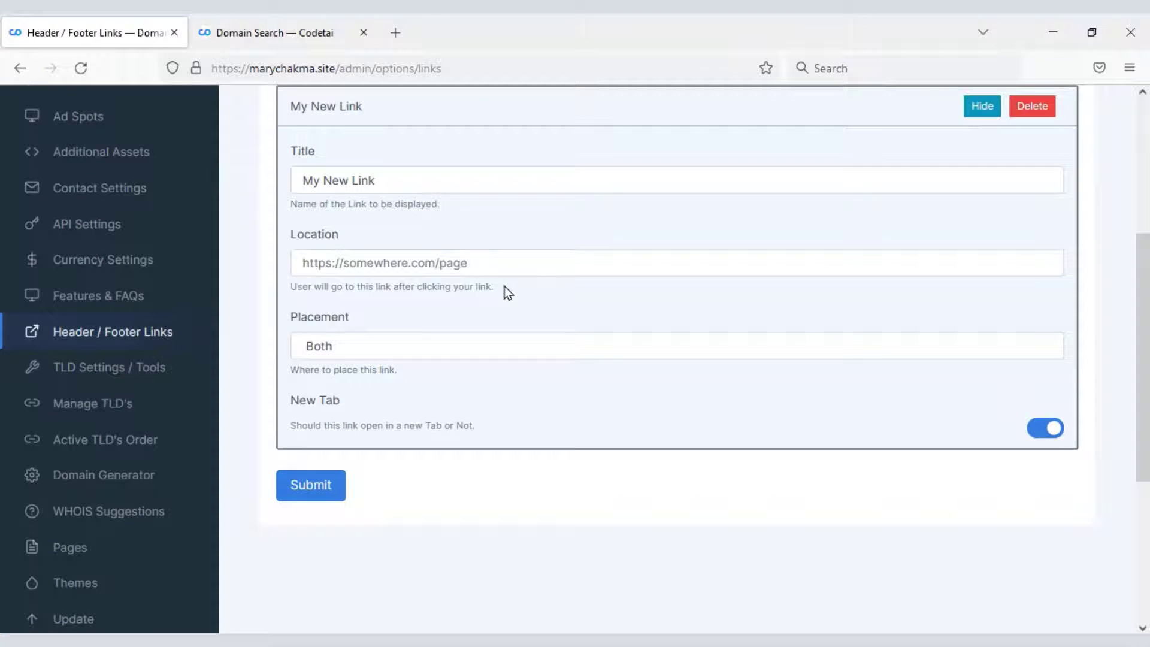
pyautogui.click(440, 555)
# Open the empty Pages list in a new tab, keeping the public site tab second
pyautogui.rightClick(51, 547)
pyautogui.click(162, 295)
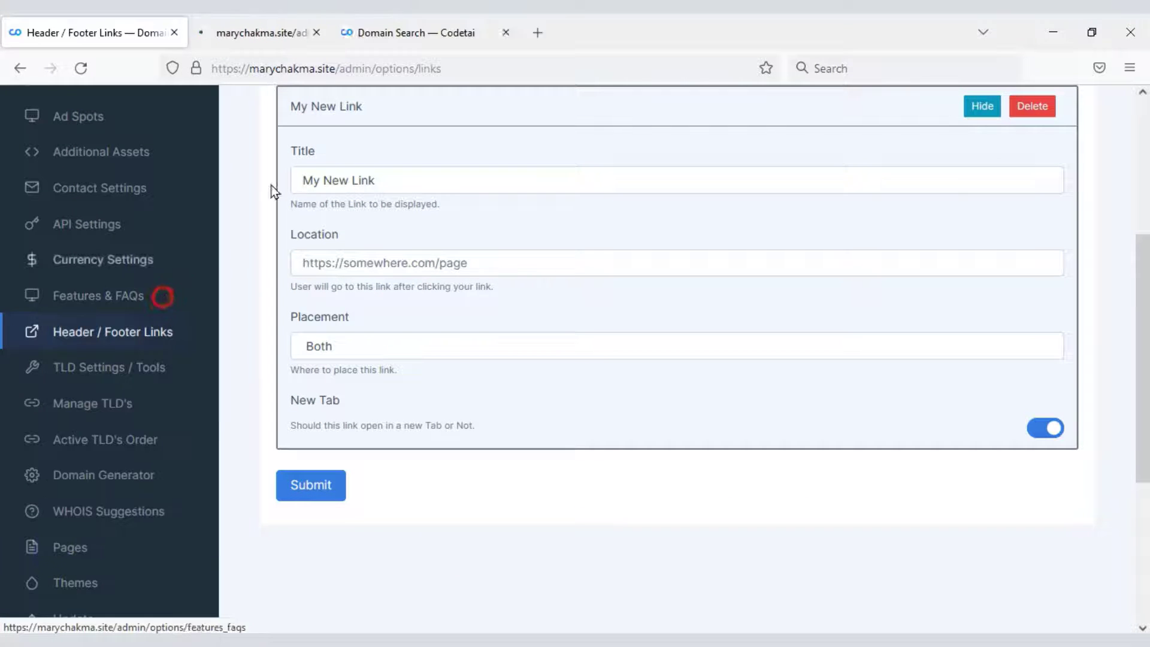
pyautogui.moveTo(422, 24); pyautogui.dragTo(254, 24)
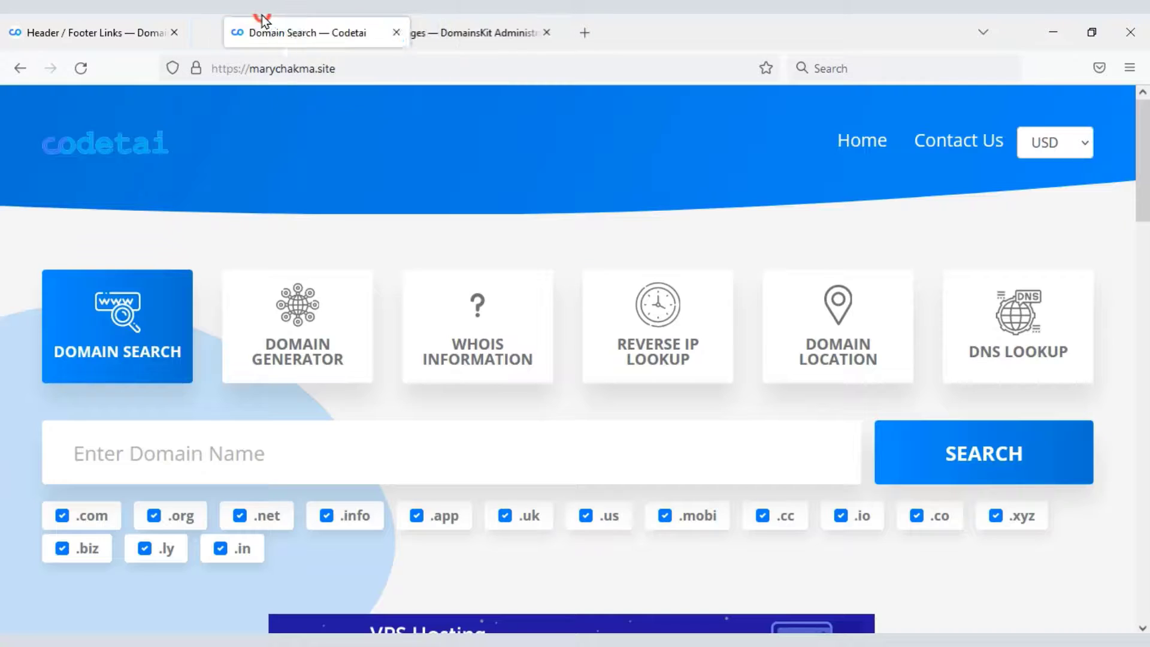
pyautogui.click(423, 18)
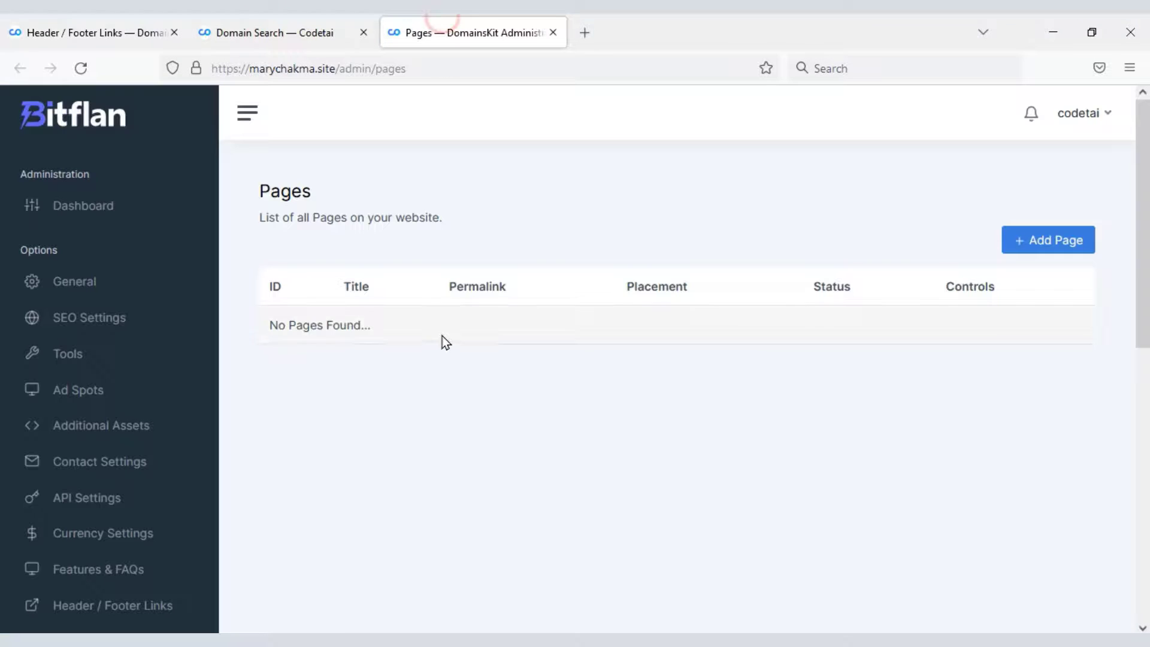
# Start a new page titled demo with the permalink demo
pyautogui.click(1038, 242)
pyautogui.scroll(-1, 552, 378)
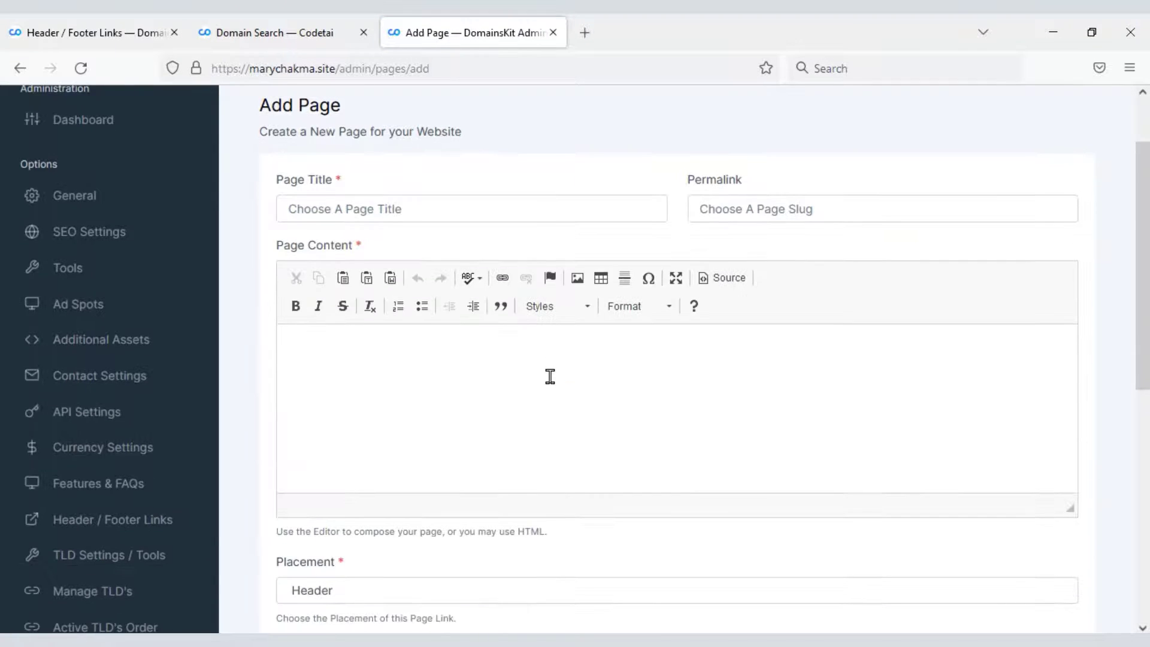
pyautogui.click(460, 205)
pyautogui.write('demo')
pyautogui.click(901, 219)
pyautogui.write('dem')
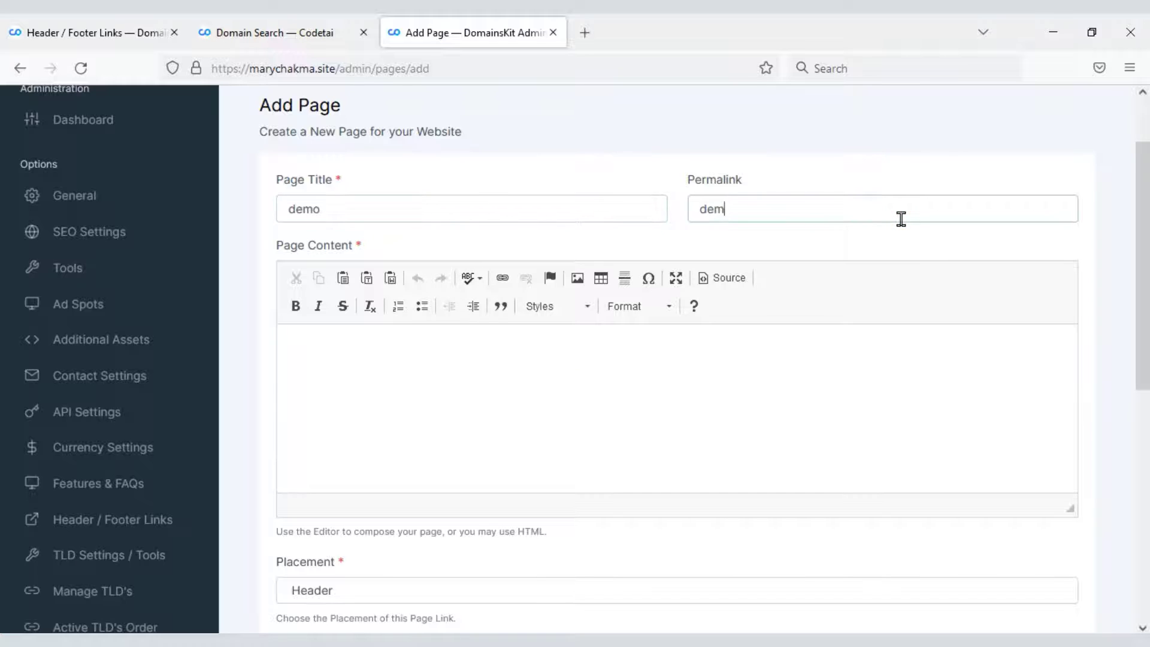
# Add the content 'this is a demo page', keep Header placement, and submit the page
pyautogui.click(566, 379)
pyautogui.write('this is a demo page')
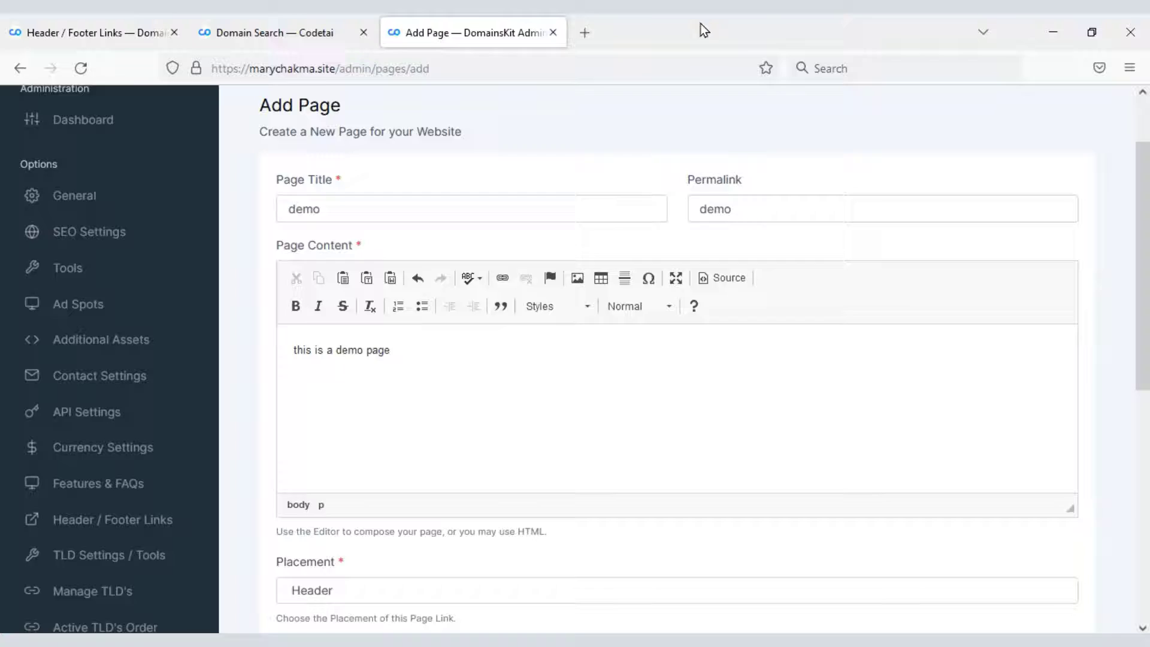
pyautogui.scroll(-4, 429, 347)
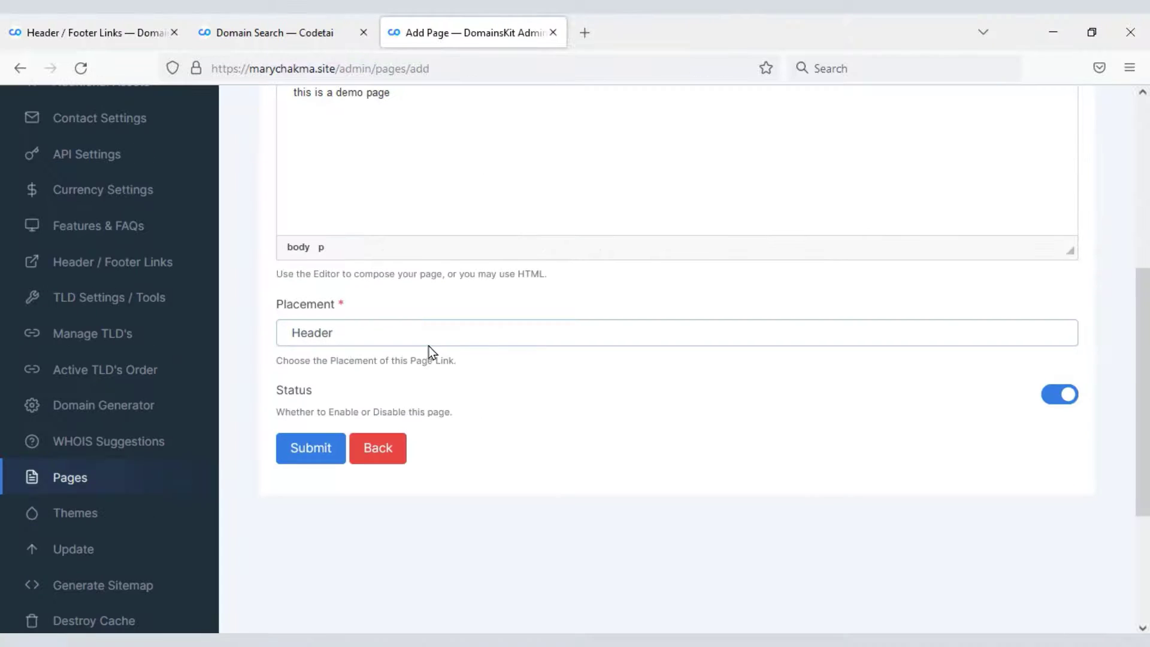
pyautogui.click(426, 335)
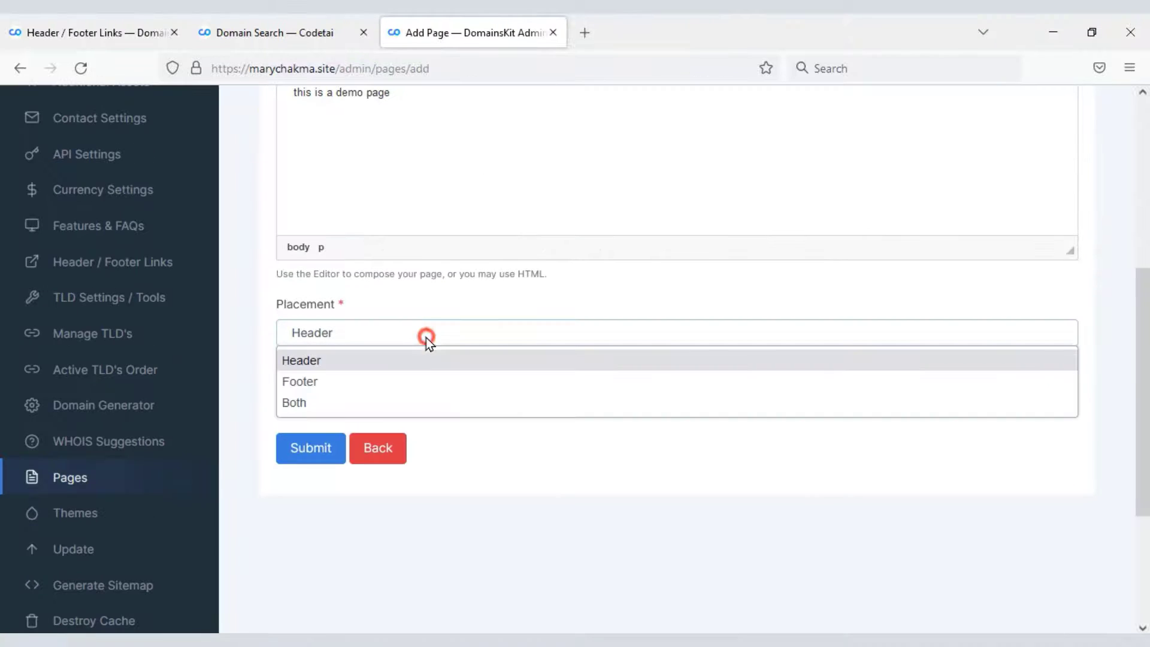
pyautogui.click(365, 365)
pyautogui.click(333, 462)
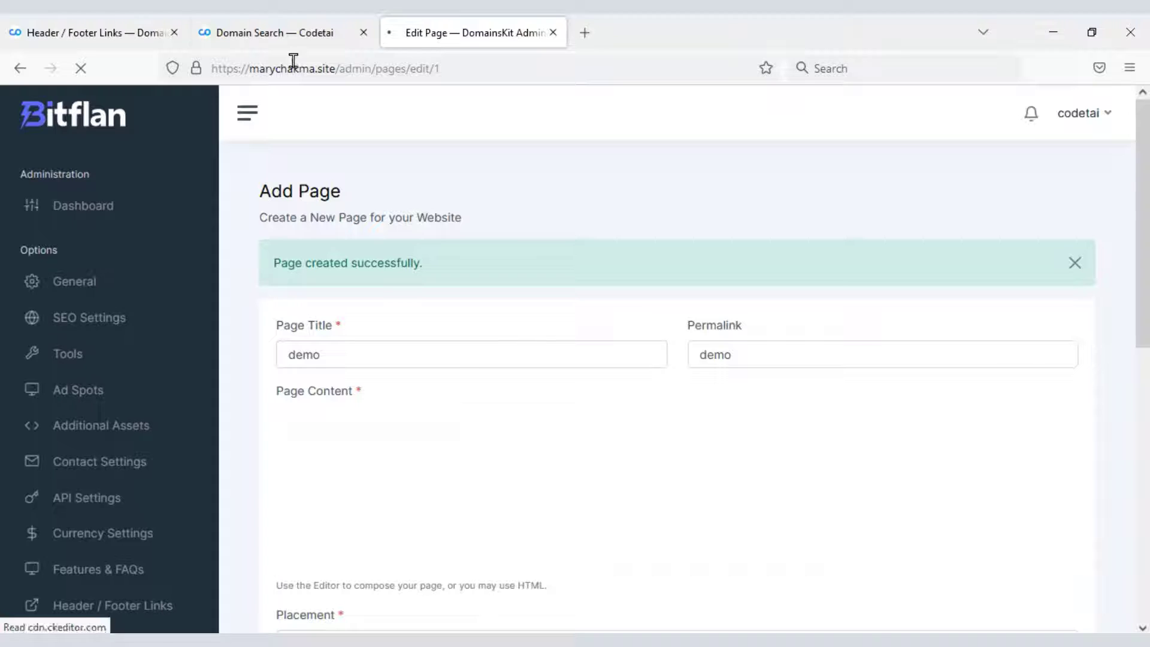
pyautogui.click(297, 37)
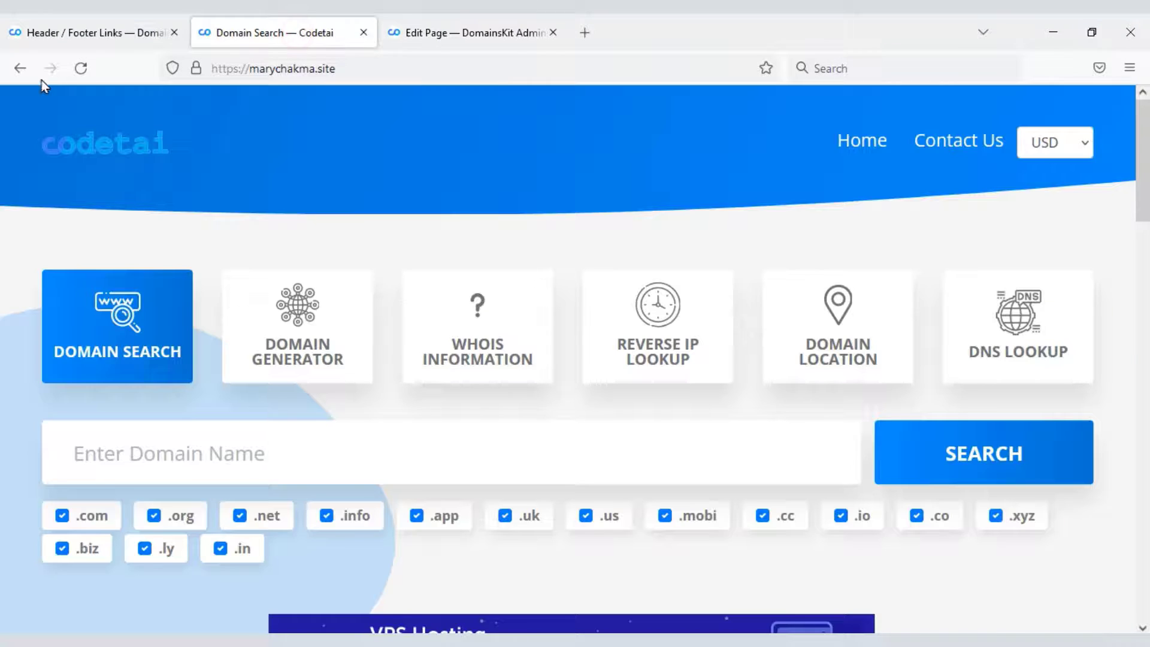
# Reload the site, then switch the demo page's status off and save it
pyautogui.click(81, 68)
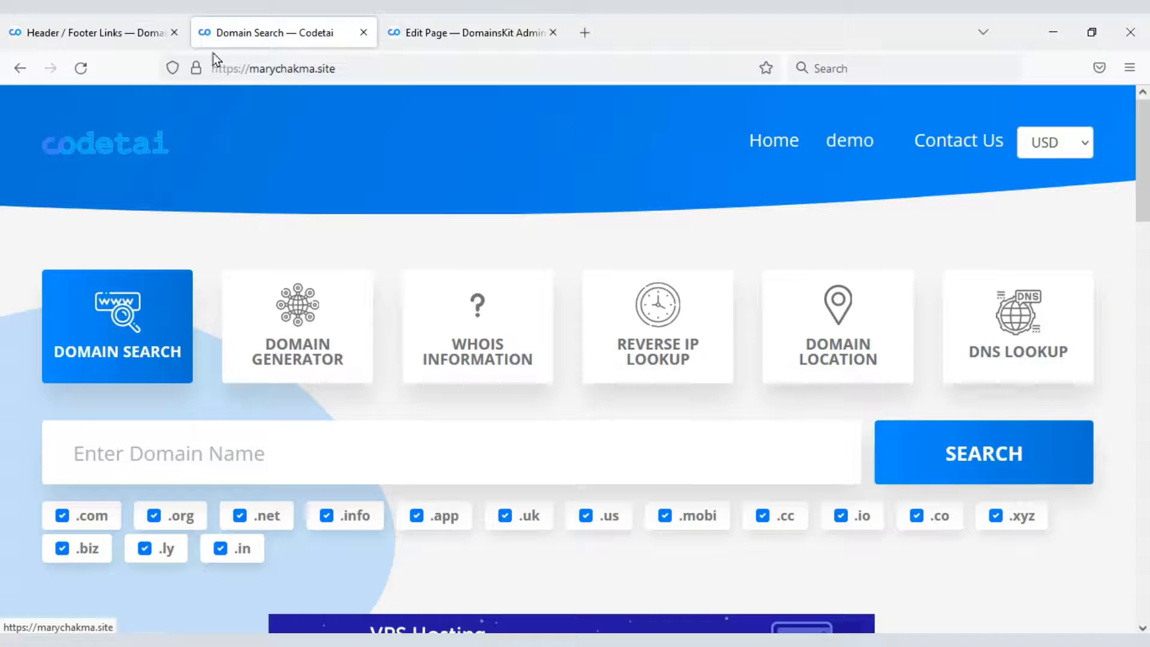
pyautogui.click(446, 32)
pyautogui.scroll(-7, 719, 389)
pyautogui.click(1001, 405)
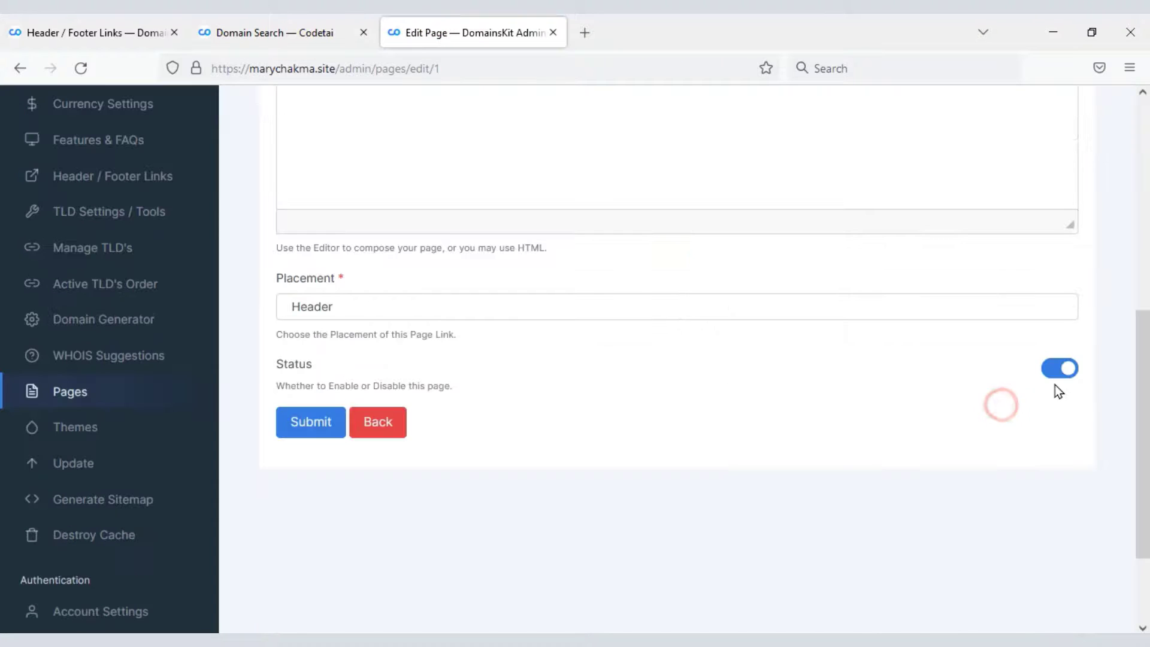
pyautogui.click(316, 422)
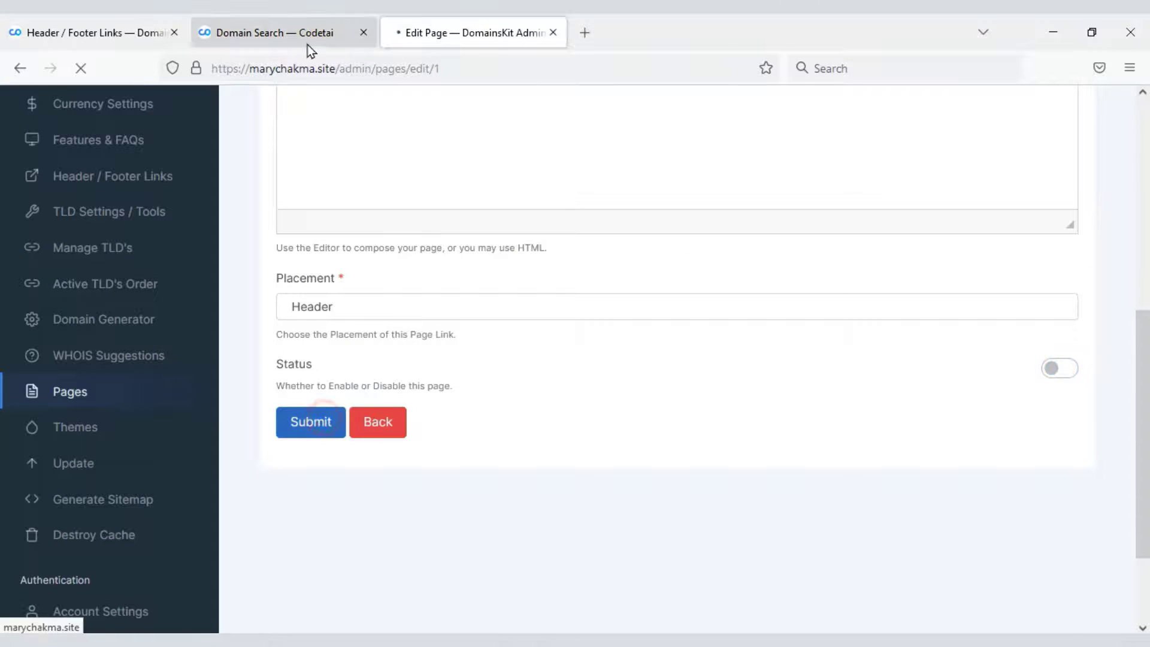
# Confirm the demo link is gone, then clear the placeholder title 'My New Link' in Header / Footer Links
pyautogui.click(299, 36)
pyautogui.click(83, 69)
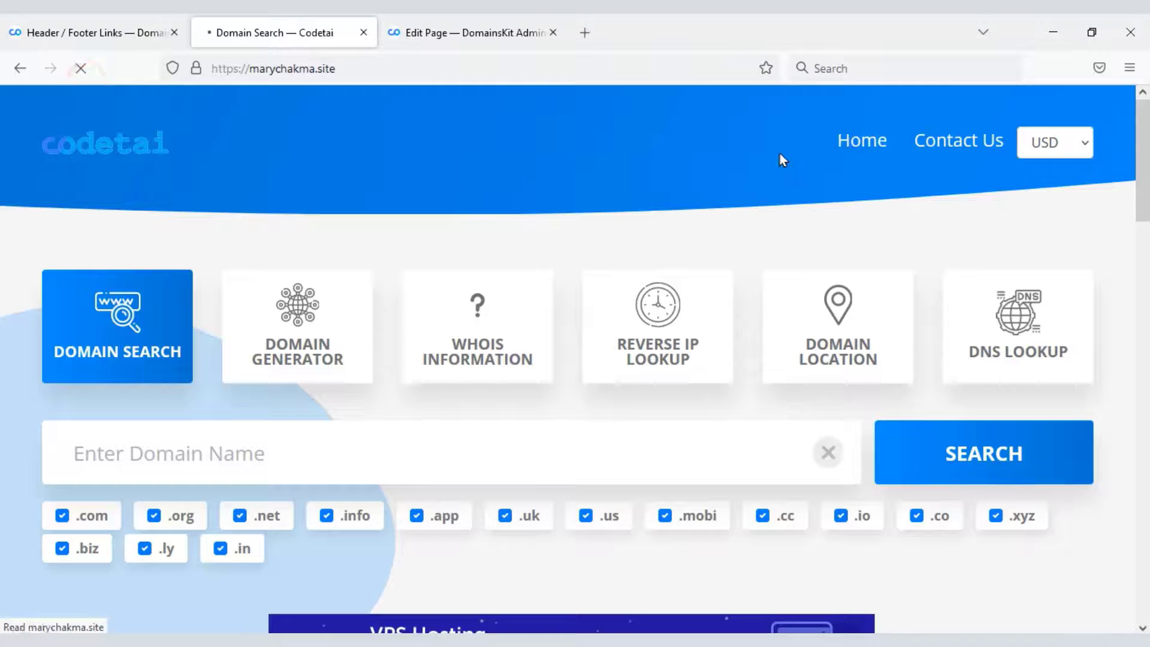
pyautogui.click(617, 368)
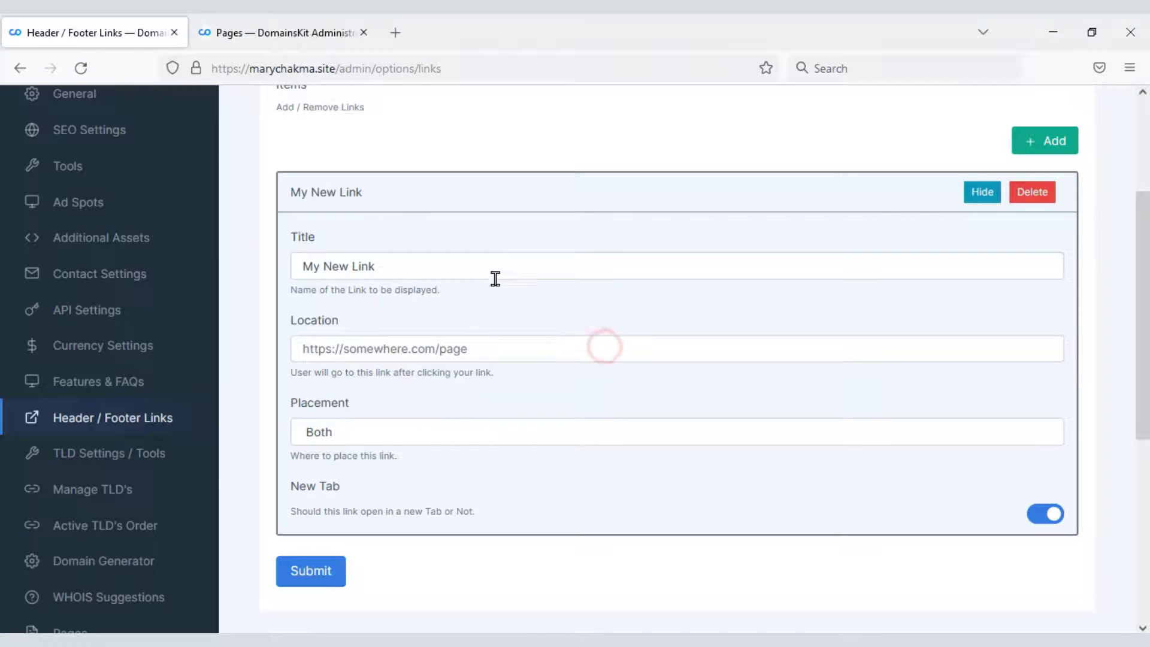
pyautogui.tripleClick(495, 276)
pyautogui.press('BackSpace')
# Title the link Demo and copy the site address from the pages list
pyautogui.write('Demo Menu')
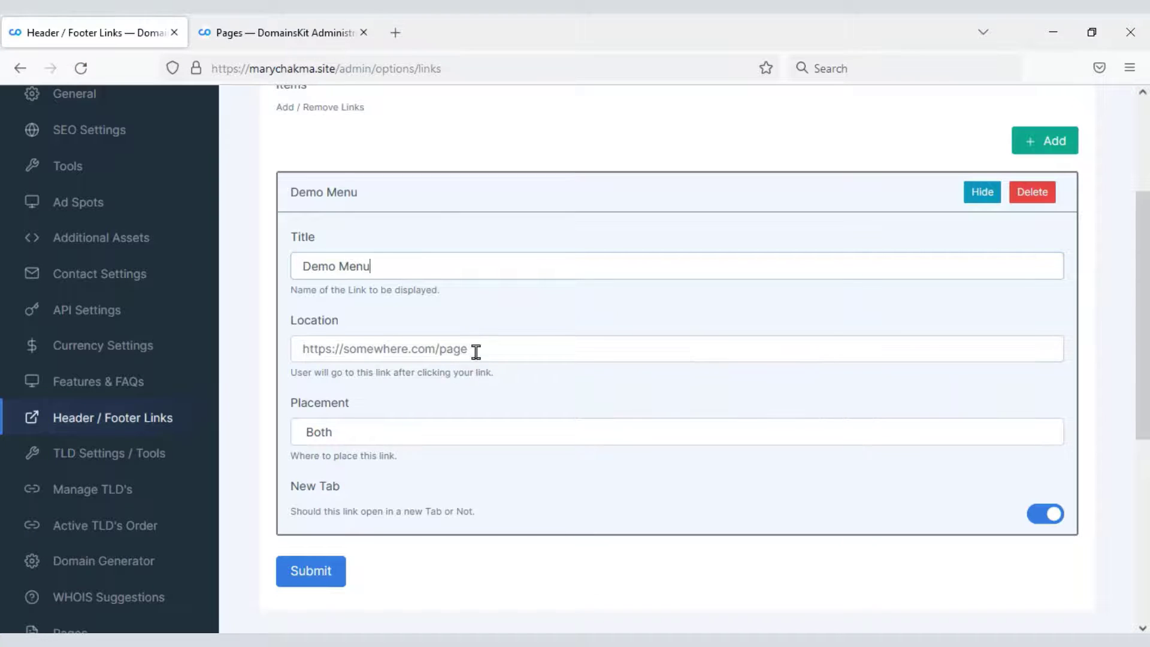
pyautogui.click(339, 33)
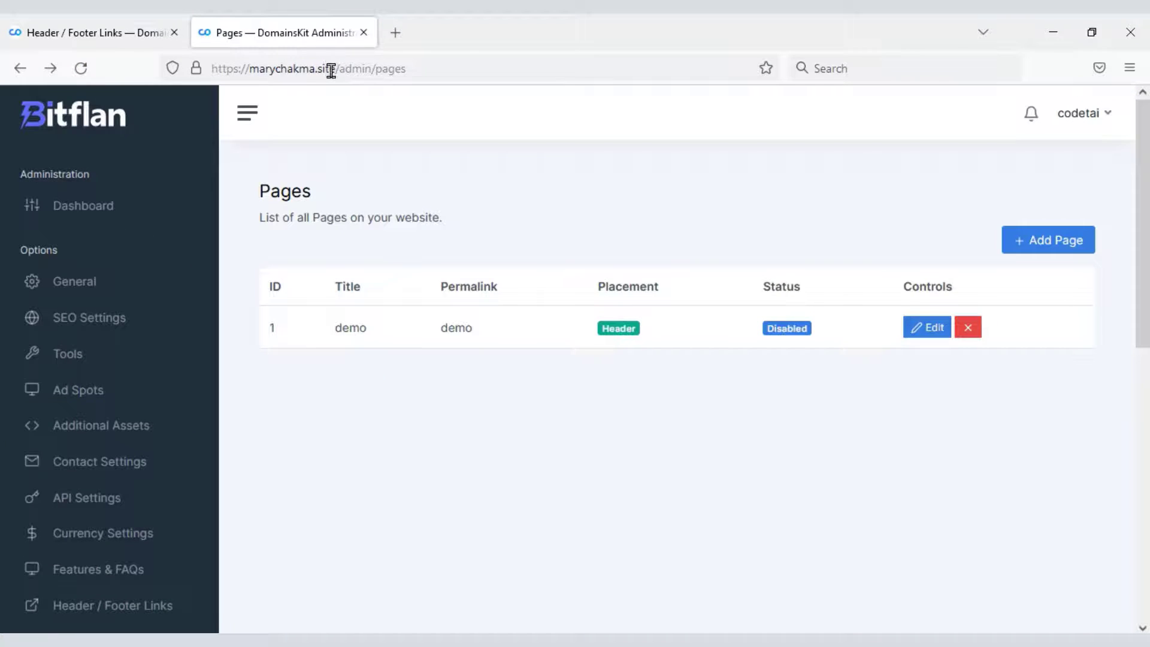
pyautogui.moveTo(331, 70); pyautogui.dragTo(213, 70)
pyautogui.rightClick(239, 76)
pyautogui.click(288, 179)
# Set the link's Location to the site address plus page/demo
pyautogui.click(90, 32)
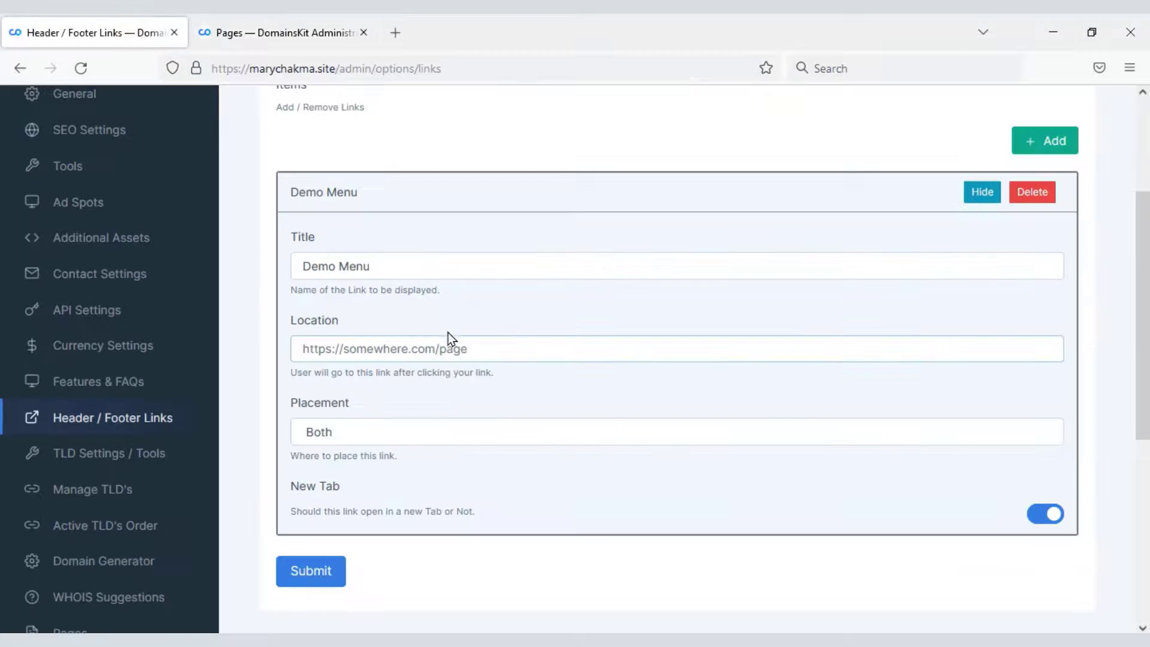
pyautogui.rightClick(451, 341)
pyautogui.click(489, 466)
pyautogui.write('page/demp')
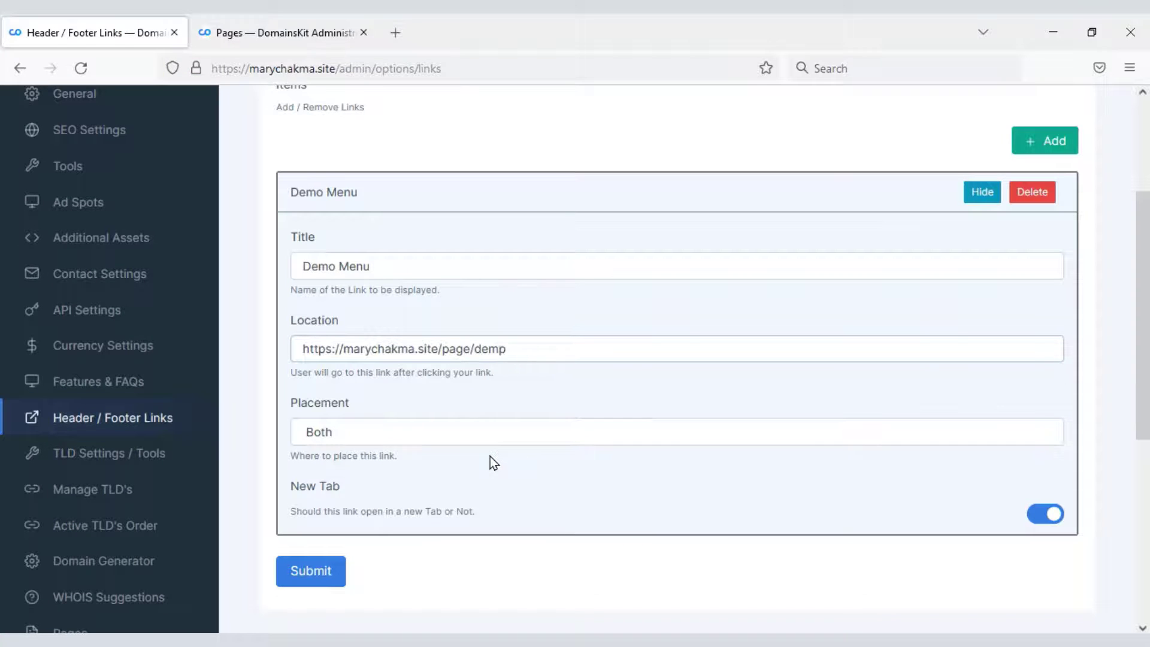
pyautogui.press('BackSpace')
pyautogui.write('o')
# Place the link in the Header and load the public homepage to check it
pyautogui.scroll(-2, 539, 312)
pyautogui.click(416, 344)
pyautogui.click(313, 393)
pyautogui.click(318, 34)
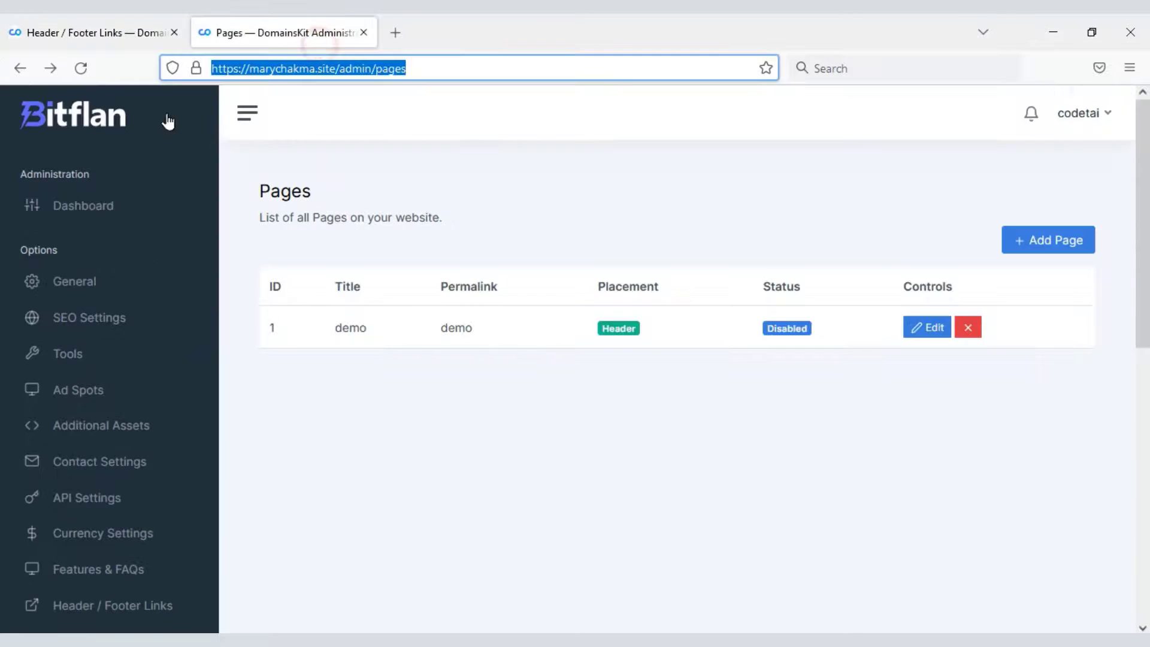
pyautogui.moveTo(413, 69); pyautogui.dragTo(339, 90)
pyautogui.press('BackSpace')
pyautogui.press('Return')
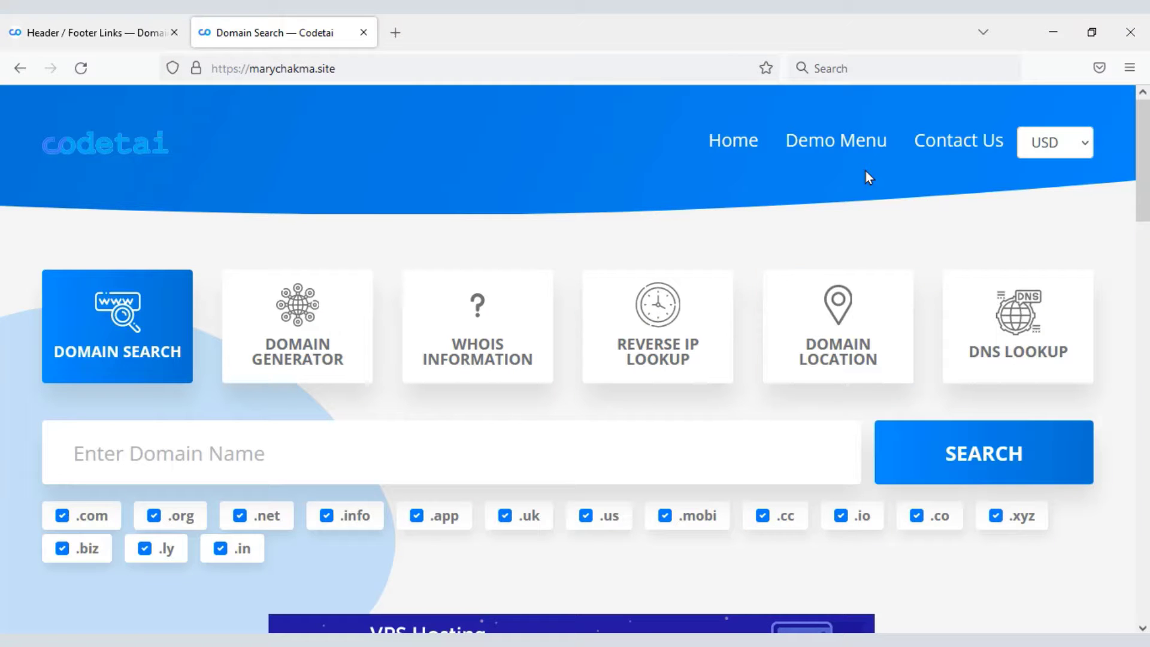
# Close the homepage tab and select the example namesilo.com link under Change Global Affiliate Link
pyautogui.hotkey('ctrl', 'w')
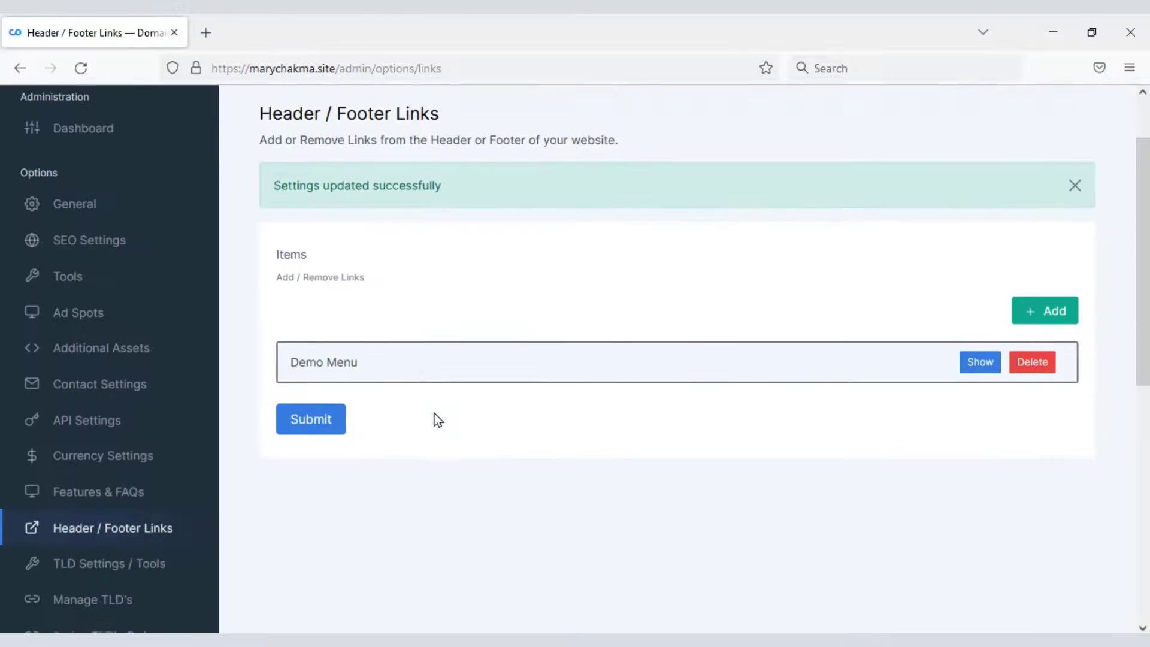
pyautogui.scroll(-3, 434, 413)
pyautogui.click(144, 385)
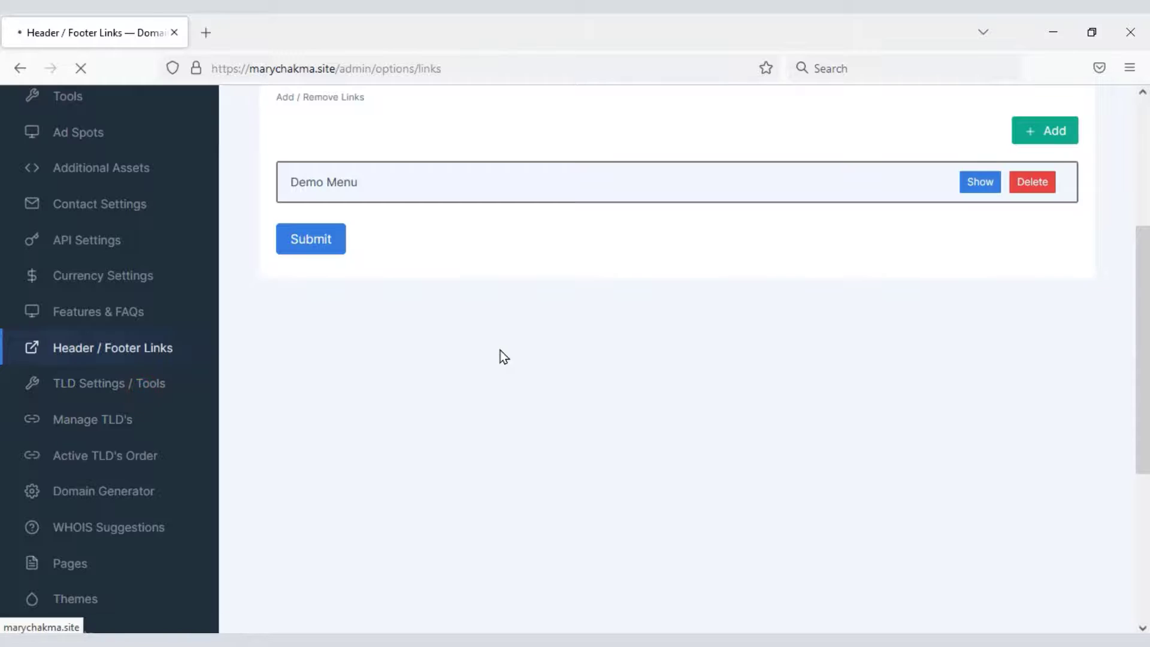
pyautogui.scroll(-7, 497, 354)
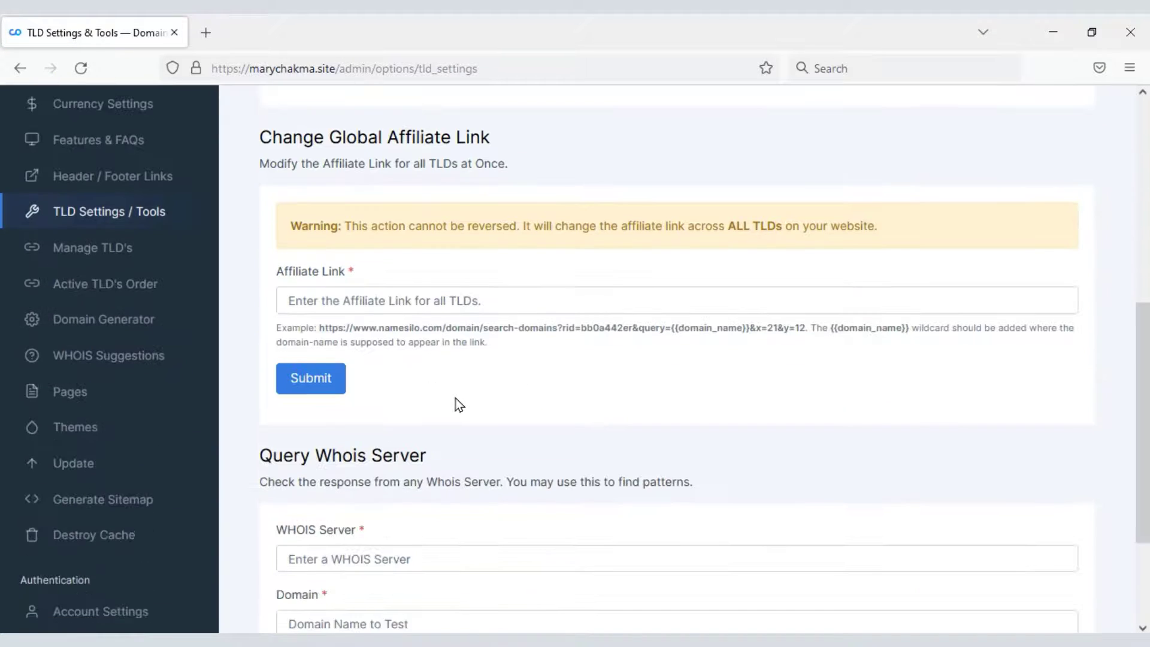
pyautogui.moveTo(443, 331); pyautogui.dragTo(321, 325)
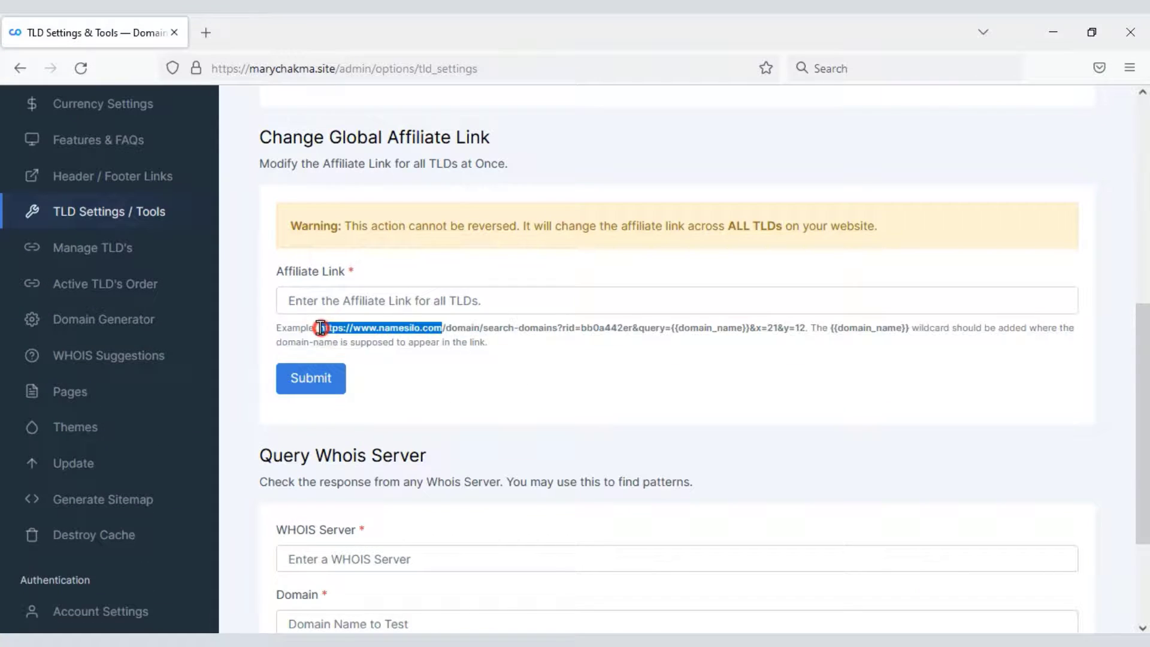
pyautogui.rightClick(341, 327)
# Open NameSilo's sign-up form and enter a username, the temporary e-mail and the password twice
pyautogui.click(403, 349)
pyautogui.click(288, 32)
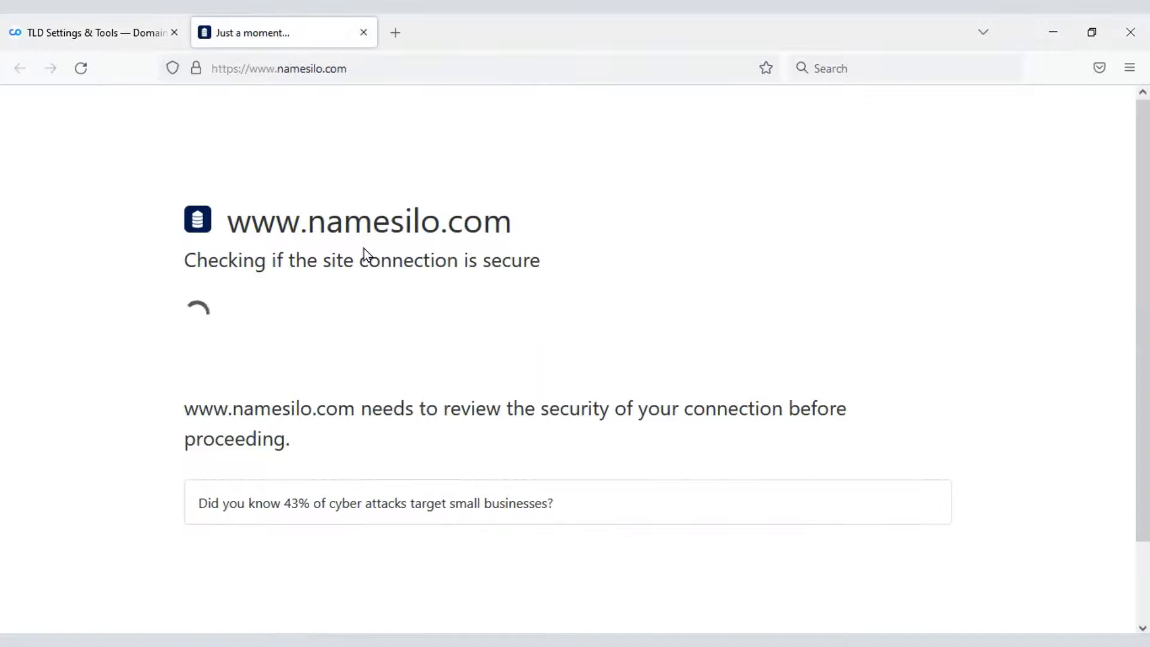
pyautogui.click(1038, 119)
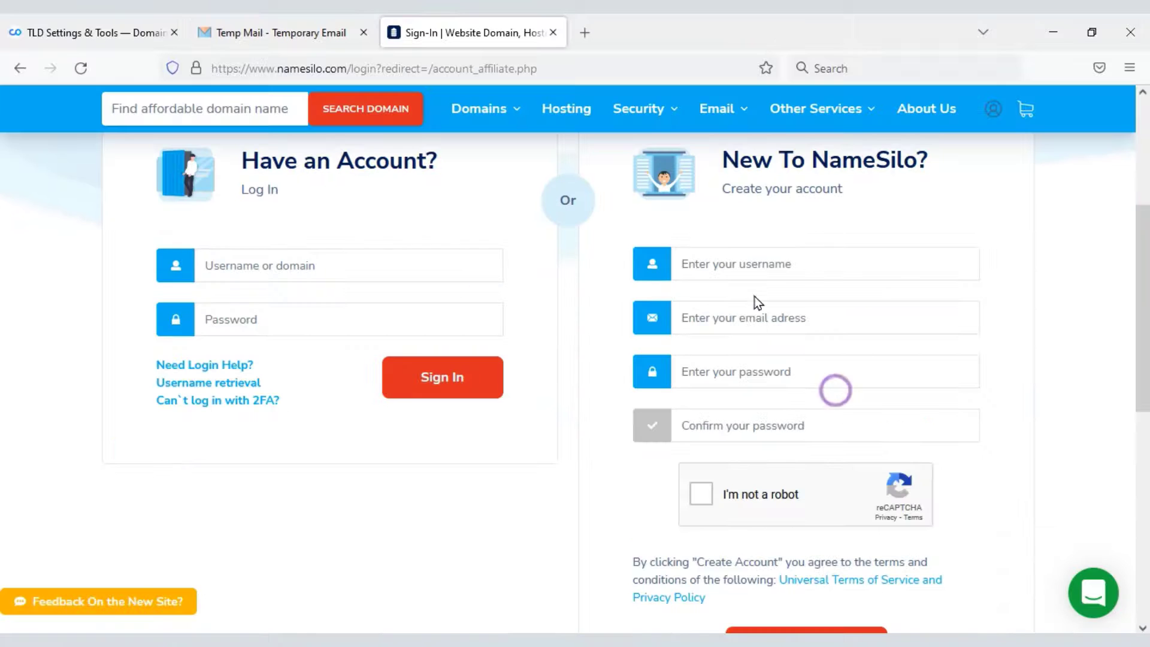
pyautogui.click(759, 263)
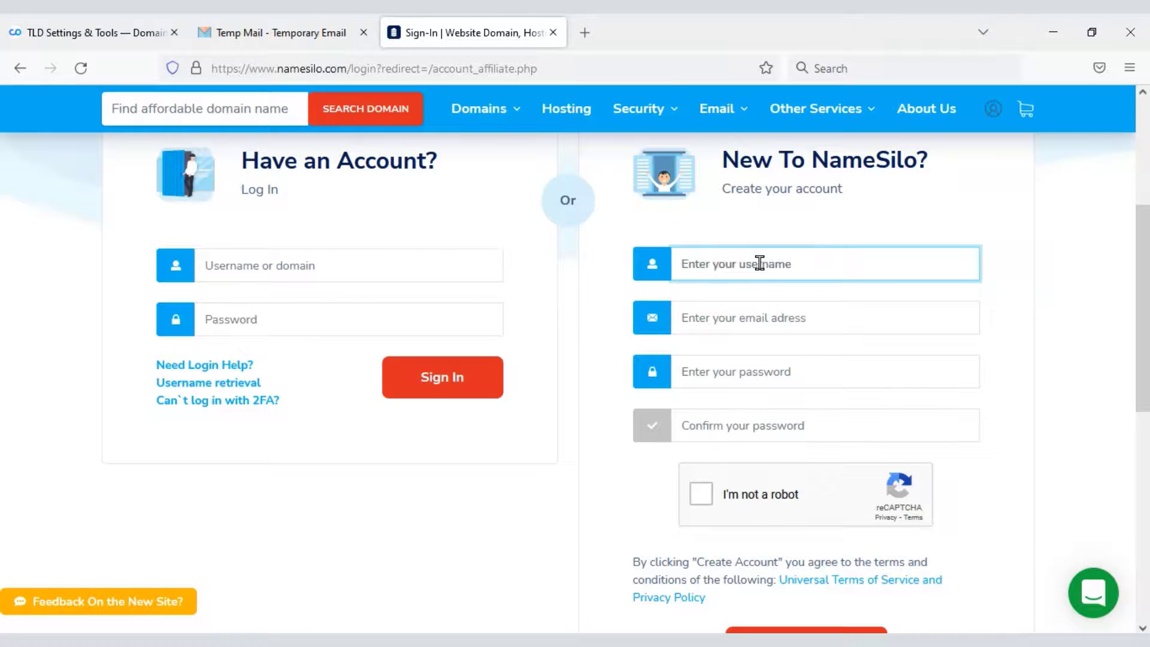
pyautogui.rightClick(775, 314)
pyautogui.click(724, 316)
pyautogui.hotkey('ctrl', 'v')
pyautogui.click(707, 372)
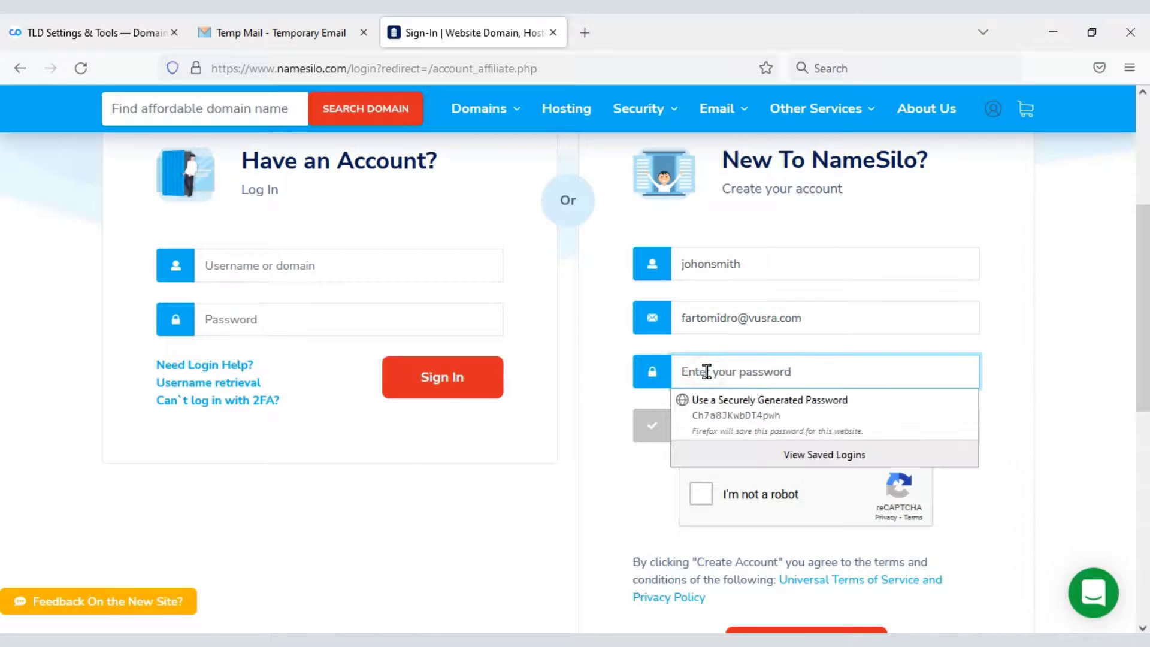
pyautogui.click(715, 422)
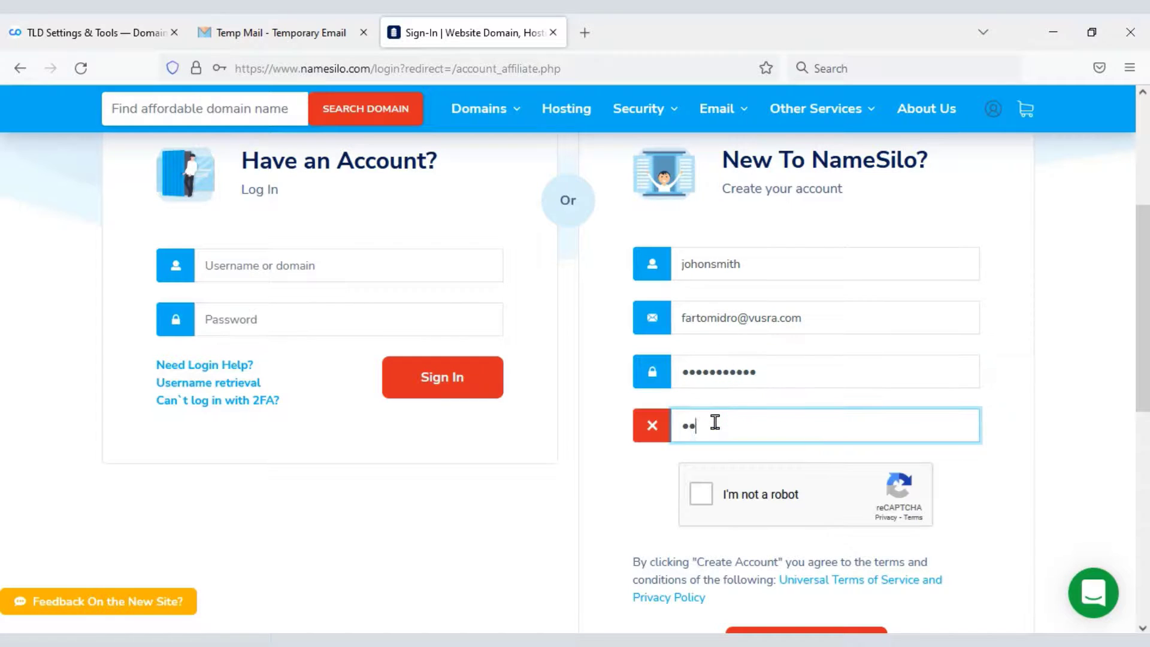
# Pass the traffic-light reCAPTCHA and create the account, declining to save the login
pyautogui.click(701, 494)
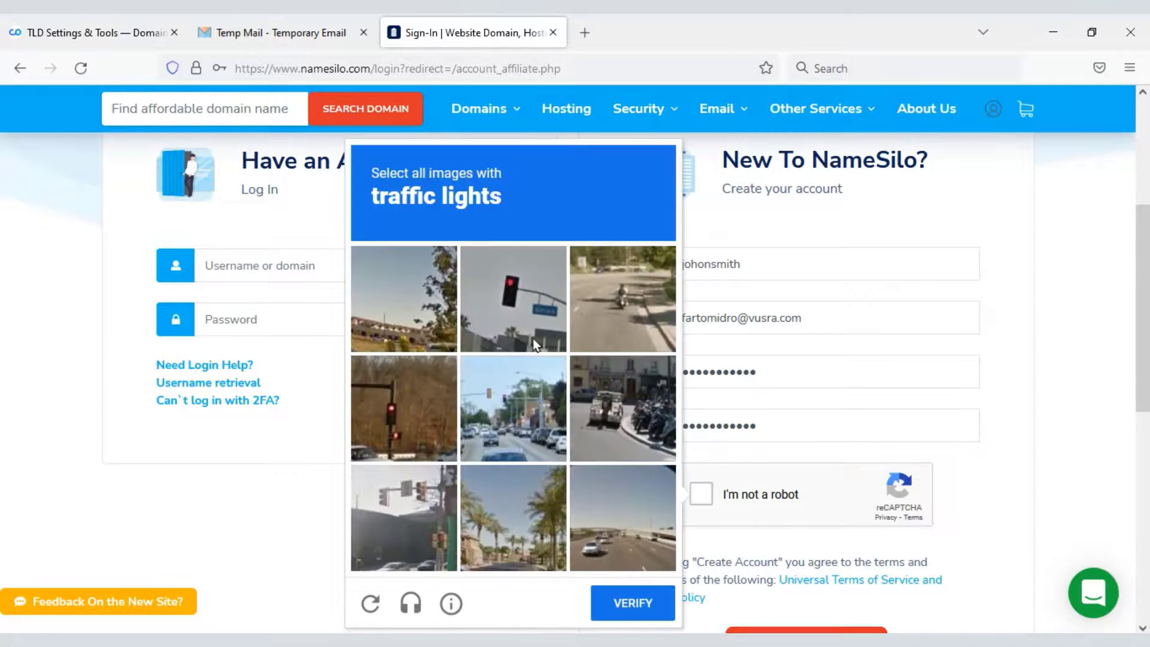
pyautogui.click(533, 339)
pyautogui.click(404, 408)
pyautogui.scroll(-2, 602, 545)
pyautogui.click(419, 520)
pyautogui.click(644, 611)
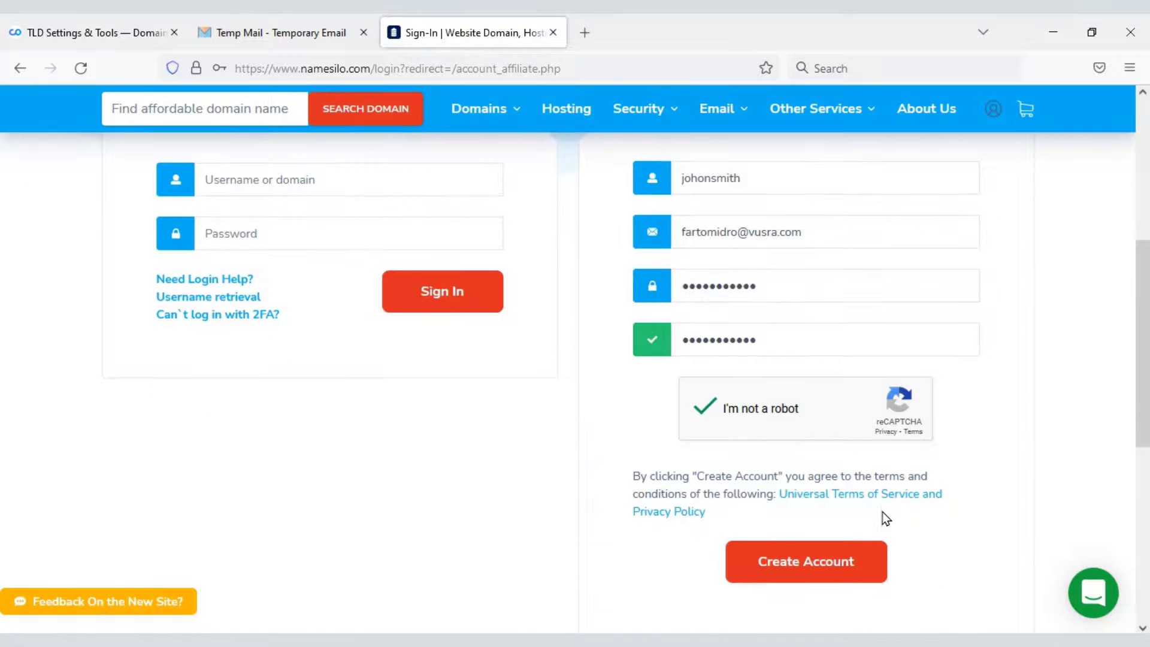
pyautogui.click(769, 574)
pyautogui.click(463, 282)
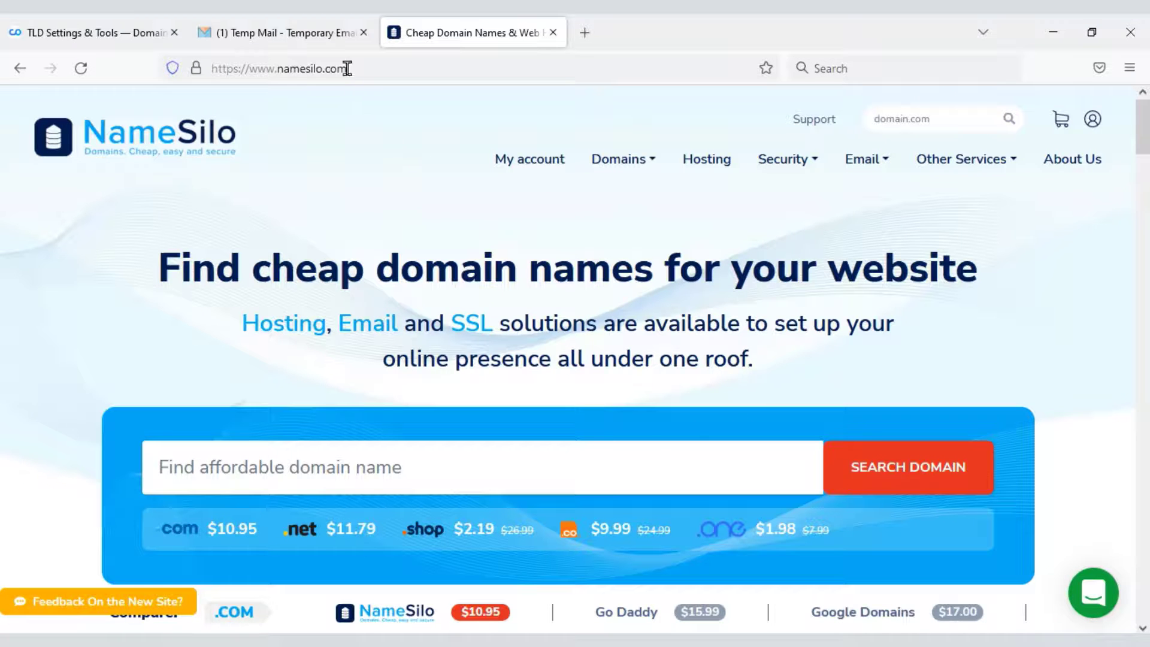
# Follow the verification link in the Tempail inbox, then start NameSilo's Reseller Program sign-up
pyautogui.click(330, 39)
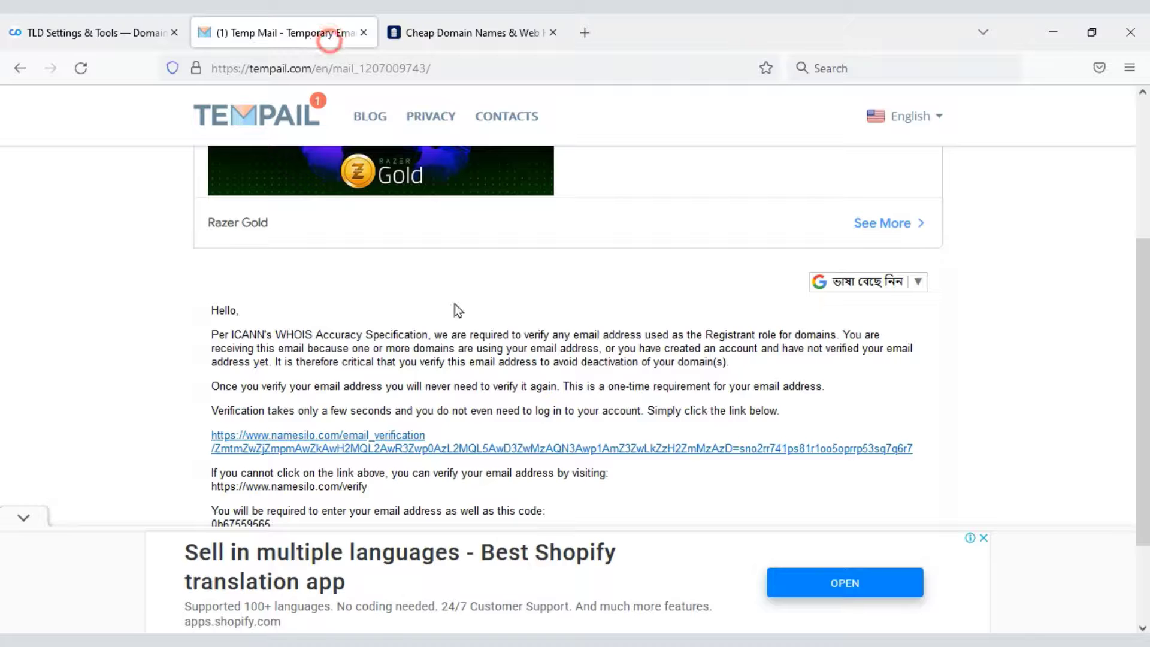
pyautogui.click(468, 448)
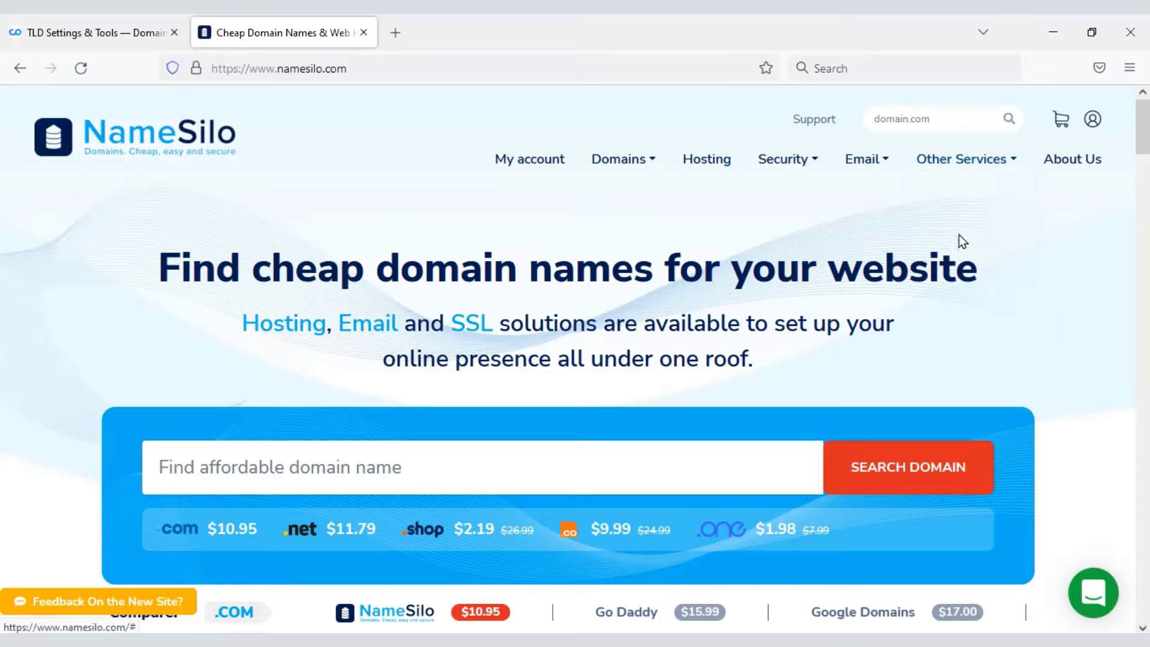
pyautogui.moveTo(962, 159)
pyautogui.click(957, 221)
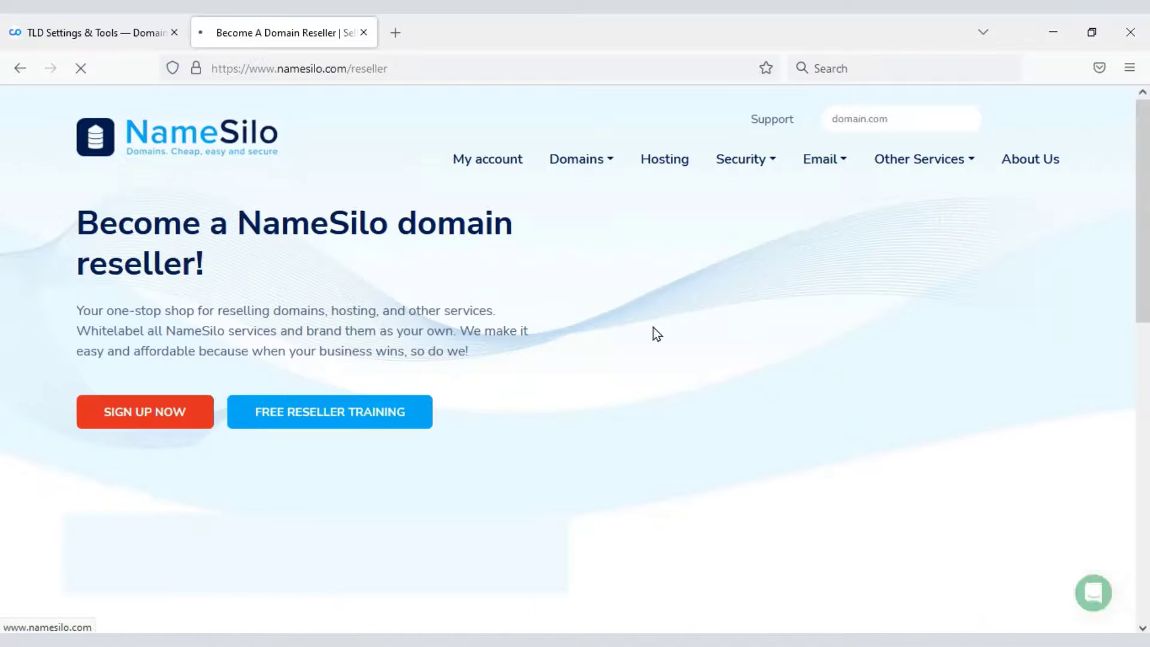
pyautogui.scroll(-2, 196, 341)
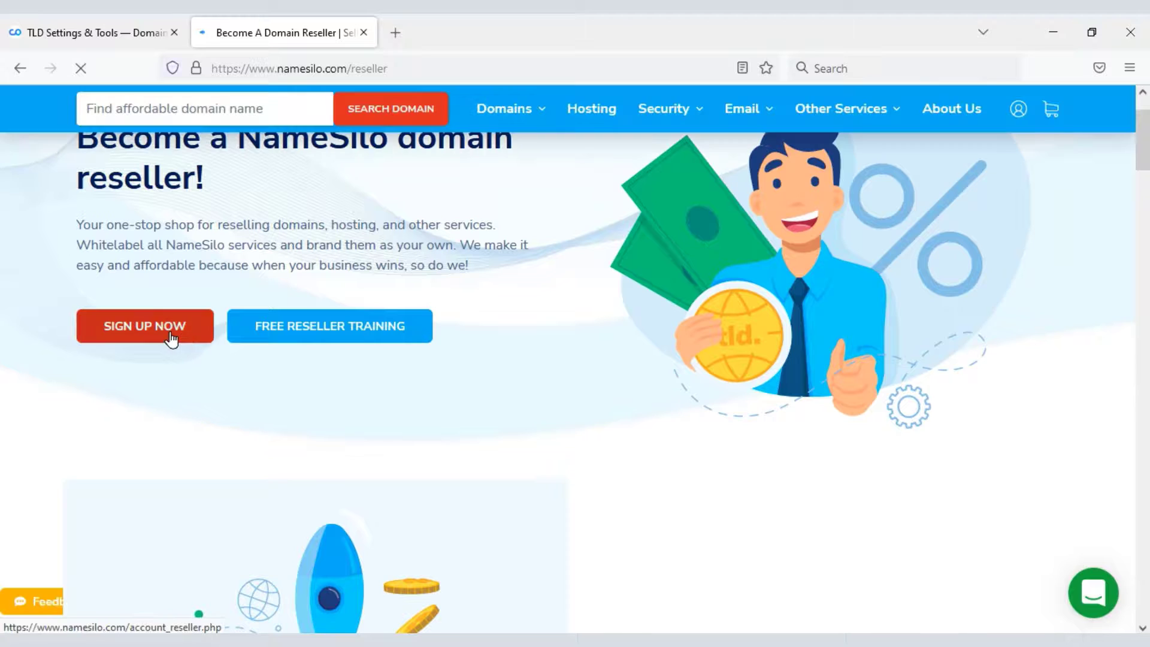
pyautogui.click(170, 336)
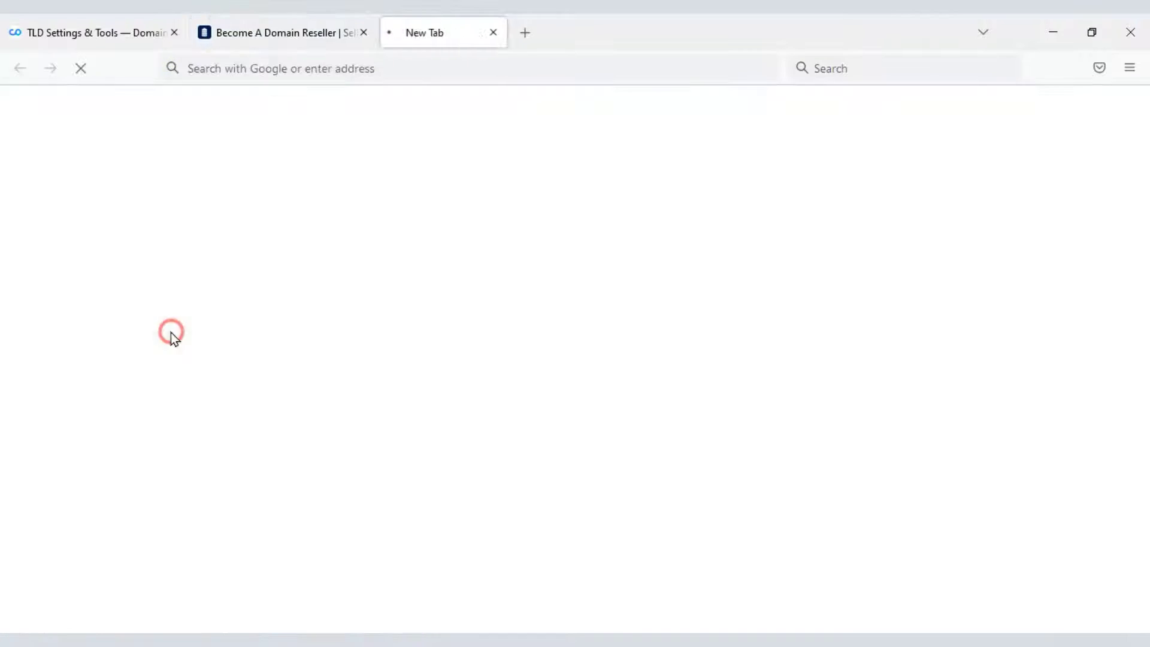
pyautogui.click(363, 33)
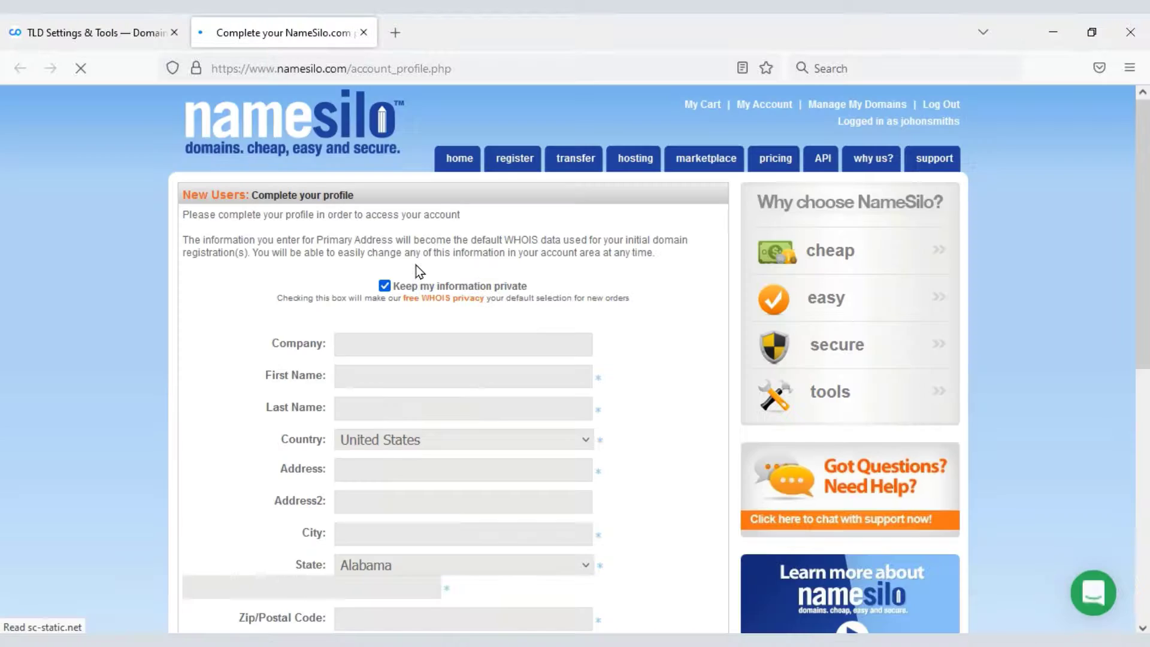
# Fill in the company name, the contact's first and last name, street address and city
pyautogui.scroll(-3, 419, 268)
pyautogui.click(423, 173)
pyautogui.write('C')
pyautogui.click(375, 211)
pyautogui.write('Johon')
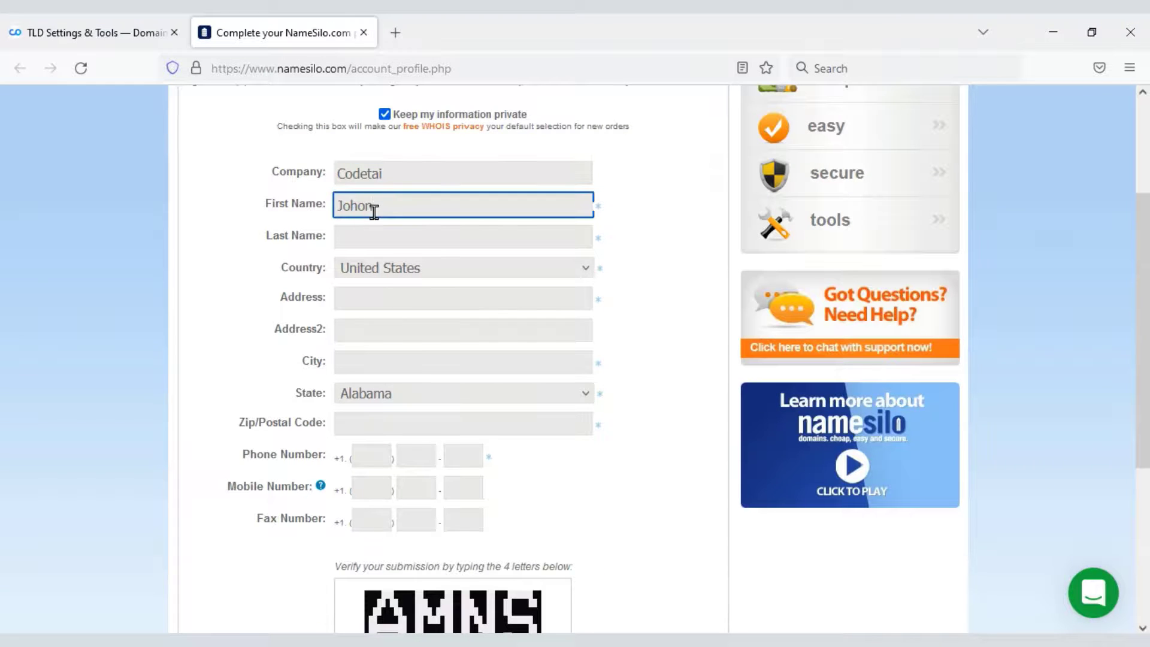
pyautogui.click(386, 236)
pyautogui.write('Smiths')
pyautogui.scroll(-2, 385, 236)
pyautogui.click(357, 216)
pyautogui.click(423, 245)
pyautogui.click(403, 277)
pyautogui.write('Deerpark')
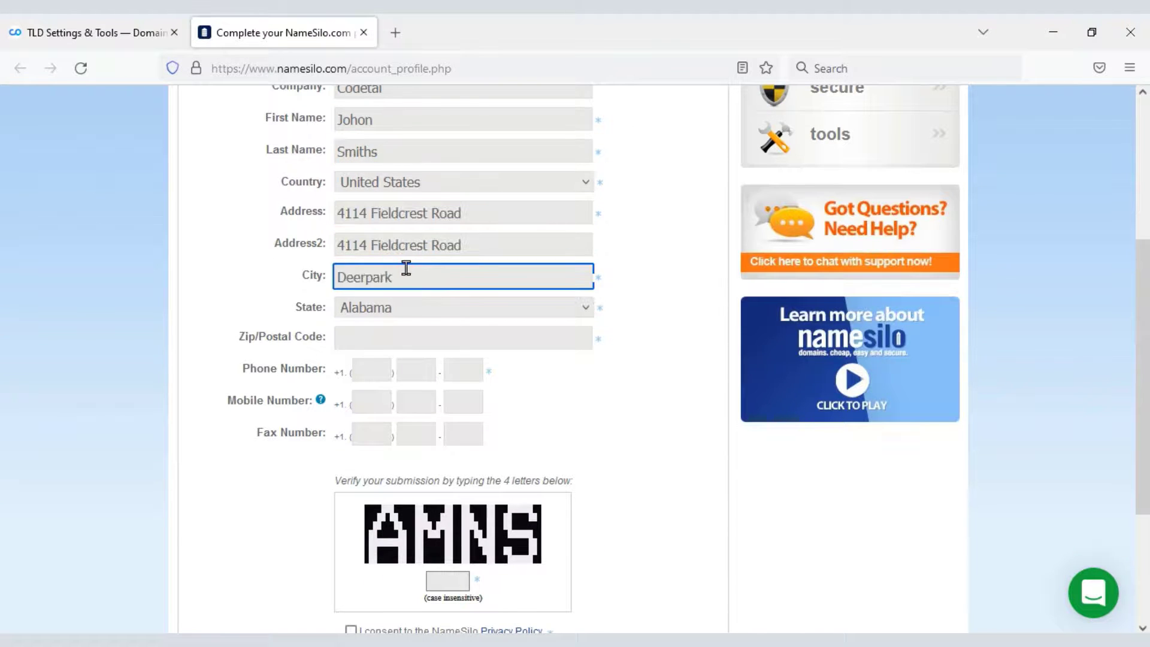
# Choose the state, enter the zip code and phone number, type the captcha, and submit
pyautogui.click(404, 308)
pyautogui.scroll(-3, 411, 595)
pyautogui.click(411, 609)
pyautogui.click(357, 326)
pyautogui.write('11729')
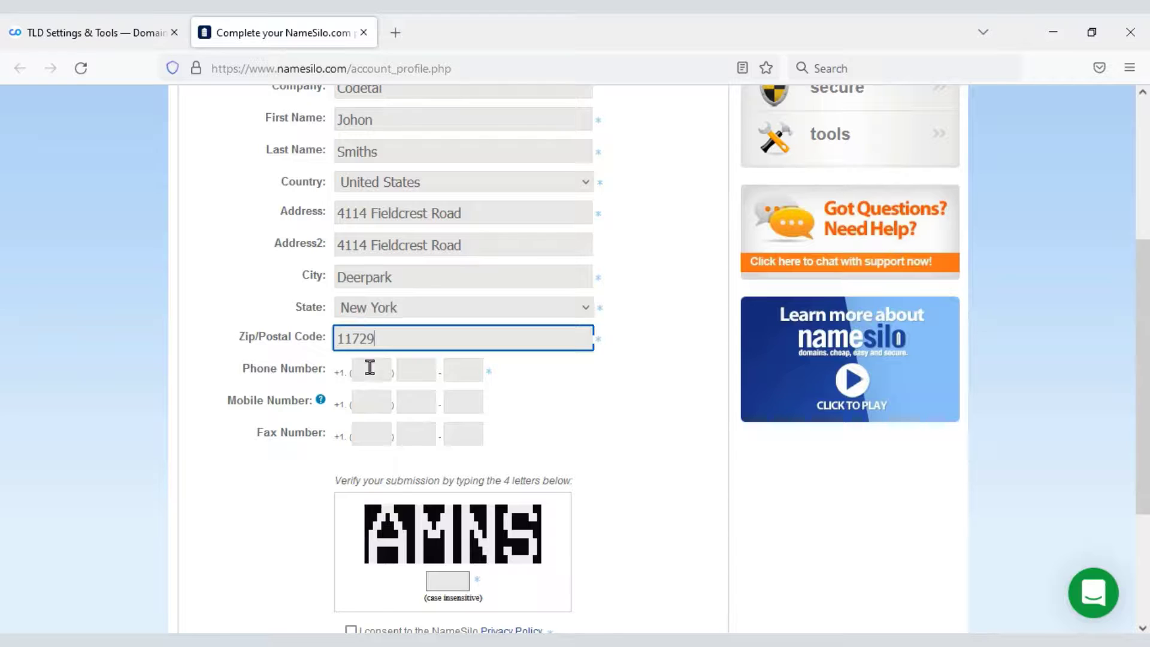
pyautogui.click(367, 367)
pyautogui.write('631932')
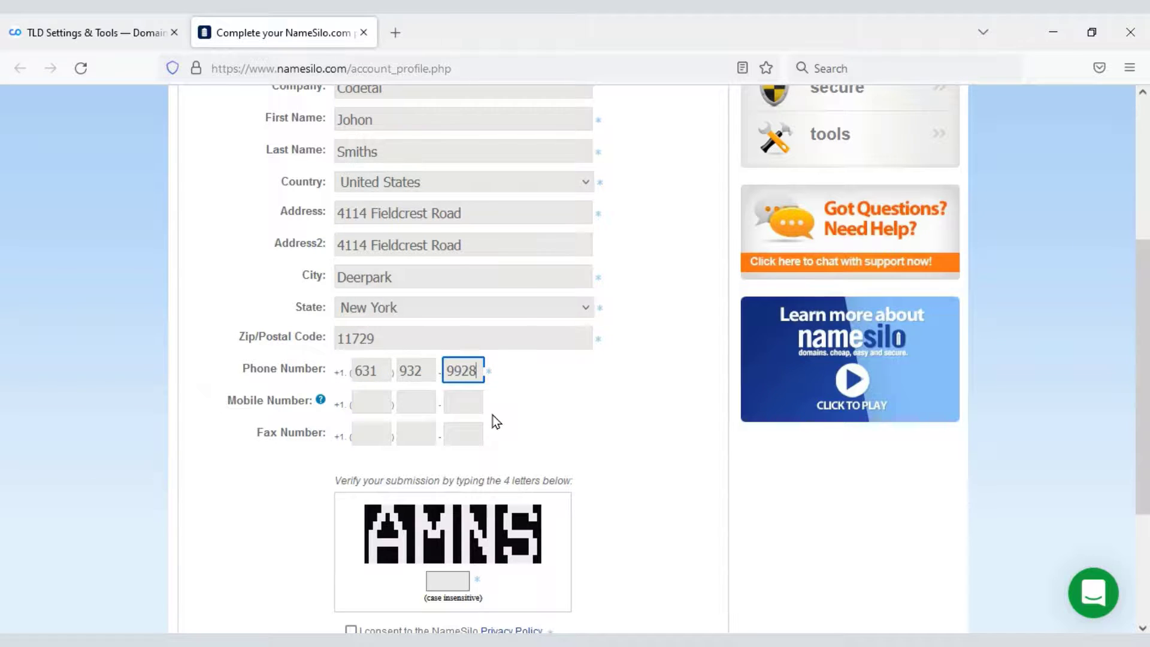
pyautogui.scroll(-2, 496, 421)
pyautogui.click(544, 506)
pyautogui.write('C')
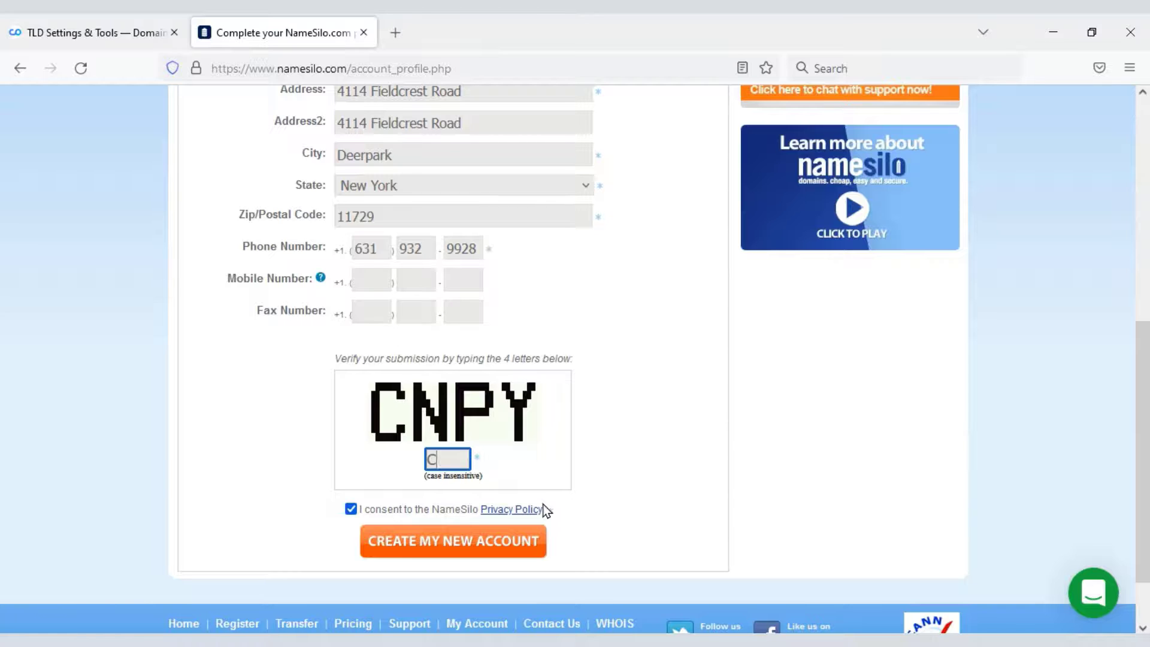
pyautogui.write('NPY')
pyautogui.click(425, 551)
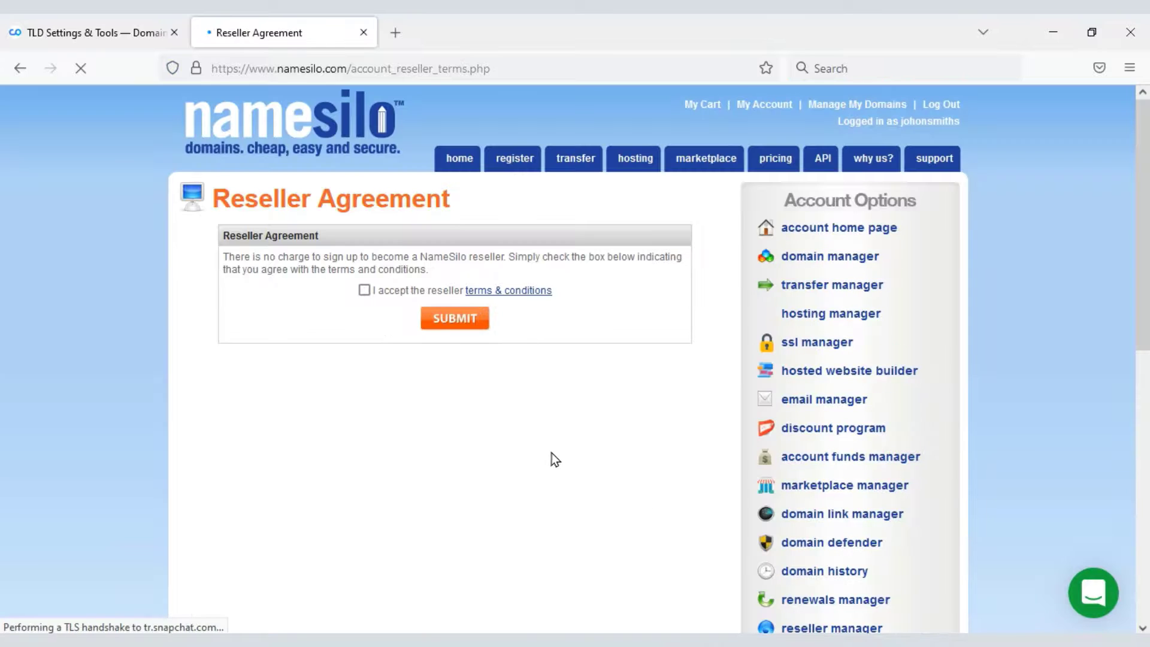
# Accept and submit the reseller terms, then open the affiliate program's Marketing Materials
pyautogui.click(364, 291)
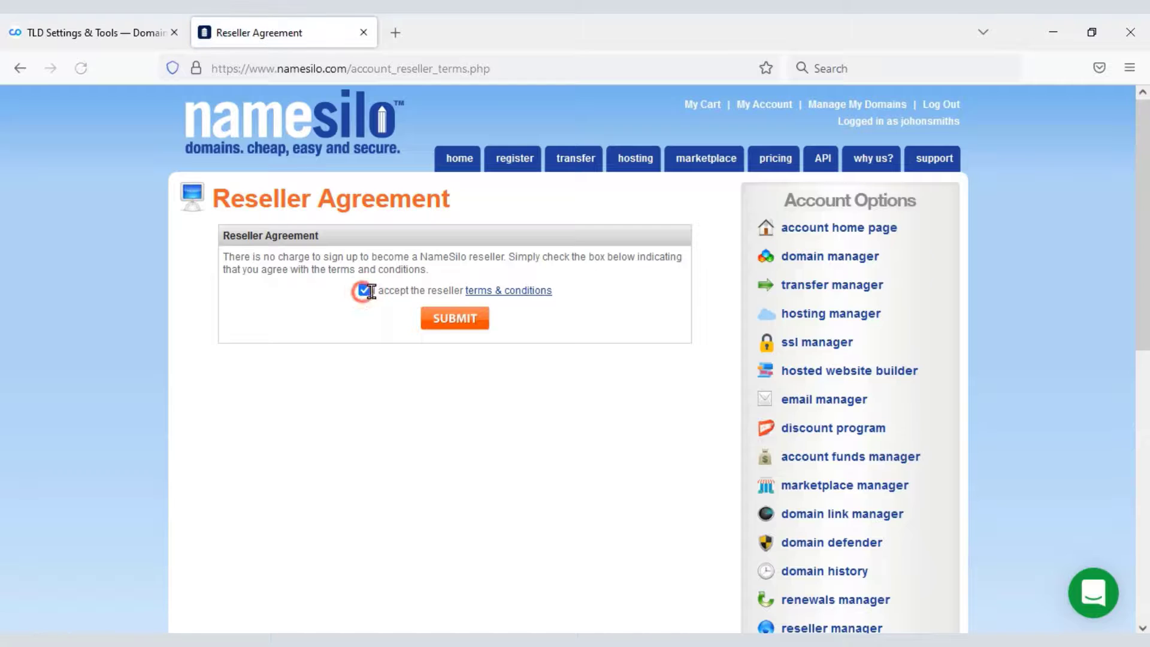
pyautogui.click(442, 324)
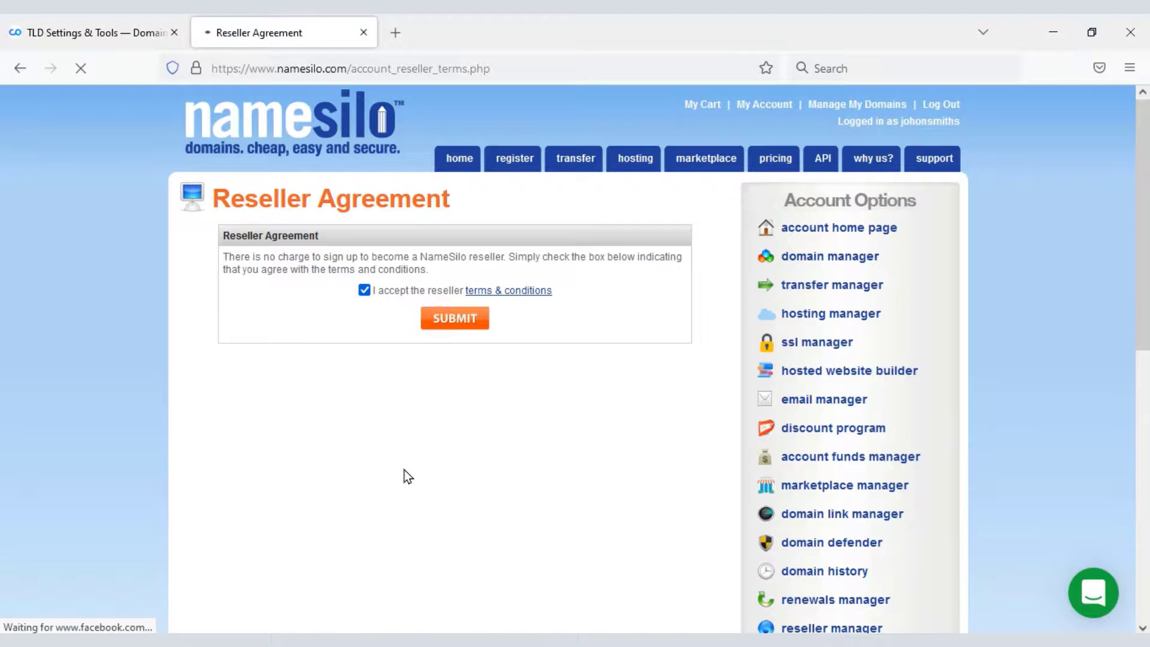
pyautogui.scroll(-3, 843, 461)
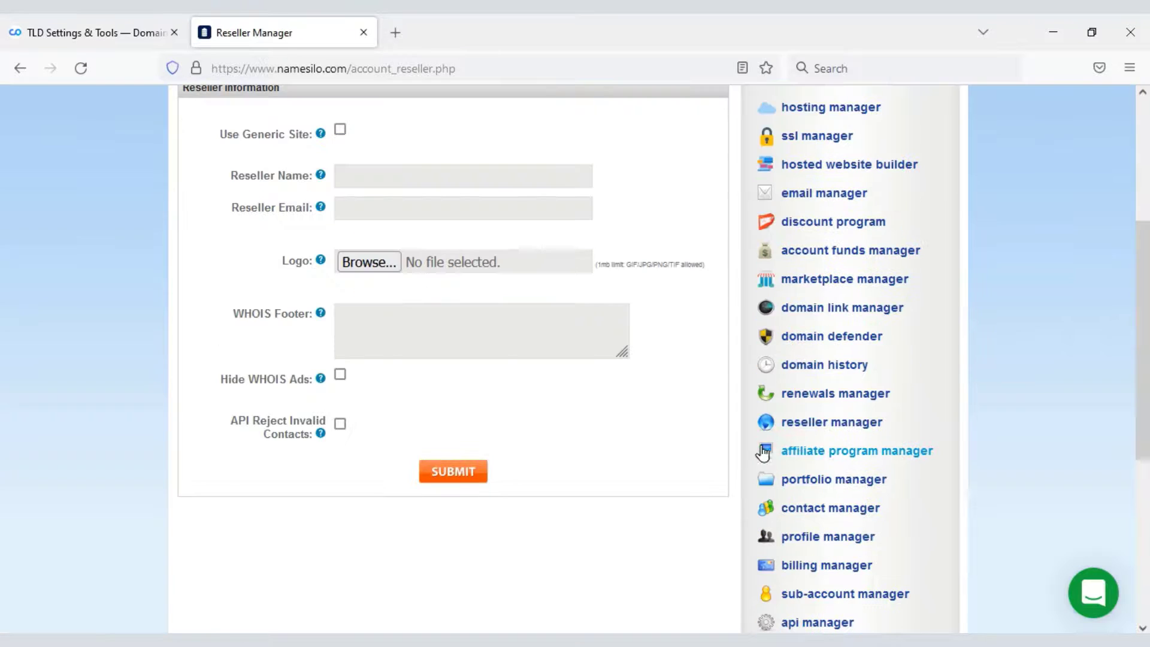
pyautogui.click(842, 452)
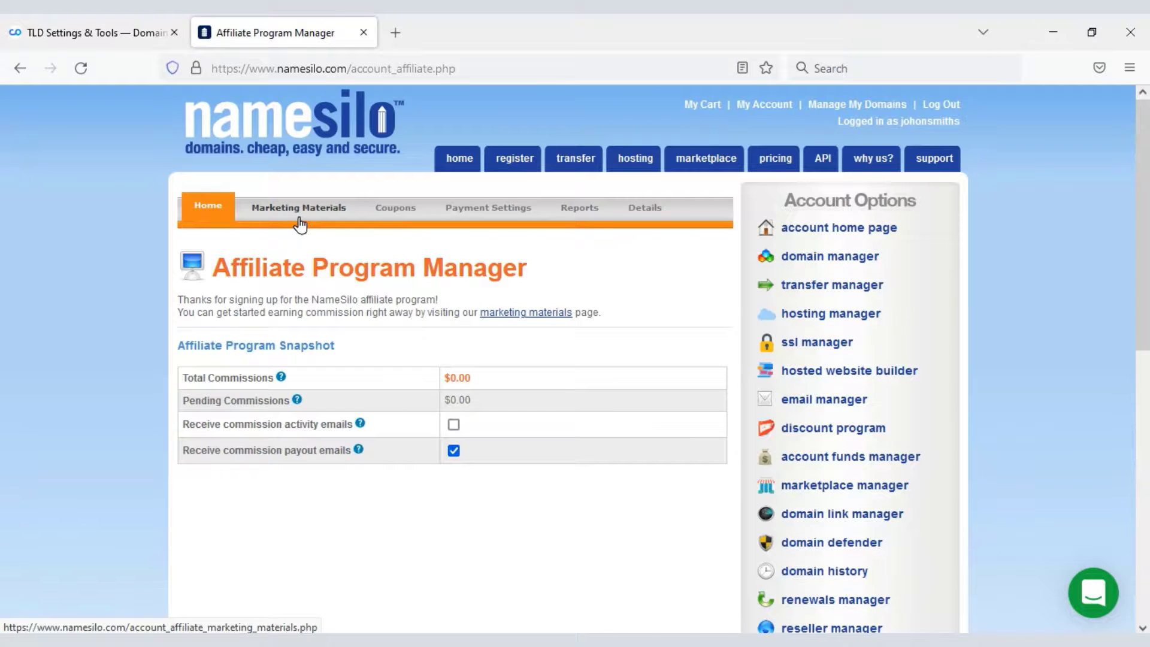
pyautogui.click(300, 225)
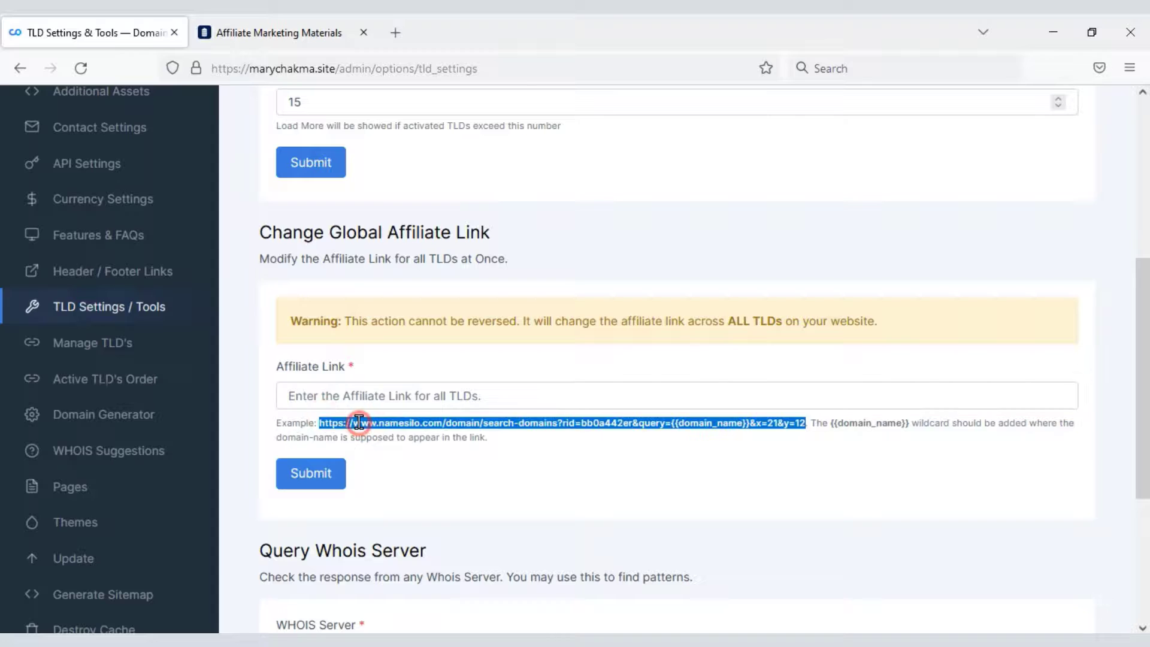
# Paste the example NameSilo affiliate URL into the Affiliate Link field
pyautogui.rightClick(359, 422)
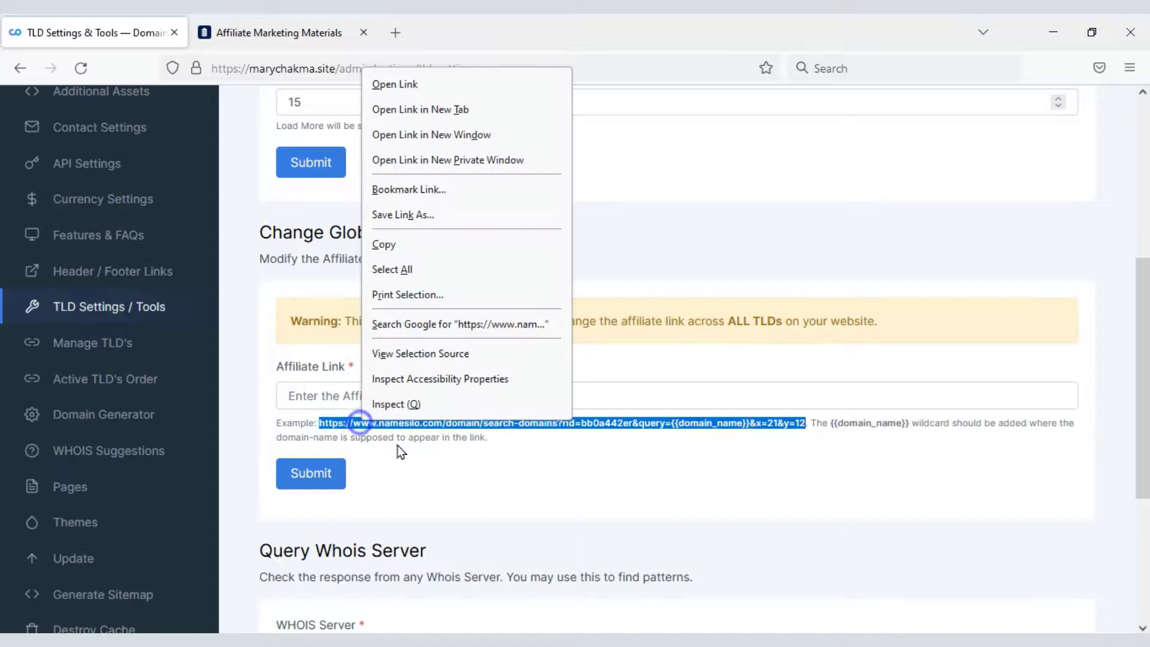
pyautogui.click(384, 238)
pyautogui.click(388, 392)
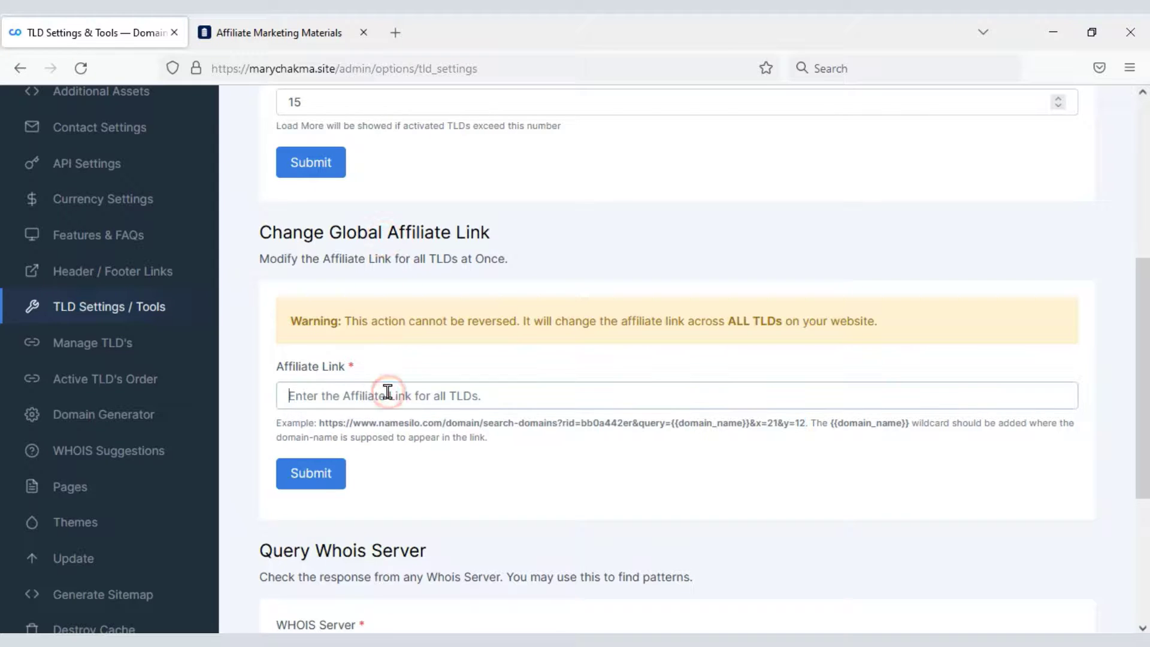
pyautogui.hotkey('ctrl', 'v')
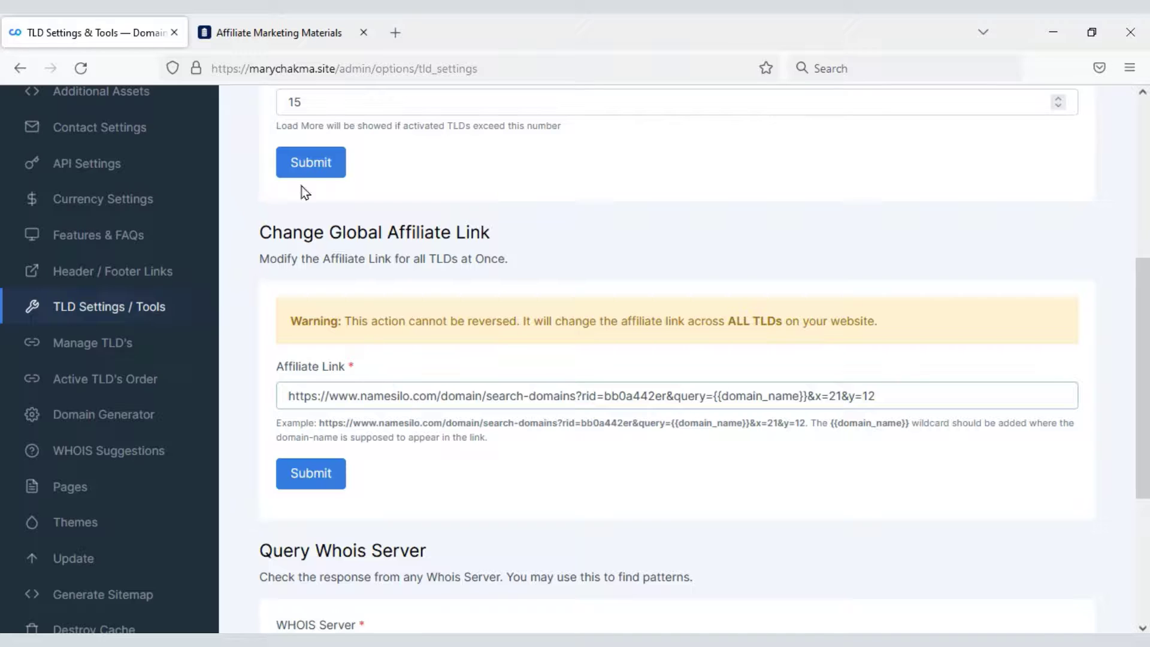
# Replace the sample rid value with the account's own affiliate ID and save it for all TLDs
pyautogui.click(280, 36)
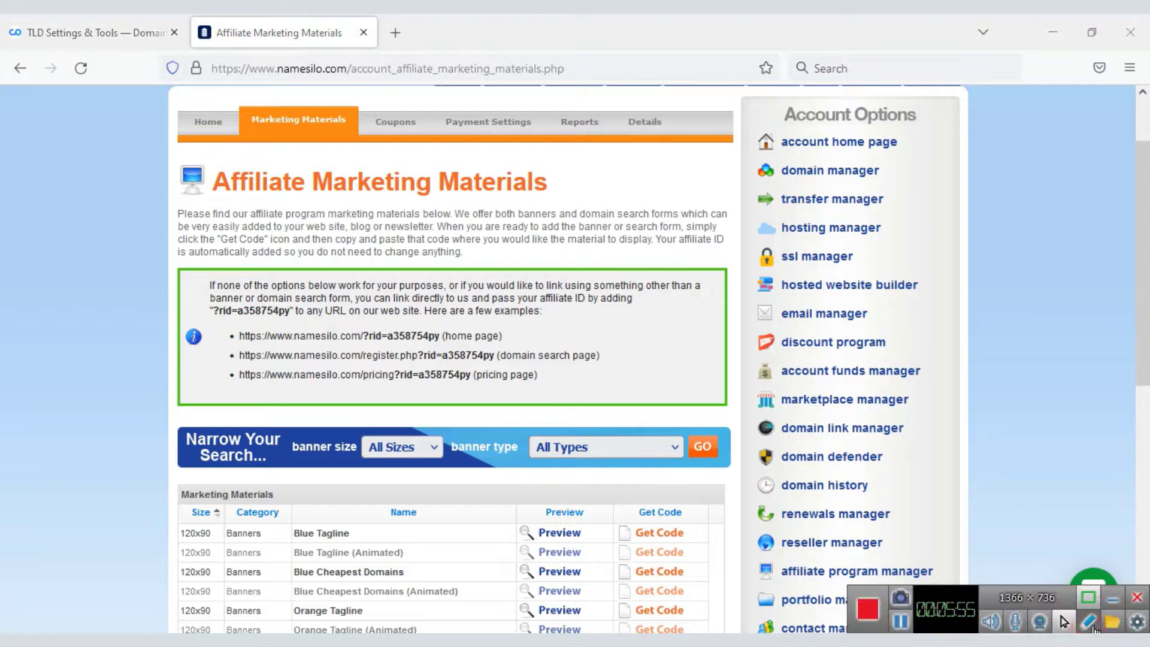
pyautogui.doubleClick(435, 341)
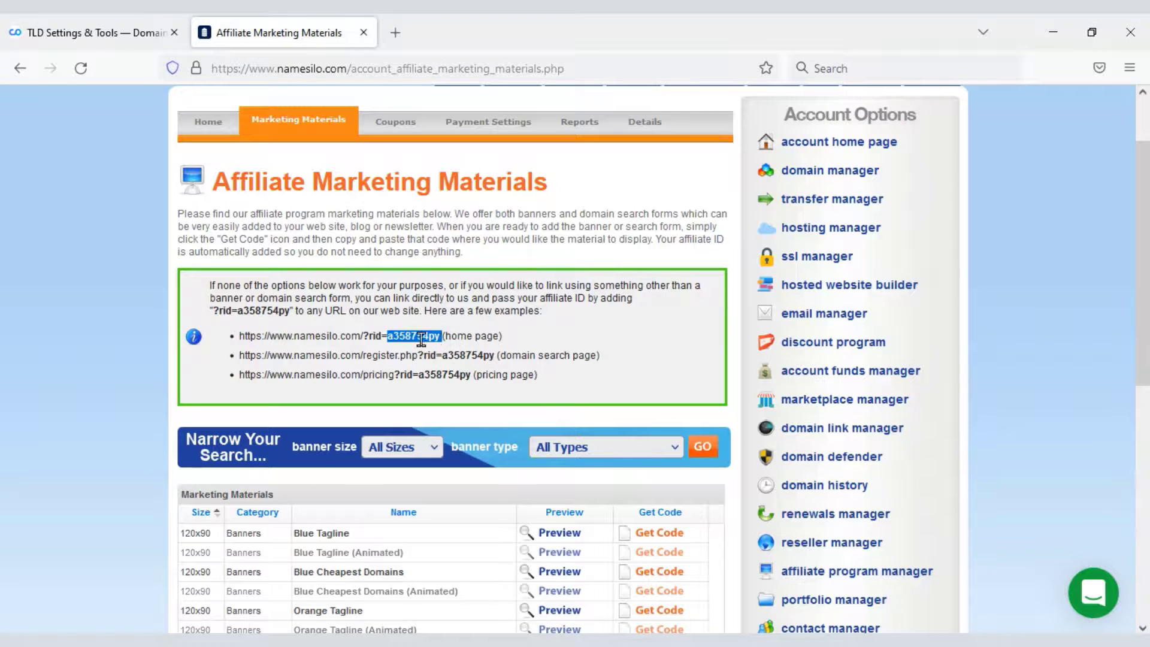
pyautogui.rightClick(419, 339)
pyautogui.click(441, 358)
pyautogui.click(668, 397)
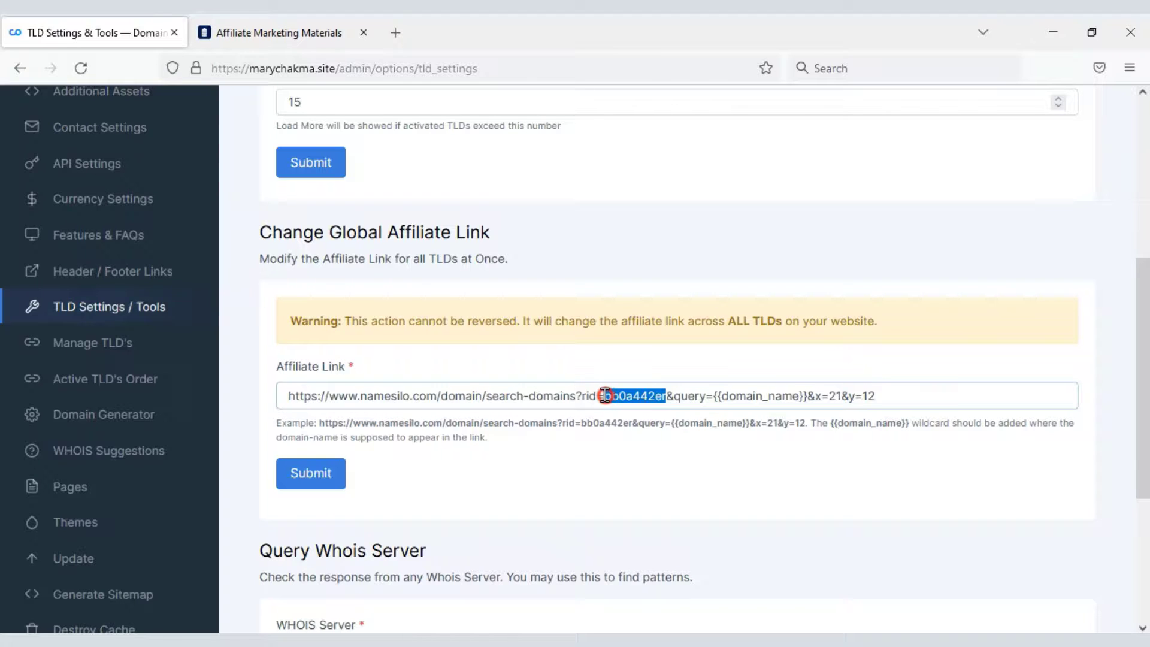
pyautogui.hotkey('ctrl', 'v')
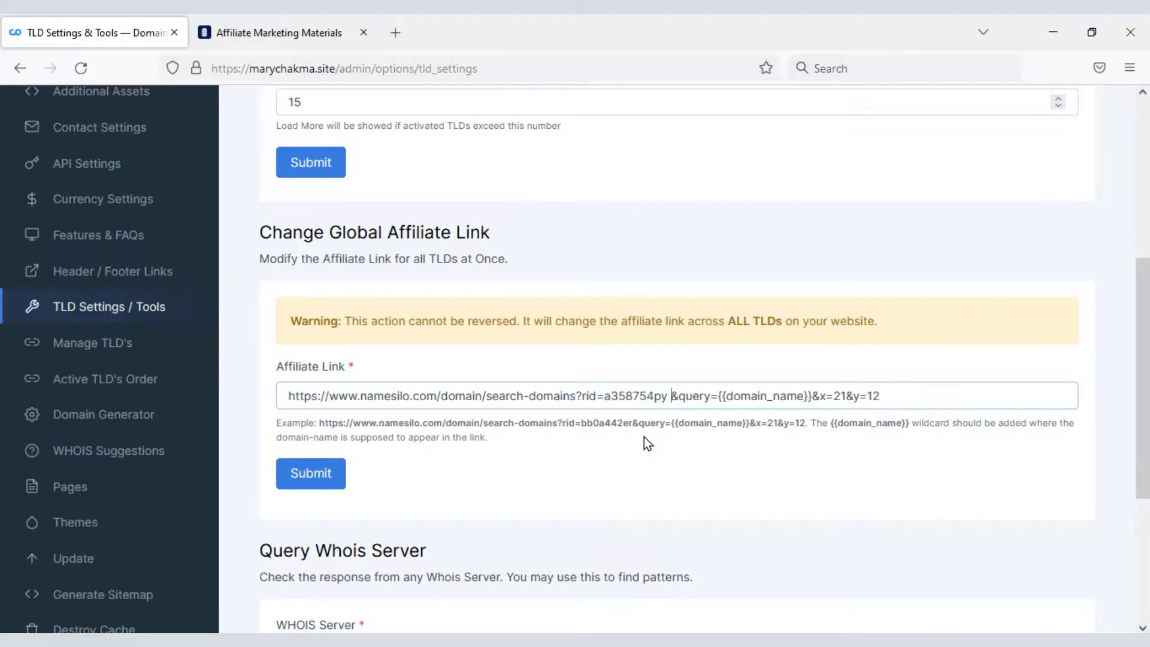
pyautogui.press('BackSpace')
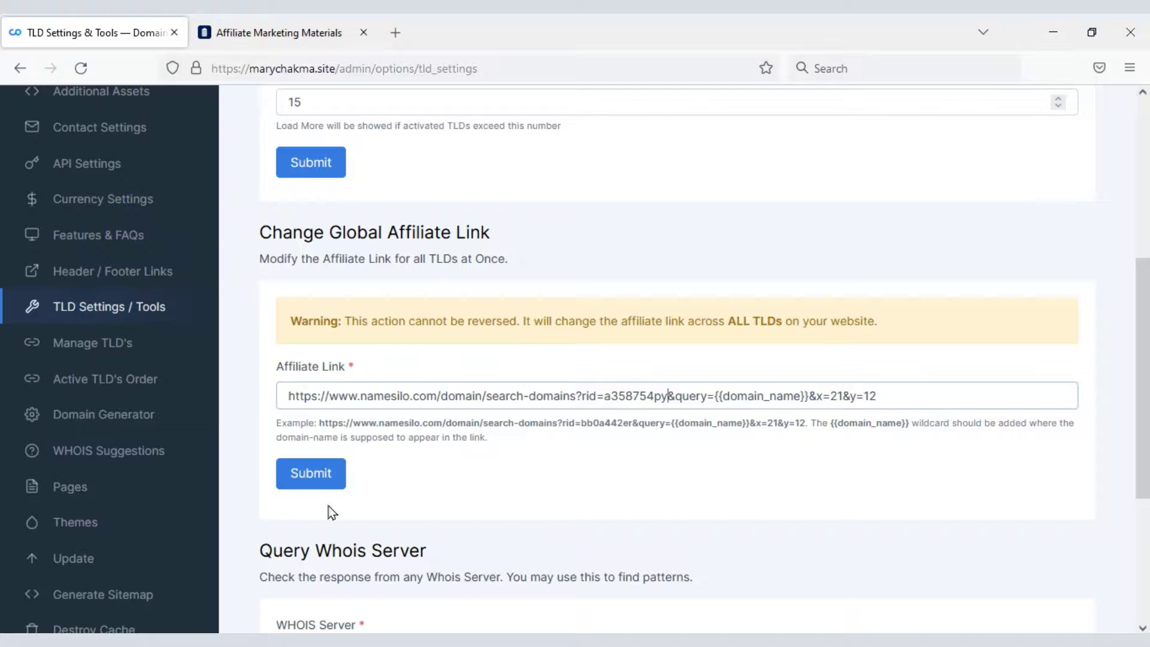
pyautogui.click(329, 491)
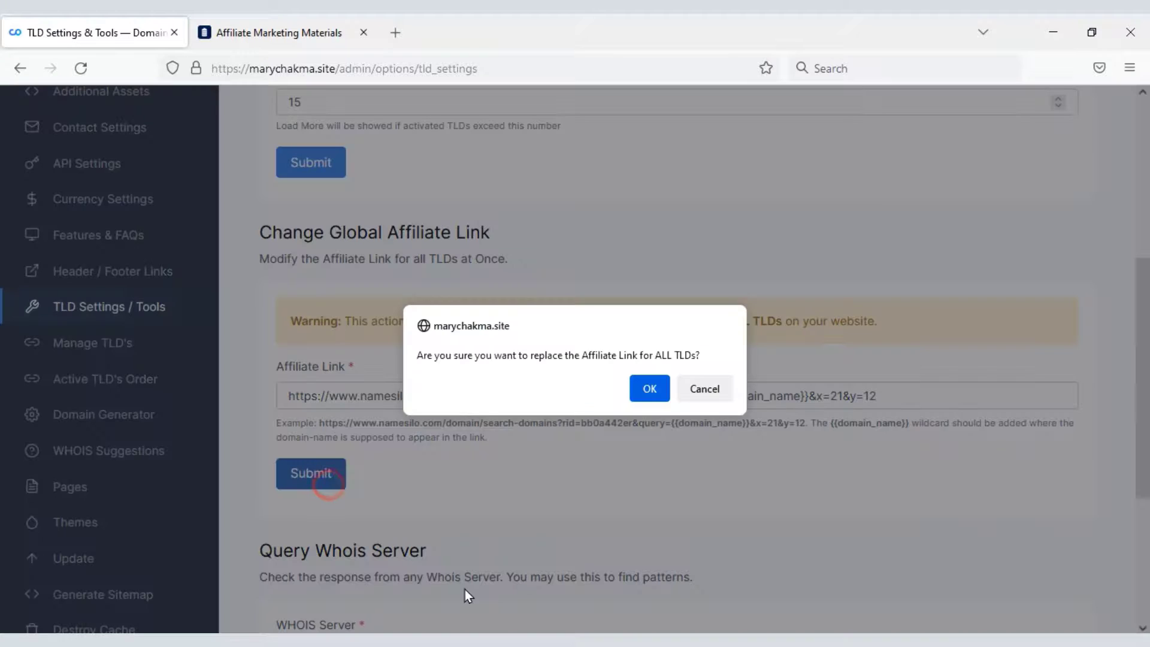
pyautogui.click(649, 388)
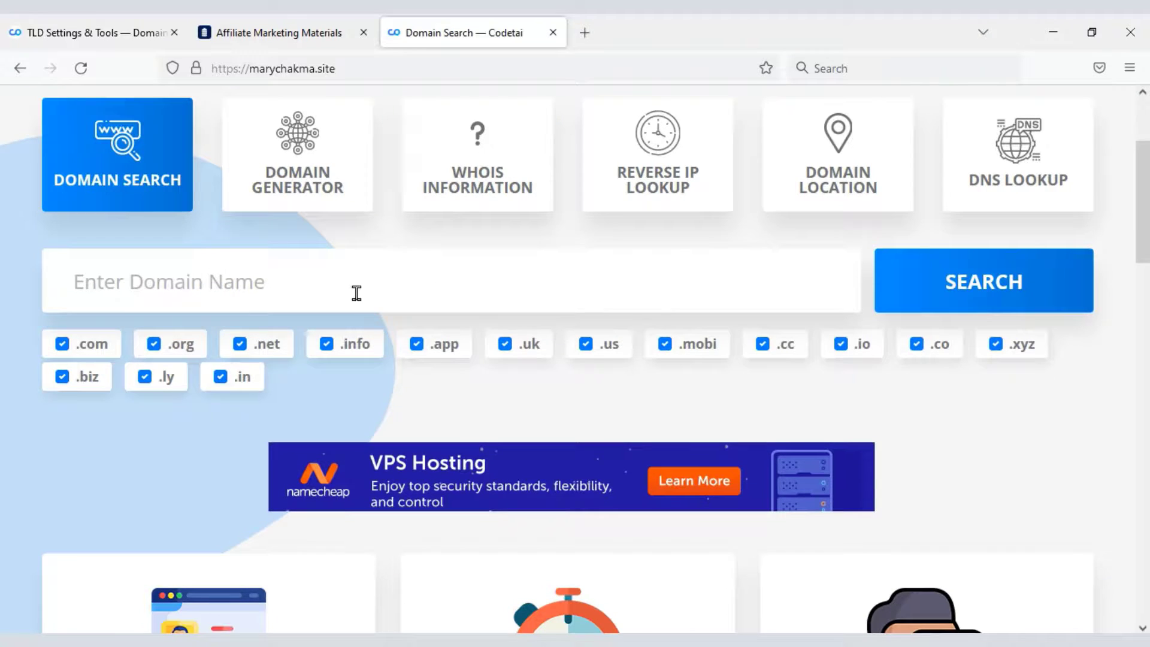
# Search the public site for codetais.com and follow its 13.99 USD BUY link
pyautogui.click(355, 285)
pyautogui.write('codetais.com')
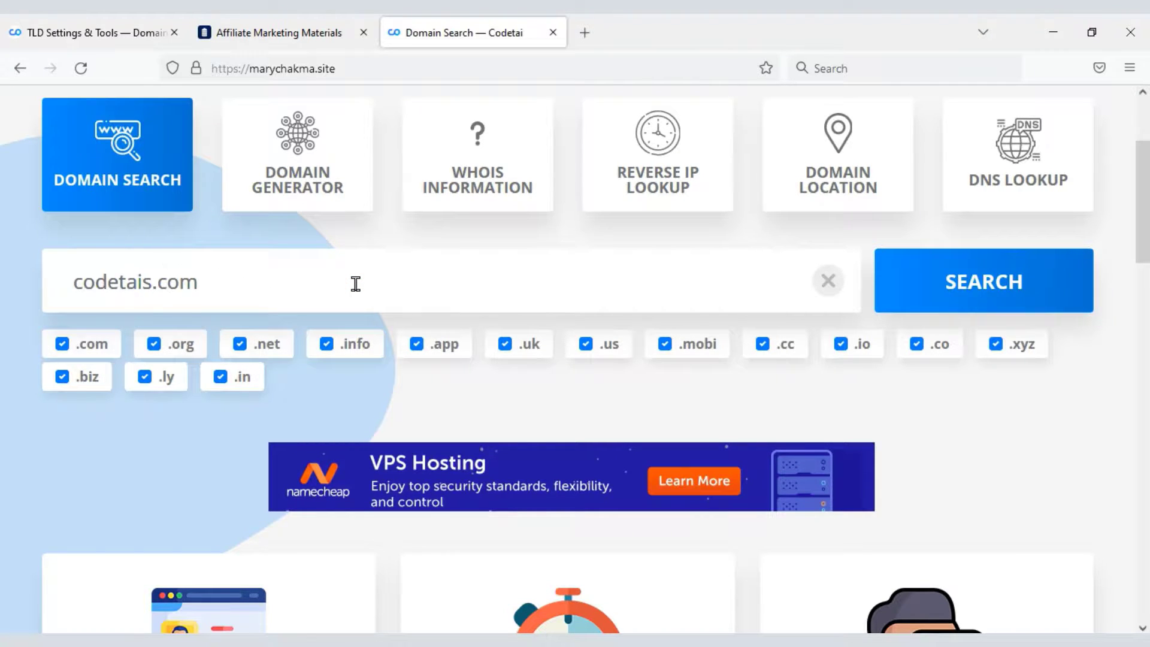
pyautogui.press('Return')
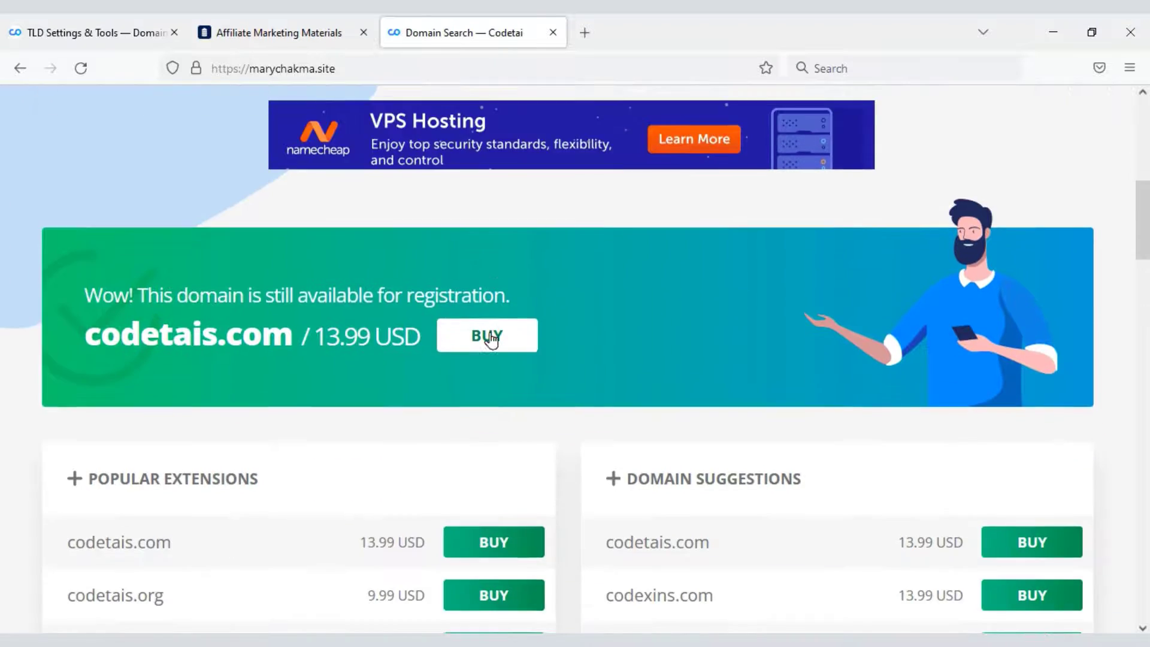
pyautogui.scroll(-4, 485, 359)
pyautogui.click(495, 368)
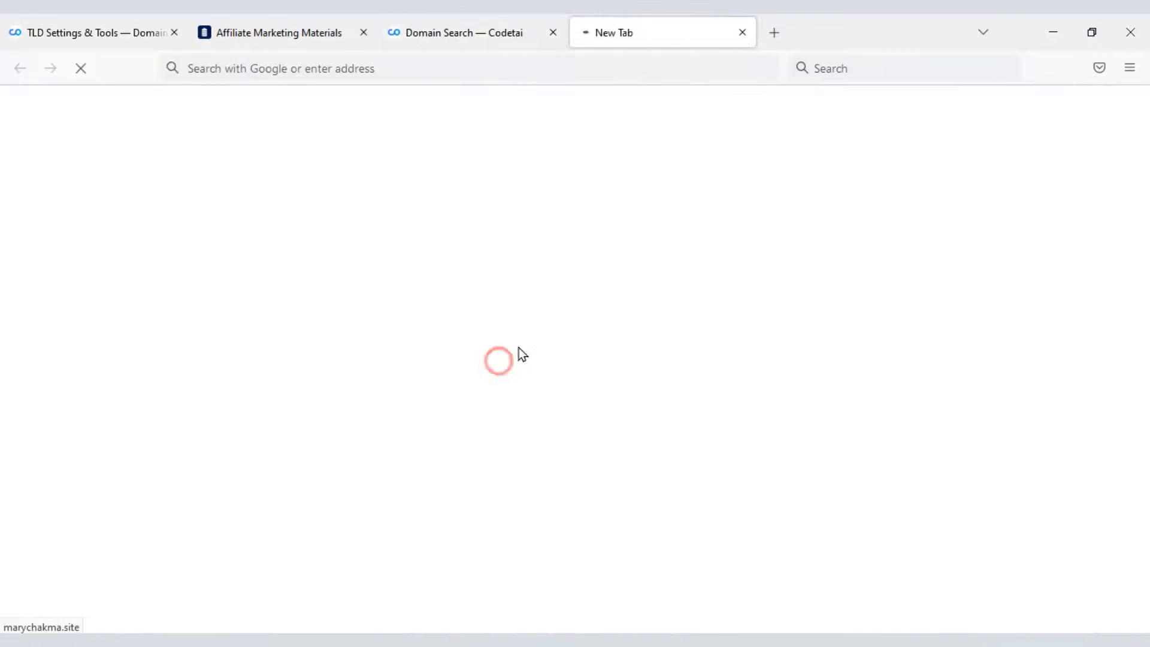
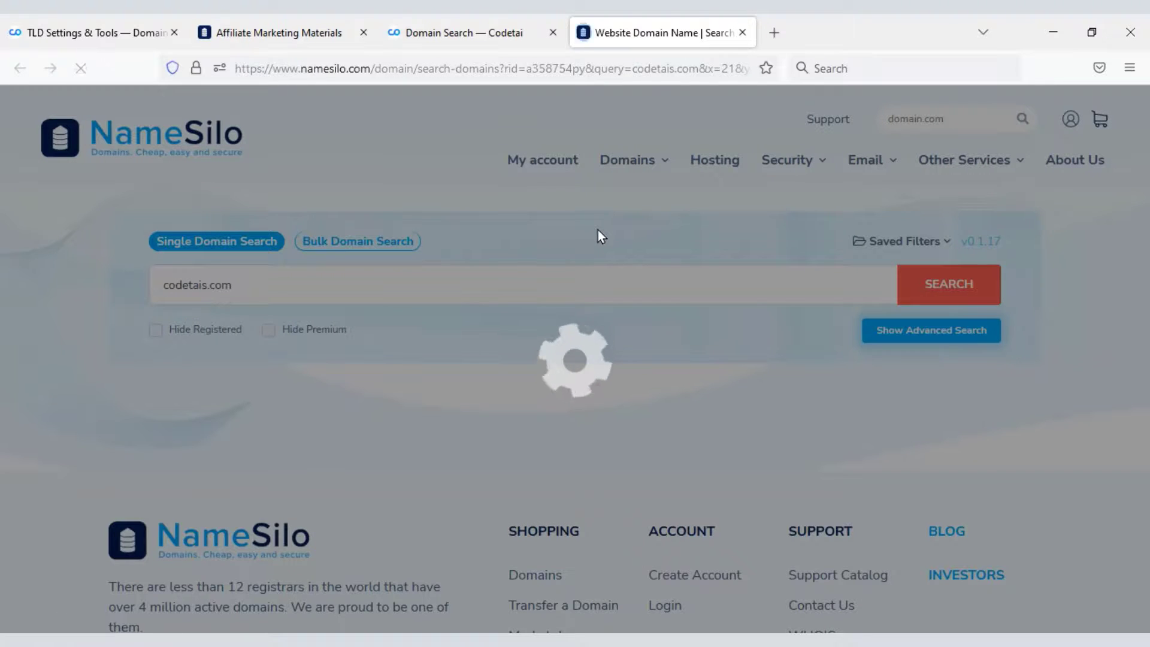
# Close the Affiliate Marketing Materials, Codetai domain search and NameSilo search result tabs
pyautogui.moveTo(585, 68); pyautogui.dragTo(529, 70)
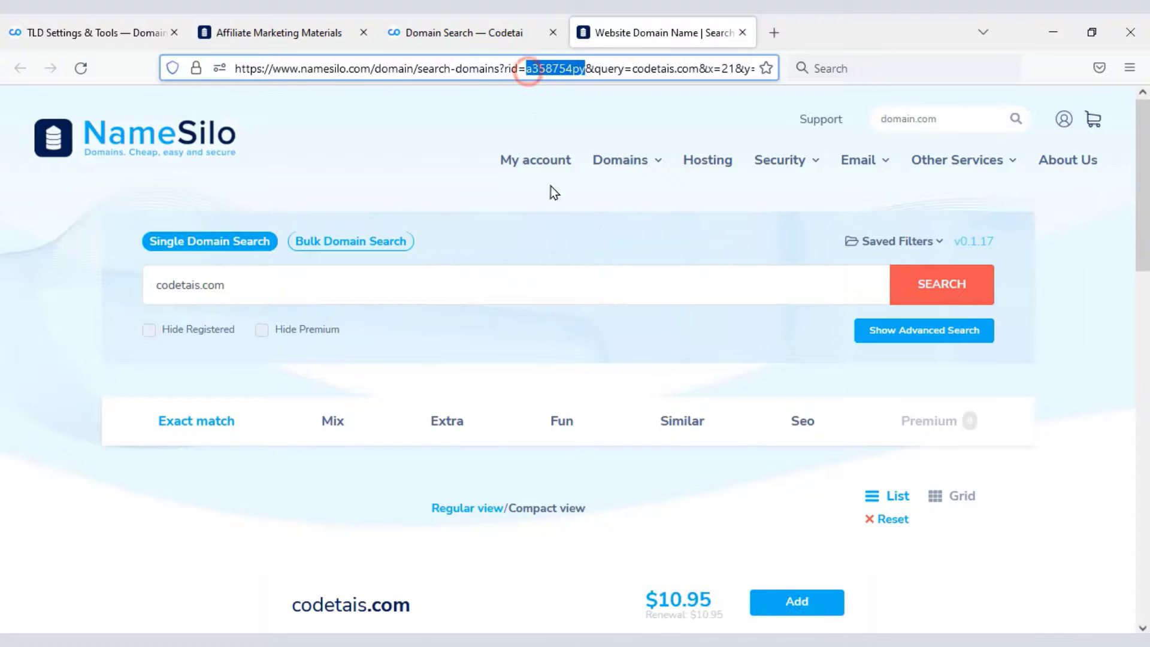
pyautogui.scroll(-1, 577, 567)
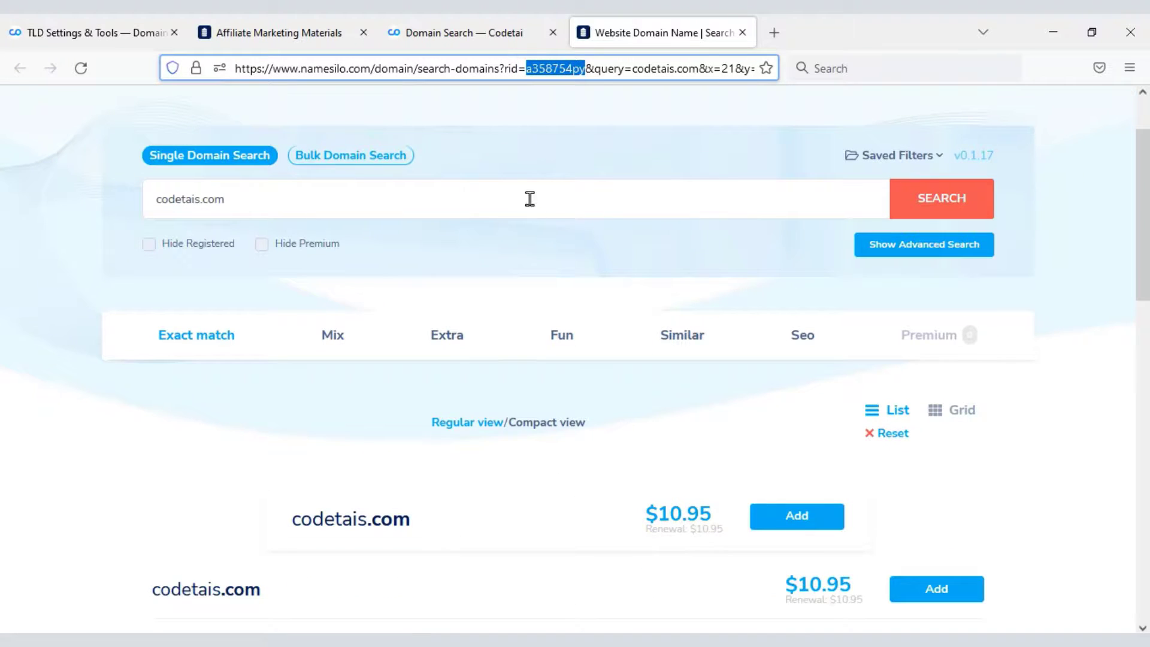
pyautogui.click(363, 32)
pyautogui.click(354, 37)
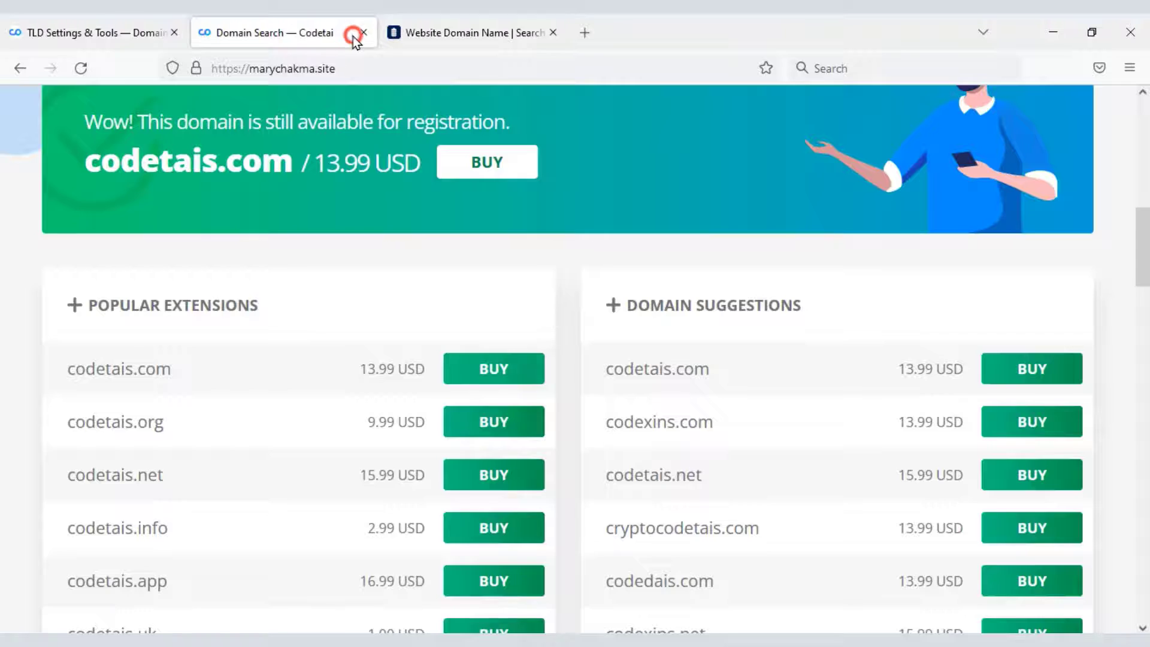
pyautogui.click(361, 33)
pyautogui.click(362, 33)
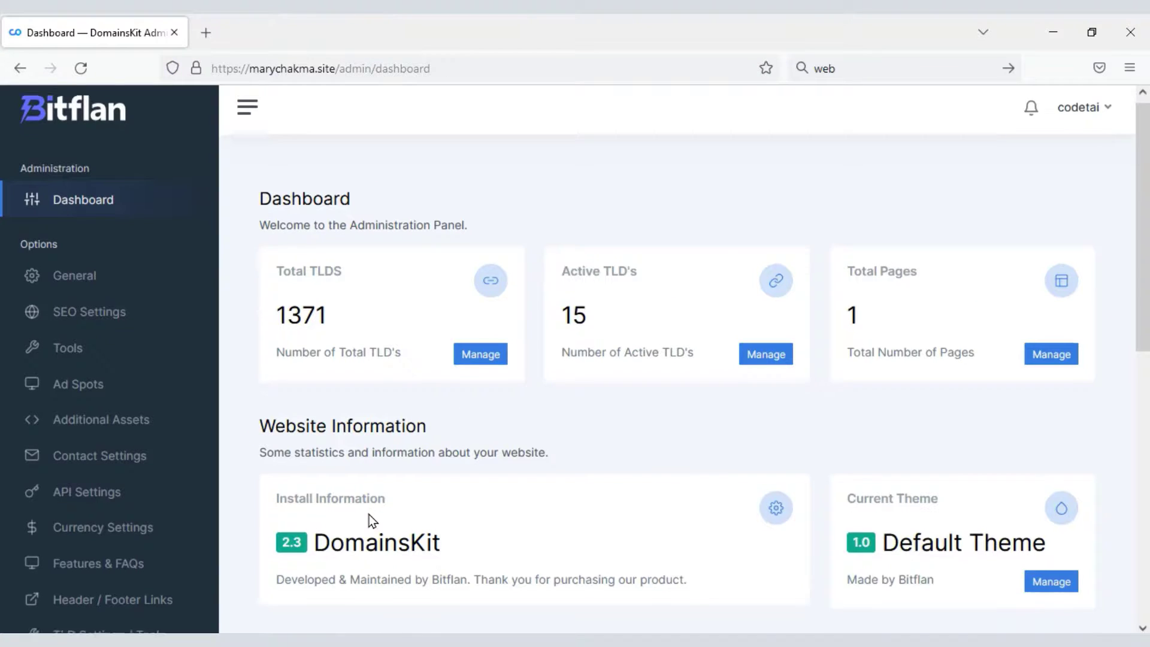
# Open the Additional Assets settings page in the DomainsKit admin panel
pyautogui.scroll(-1, 369, 515)
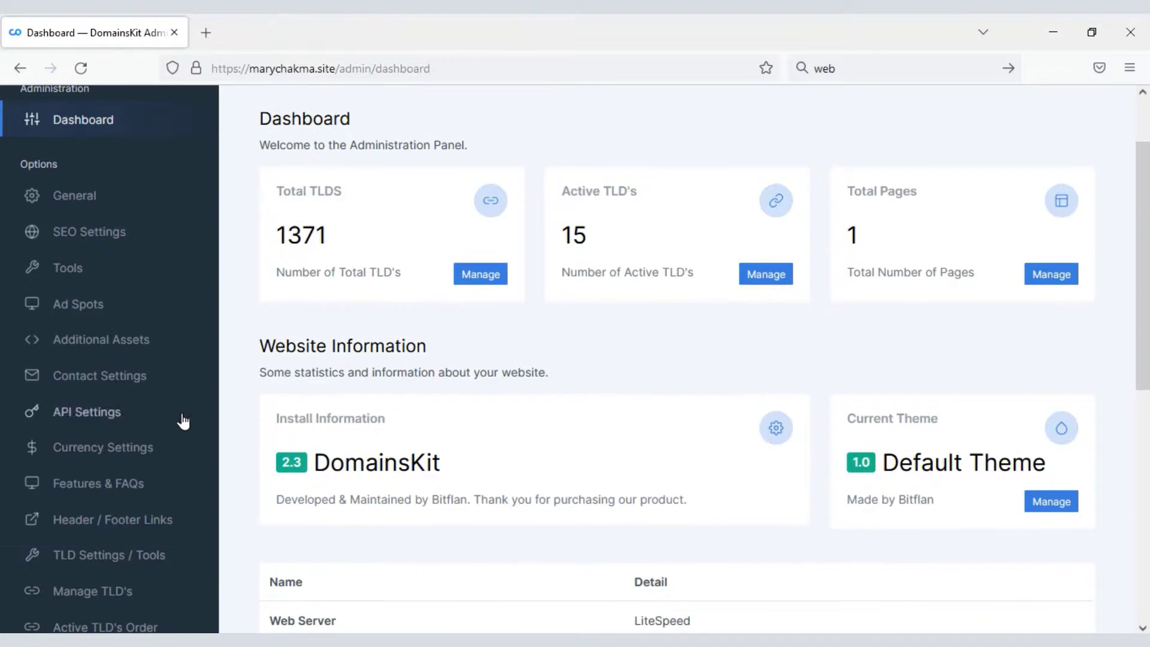
pyautogui.click(133, 340)
pyautogui.scroll(-5, 458, 419)
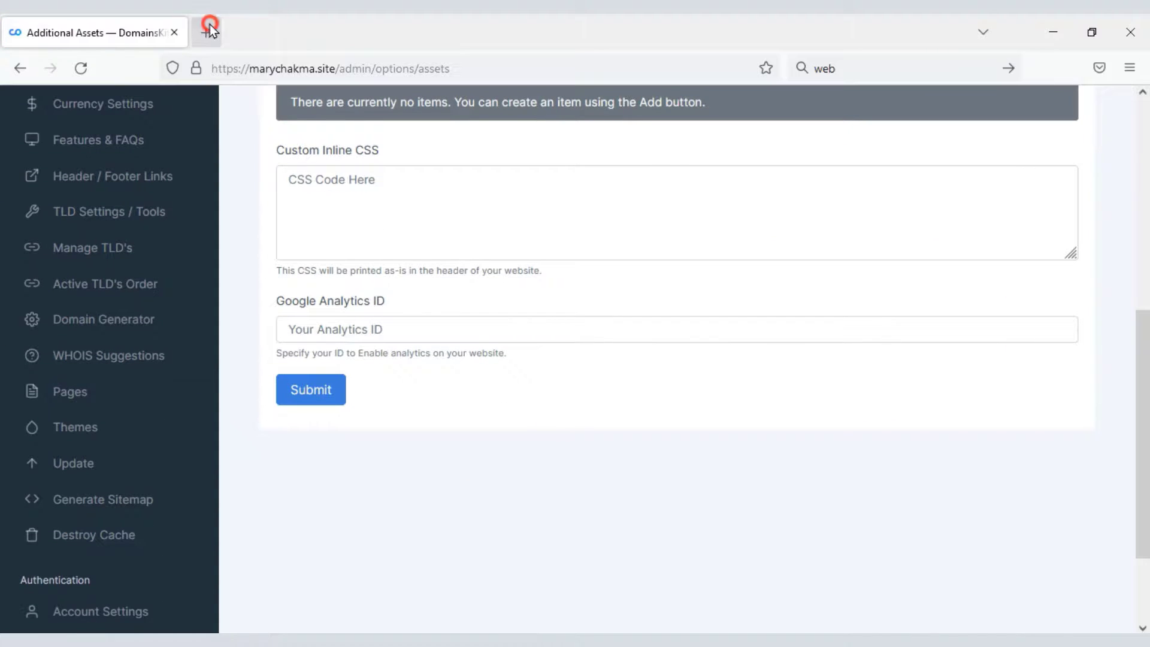
# In a new tab, search the web for 'Google Analytics' and open the Analytics result
pyautogui.click(210, 29)
pyautogui.click(889, 69)
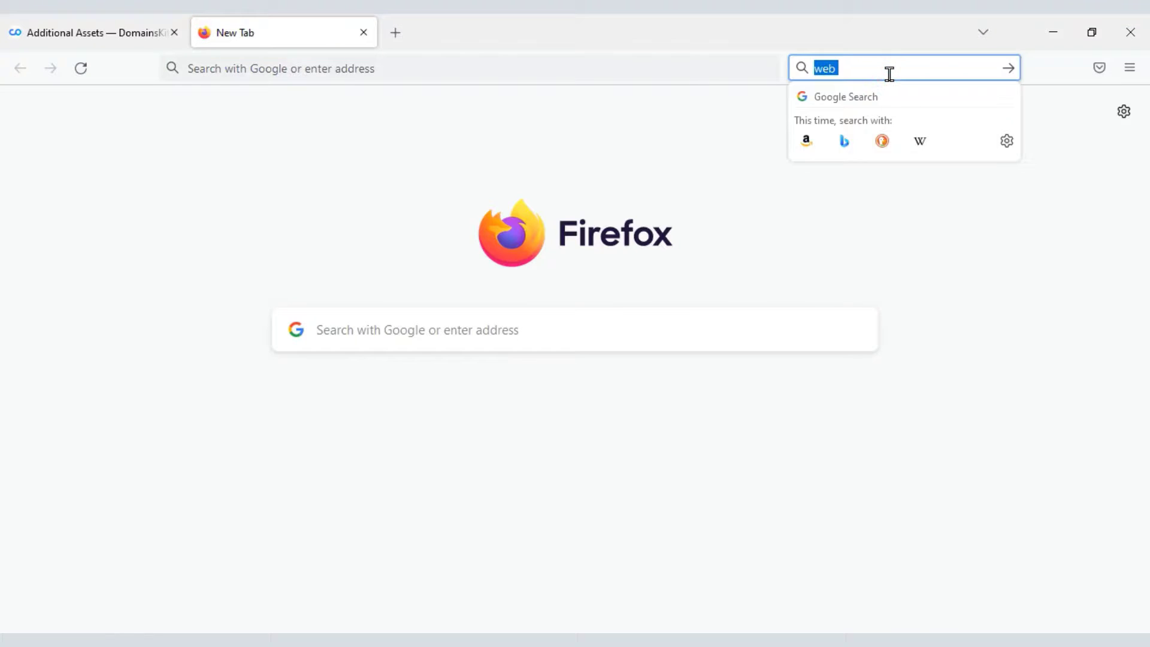
pyautogui.press('BackSpace')
pyautogui.write('Google Analytics')
pyautogui.press('Return')
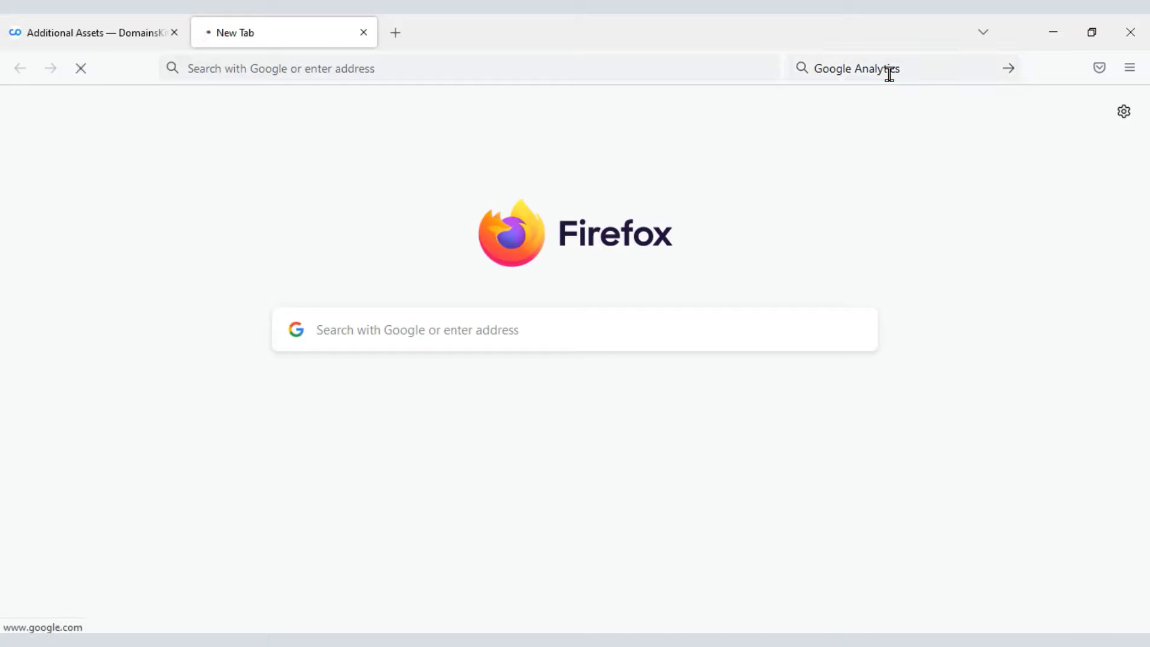
pyautogui.click(257, 273)
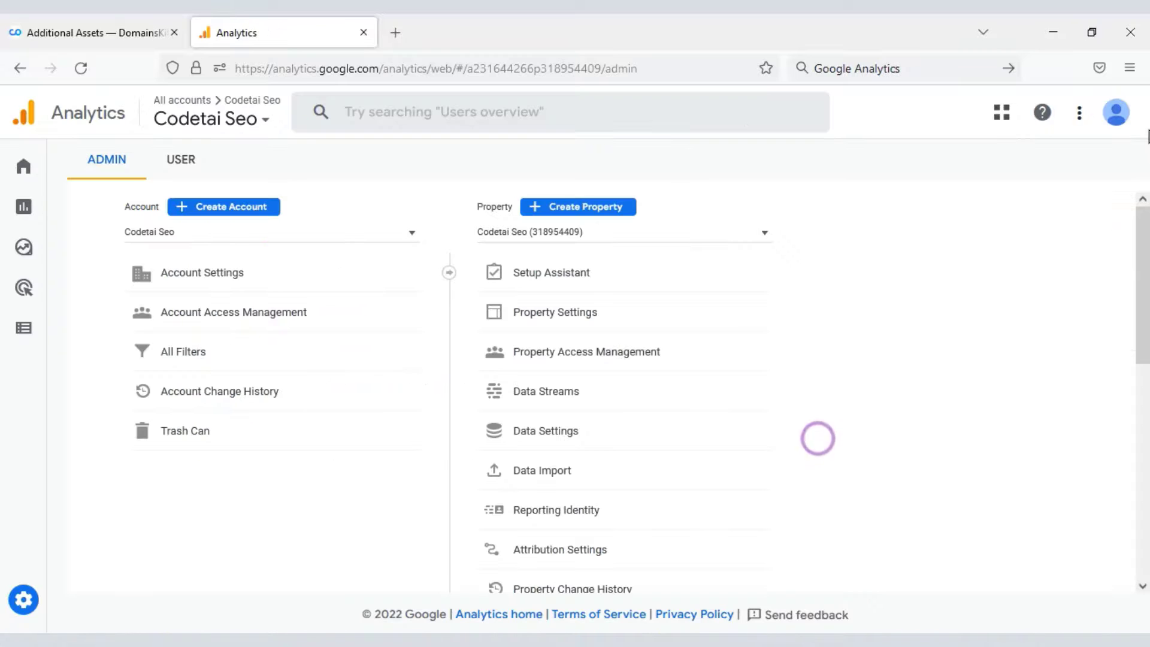
# Check the signed-in account, then start a new Analytics account and enter its name
pyautogui.click(1115, 112)
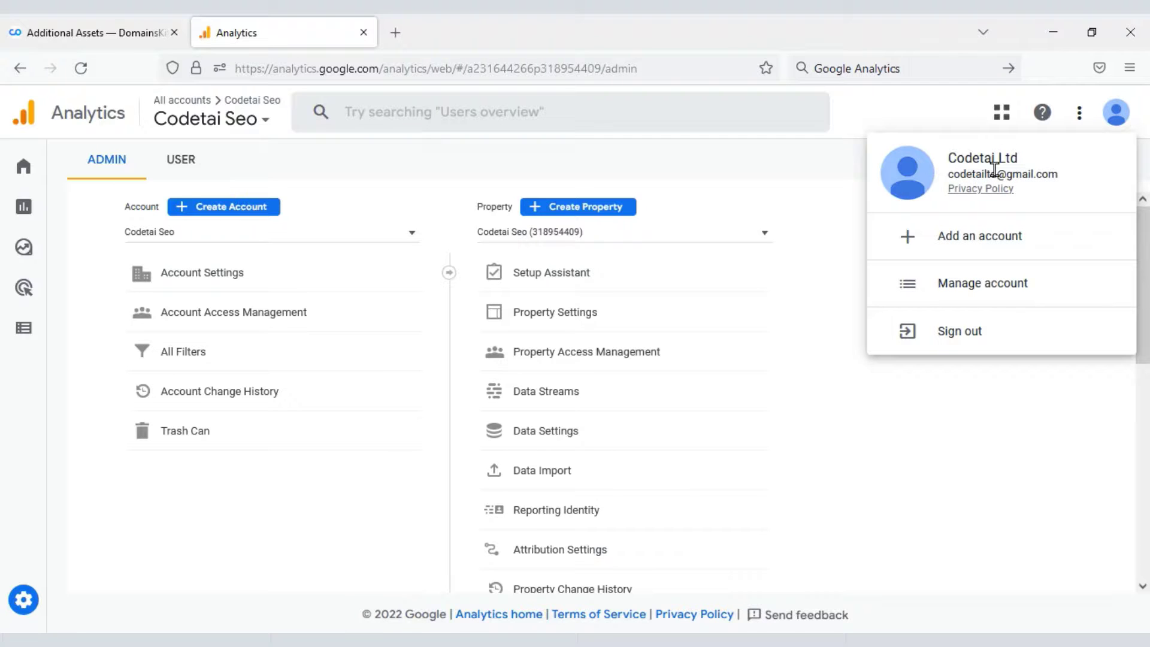
pyautogui.click(391, 422)
pyautogui.click(243, 207)
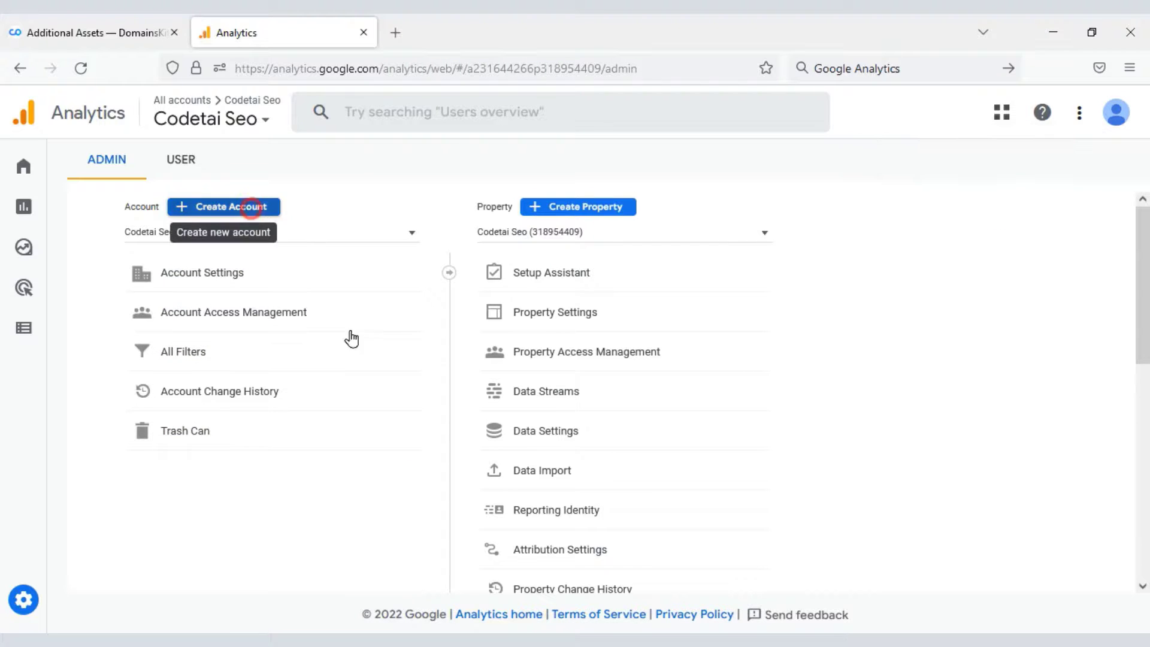
pyautogui.click(381, 299)
pyautogui.write('Domain Tools')
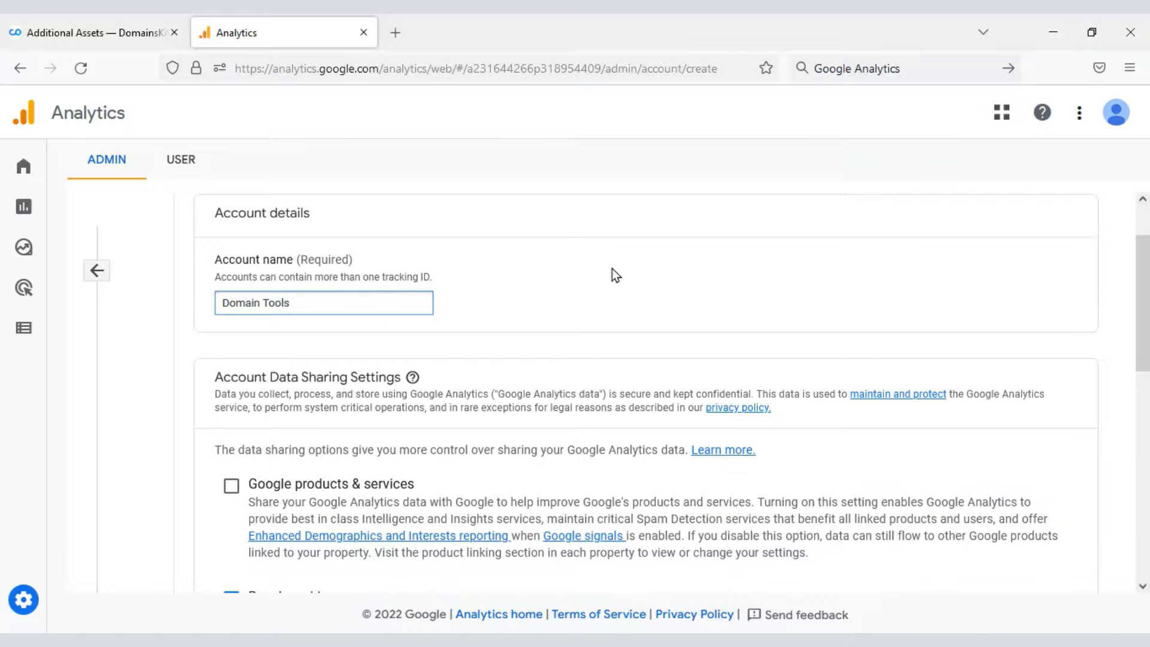
pyautogui.scroll(-10, 612, 268)
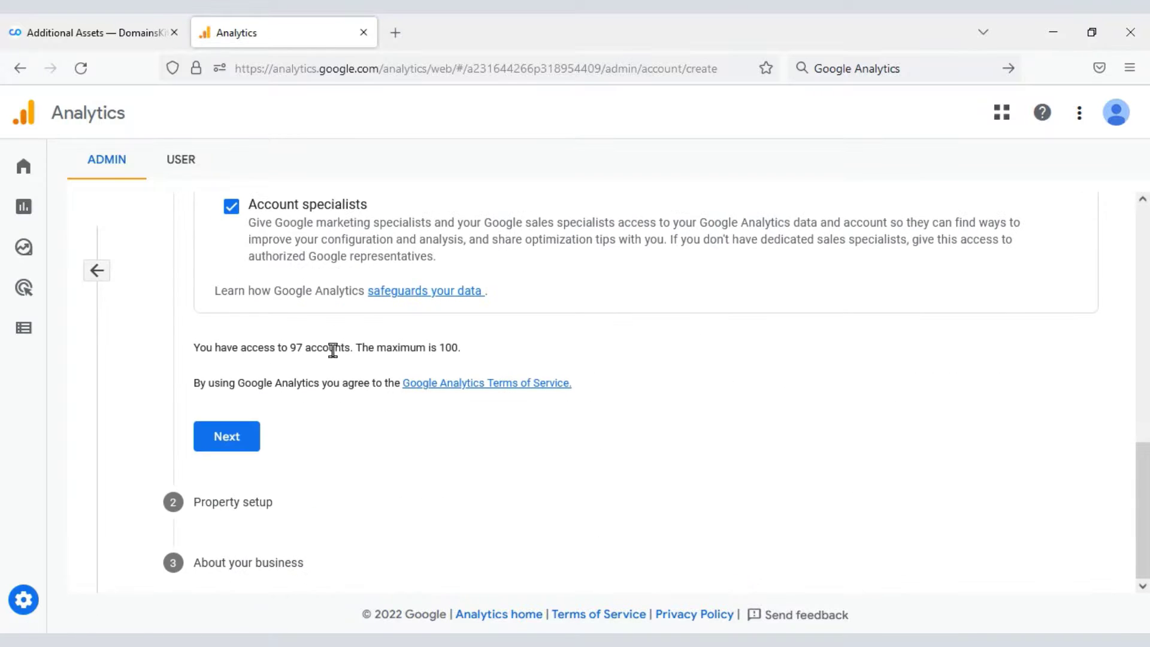
pyautogui.click(226, 435)
# Name the new property 'Domain Tools' and advance to the business details
pyautogui.click(331, 318)
pyautogui.write('Domain T')
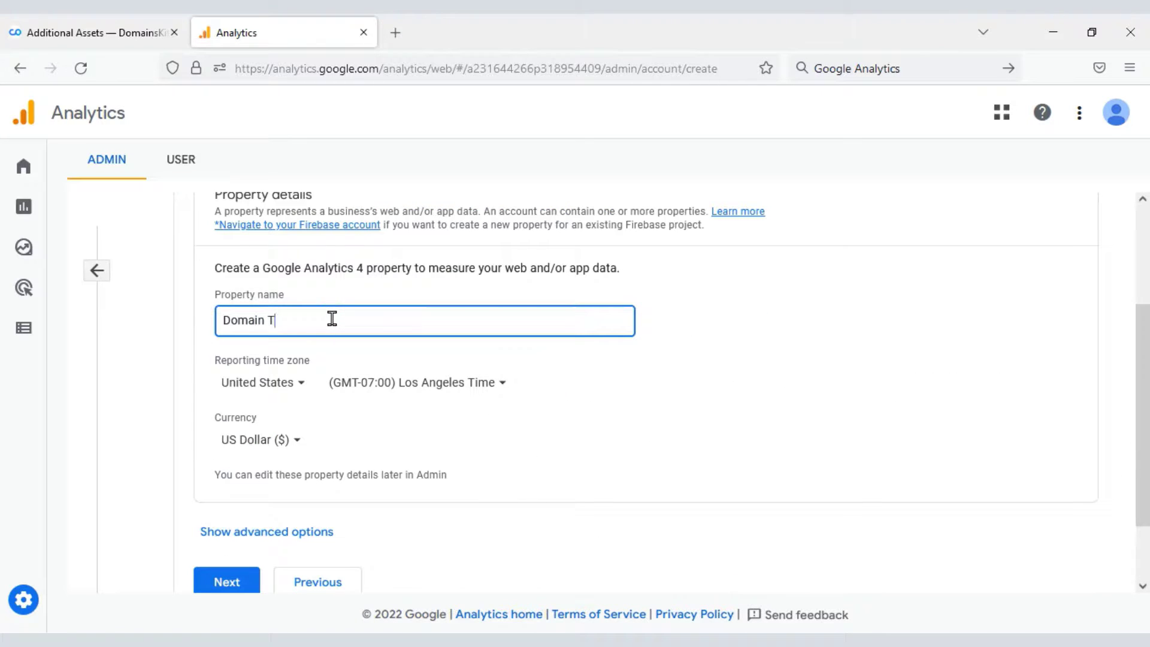
pyautogui.write('ools')
pyautogui.scroll(-2, 408, 454)
pyautogui.press('Return')
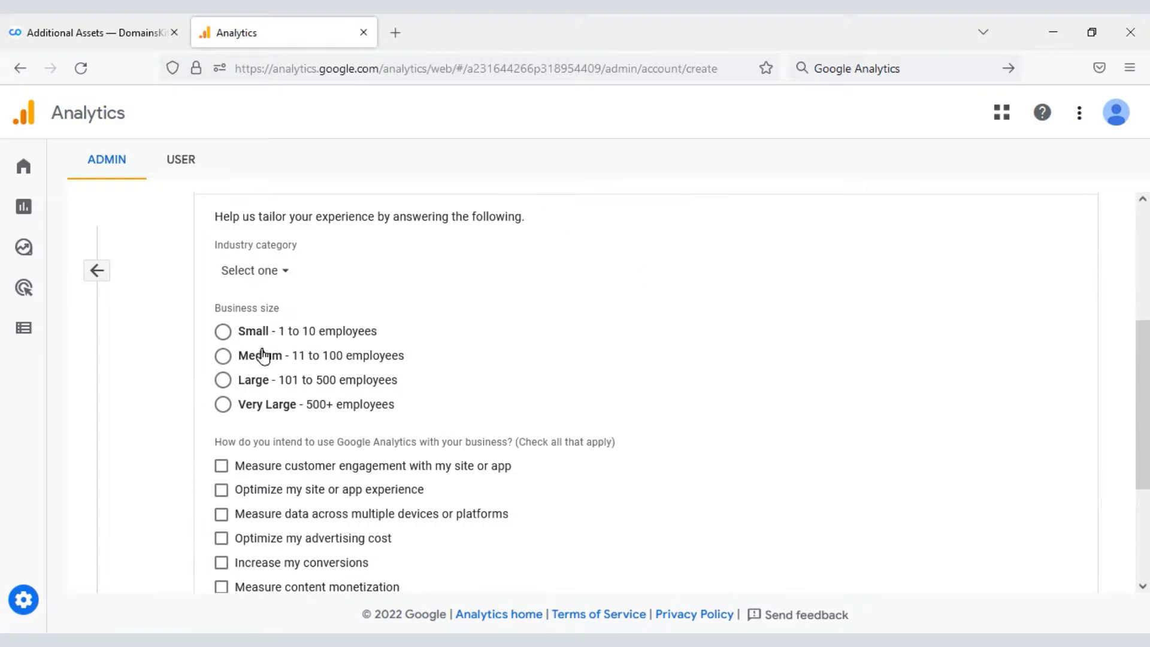
# Set business size to Medium, choose measuring customer engagement, and create the account
pyautogui.click(264, 356)
pyautogui.scroll(-3, 279, 412)
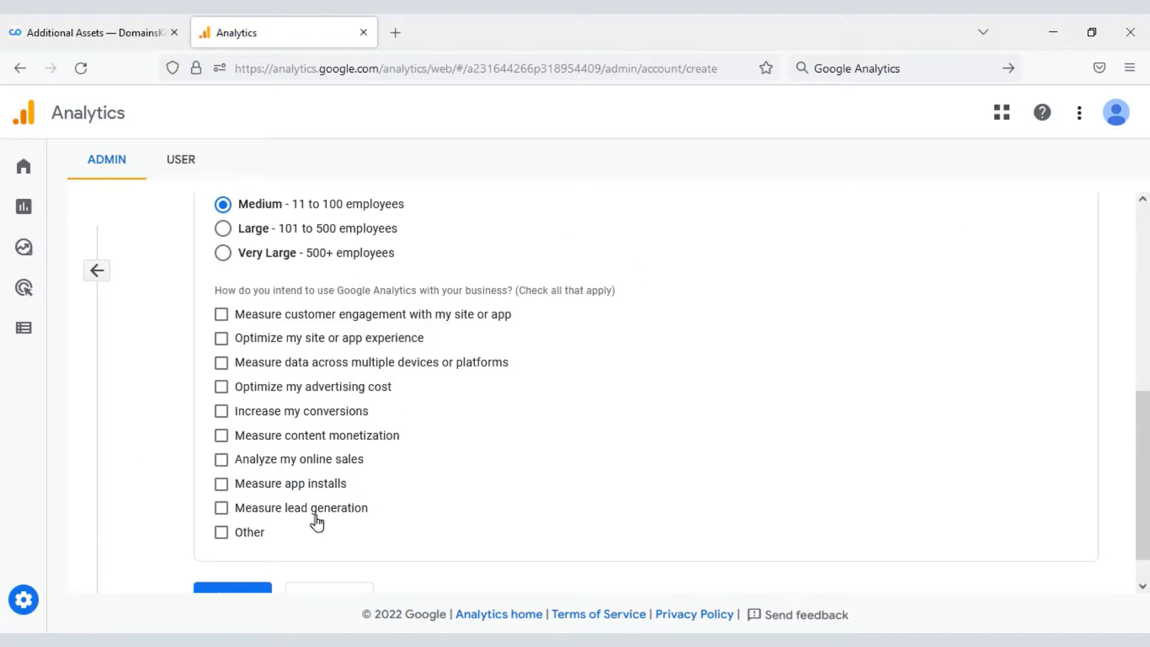
pyautogui.click(324, 314)
pyautogui.scroll(-1, 595, 426)
pyautogui.click(225, 554)
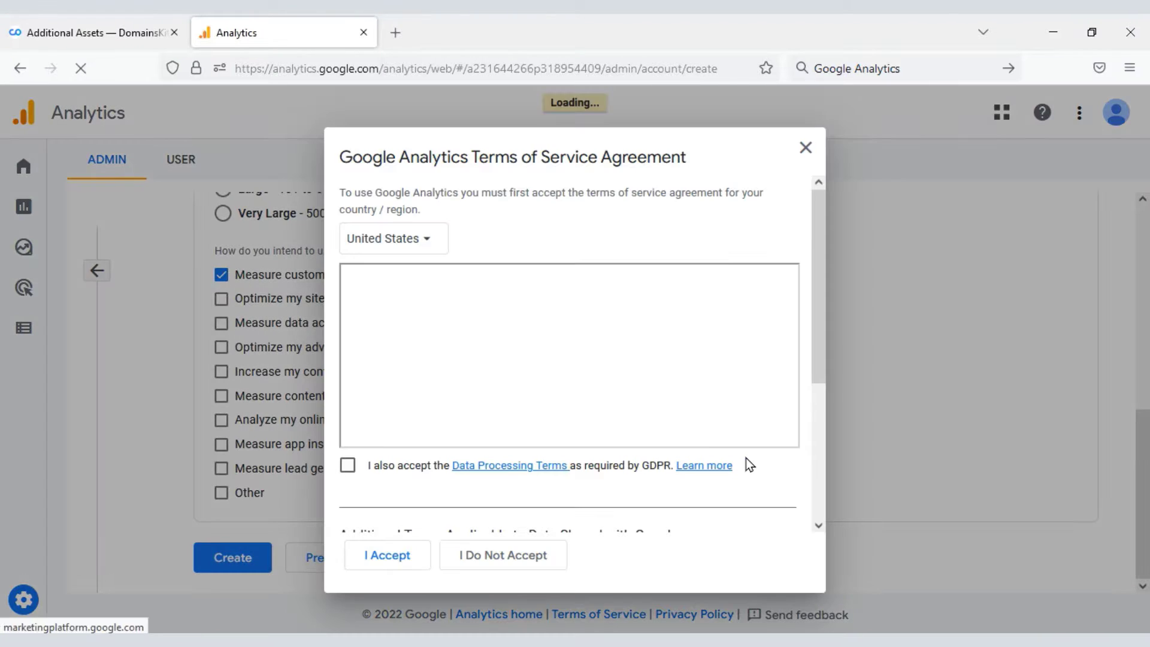
# Accept the GDPR data processing terms, controller terms and terms of service
pyautogui.click(349, 469)
pyautogui.scroll(-6, 801, 473)
pyautogui.click(347, 496)
pyautogui.click(387, 555)
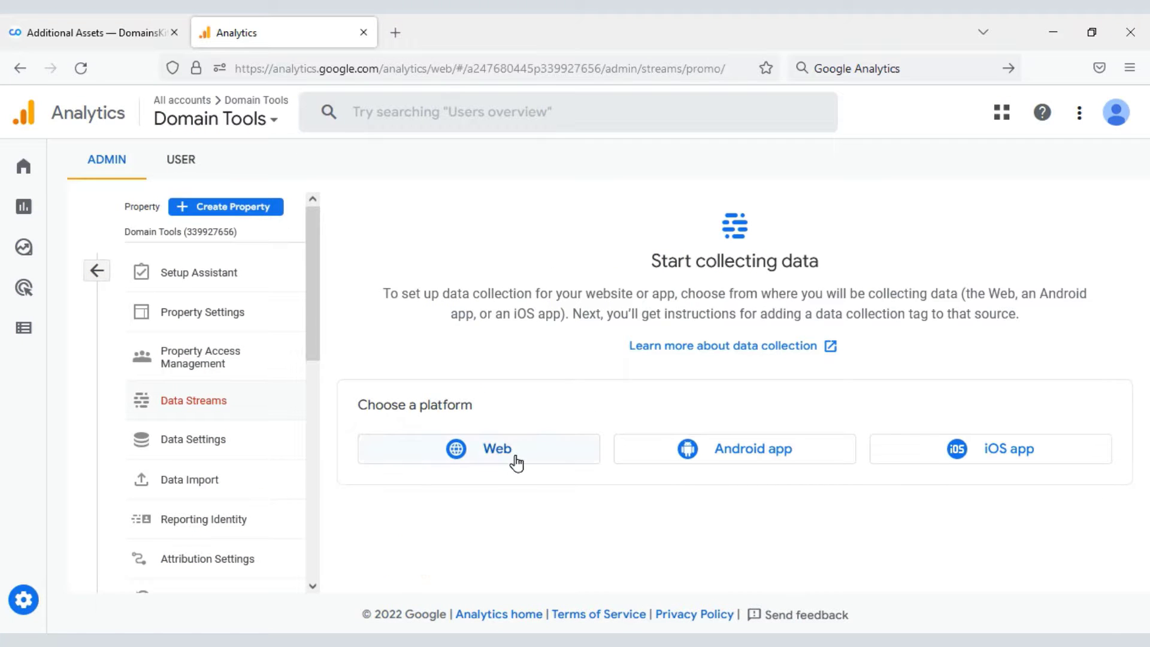
# Create a Web data stream named 'Domain Tools' for the site's web address
pyautogui.click(517, 463)
pyautogui.click(446, 254)
pyautogui.write('www.marychakma.site')
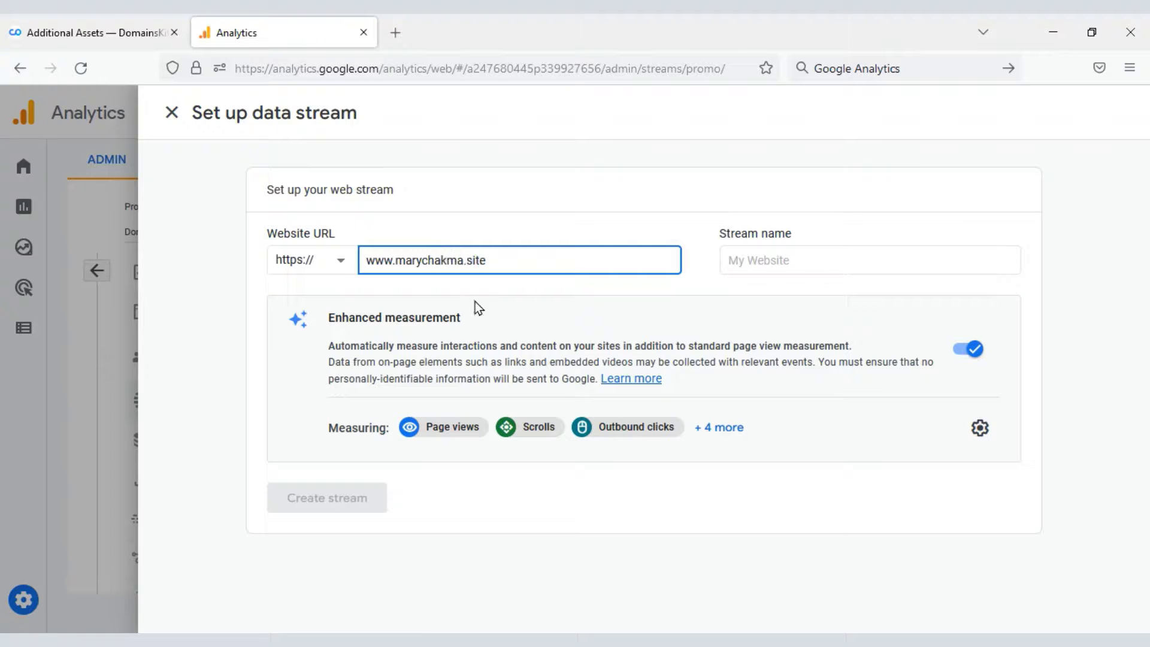
pyautogui.click(790, 259)
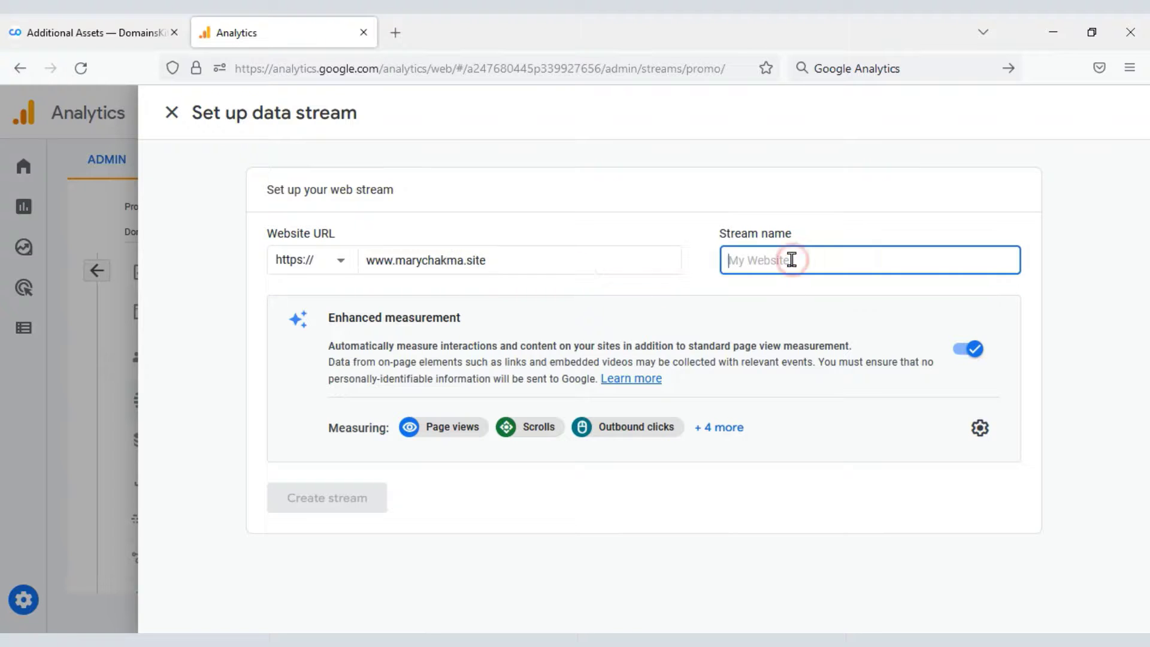
pyautogui.write('Domain Tools')
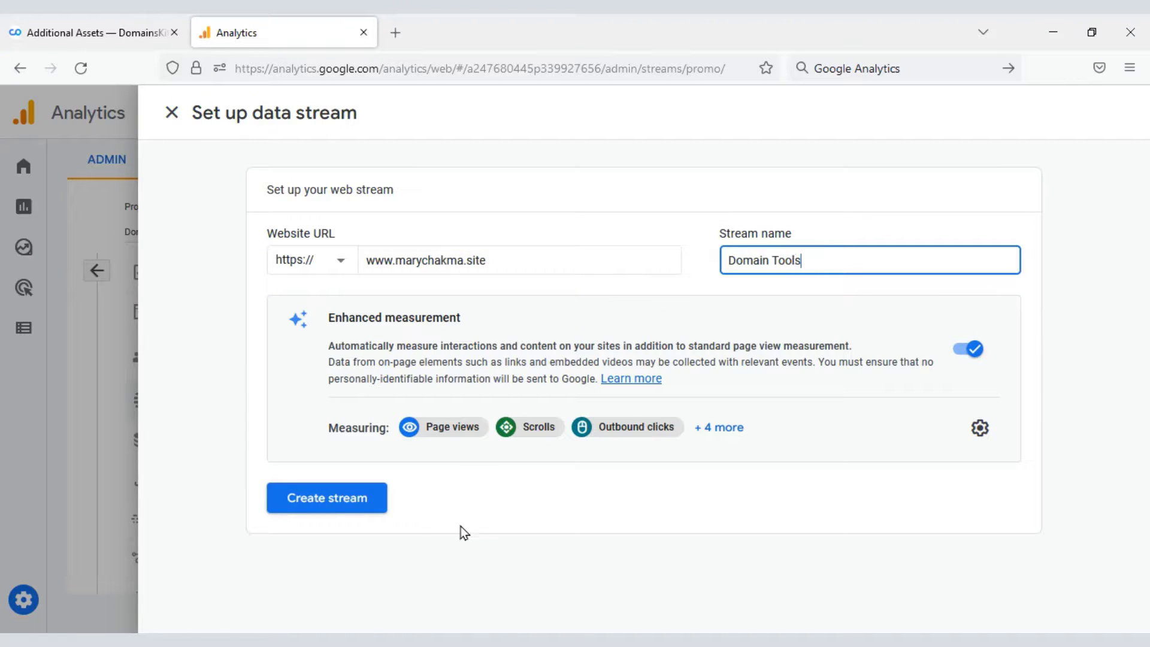
pyautogui.click(361, 498)
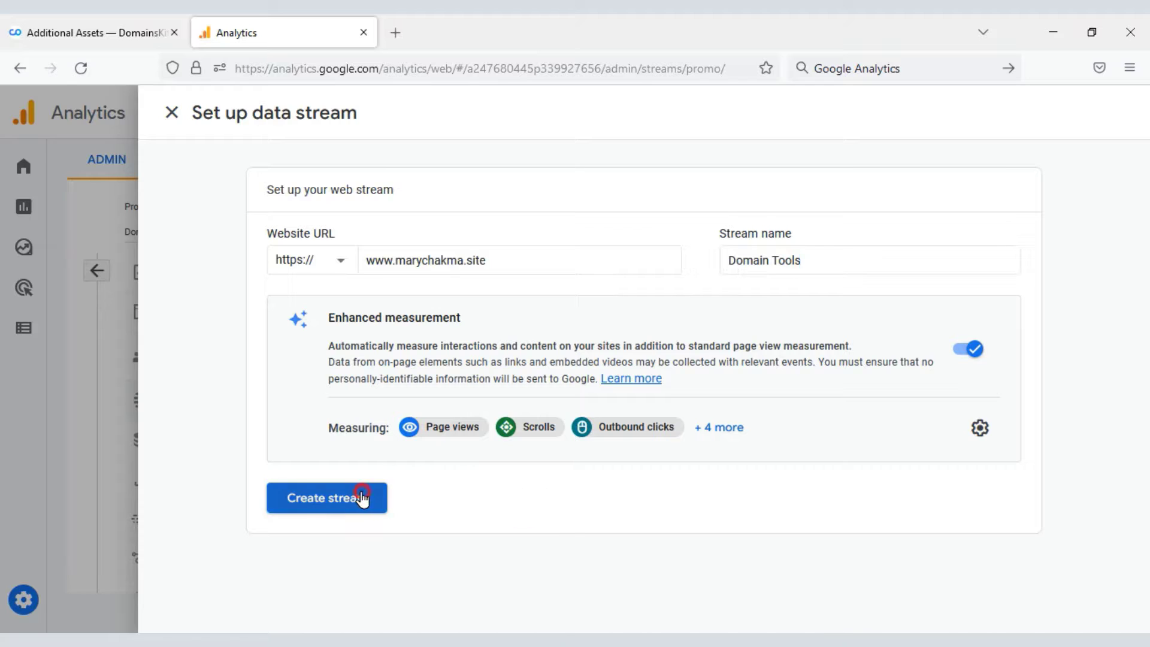
# Paste the stream's measurement ID as the admin panel's Google Analytics ID, save, and generate the sitemap
pyautogui.click(987, 334)
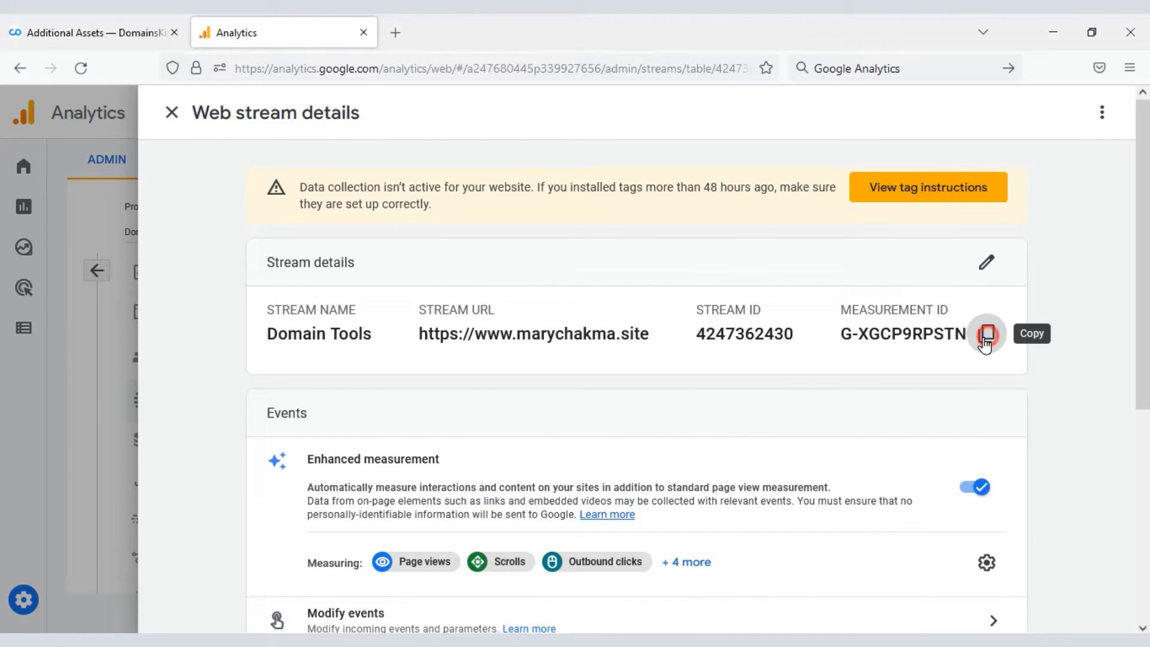
pyautogui.click(34, 21)
pyautogui.rightClick(419, 335)
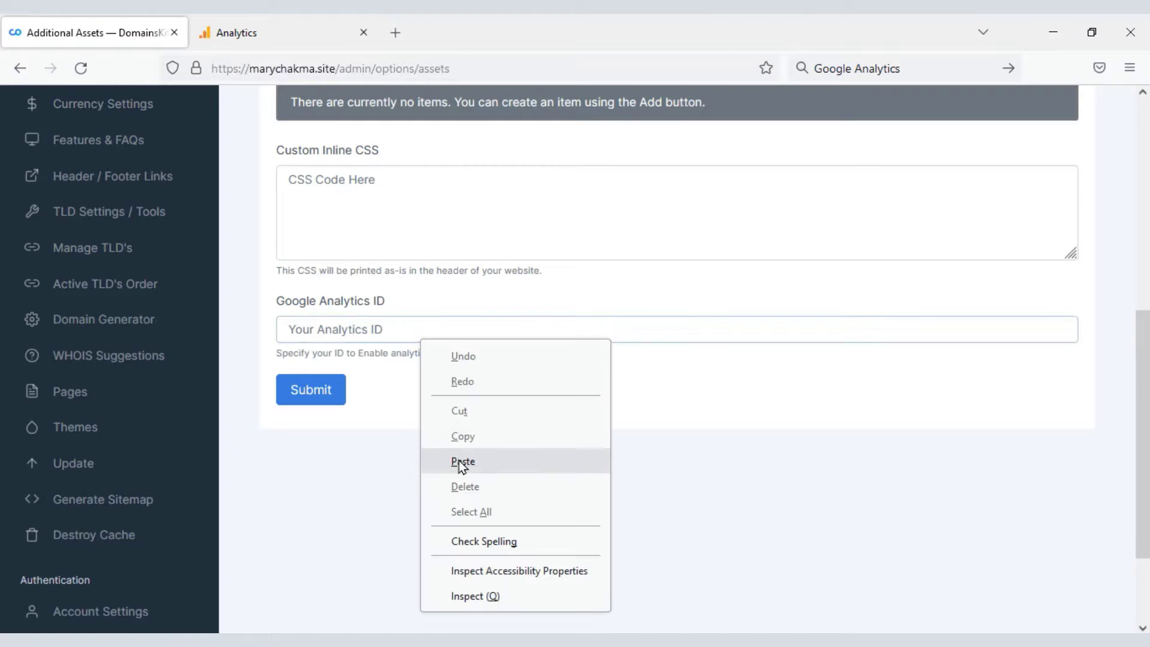
pyautogui.click(458, 457)
pyautogui.click(313, 392)
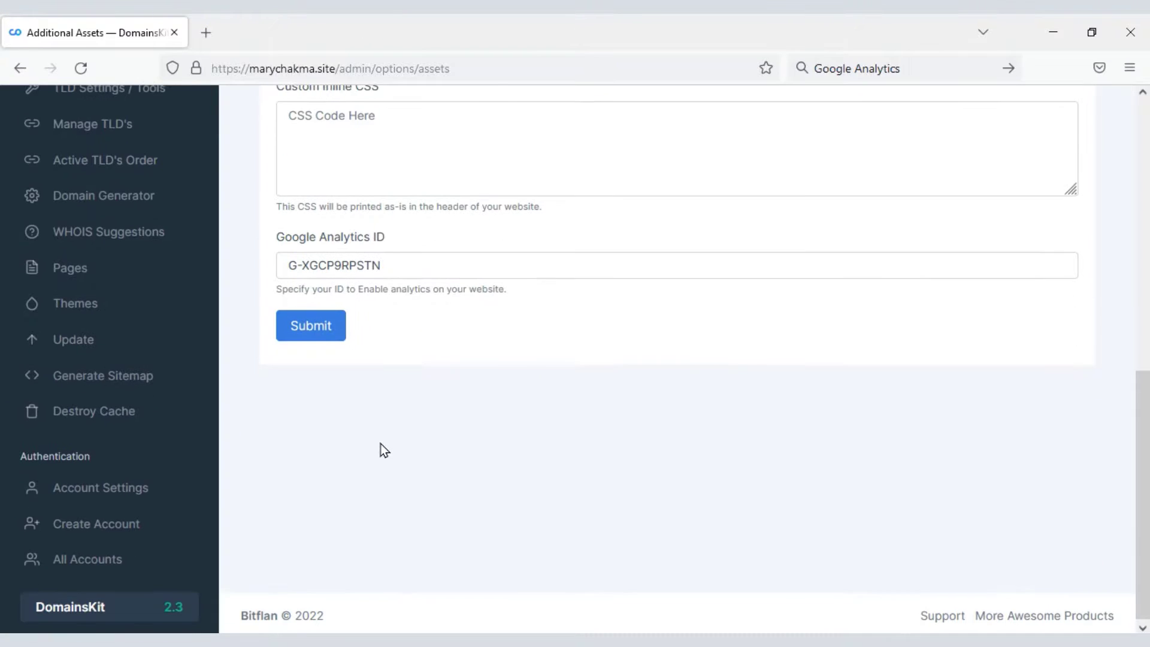
pyautogui.click(172, 371)
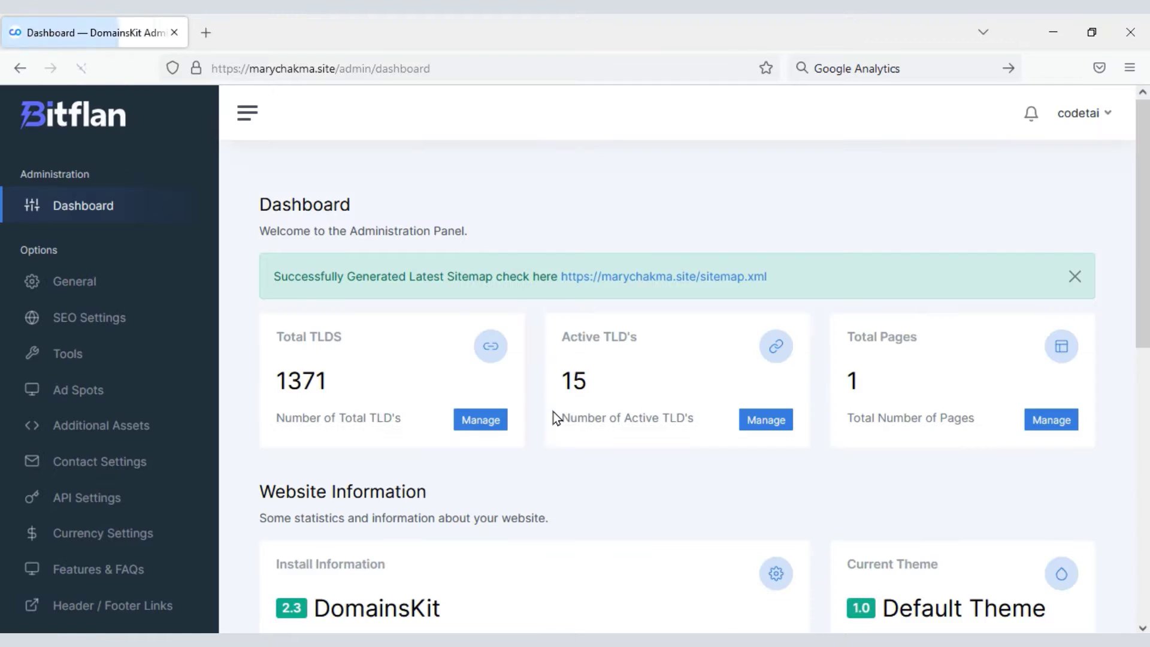
# Search Google for 'webmaster tools' in a new tab
pyautogui.hotkey('ctrl', 't')
pyautogui.click(942, 71)
pyautogui.write('web')
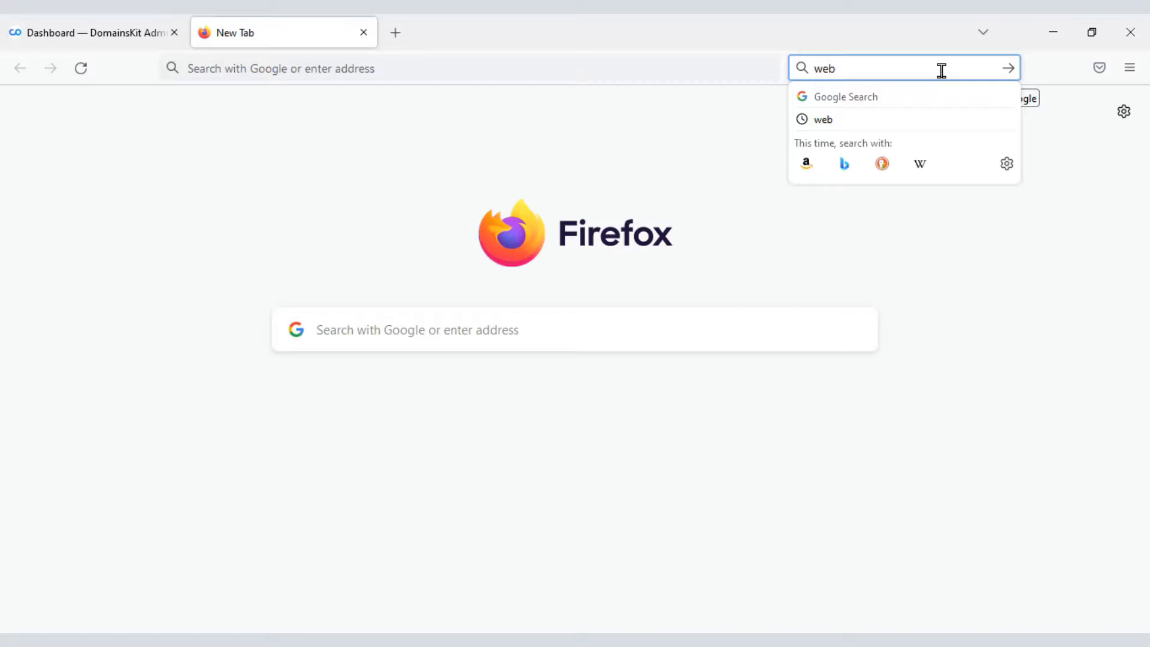
pyautogui.write('master tools')
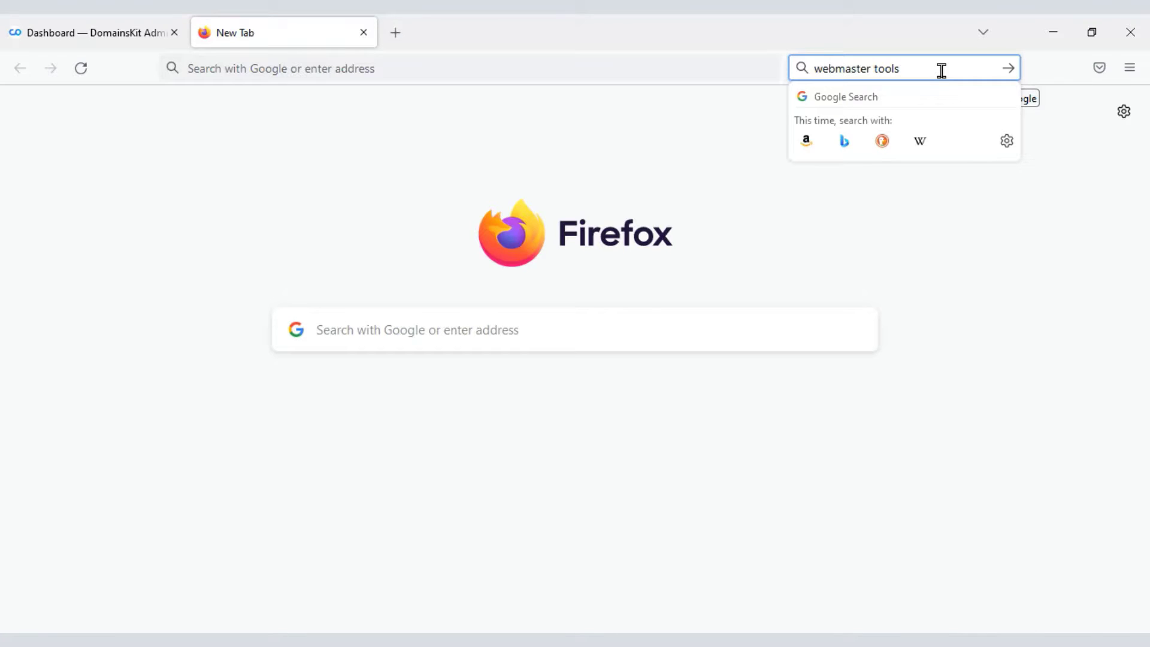
pyautogui.press('Return')
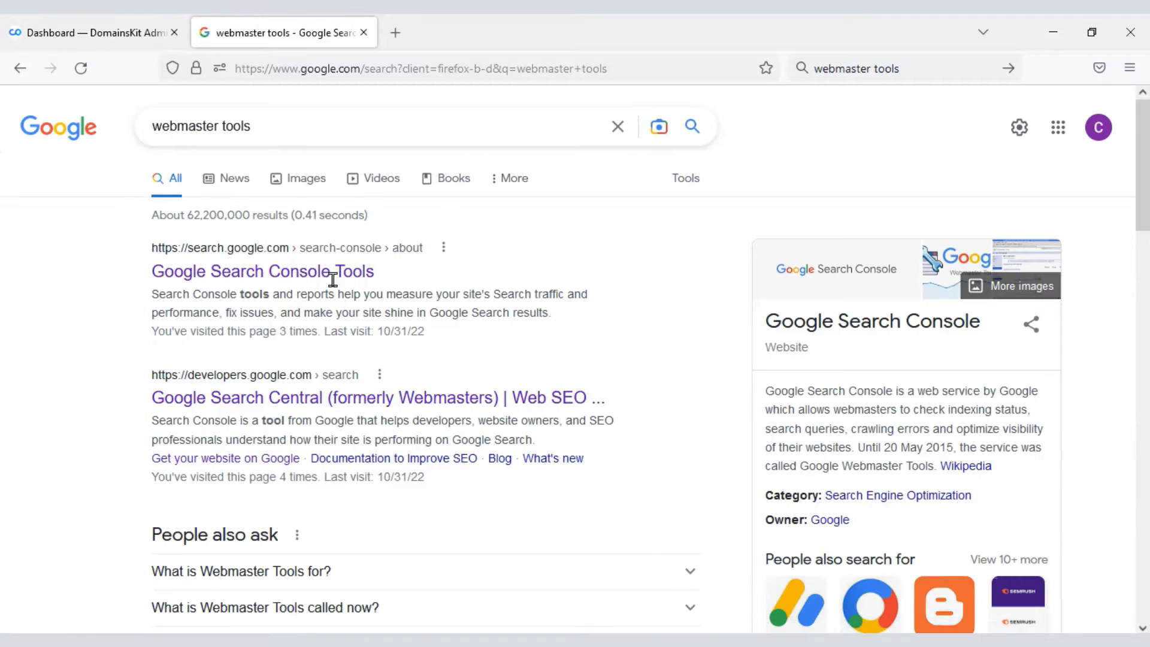
# Start Google Search Console setup and copy the site's base address from the DomainsKit dashboard
pyautogui.click(332, 277)
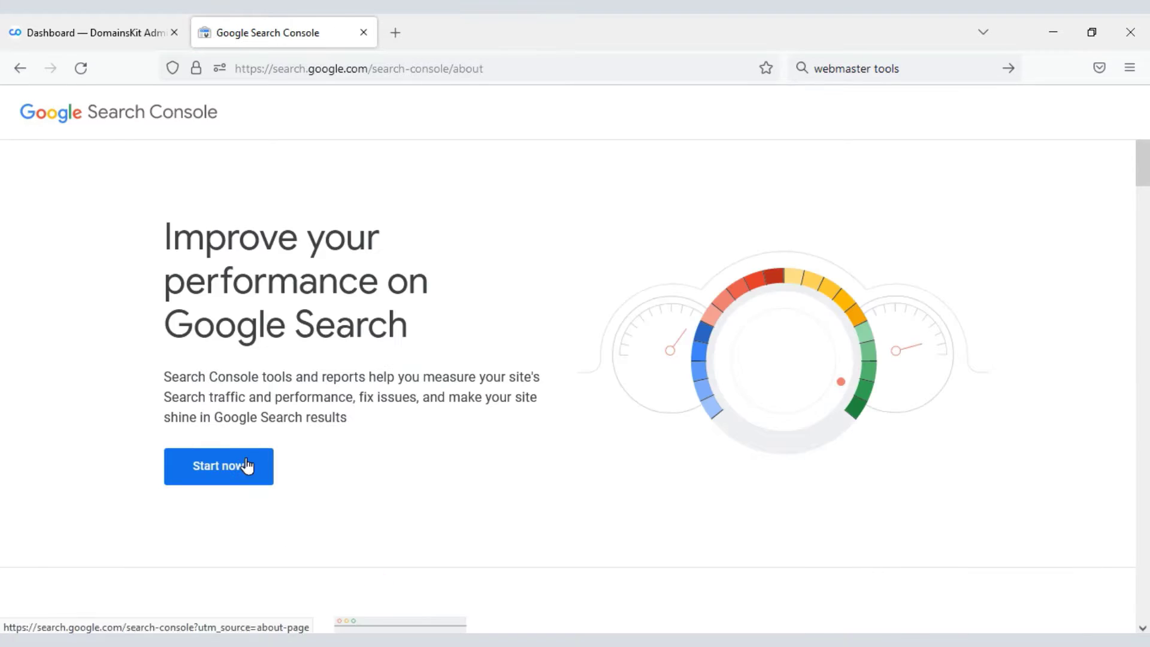
pyautogui.click(246, 461)
pyautogui.click(90, 32)
pyautogui.moveTo(212, 68); pyautogui.dragTo(339, 69)
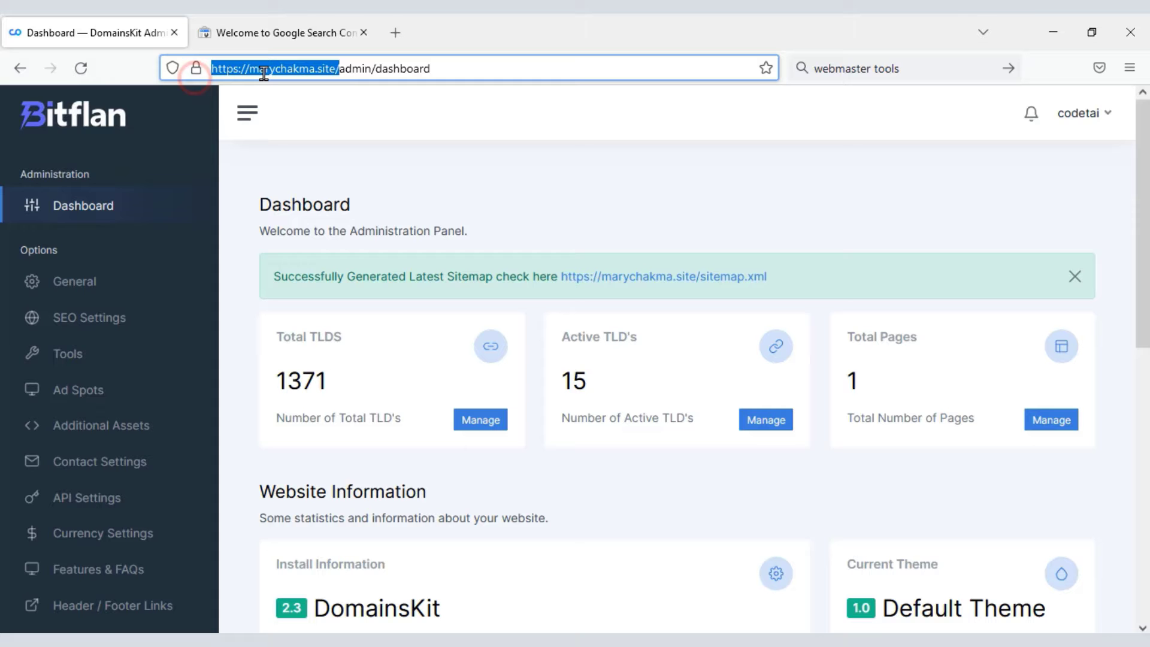
pyautogui.rightClick(264, 73)
pyautogui.click(311, 178)
# Add the site address, without its trailing slash, as a URL-prefix property and open it
pyautogui.click(282, 37)
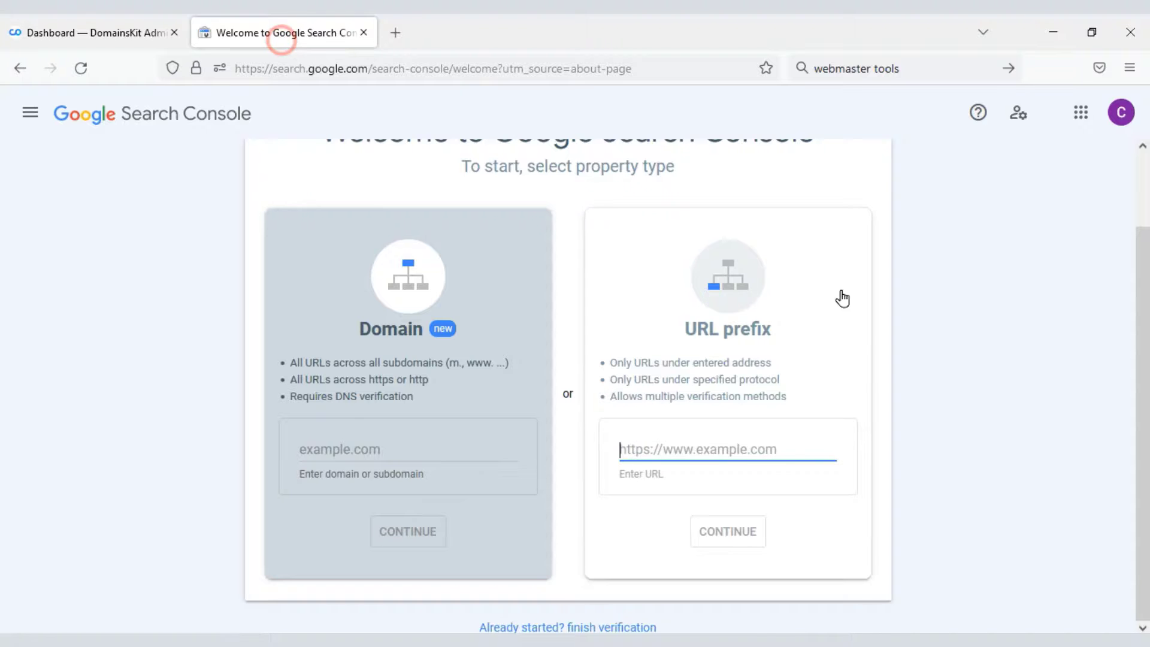
pyautogui.rightClick(721, 446)
pyautogui.click(761, 302)
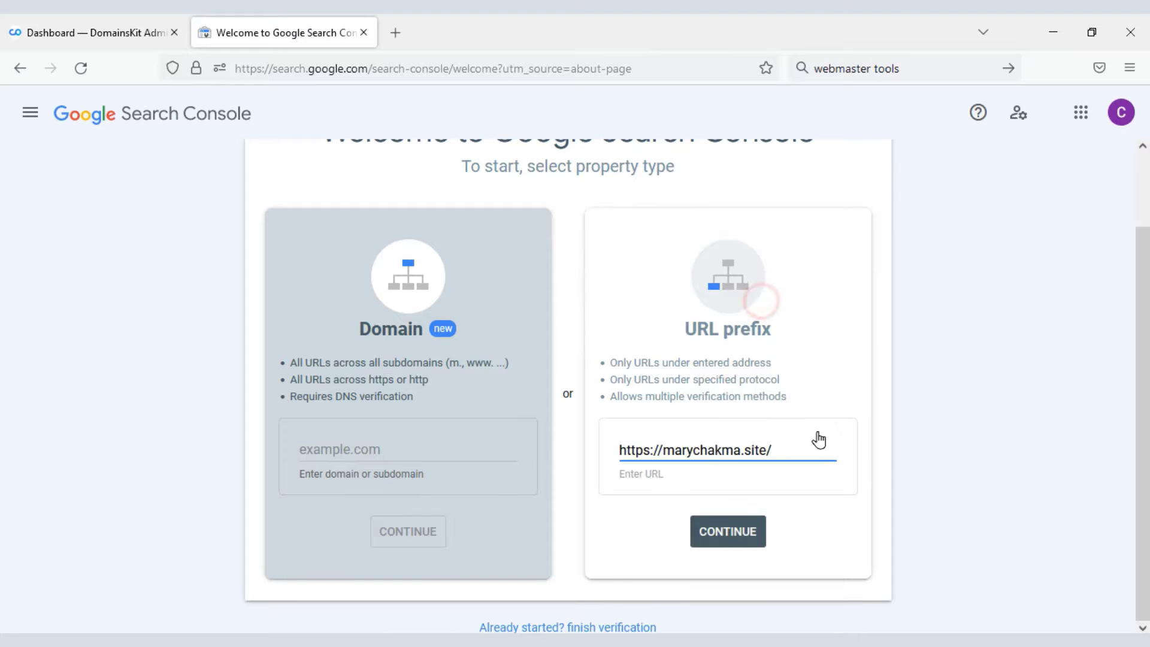
pyautogui.press('BackSpace')
pyautogui.click(741, 542)
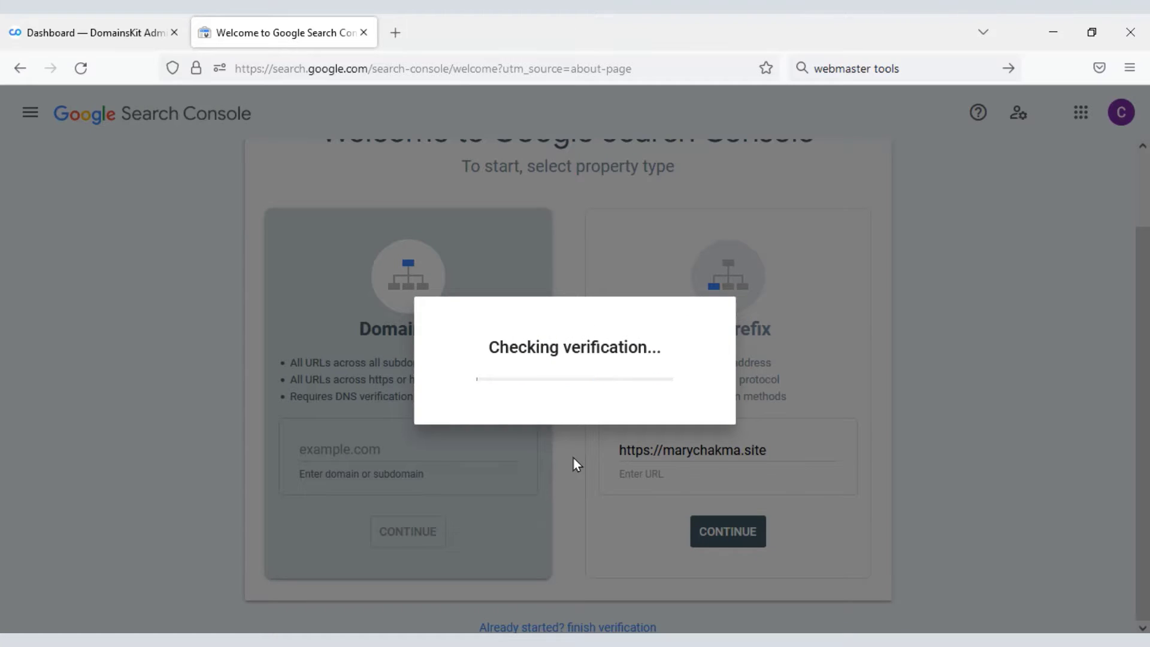
pyautogui.click(777, 455)
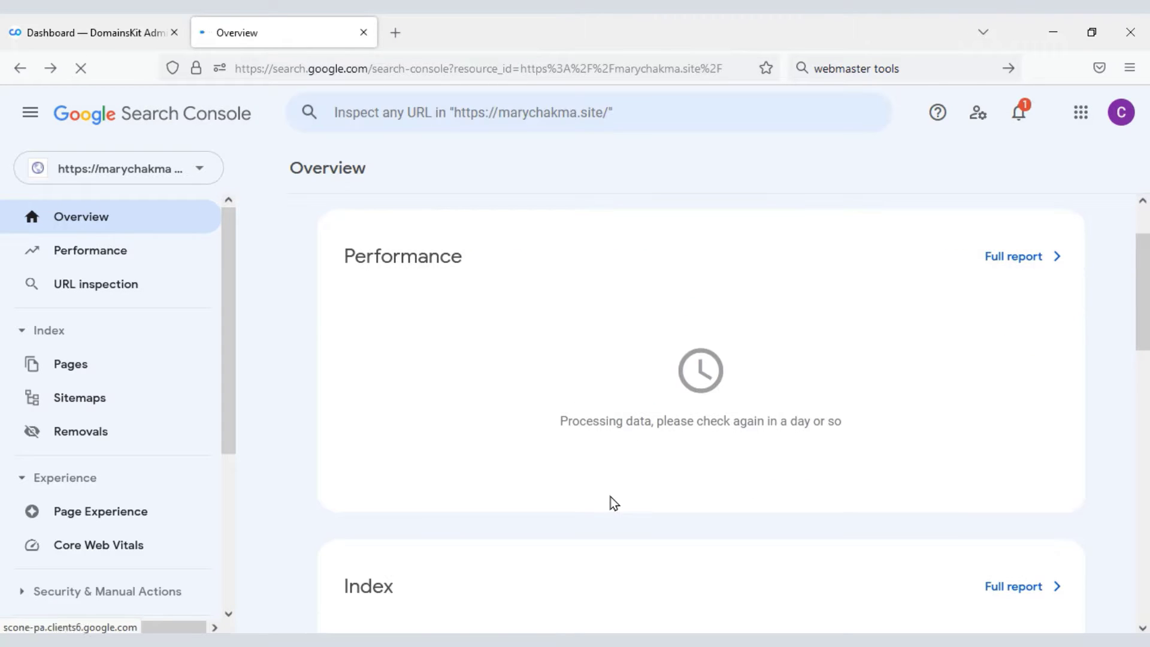
pyautogui.click(376, 498)
# Open the property's Sitemaps page and copy the generated sitemap URL from the DomainsKit dashboard
pyautogui.click(157, 401)
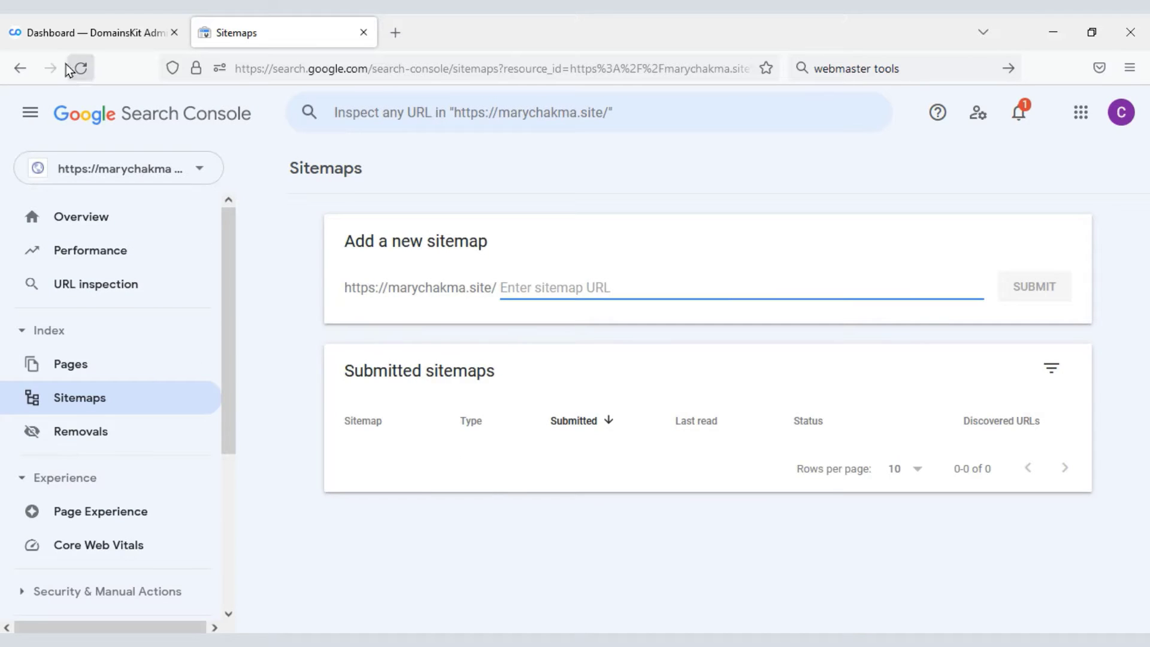
pyautogui.click(75, 27)
pyautogui.moveTo(800, 280); pyautogui.dragTo(574, 292)
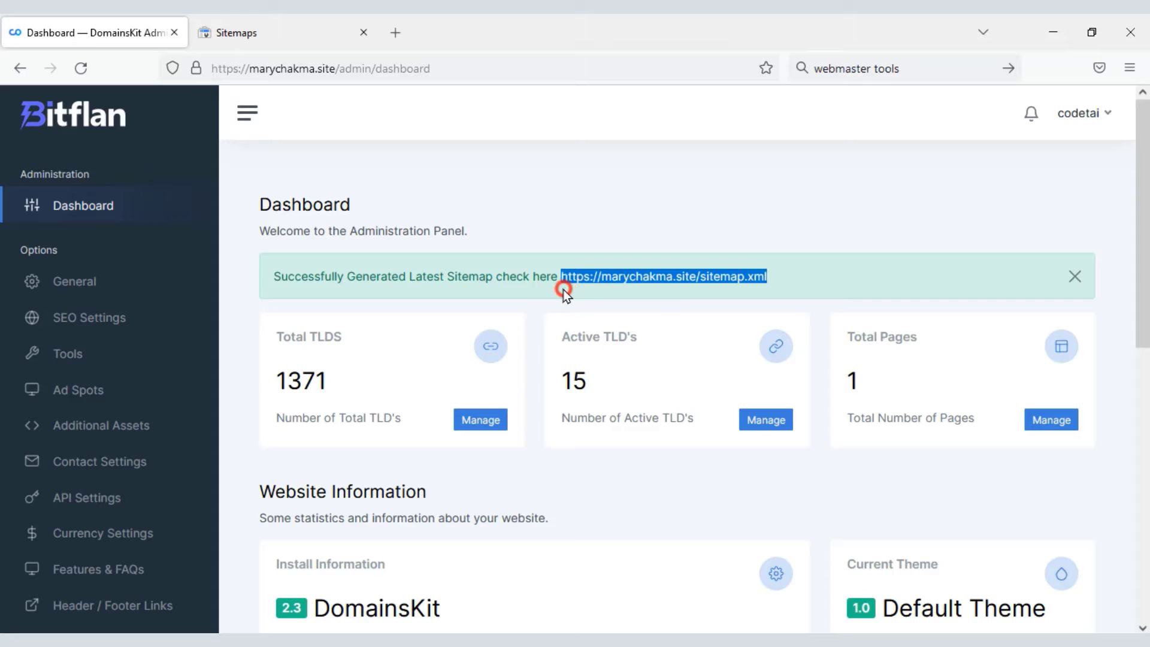
pyautogui.rightClick(591, 286)
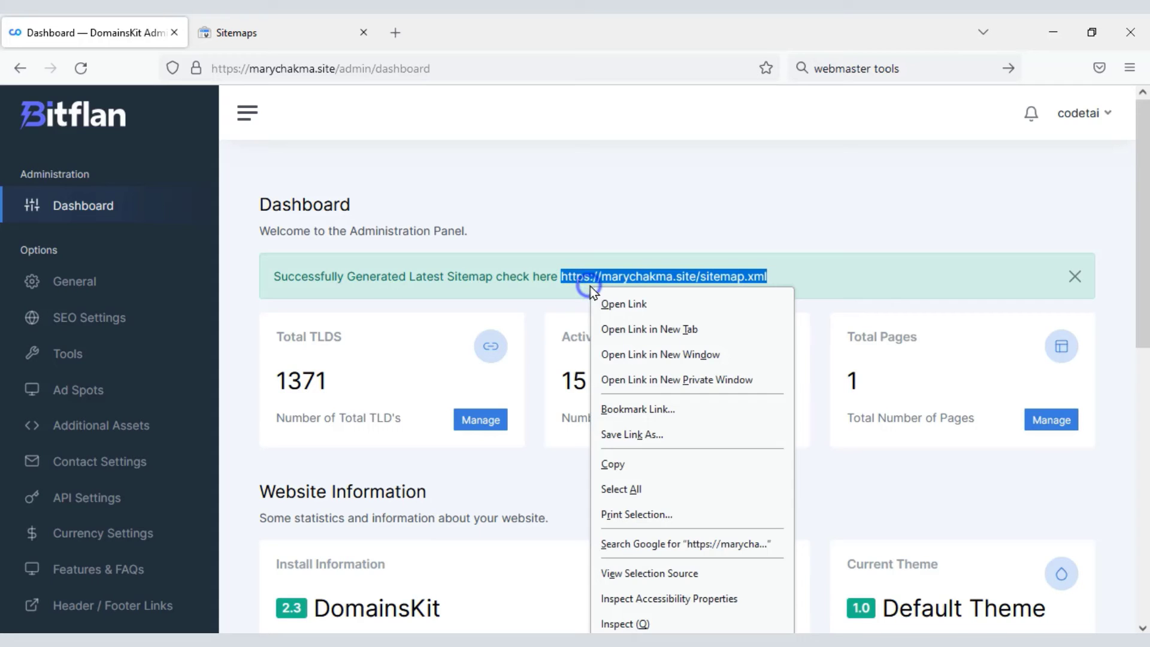
pyautogui.click(632, 465)
# Submit the sitemap URL as a new sitemap and open the /sitemap.xml details
pyautogui.click(333, 21)
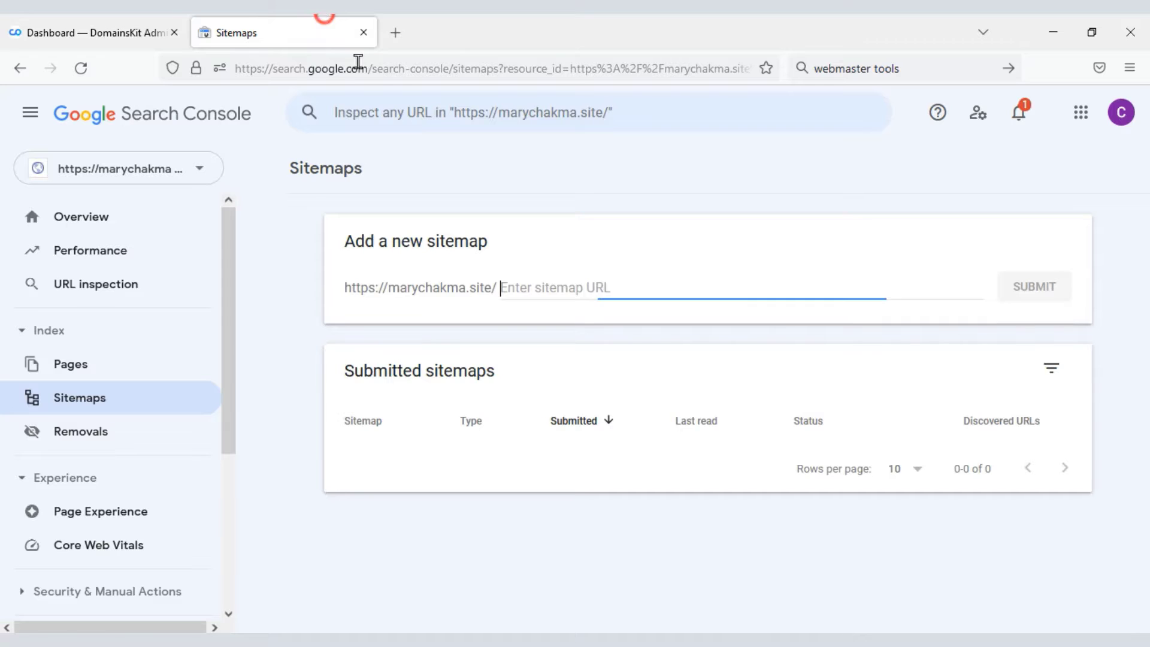
pyautogui.rightClick(627, 293)
pyautogui.click(666, 419)
pyautogui.click(1025, 295)
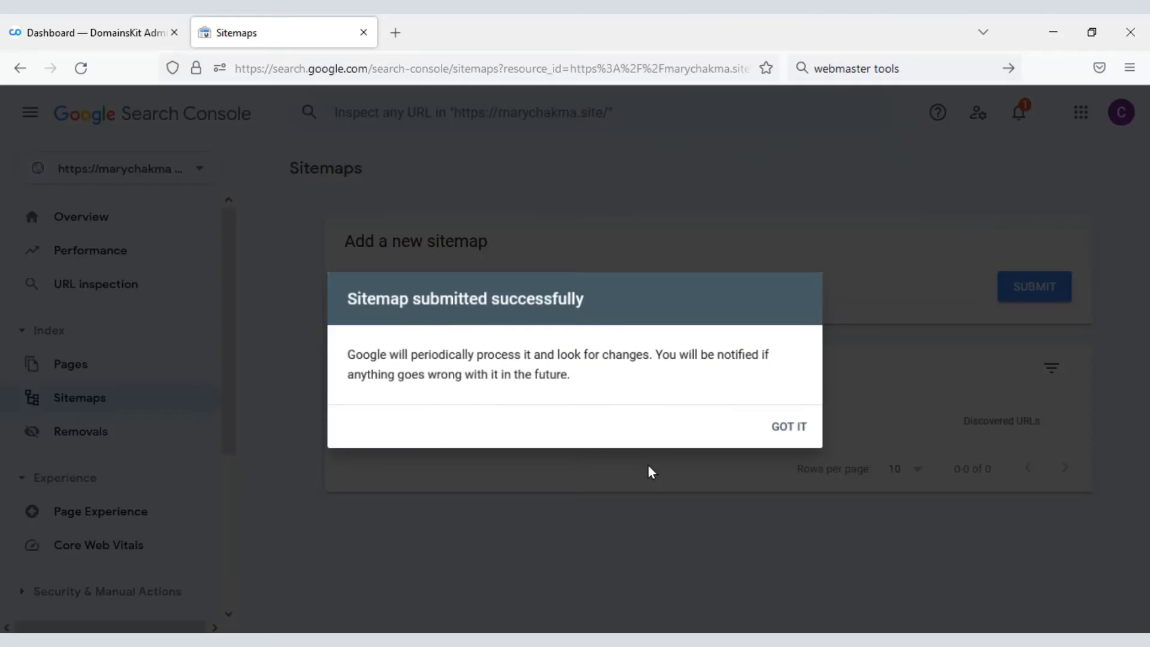
pyautogui.click(789, 428)
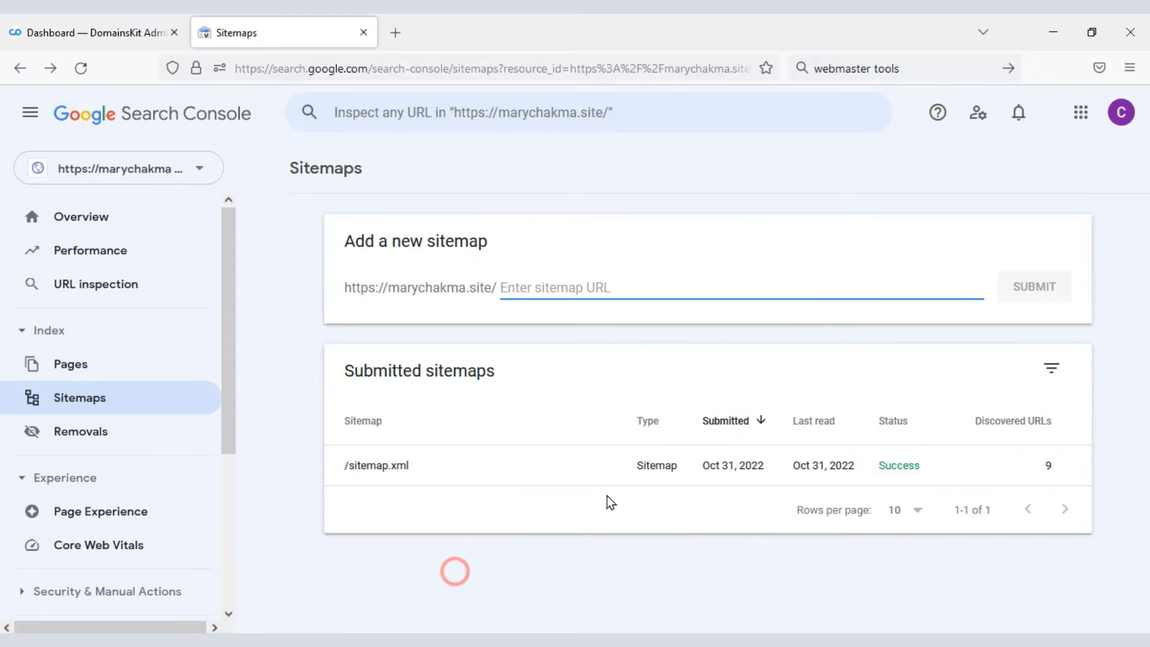
pyautogui.click(867, 473)
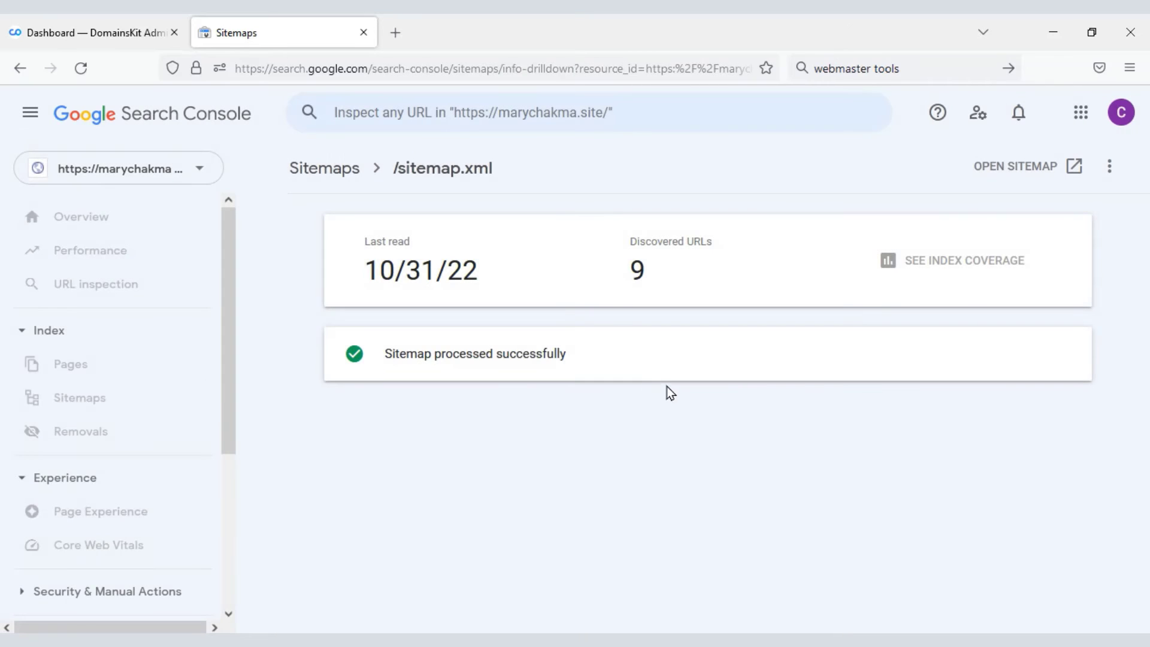
# Close the Search Console tab and review Manage TLD's, Active TLD's Order, Domain Generator and WHOIS Suggestions
pyautogui.hotkey('ctrl', 'w')
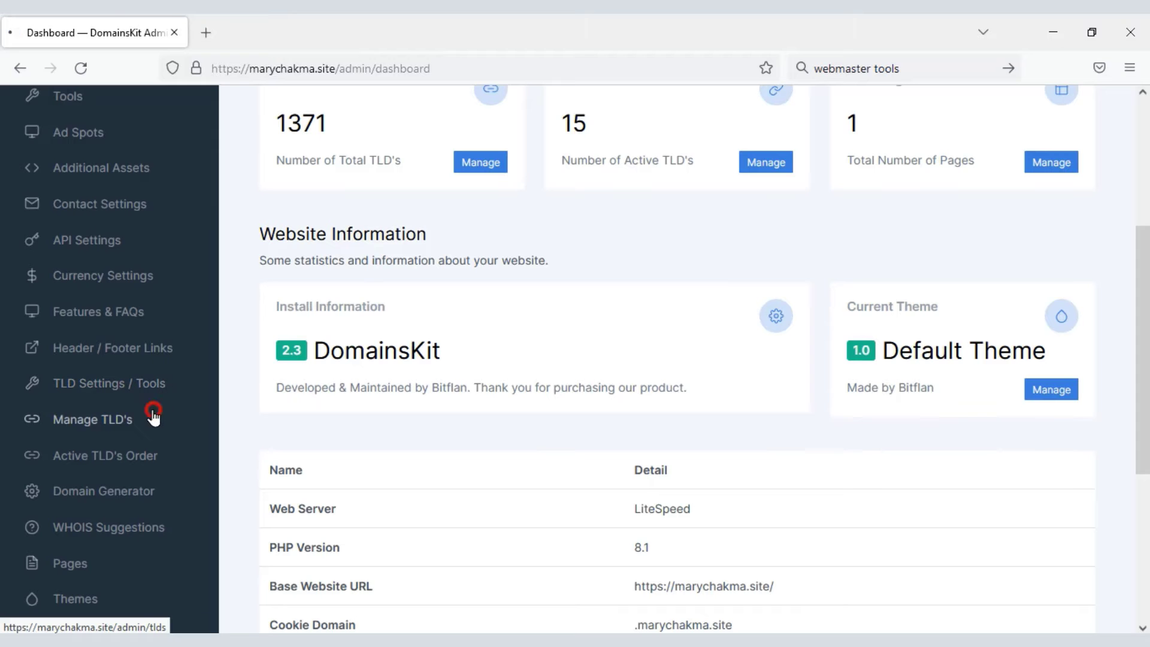
pyautogui.click(154, 417)
pyautogui.scroll(-5, 706, 444)
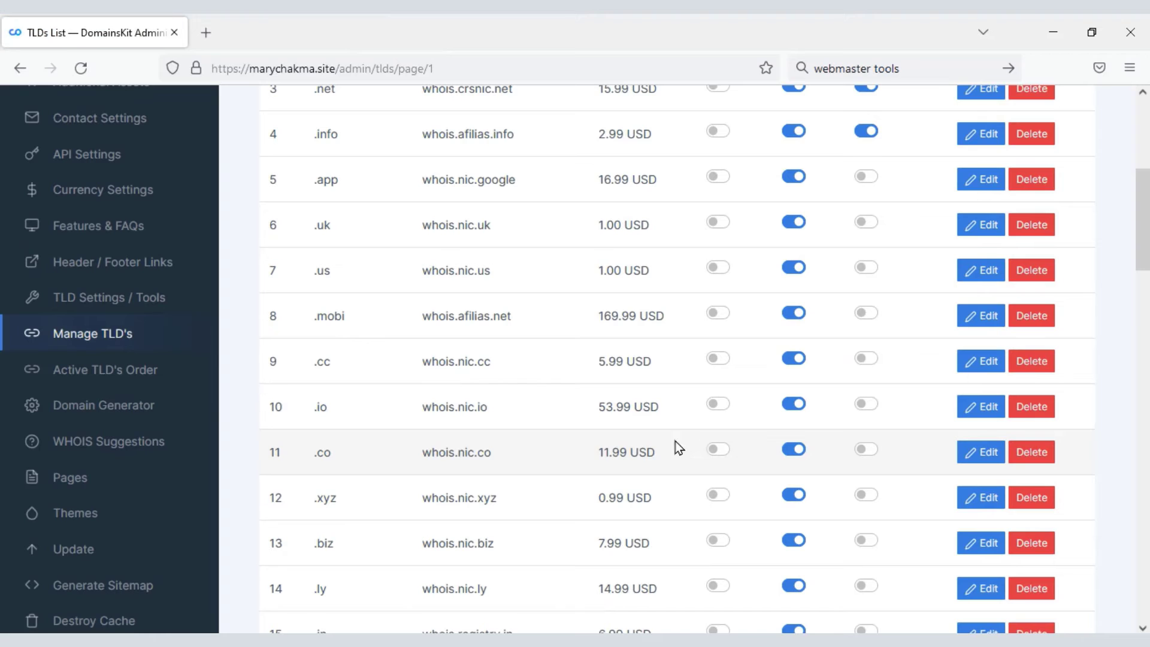
pyautogui.click(154, 371)
pyautogui.scroll(-7, 155, 347)
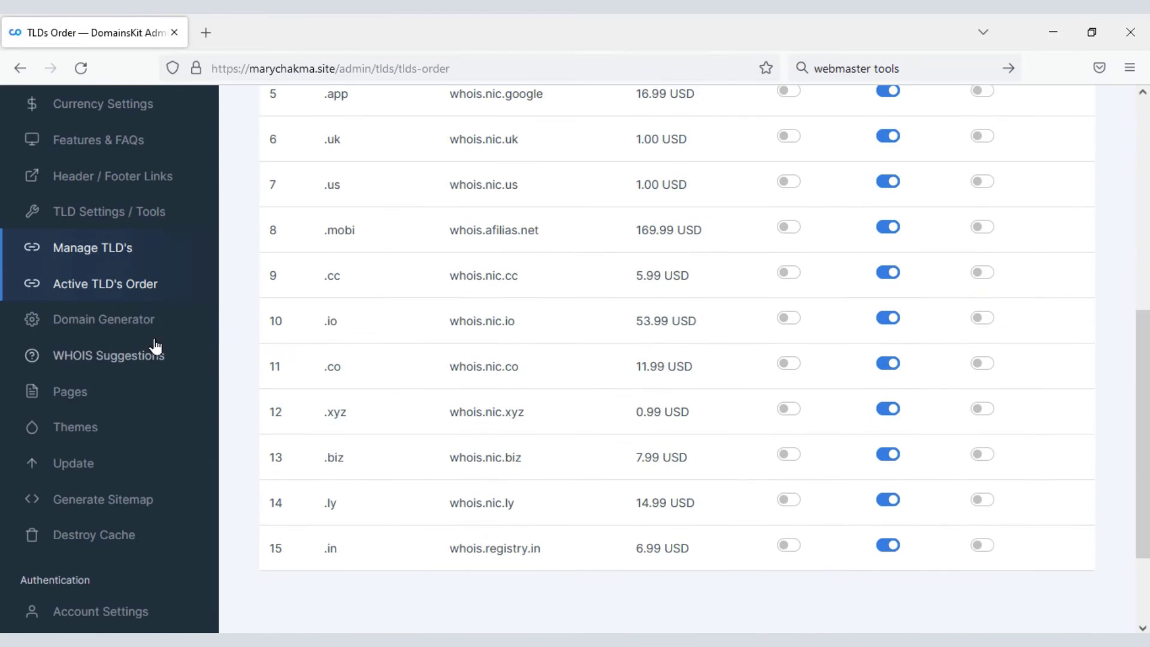
pyautogui.click(120, 318)
pyautogui.scroll(-5, 473, 465)
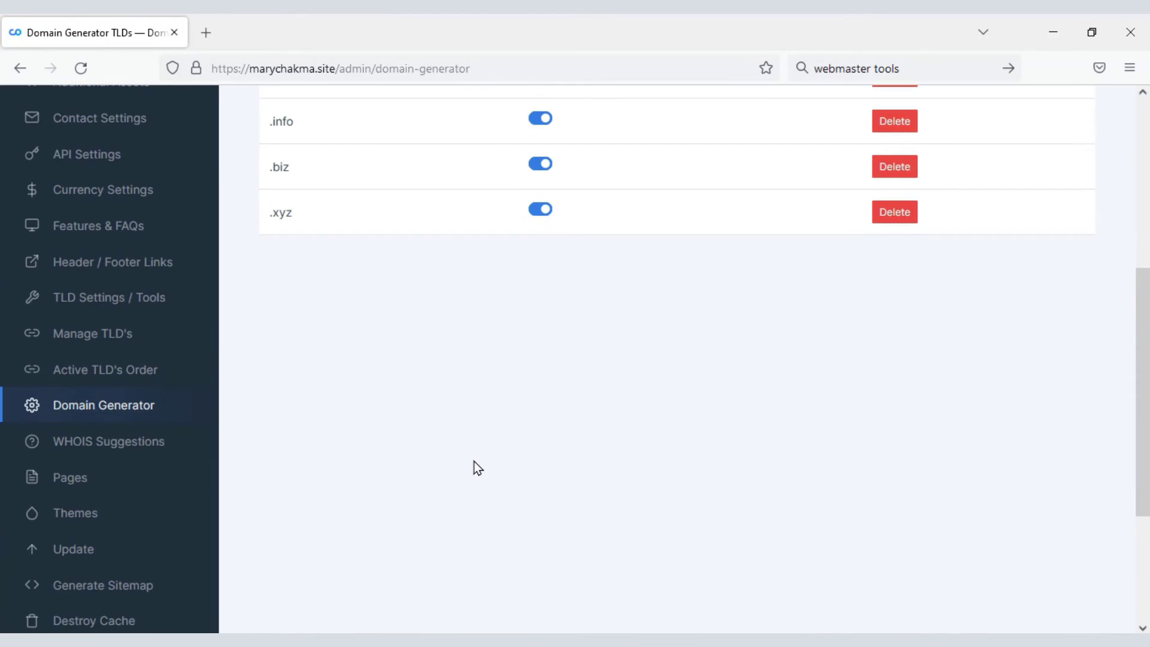
pyautogui.scroll(-3, 477, 467)
pyautogui.click(140, 276)
pyautogui.scroll(-3, 648, 443)
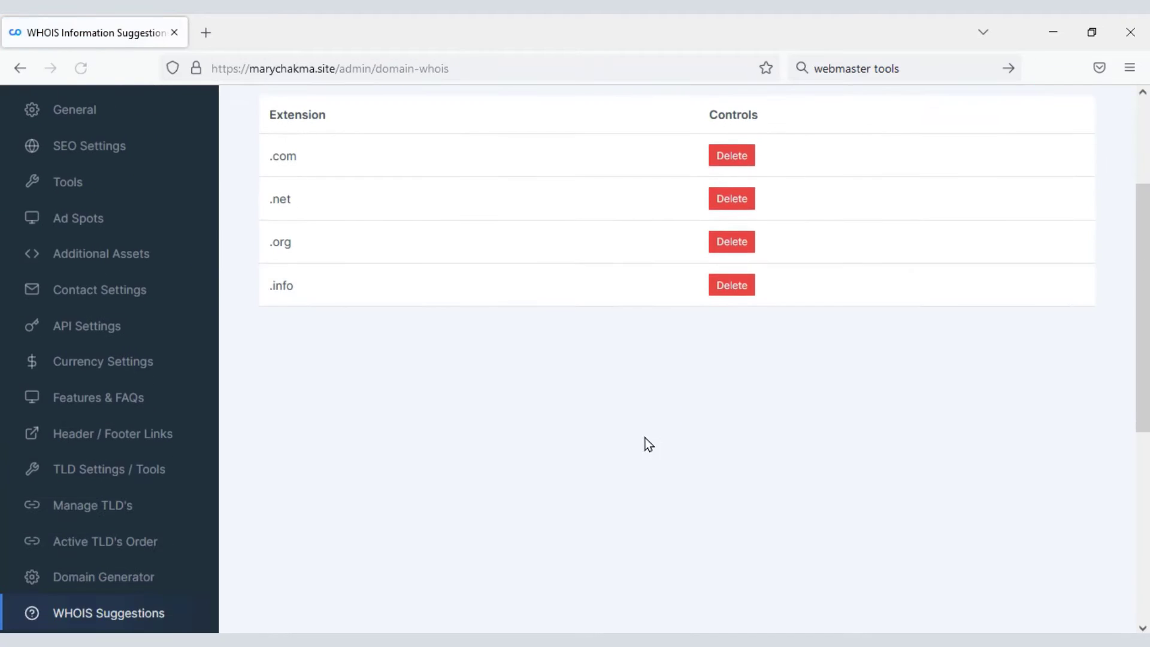
pyautogui.scroll(3, 649, 444)
# Remove the admin path from the address to load the site's Domain Search homepage
pyautogui.moveTo(451, 69); pyautogui.dragTo(347, 103)
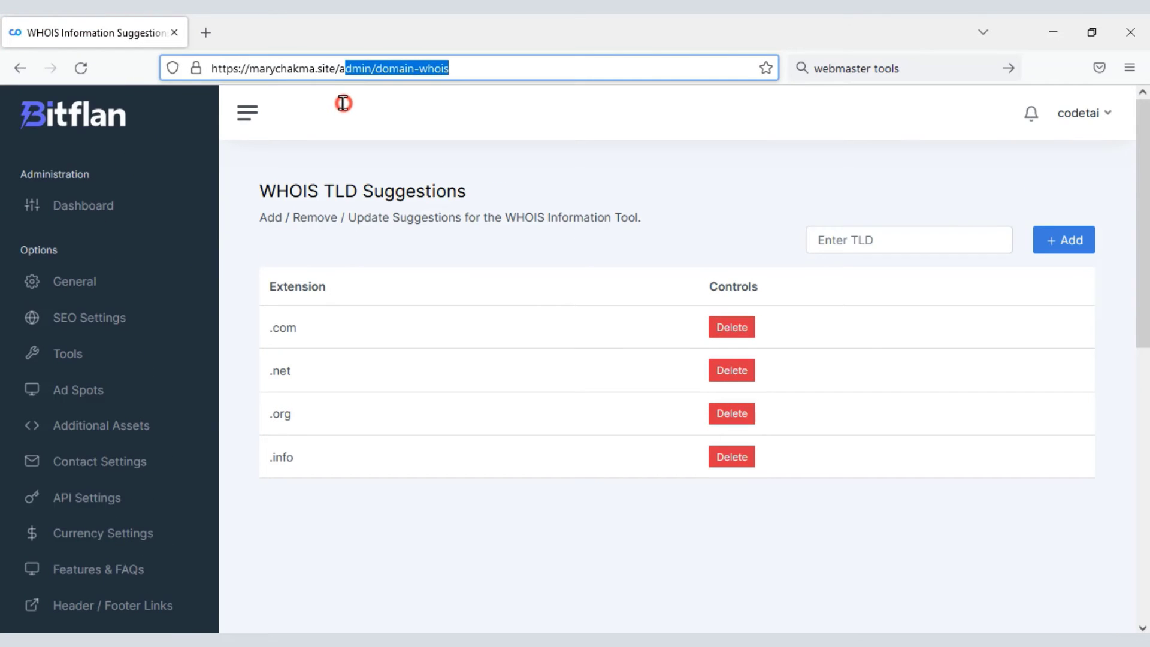
pyautogui.press('BackSpace')
pyautogui.press('Return')
pyautogui.click(549, 522)
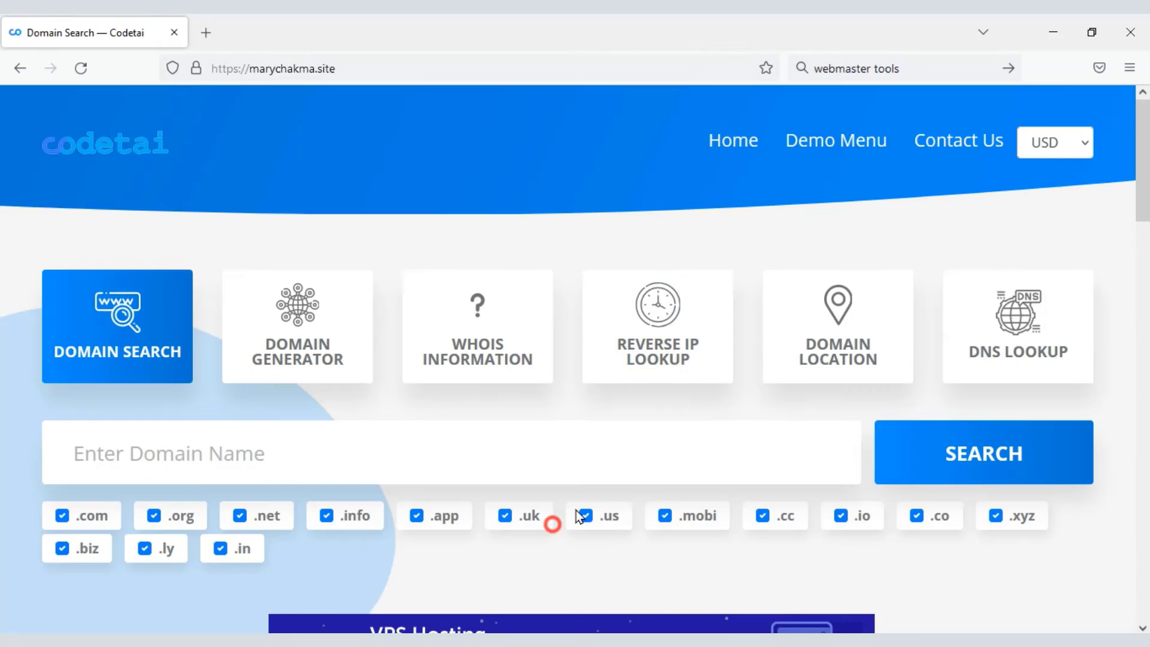
pyautogui.click(1066, 146)
pyautogui.scroll(-5, 1056, 539)
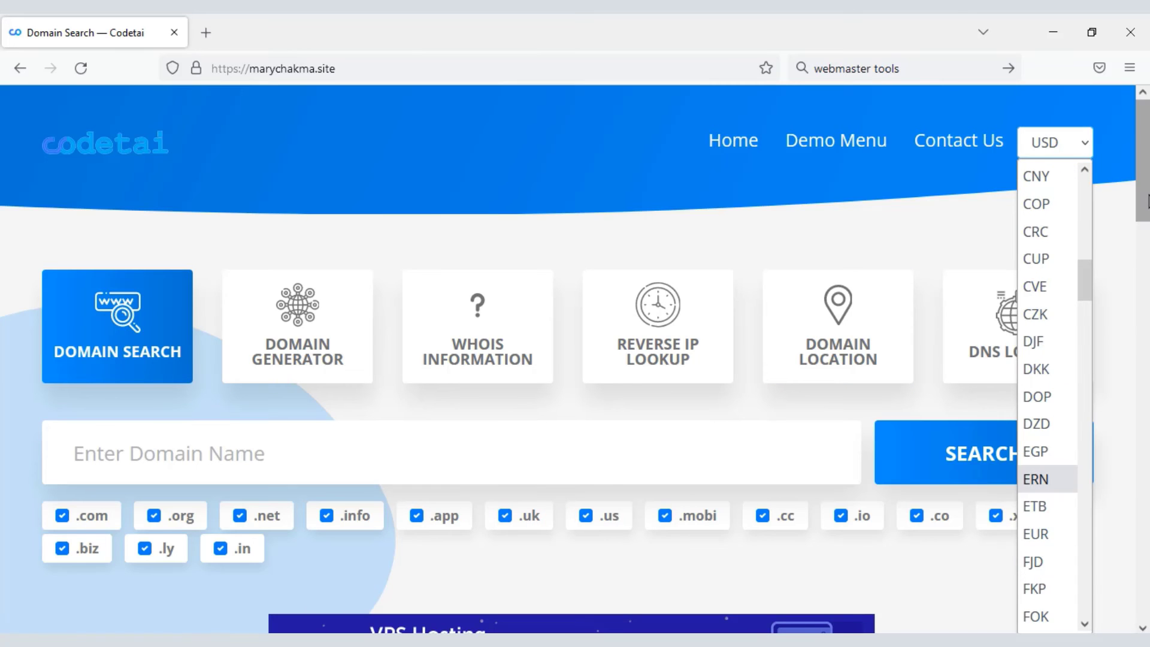
pyautogui.moveTo(1143, 205); pyautogui.dragTo(1127, 186)
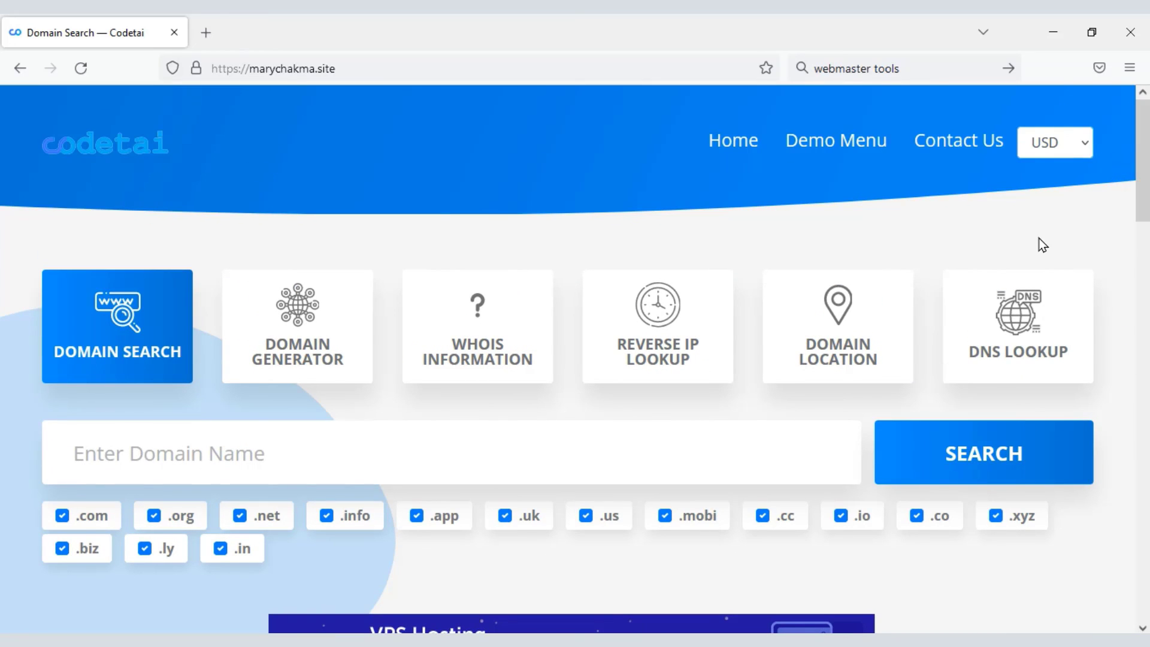